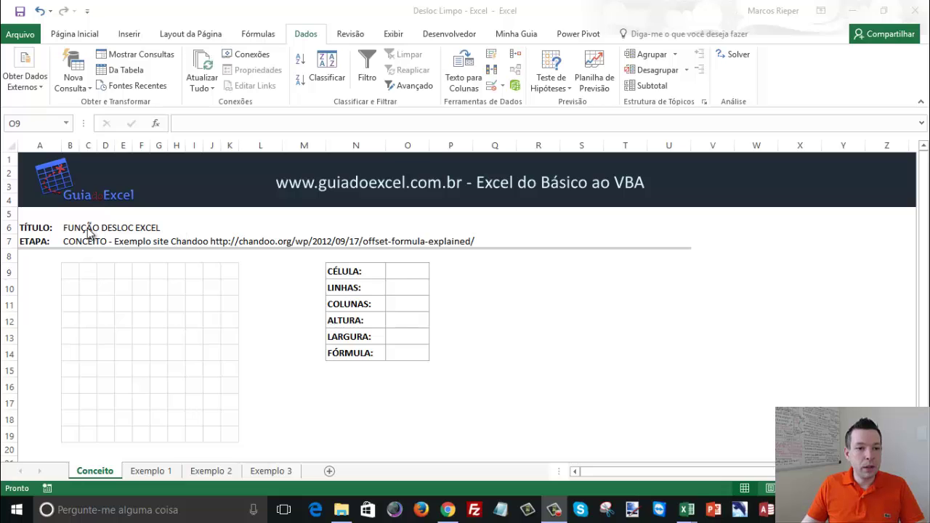
pyautogui.click(72, 228)
pyautogui.click(74, 244)
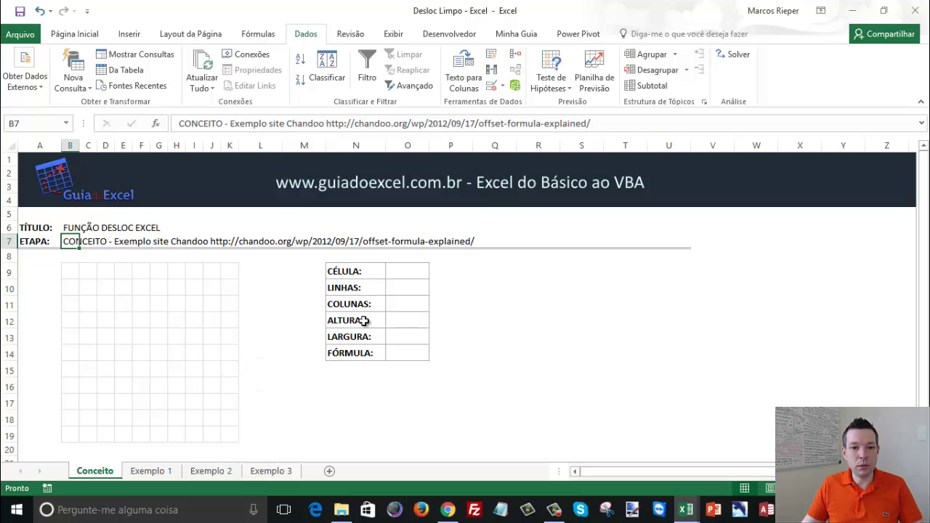
pyautogui.click(402, 273)
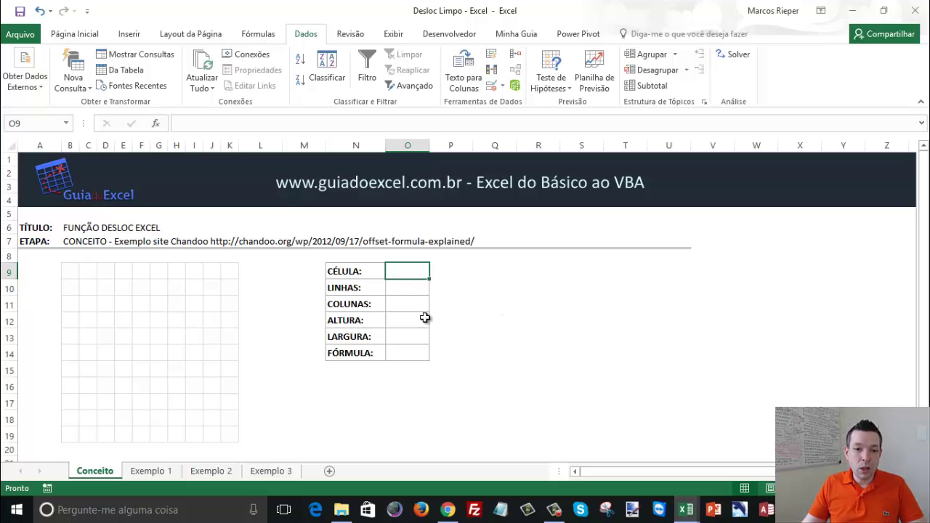
# Start a DESLOC formula in cell O14 with B9 as the reference and move that reference to R9
pyautogui.click(404, 352)
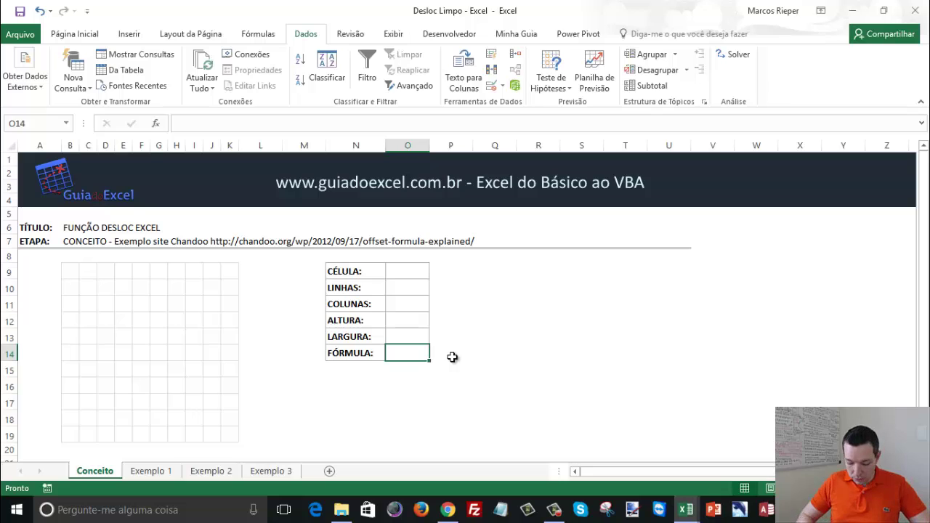
pyautogui.write('=')
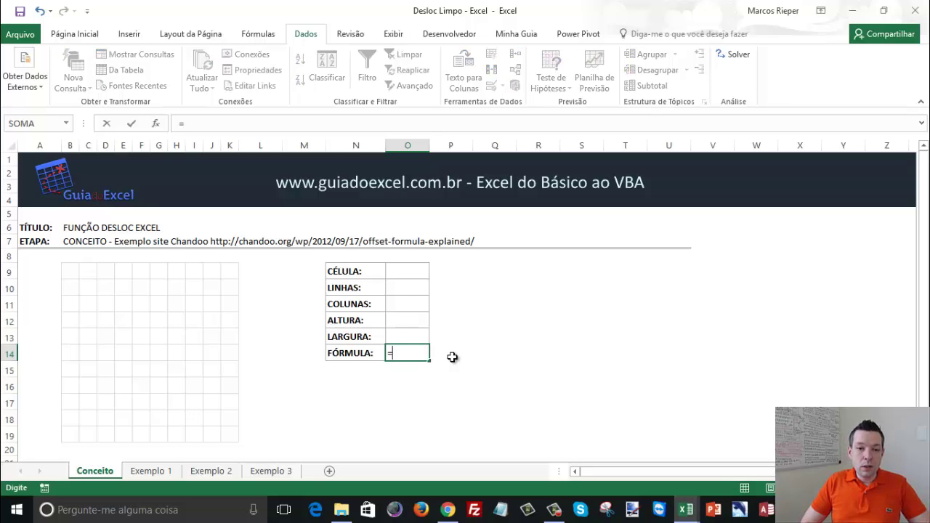
pyautogui.write('desloc')
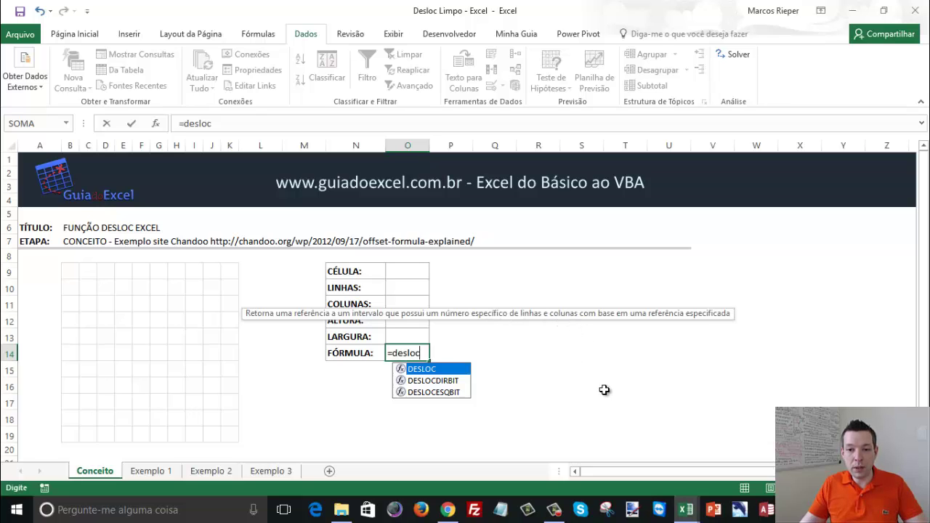
pyautogui.write('(')
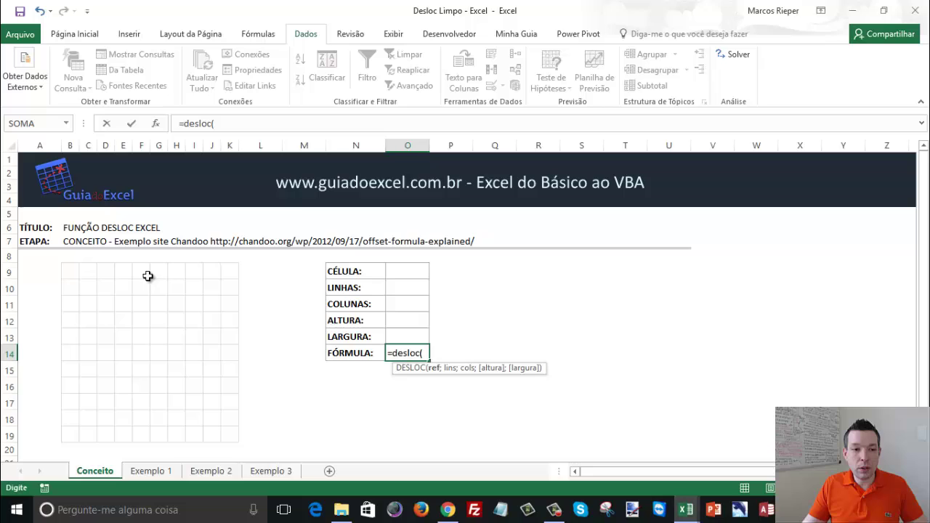
pyautogui.click(70, 271)
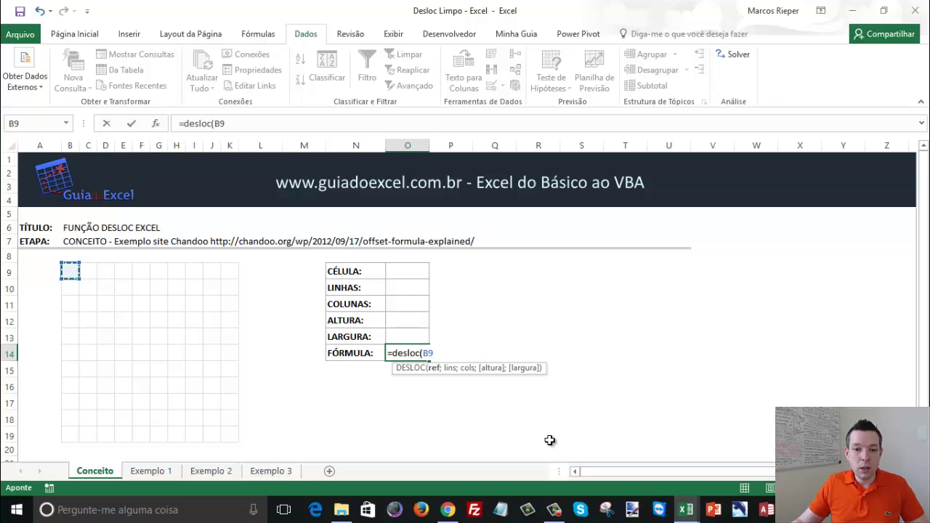
pyautogui.write(';')
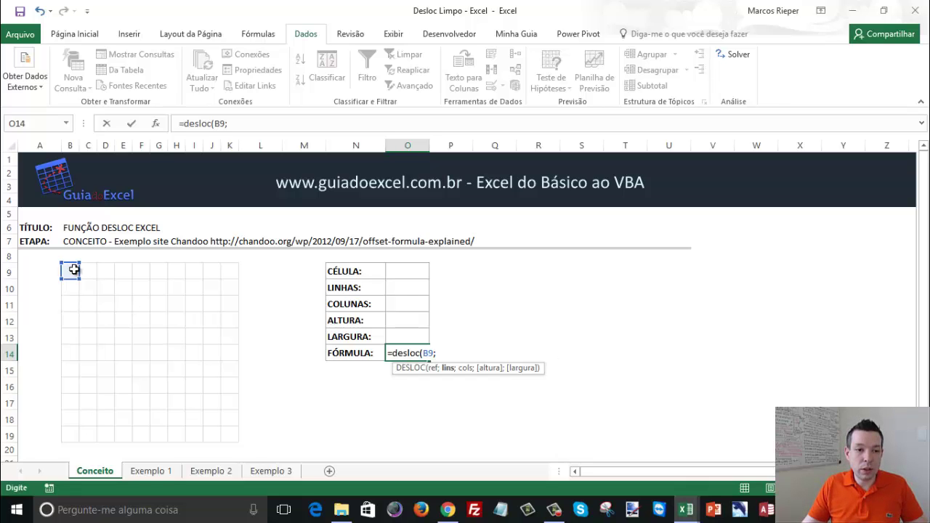
pyautogui.moveTo(72, 277); pyautogui.dragTo(546, 278)
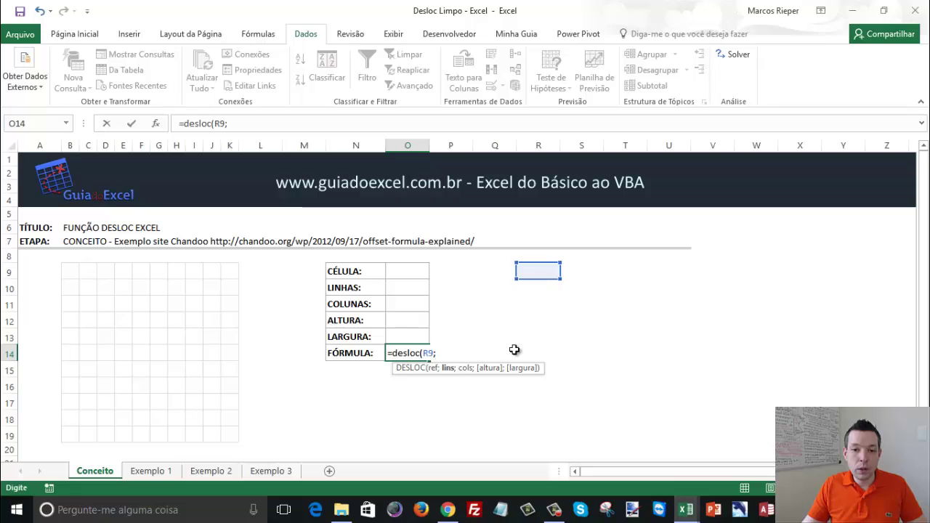
# Complete the DESLOC formula with 1 row, 0 columns, height 1 and width 1, and commit it
pyautogui.write('1')
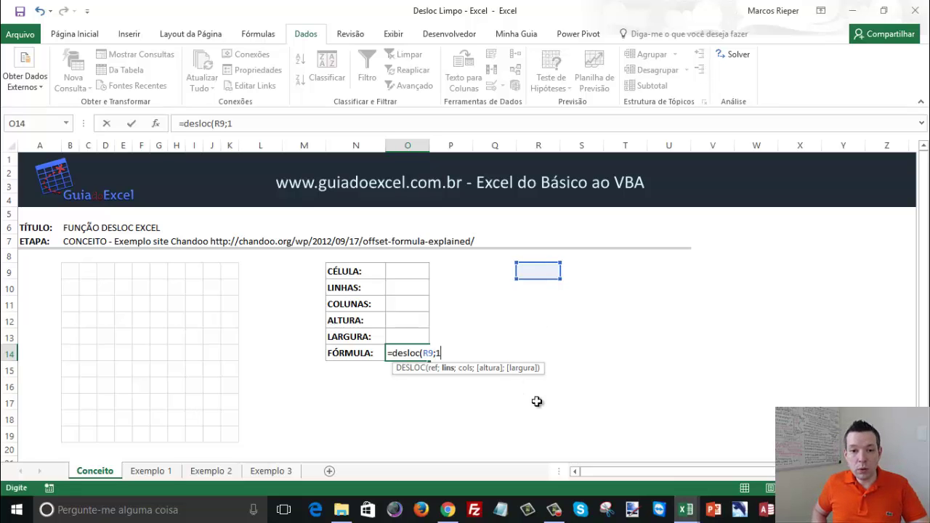
pyautogui.write(';0')
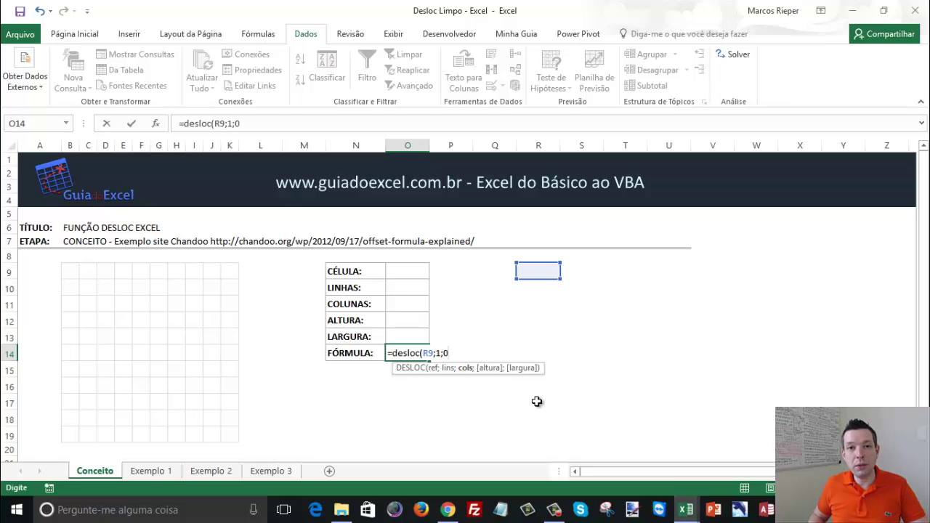
pyautogui.write(';')
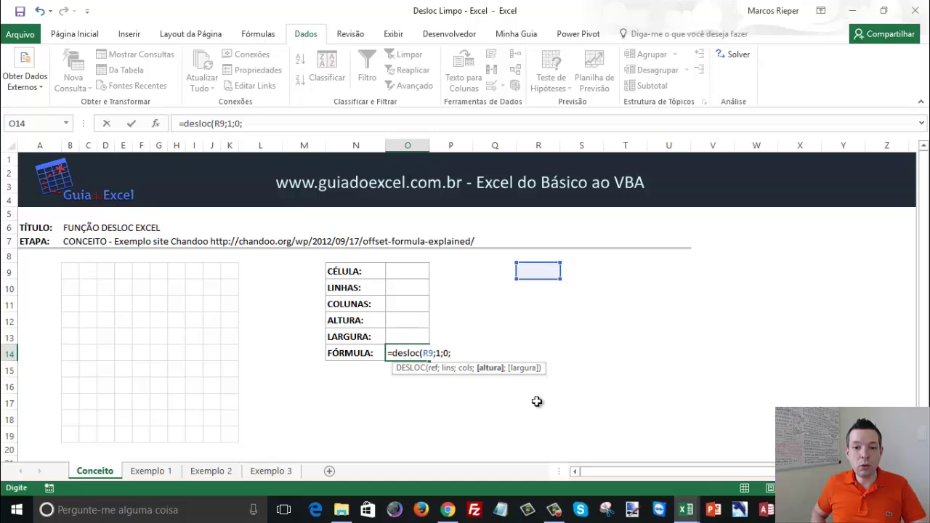
pyautogui.write('1')
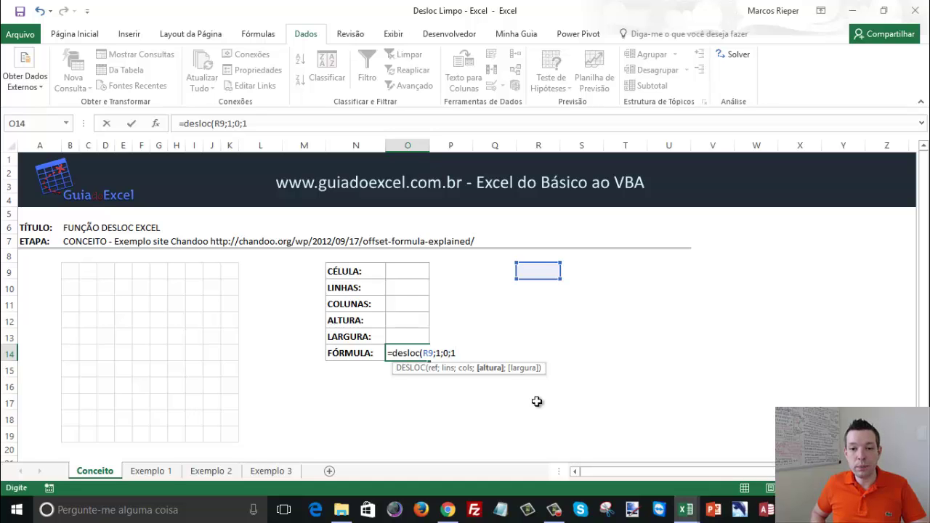
pyautogui.write(';1')
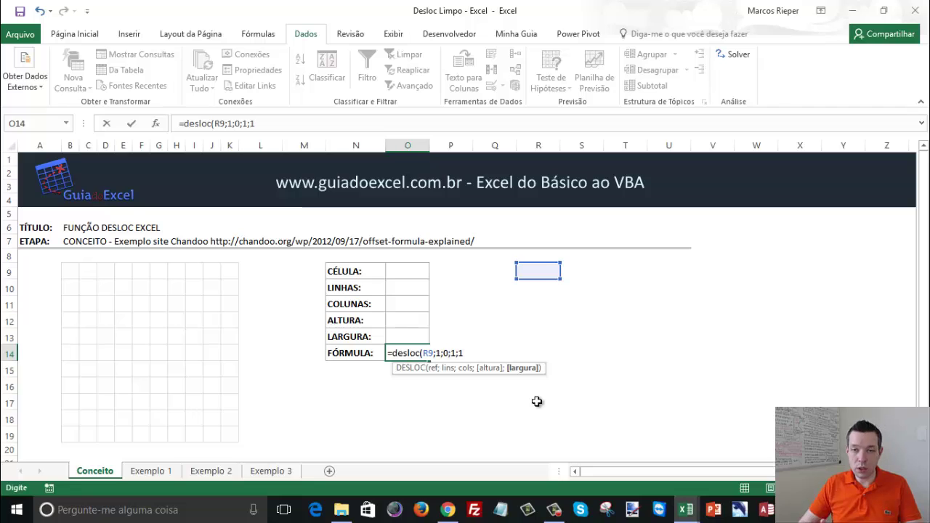
pyautogui.write(')')
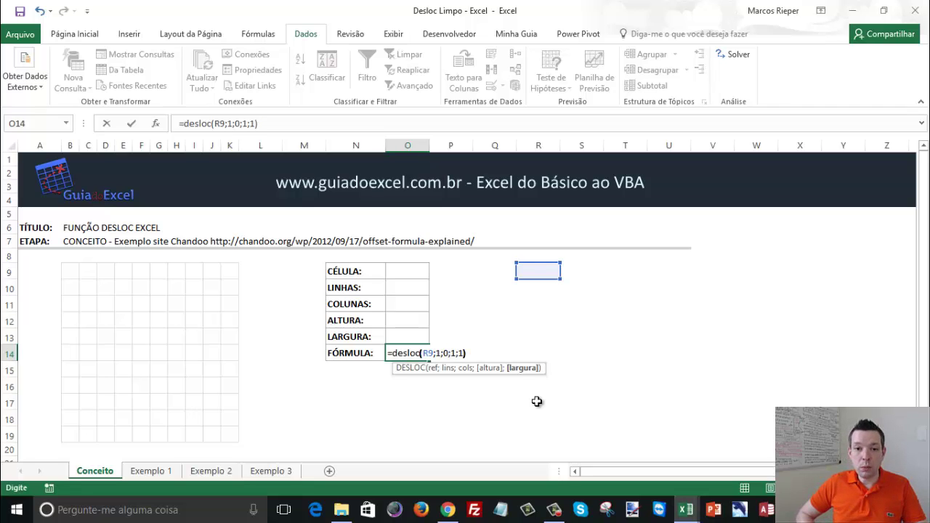
pyautogui.press('Return')
# Review the DESLOC formula in O14 and trace it to its reference cell R9
pyautogui.press('Up')
pyautogui.press('F2')
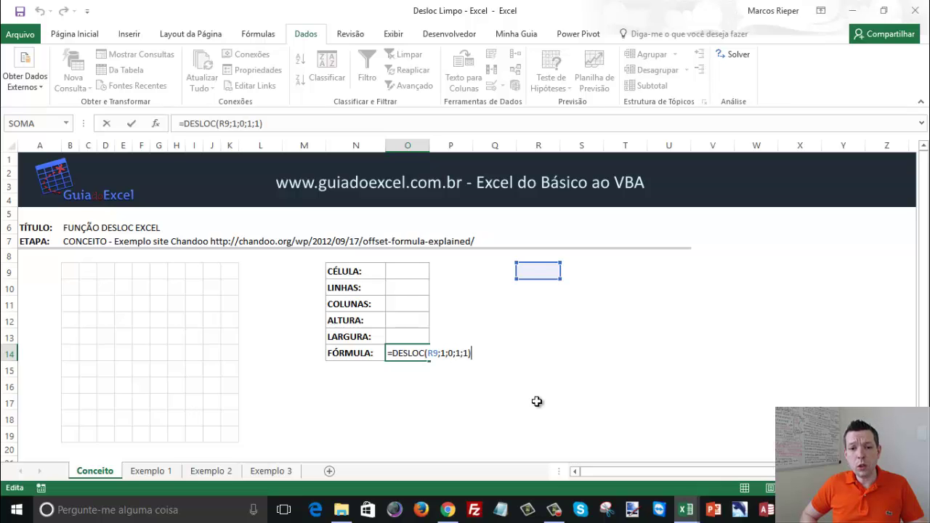
pyautogui.press('Escape')
pyautogui.press('Up')
pyautogui.press('Up')
pyautogui.press('Up')
pyautogui.press('Right')
pyautogui.press('Right')
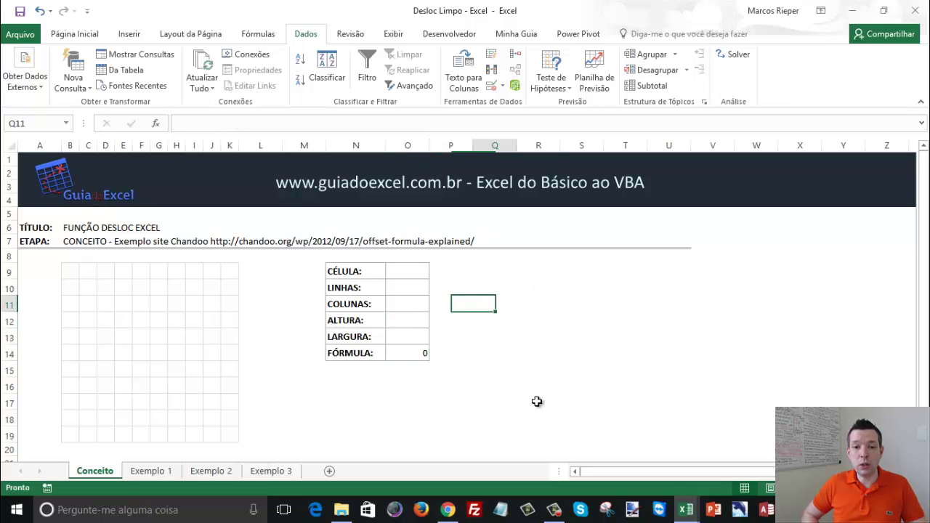
pyautogui.press('Up')
pyautogui.press('Up')
pyautogui.press('Right')
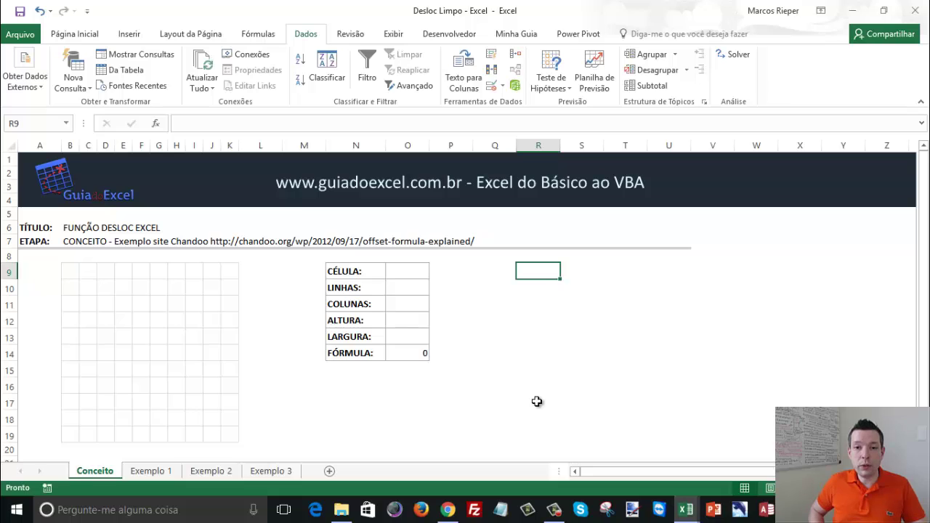
pyautogui.press('Left')
pyautogui.press('Down')
pyautogui.press('Down')
pyautogui.press('Down')
pyautogui.press('Down')
pyautogui.press('Down')
pyautogui.press('Left')
pyautogui.press('Left')
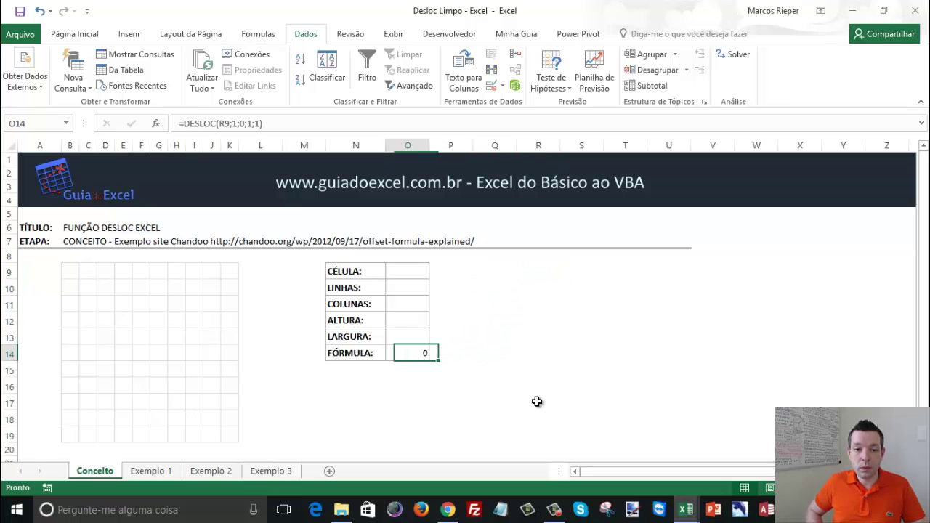
pyautogui.press('F2')
pyautogui.press('Escape')
# Enter 1 in cell R9 and 2 in cell R10 as test values for the formula
pyautogui.press('Up')
pyautogui.press('Right')
pyautogui.press('Right')
pyautogui.press('Right')
pyautogui.press('Up')
pyautogui.press('Up')
pyautogui.press('Up')
pyautogui.press('Up')
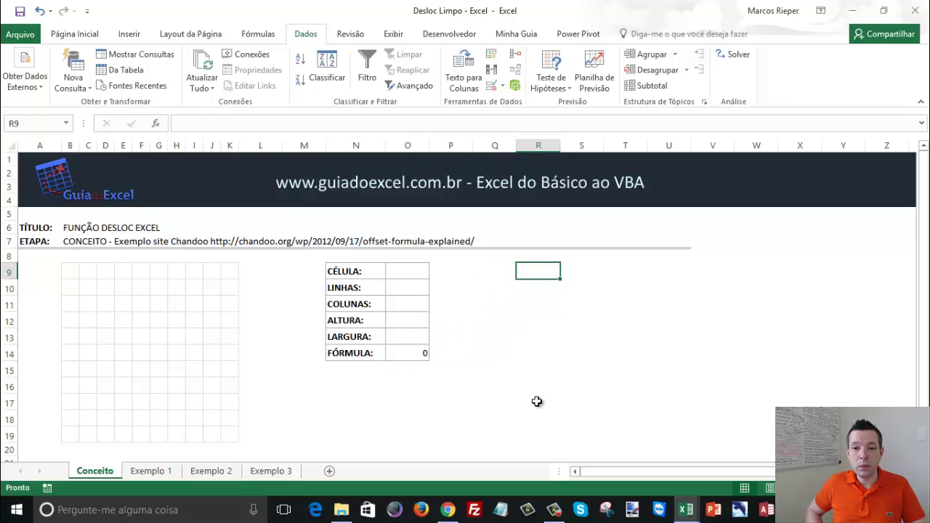
pyautogui.write('1')
pyautogui.press('Return')
pyautogui.write('2')
pyautogui.press('Return')
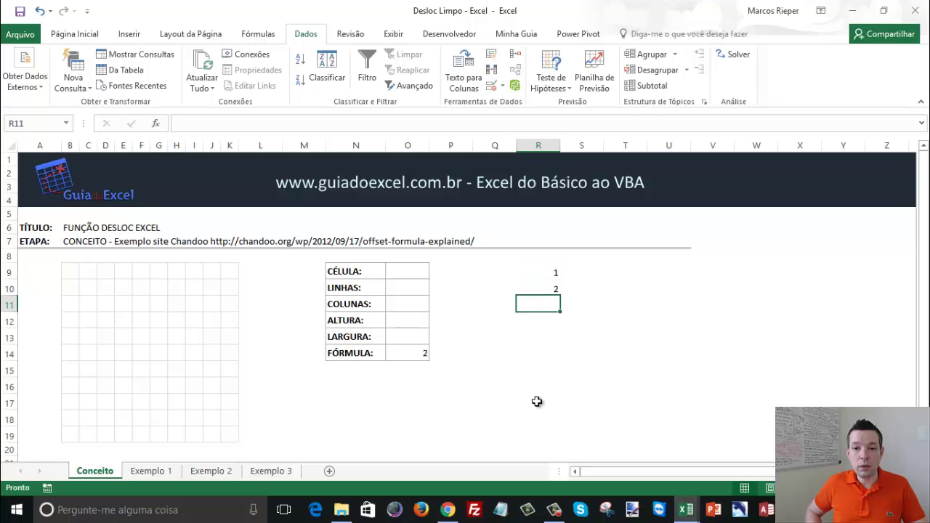
# Examine the reference and rows arguments of the DESLOC formula in O14 without changing them
pyautogui.press('Down')
pyautogui.press('Down')
pyautogui.press('Down')
pyautogui.press('Left')
pyautogui.press('Left')
pyautogui.press('Left')
pyautogui.press('F2')
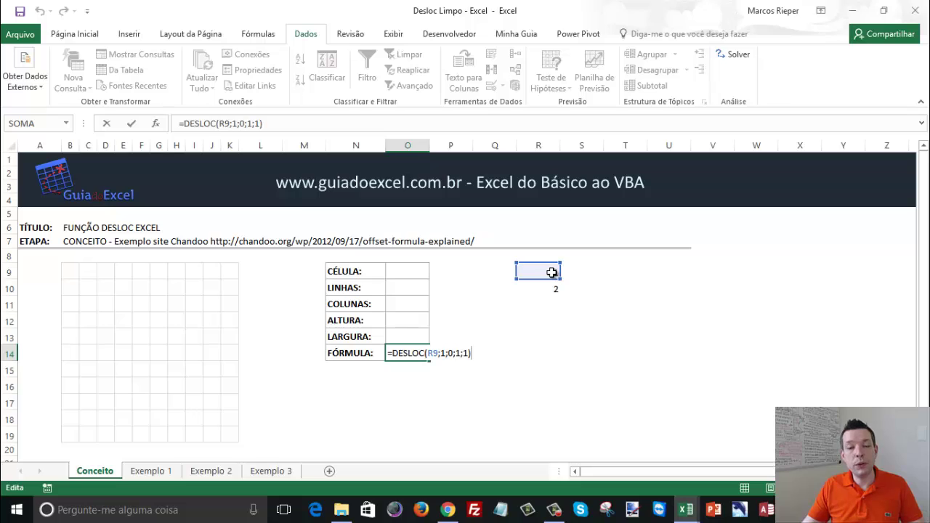
pyautogui.click(442, 353)
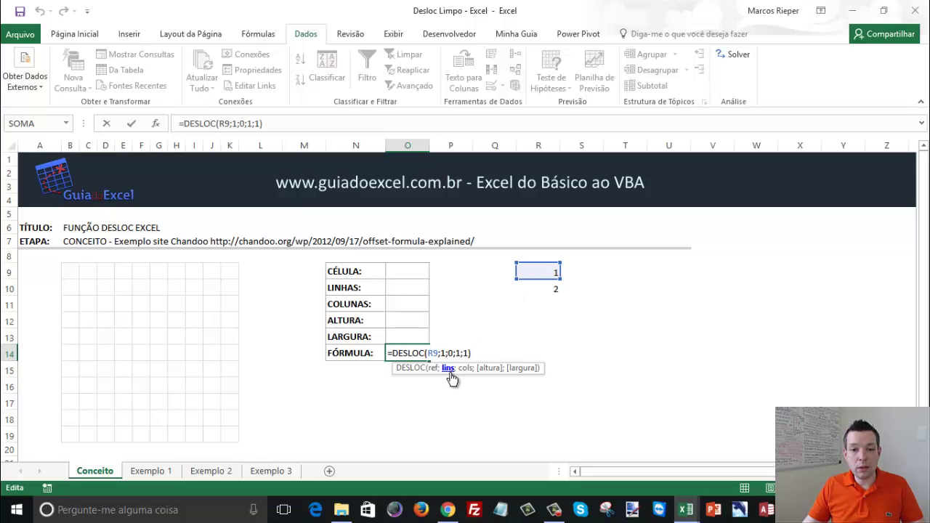
pyautogui.press('Return')
# Enter 0 in cell R8, directly above the reference cell, and replace it with -1
pyautogui.click(544, 257)
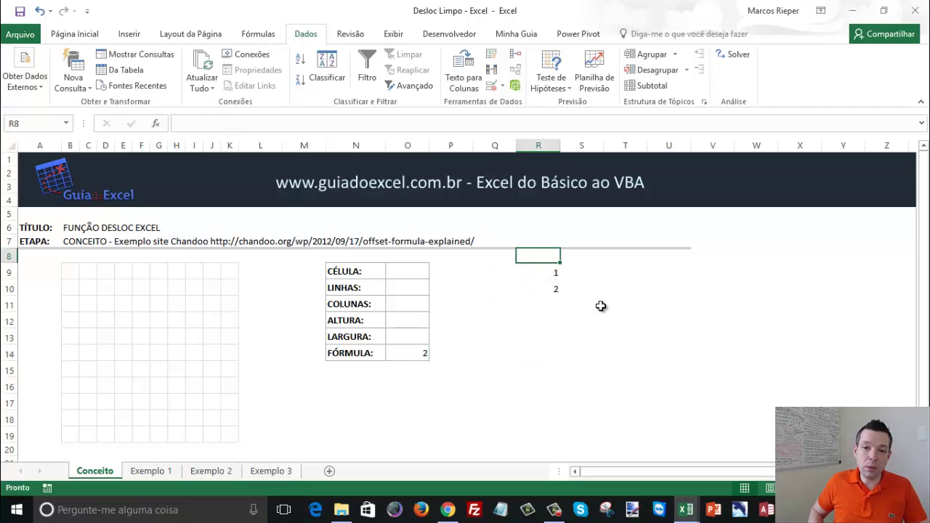
pyautogui.write('0')
pyautogui.press('Return')
pyautogui.press('Up')
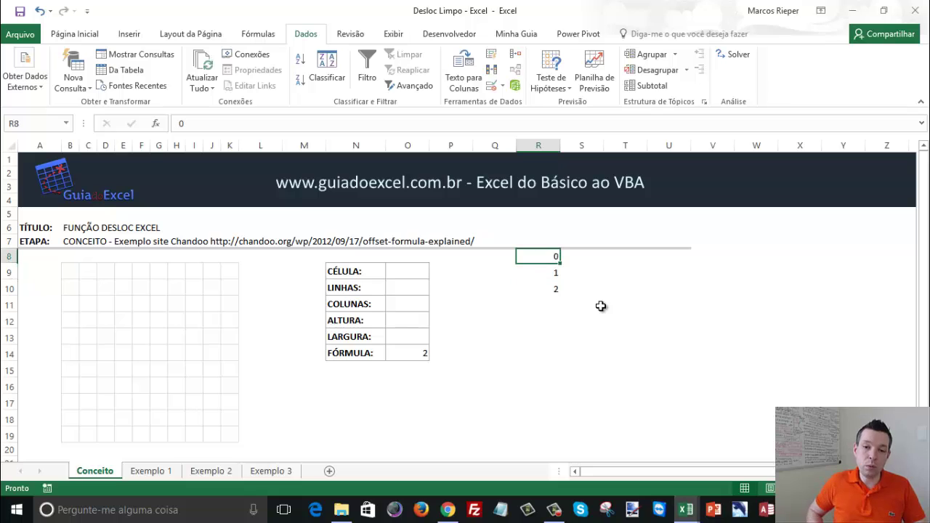
pyautogui.write('-1')
pyautogui.press('Return')
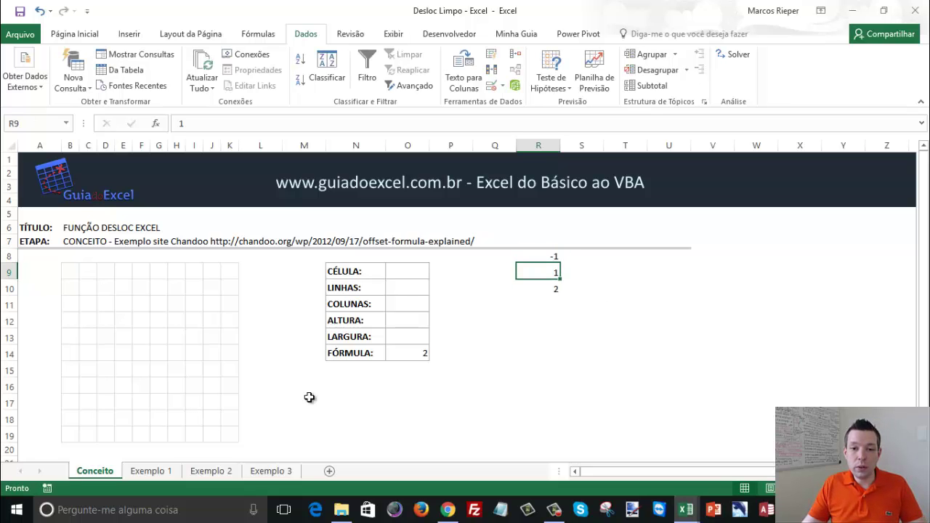
# Set the rows argument of the DESLOC formula in O14 to -1
pyautogui.doubleClick(404, 358)
pyautogui.press('Left')
pyautogui.press('Left')
pyautogui.press('Left')
pyautogui.press('Left')
pyautogui.press('Left')
pyautogui.press('Left')
pyautogui.press('Left')
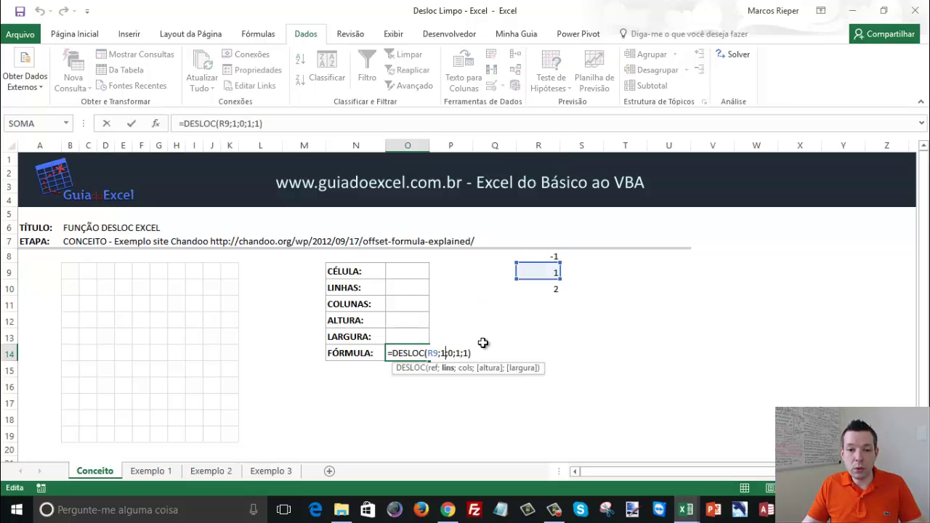
pyautogui.press('BackSpace')
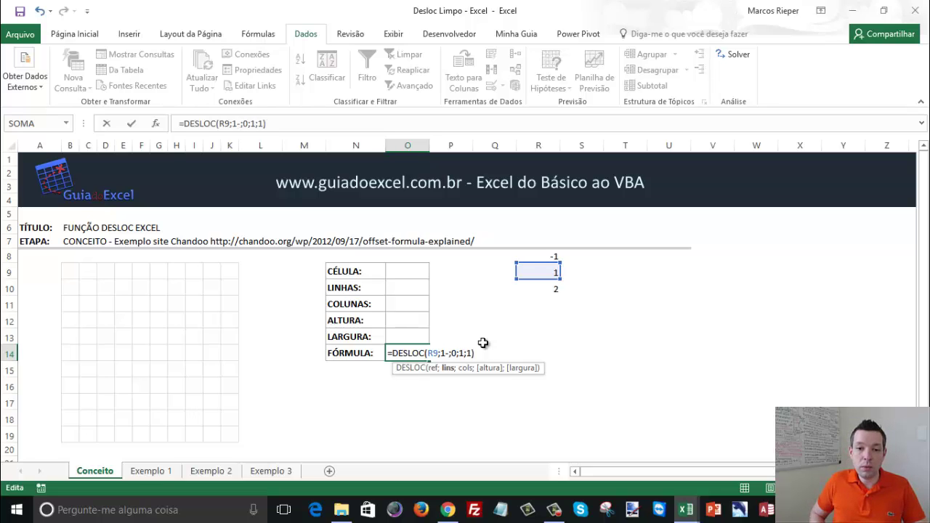
pyautogui.write('-1')
pyautogui.press('Return')
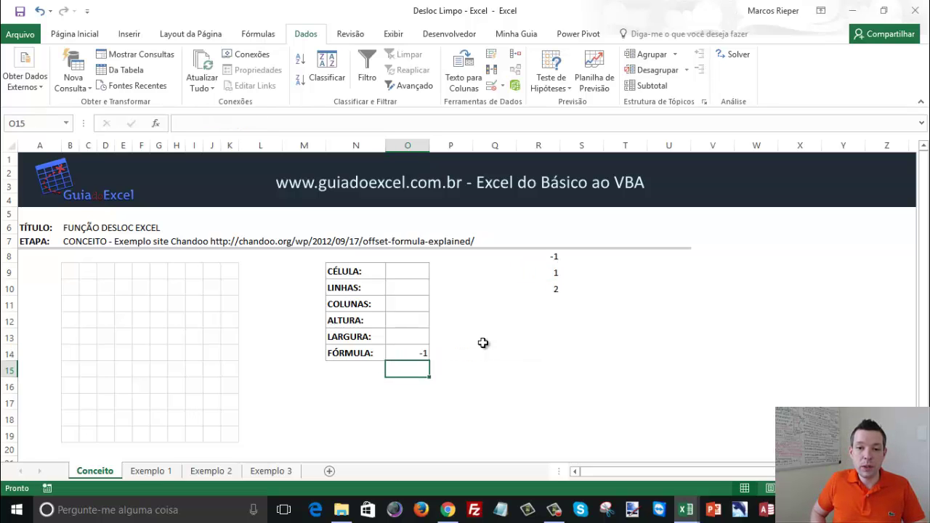
pyautogui.press('Up')
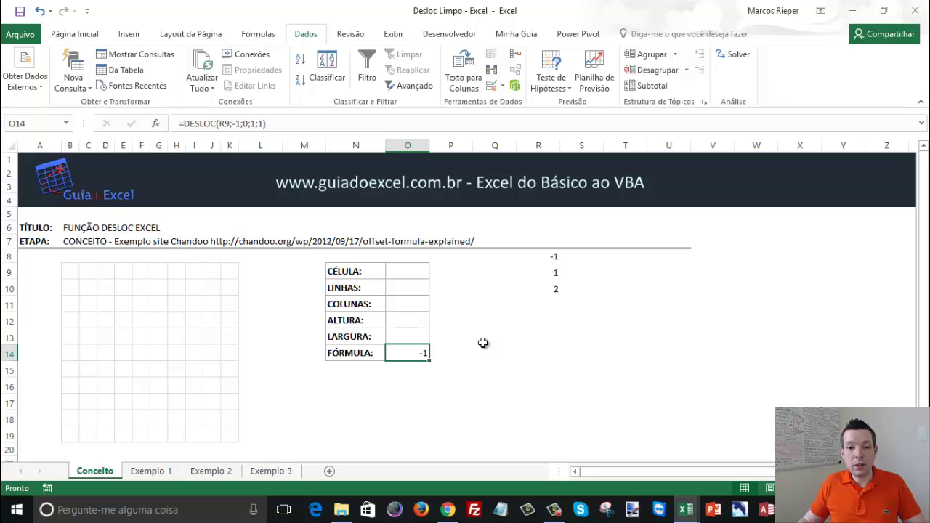
# Change the value in cell R8 to -5 to test the upward offset
pyautogui.click(552, 257)
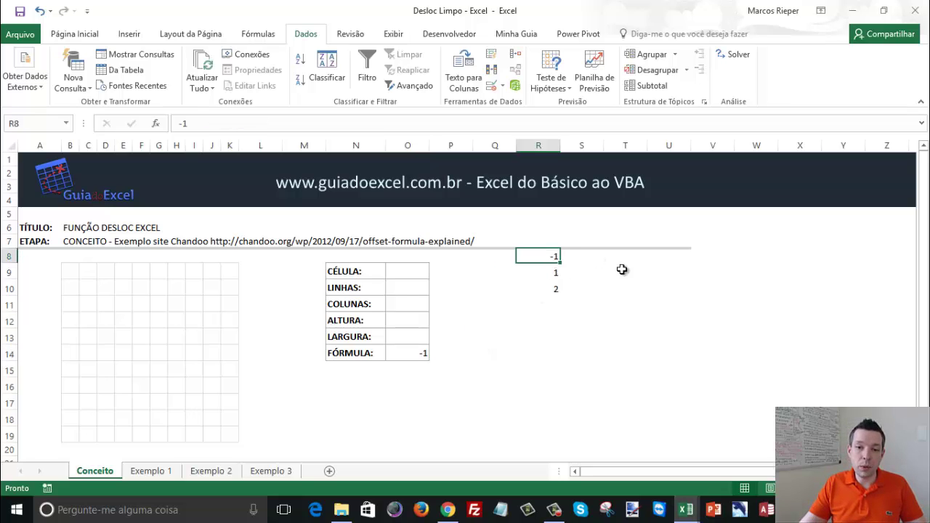
pyautogui.write('-5')
pyautogui.press('Return')
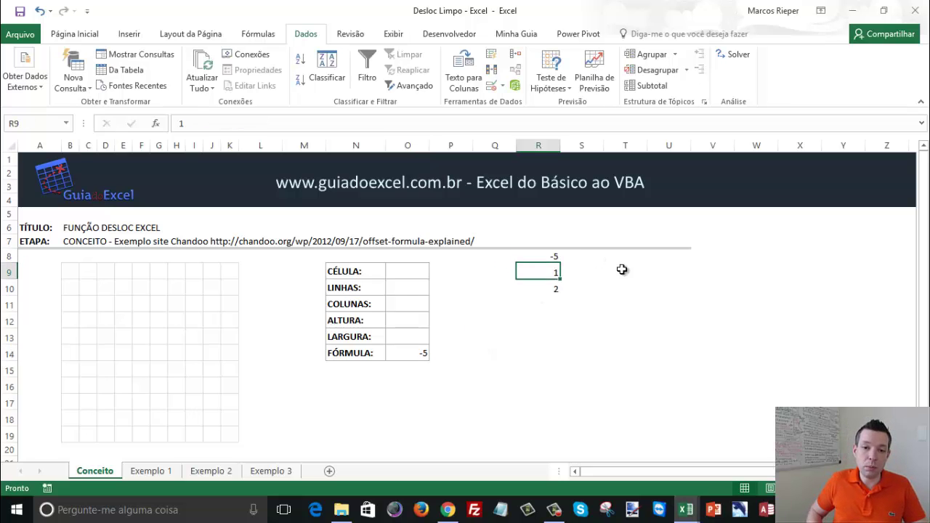
# Examine the rows and columns arguments of the DESLOC formula in O14
pyautogui.click(407, 353)
pyautogui.press('F2')
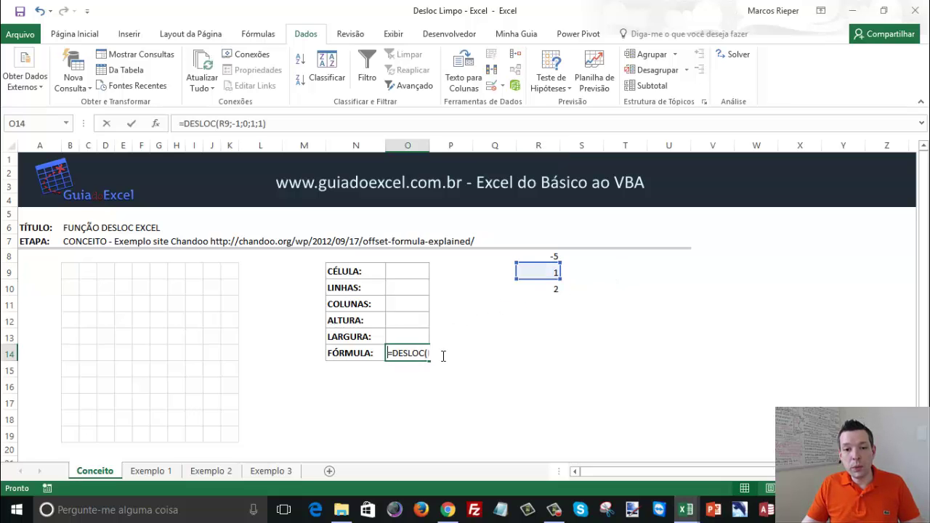
pyautogui.click(448, 353)
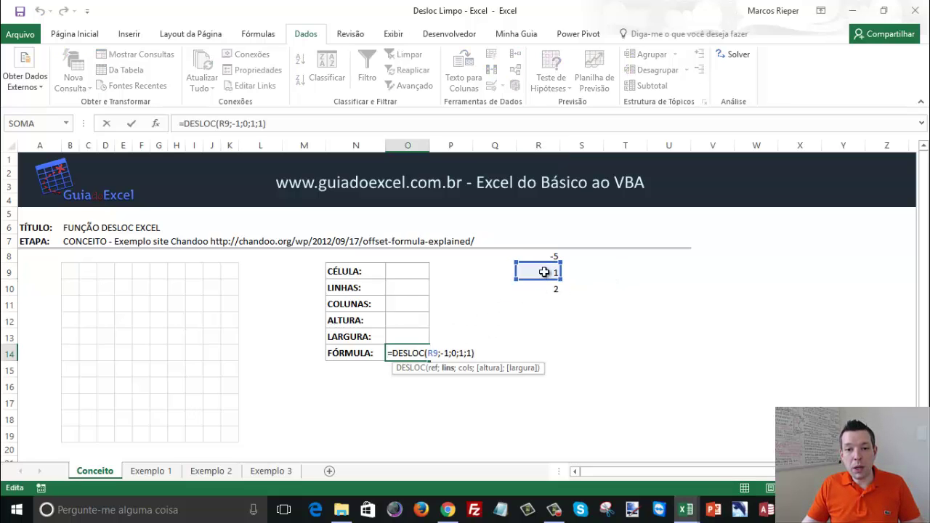
pyautogui.click(456, 354)
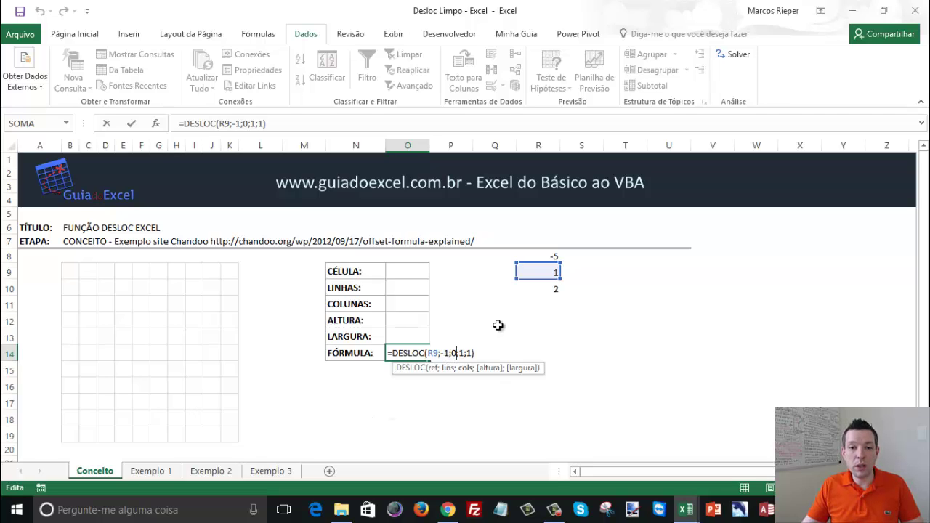
# Enter 3 in cell S9, directly beside the reference cell R9
pyautogui.click(574, 254)
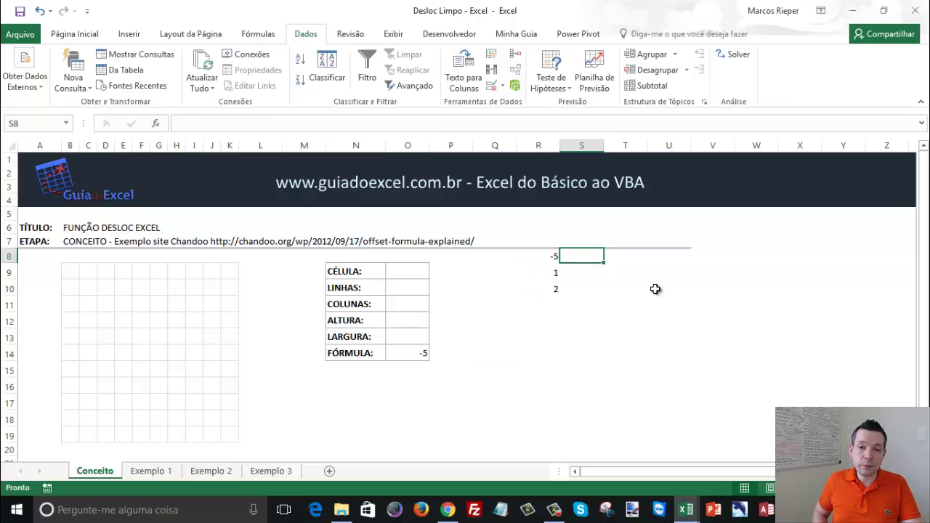
pyautogui.press('Return')
pyautogui.write('3')
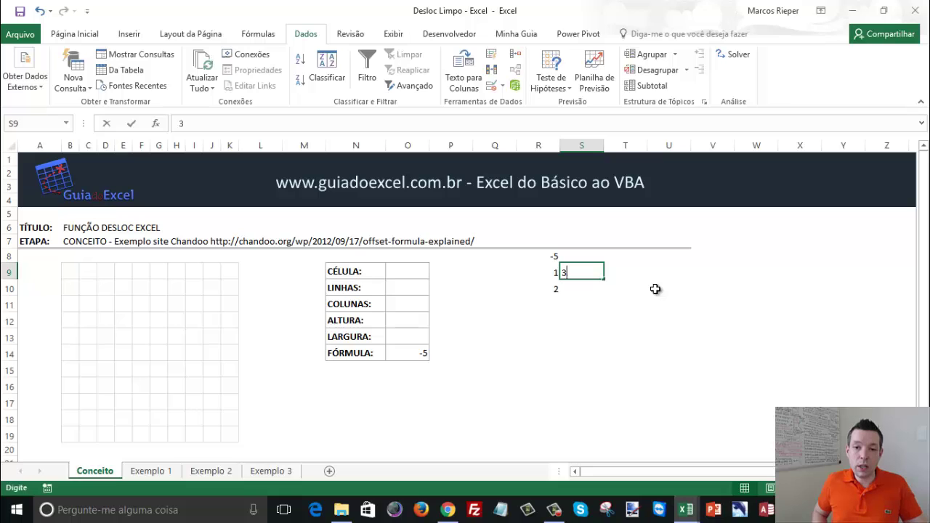
pyautogui.press('Return')
# Set the DESLOC formula in O14 to a rows offset of 0 and a columns offset of 1
pyautogui.click(420, 354)
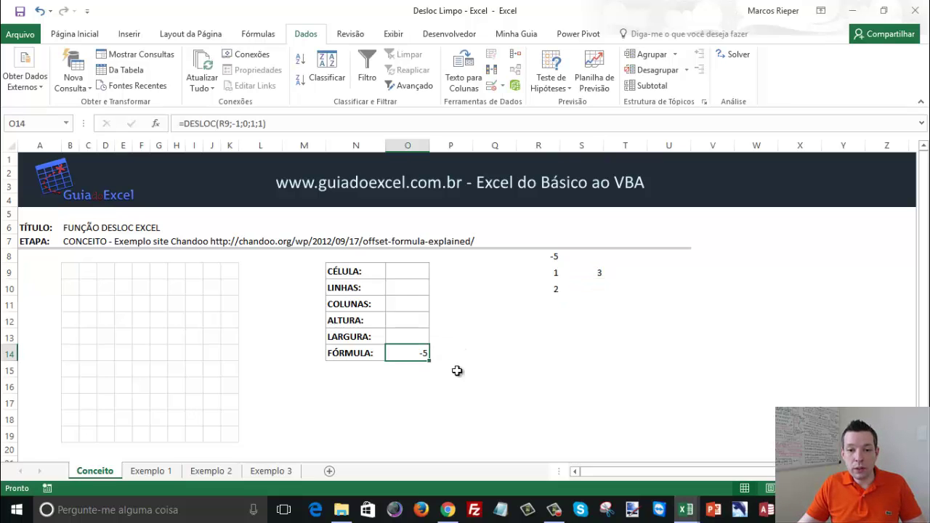
pyautogui.press('F2')
pyautogui.click(449, 353)
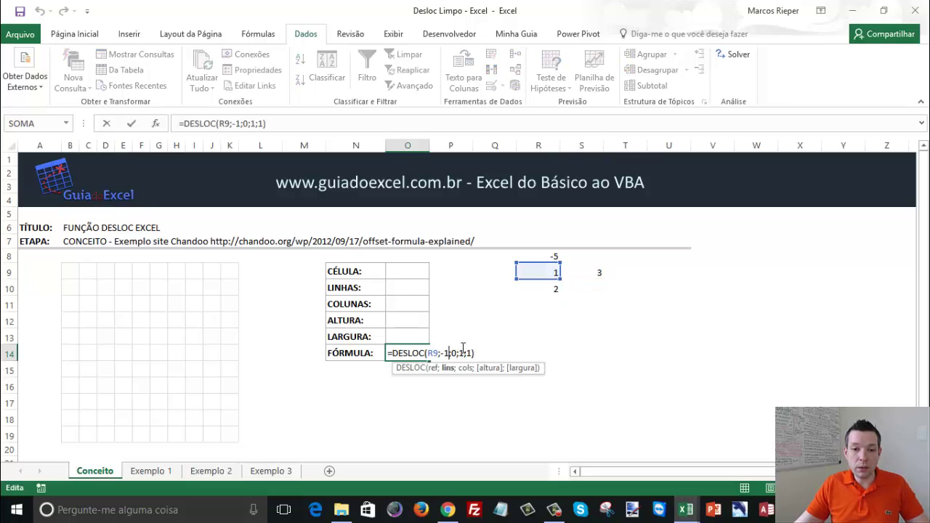
pyautogui.hotkey('shift', 'Left')
pyautogui.hotkey('shift', 'Left')
pyautogui.write('0')
pyautogui.press('Right')
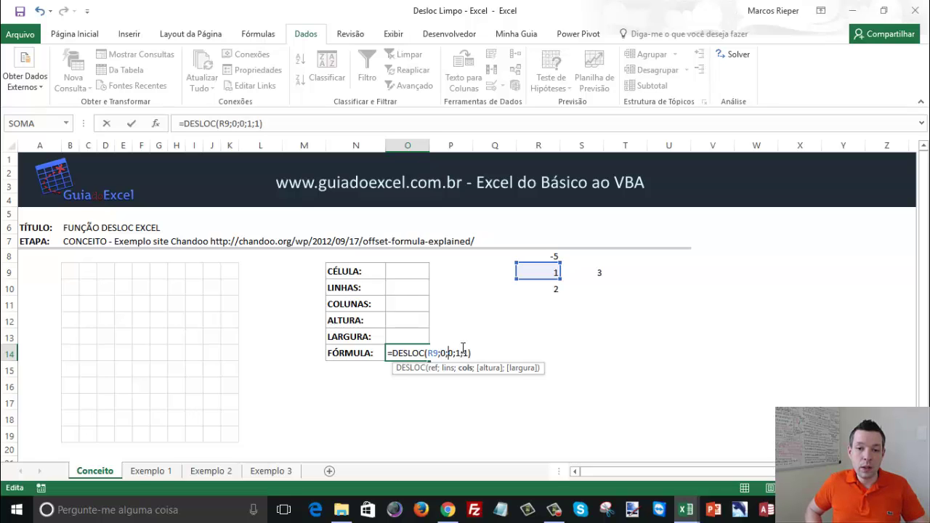
pyautogui.hotkey('shift', 'Right')
pyautogui.write('1')
pyautogui.press('Return')
pyautogui.press('Up')
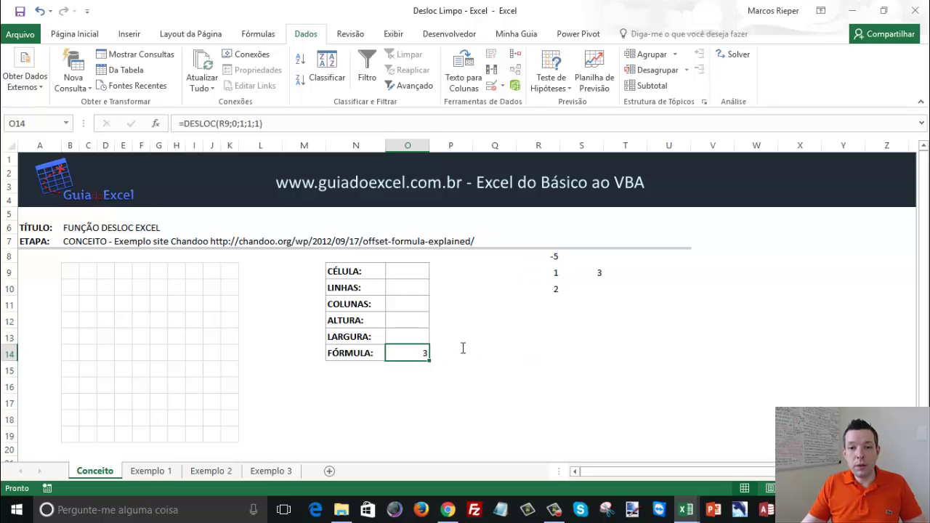
# Review the DESLOC formula in O14 and set its height argument to 2
pyautogui.press('F2')
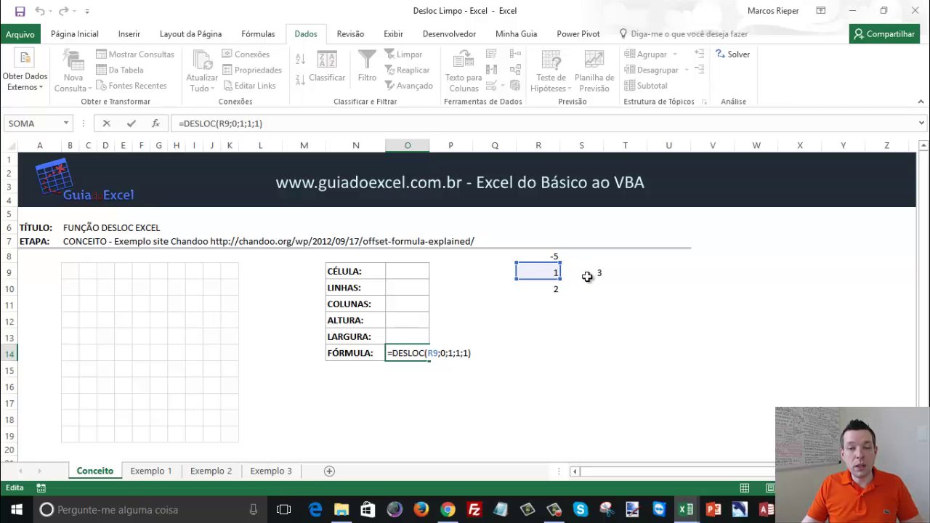
pyautogui.hotkey('ctrl', 'Return')
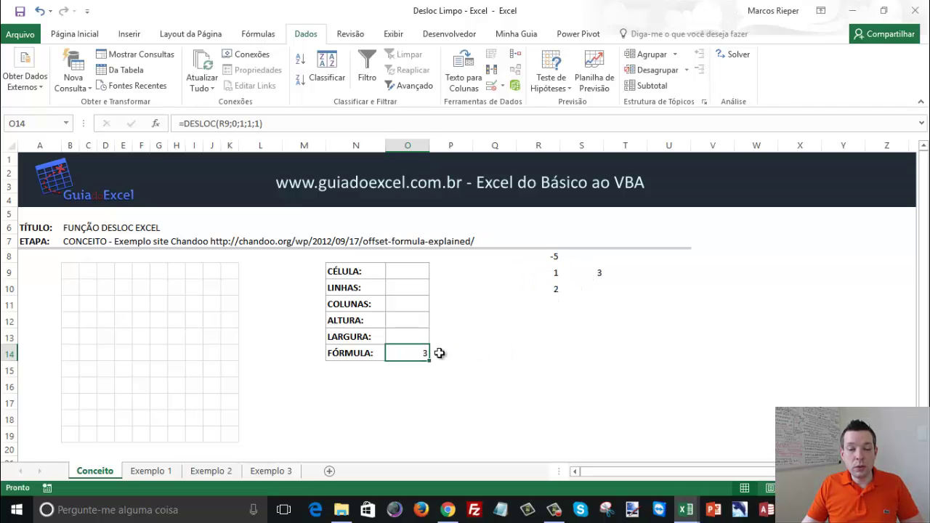
pyautogui.press('F2')
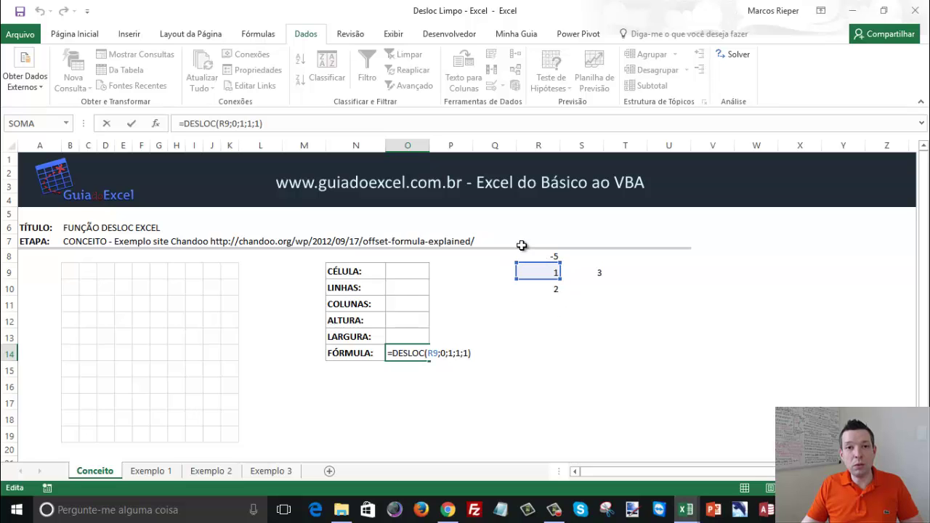
pyautogui.click(458, 353)
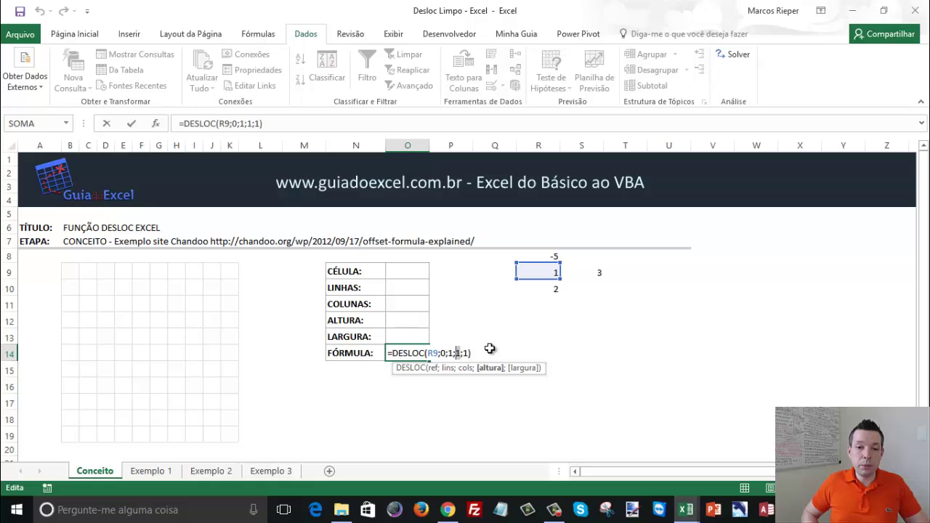
pyautogui.write('2')
pyautogui.hotkey('ctrl', 'Return')
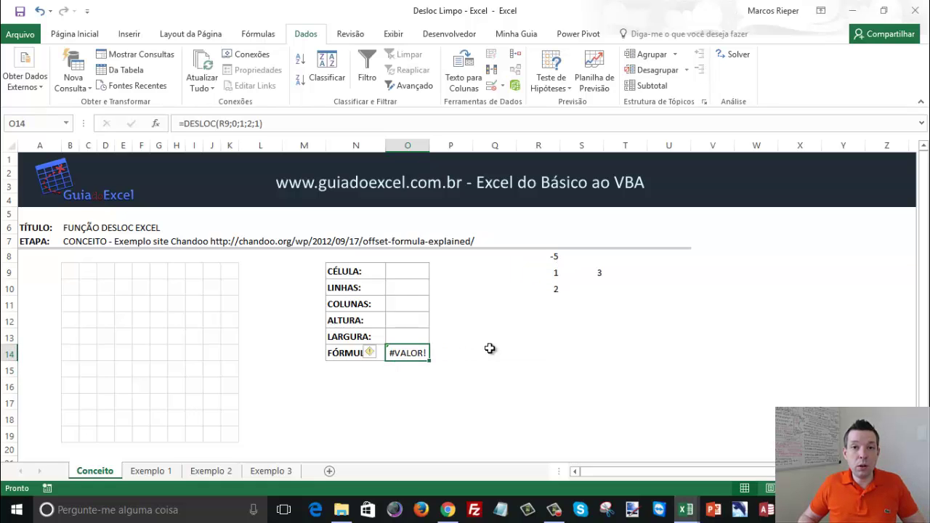
# Try a direct reference to the range R9:R10 in cell Q14 and clear that cell again
pyautogui.click(489, 349)
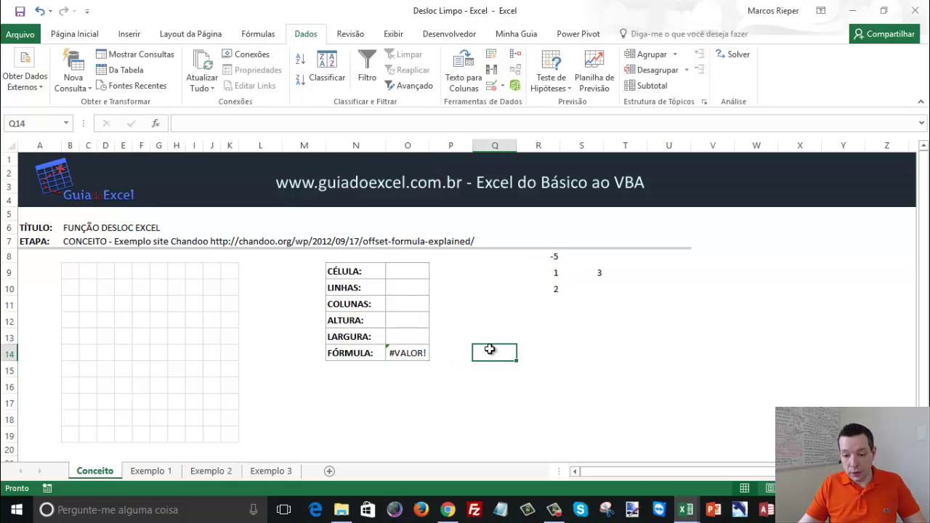
pyautogui.write('=')
pyautogui.moveTo(553, 270); pyautogui.dragTo(552, 289)
pyautogui.press('Return')
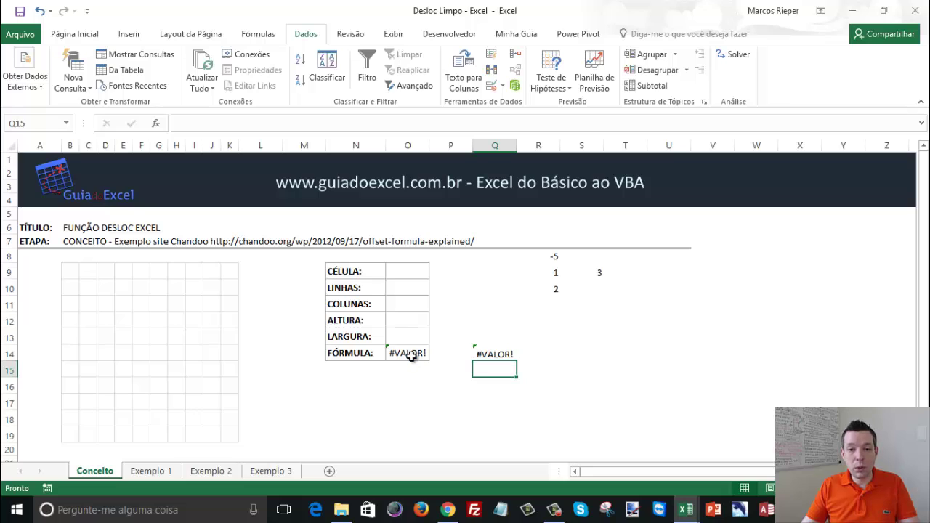
pyautogui.click(501, 353)
pyautogui.press('Delete')
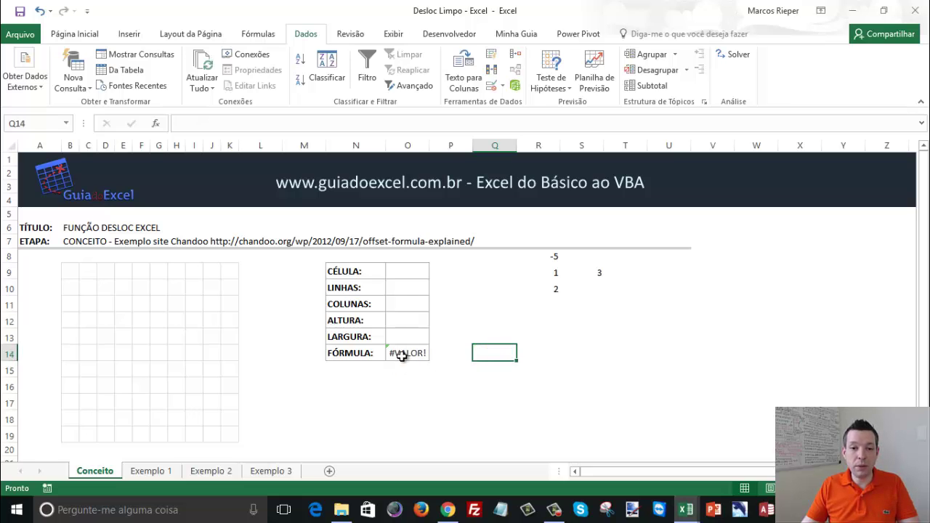
# Wrap the DESLOC formula in O14 in a SOMA function, giving =SOMA(DESLOC(R9;0;1;2;1))
pyautogui.click(398, 352)
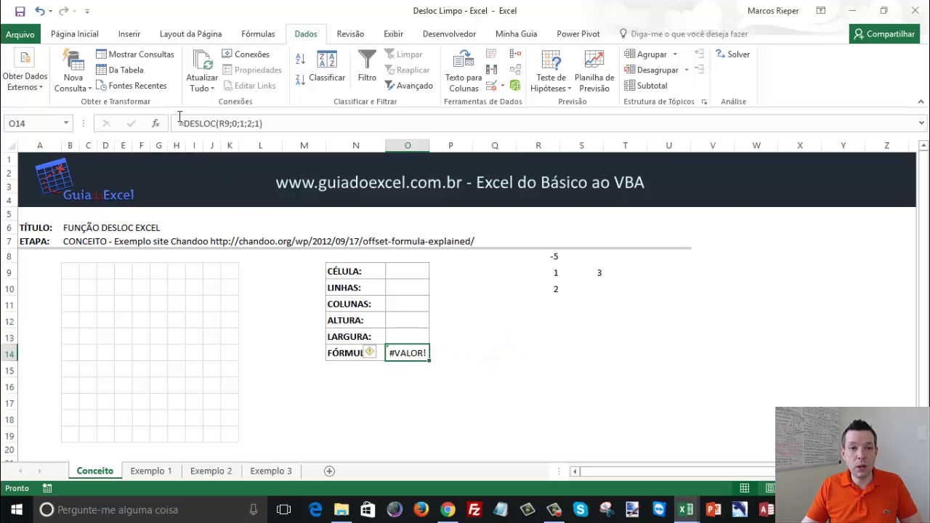
pyautogui.doubleClick(400, 352)
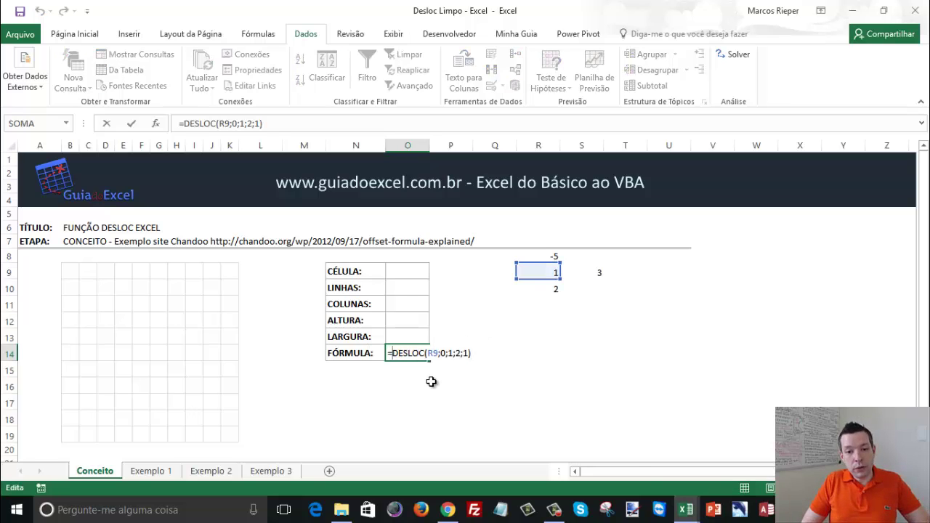
pyautogui.write('soma(')
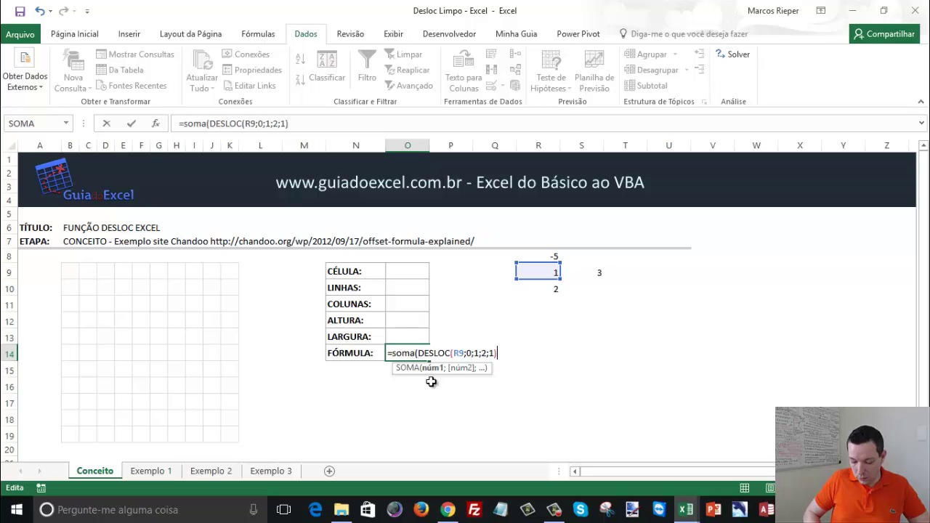
pyautogui.hotkey('ctrl', 'Return')
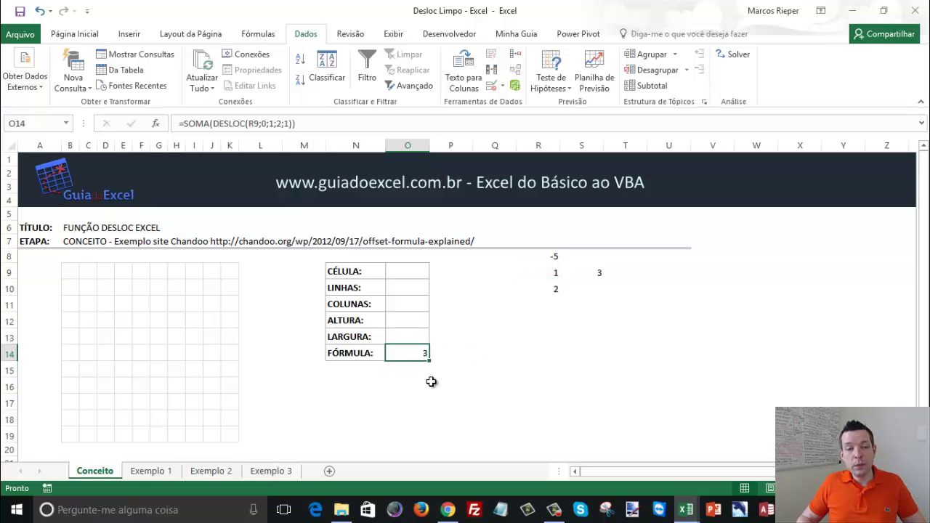
# Set the height argument of the DESLOC function in O14 to 1 and the width argument to 2
pyautogui.press('F2')
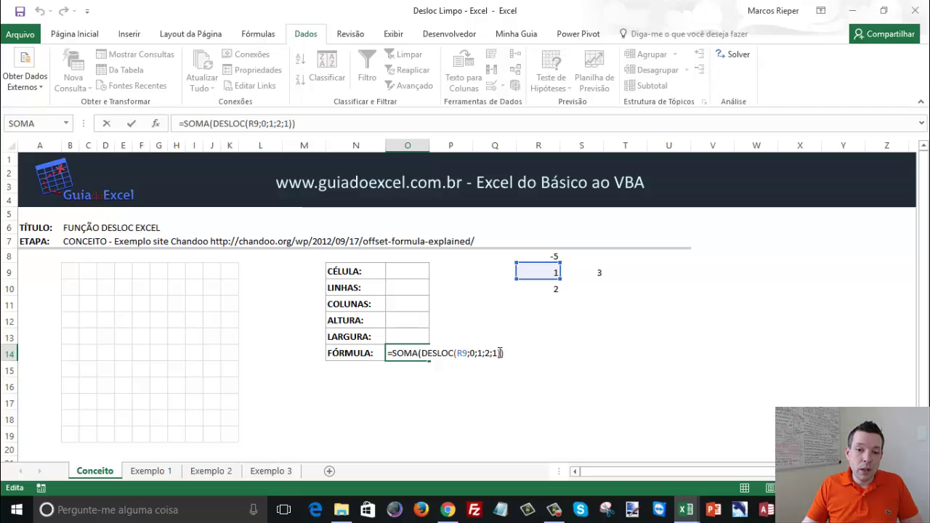
pyautogui.press('Escape')
pyautogui.press('F2')
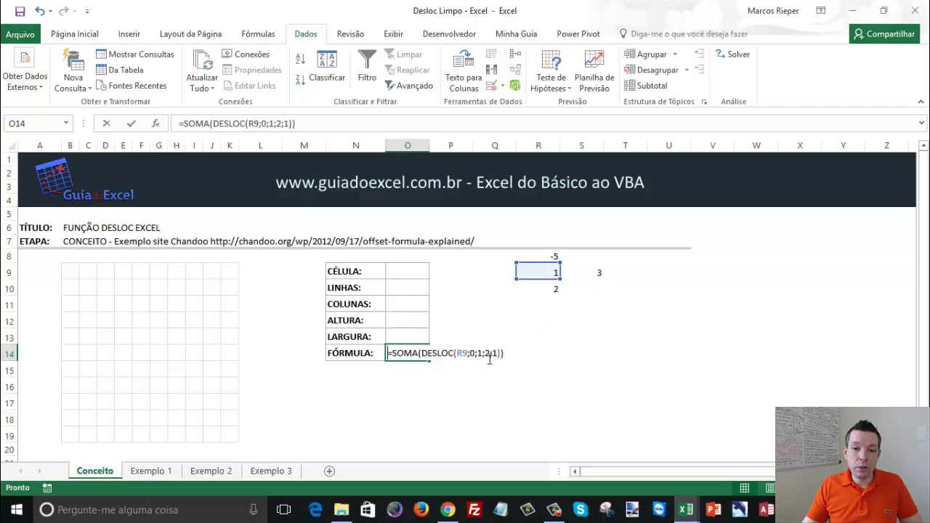
pyautogui.click(494, 353)
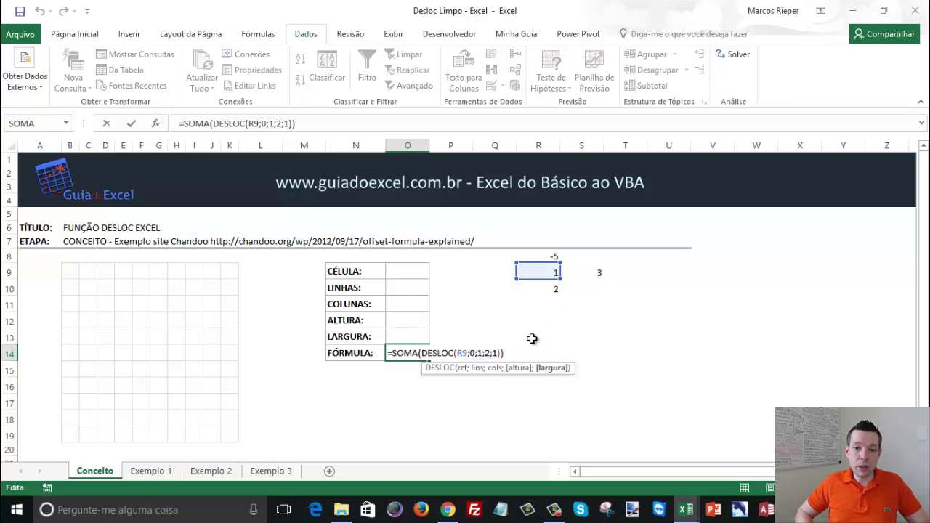
pyautogui.write('1;2')
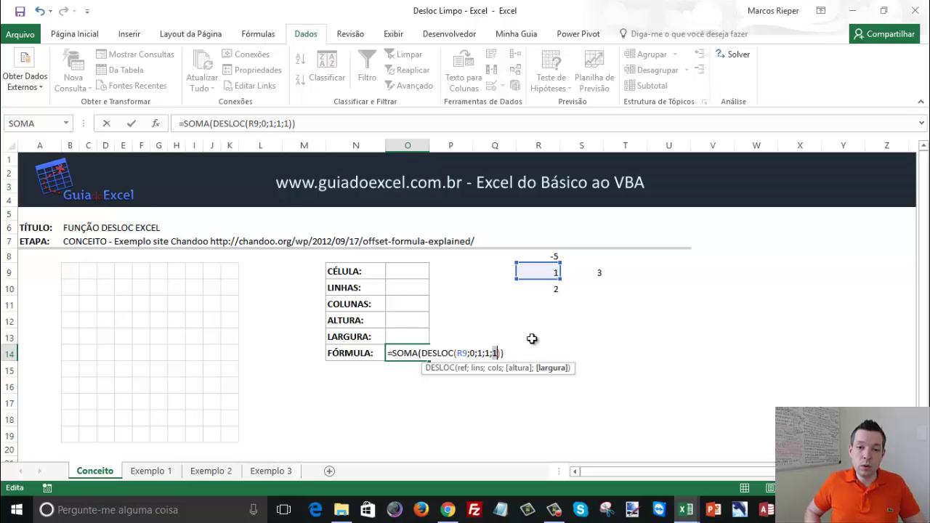
pyautogui.press('Delete')
pyautogui.press('Delete')
pyautogui.hotkey('ctrl', 'Return')
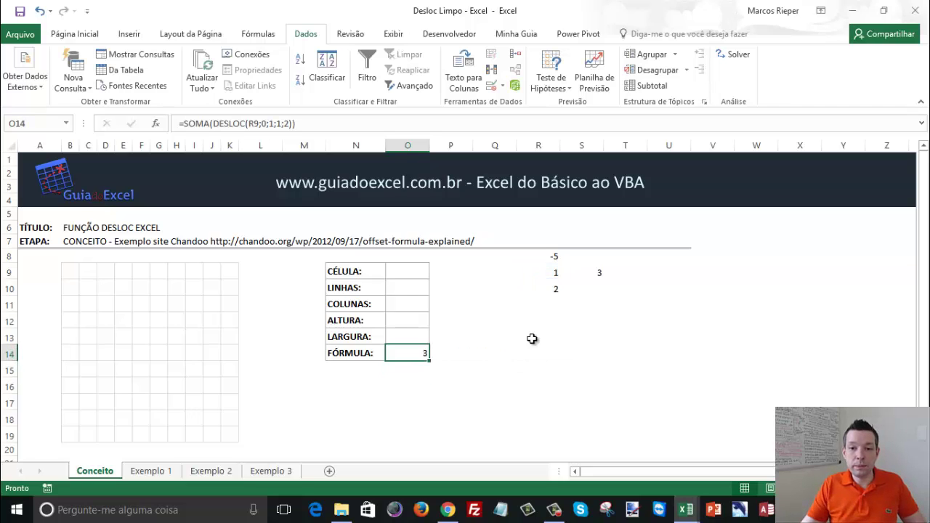
# Set the DESLOC columns argument in O14 to 0 and select R9:S9 to check the range being summed
pyautogui.press('F2')
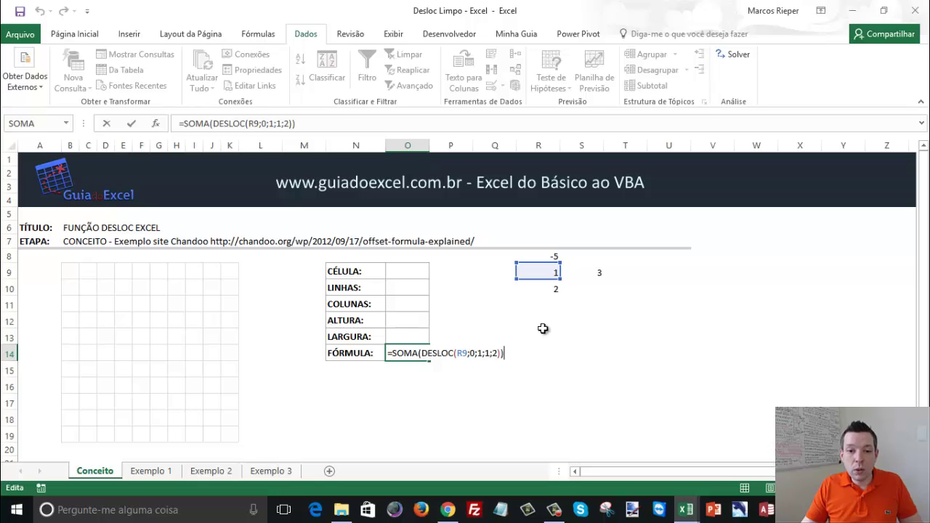
pyautogui.click(483, 353)
pyautogui.write('0')
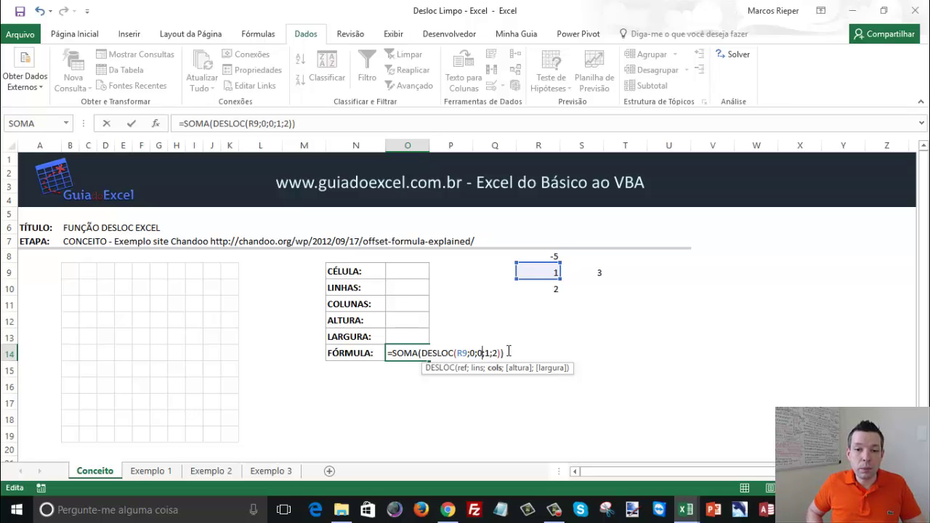
pyautogui.press('Return')
pyautogui.press('Up')
pyautogui.press('F2')
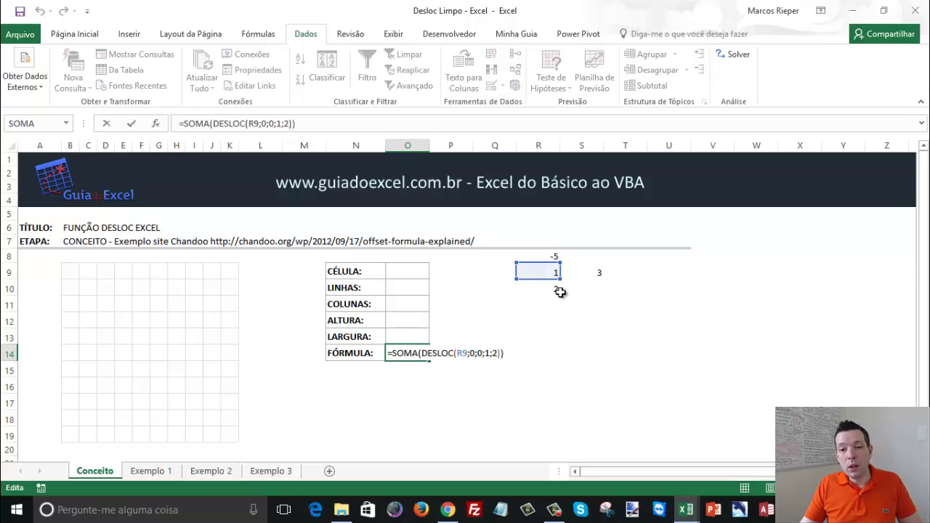
pyautogui.moveTo(545, 270); pyautogui.dragTo(599, 272)
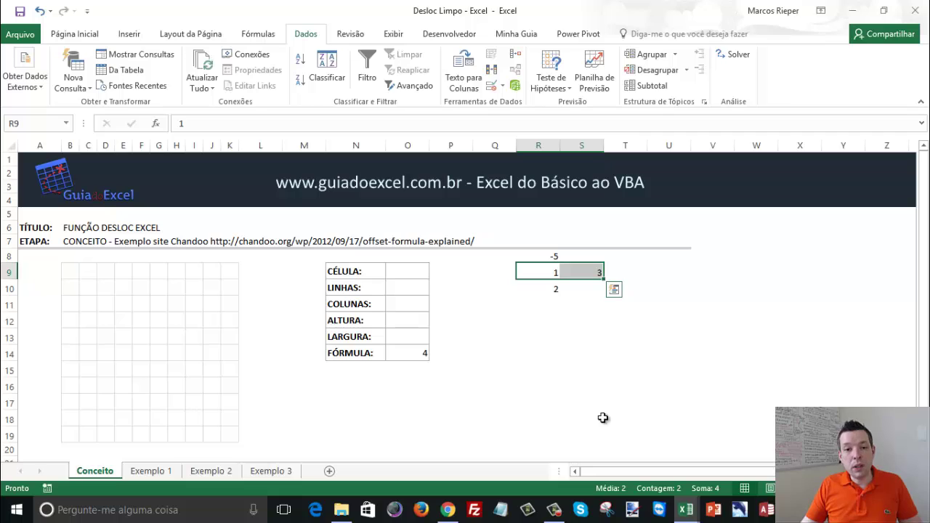
# Set the DESLOC height argument in O14 to 2 and select R9:S10 to check the range being summed
pyautogui.moveTo(534, 272); pyautogui.dragTo(587, 285)
pyautogui.doubleClick(420, 356)
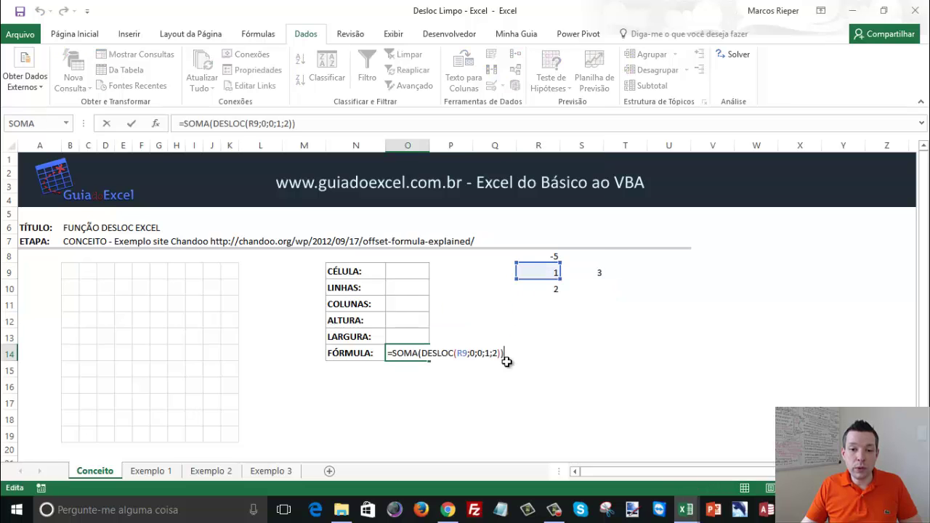
pyautogui.click(484, 352)
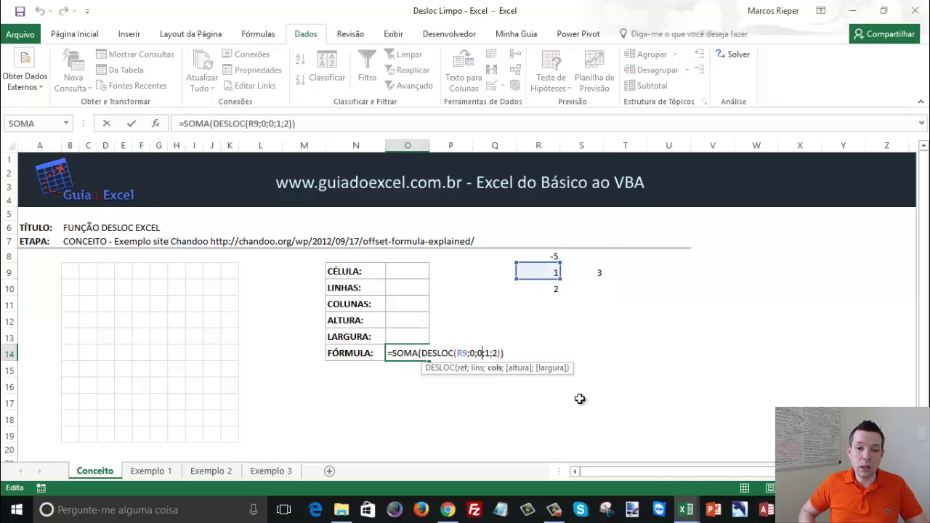
pyautogui.press('Return')
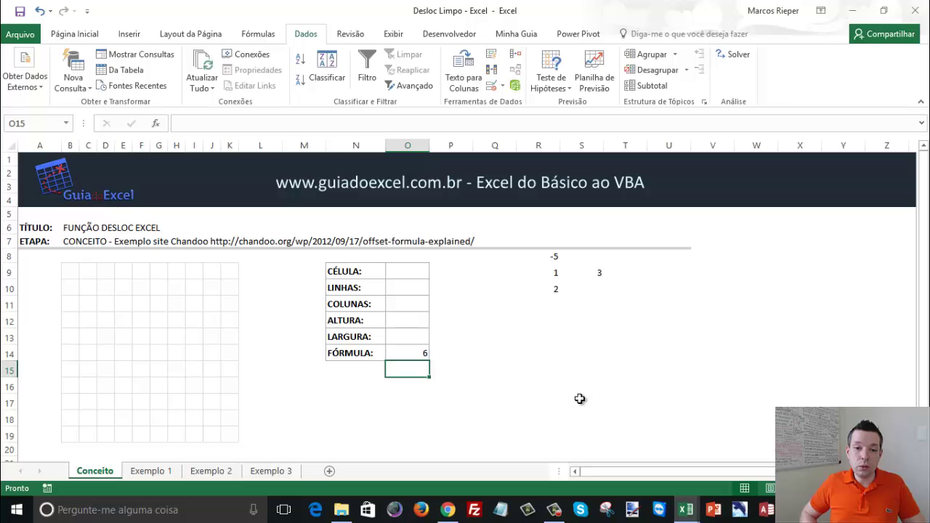
pyautogui.press('Up')
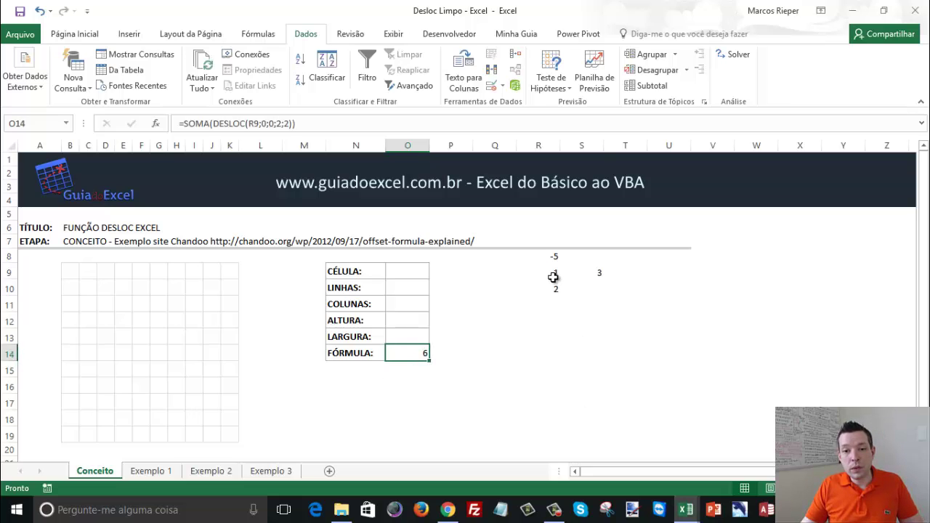
pyautogui.moveTo(552, 277); pyautogui.dragTo(591, 294)
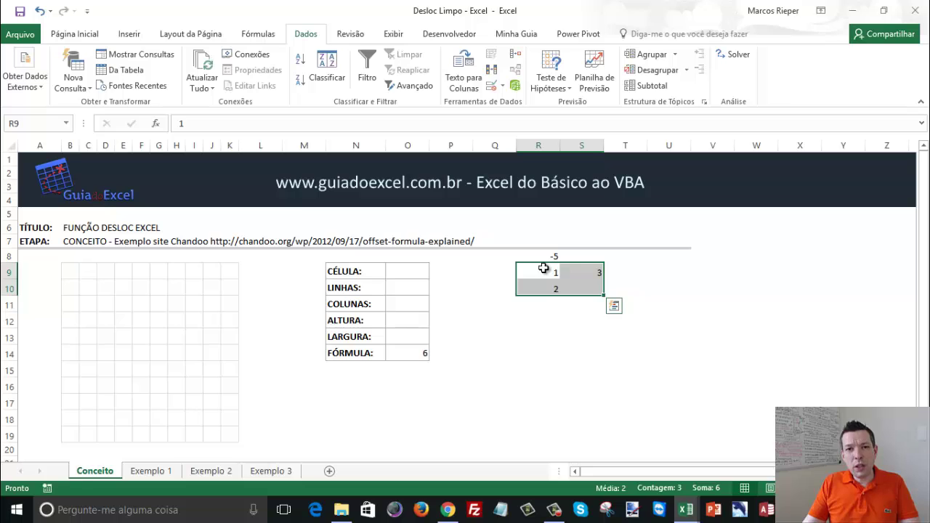
# Clear the test values from cells R8:S10
pyautogui.moveTo(549, 258); pyautogui.dragTo(590, 288)
pyautogui.press('Delete')
pyautogui.click(562, 279)
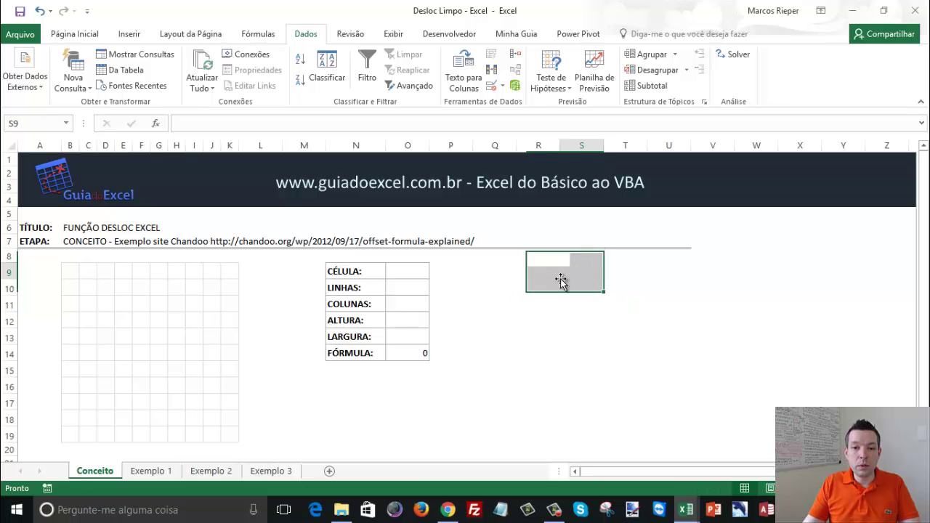
# Enter A9 as the CÉLULA value in O9
pyautogui.click(405, 308)
pyautogui.click(411, 267)
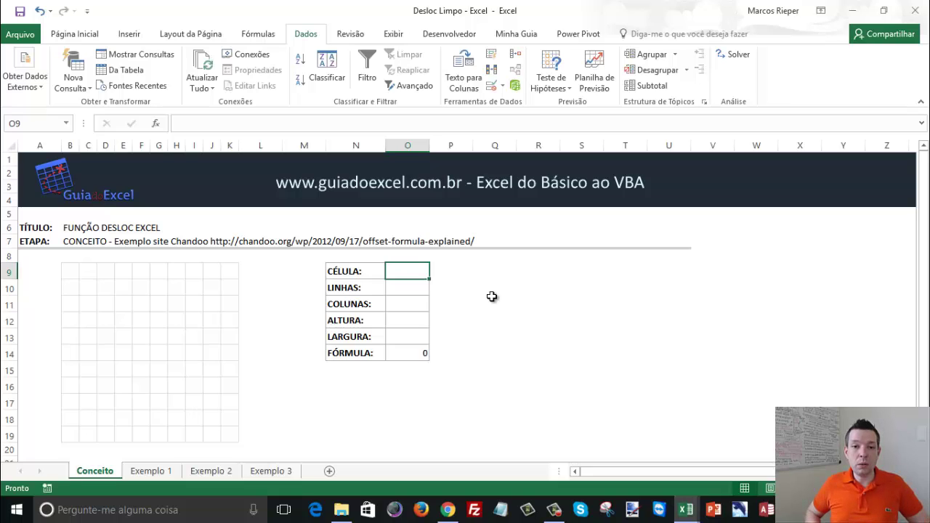
pyautogui.write('a9')
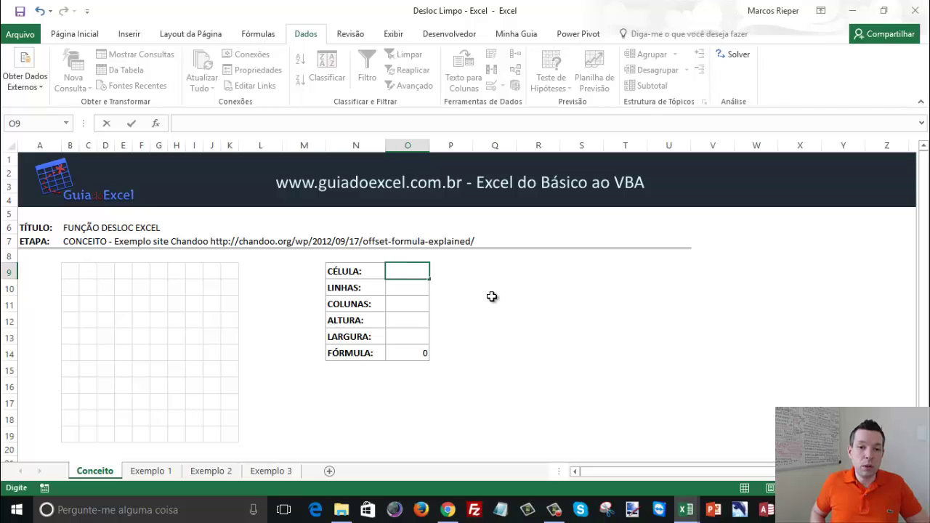
pyautogui.press('Return')
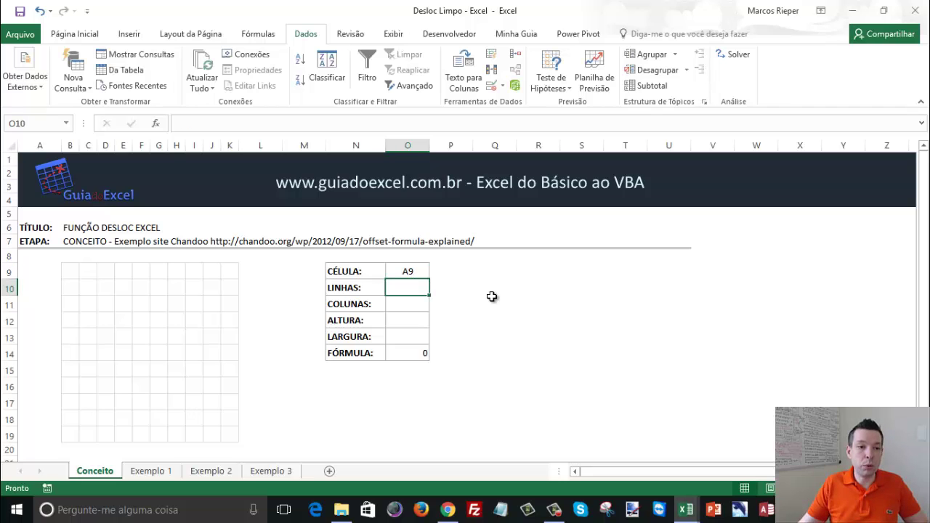
# Check the address of the grid's first cell and set the CÉLULA value in O9 to B9
pyautogui.click(67, 273)
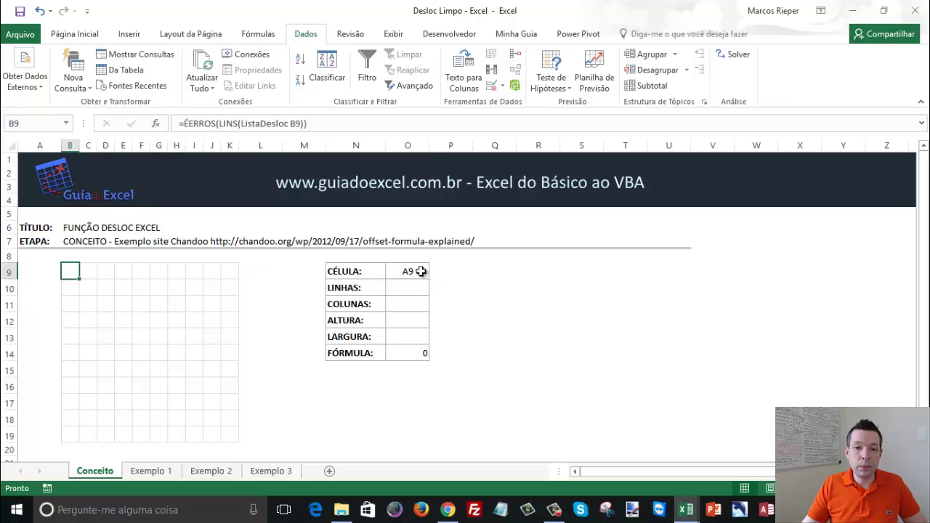
pyautogui.click(421, 270)
pyautogui.write('B9')
pyautogui.press('Return')
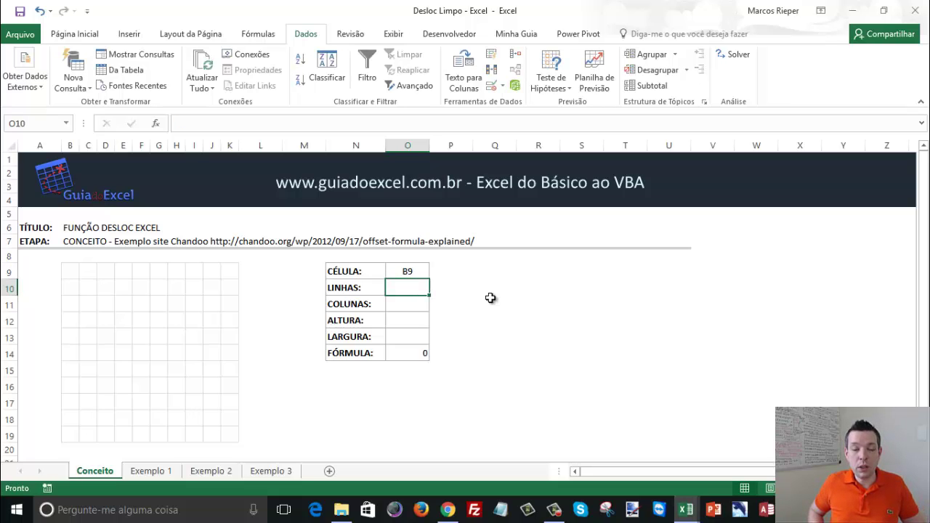
# Fill in the DESLOC parameters in O10:O13 with LINHAS 0, COLUNAS 0, ALTURA 1 and LARGURA 1
pyautogui.write('0')
pyautogui.press('Return')
pyautogui.write('0')
pyautogui.press('Return')
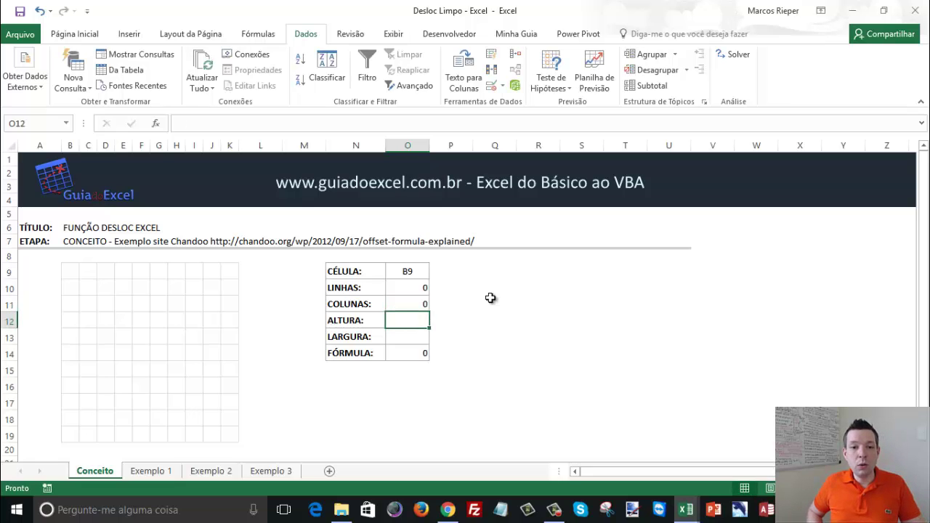
pyautogui.write('1')
pyautogui.press('Return')
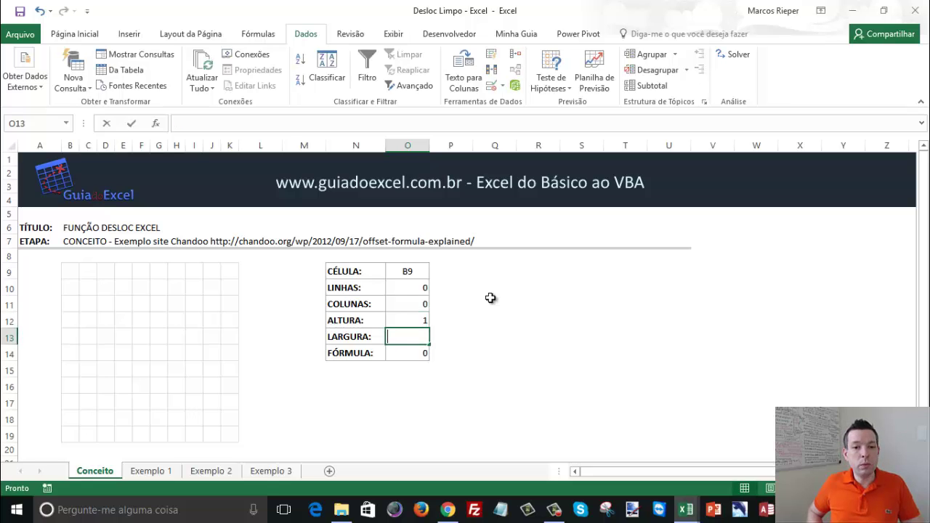
pyautogui.write('1')
pyautogui.press('Return')
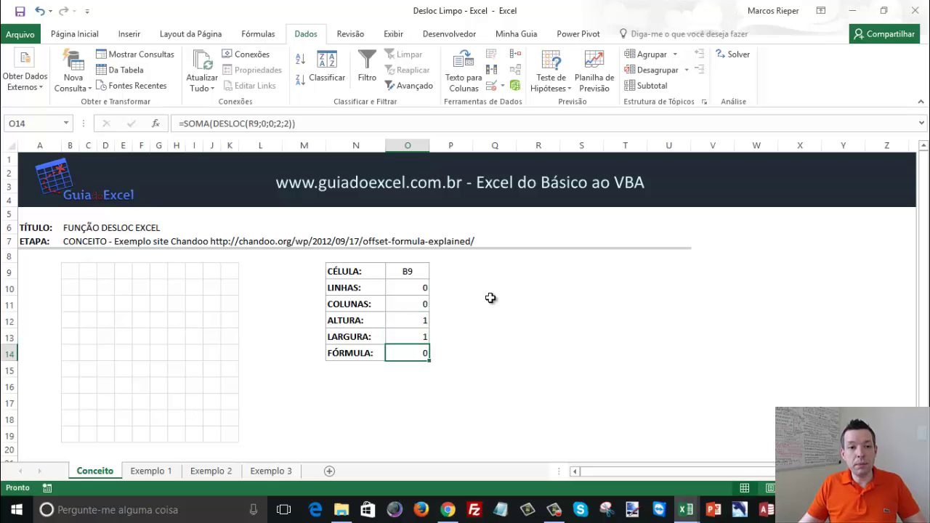
# Replace the formula in O14 with =DESLOC(O9;O10;O11;O12;O13), referencing the parameter cells above it
pyautogui.press('F2')
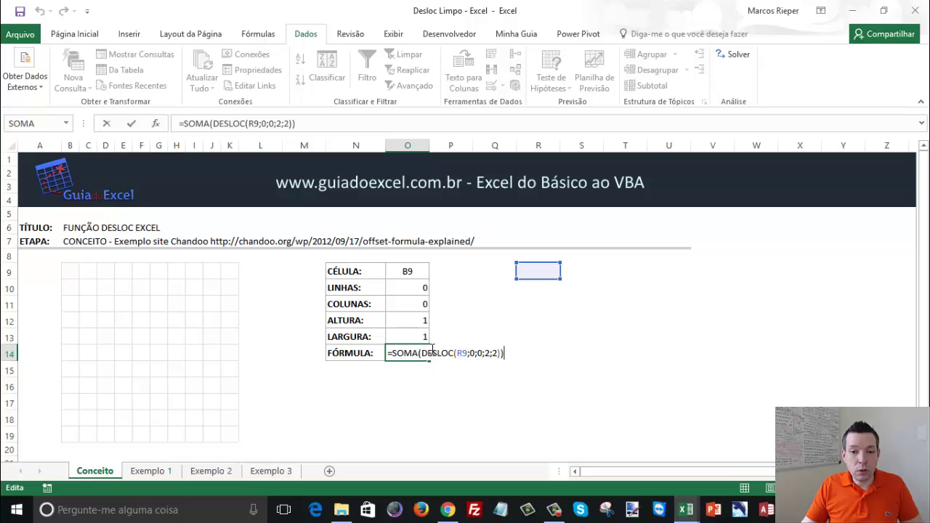
pyautogui.moveTo(393, 355); pyautogui.dragTo(809, 370)
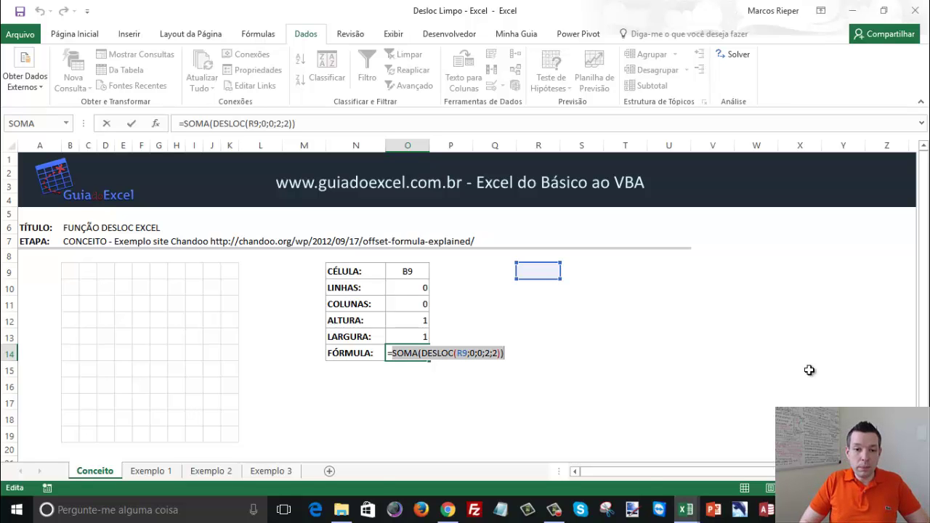
pyautogui.write('DESLOC(')
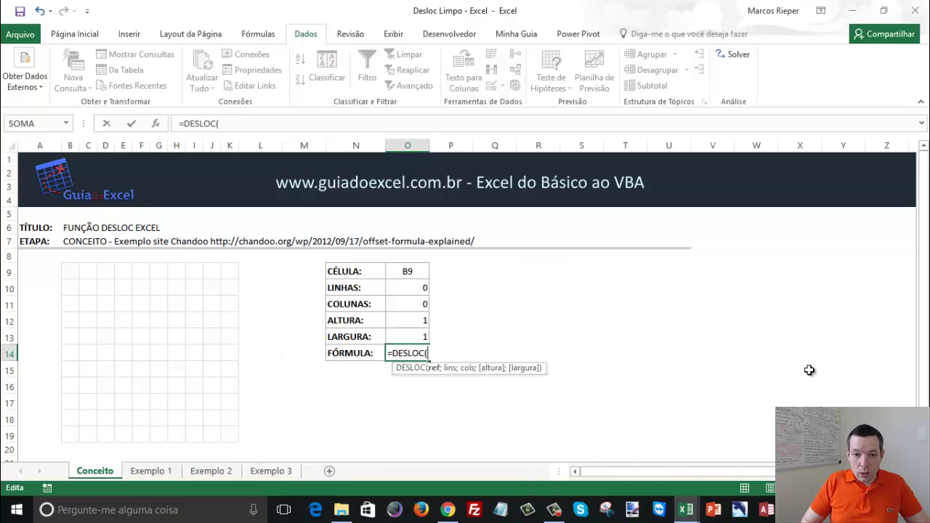
pyautogui.click(398, 271)
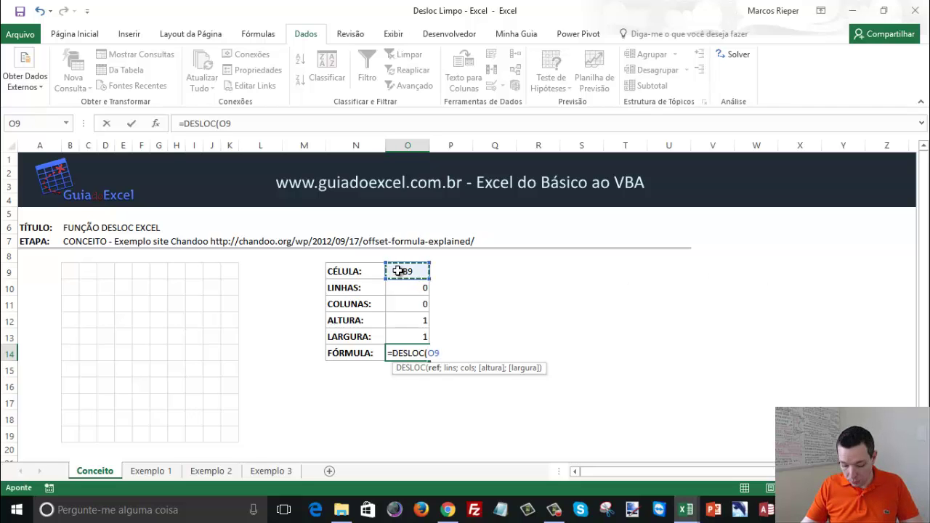
pyautogui.write(';')
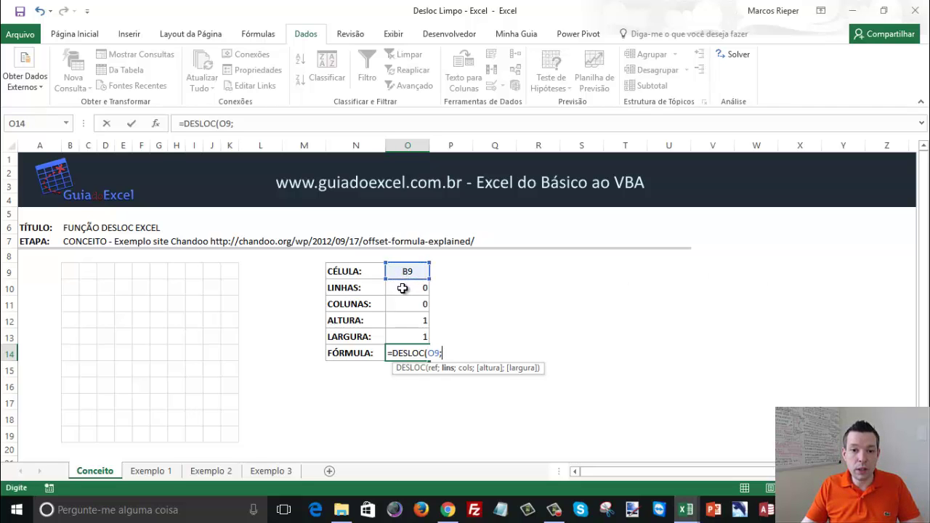
pyautogui.click(401, 287)
pyautogui.write(';')
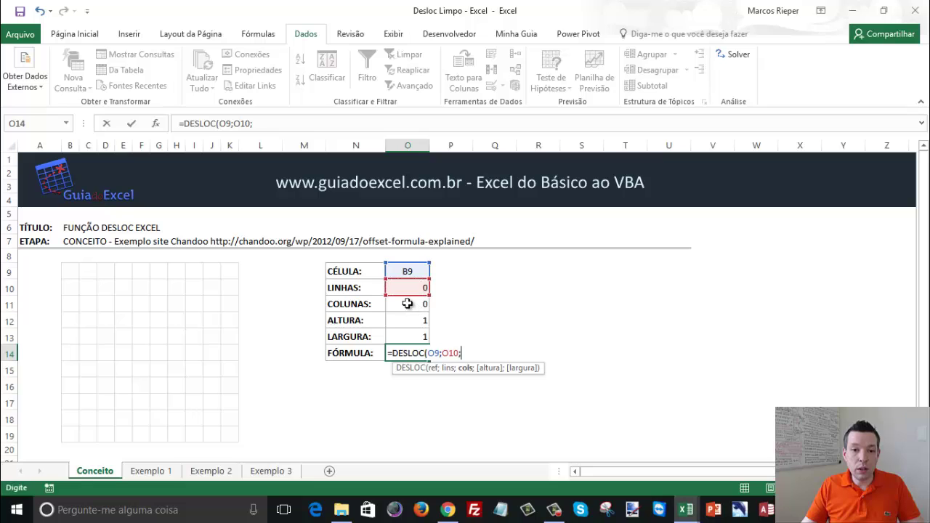
pyautogui.click(416, 303)
pyautogui.write(';')
pyautogui.click(410, 321)
pyautogui.write(';')
pyautogui.click(414, 336)
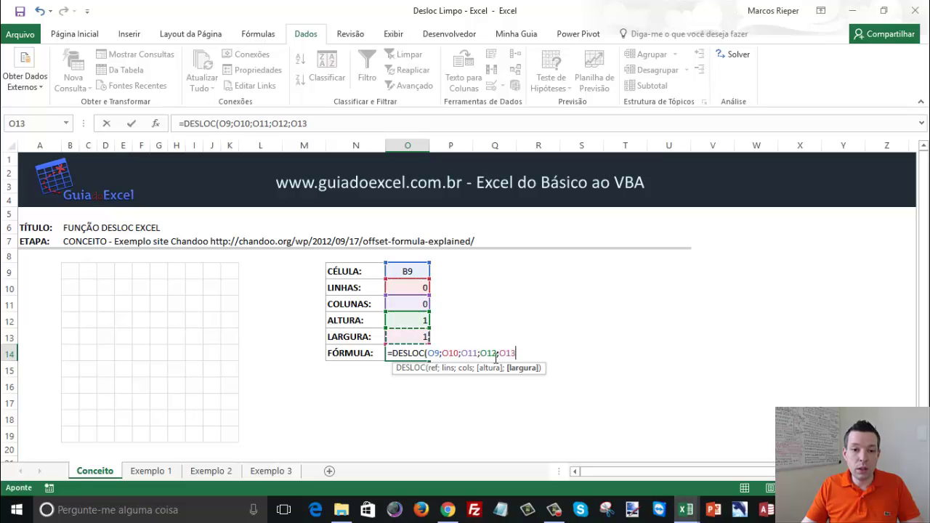
pyautogui.press('Return')
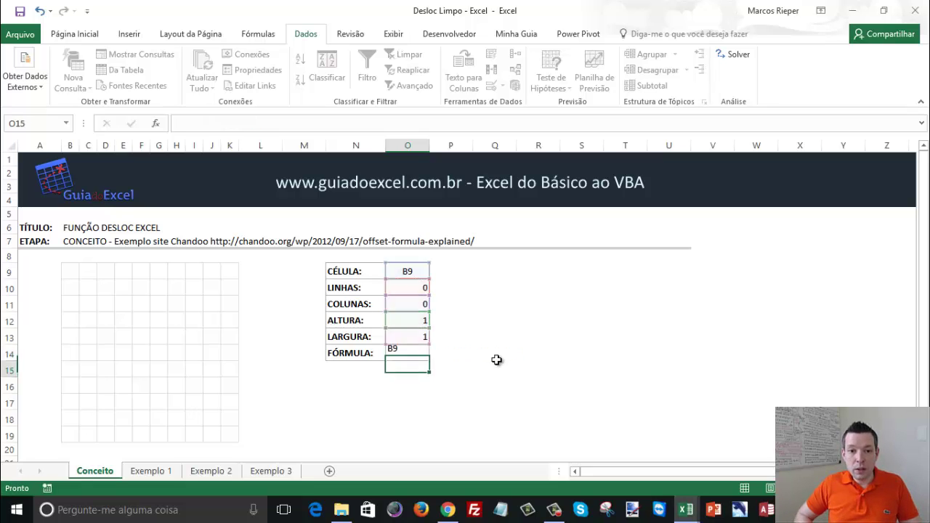
pyautogui.press('Up')
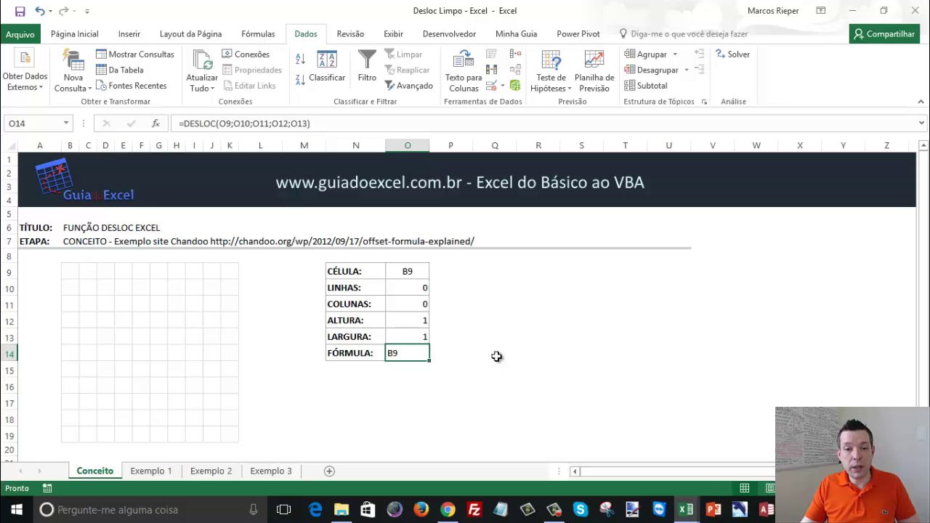
# Wrap the O9 reference in O14 with INDIRETO, giving =DESLOC(INDIRETO(O9);O10;O11;O12;O13)
pyautogui.doubleClick(400, 352)
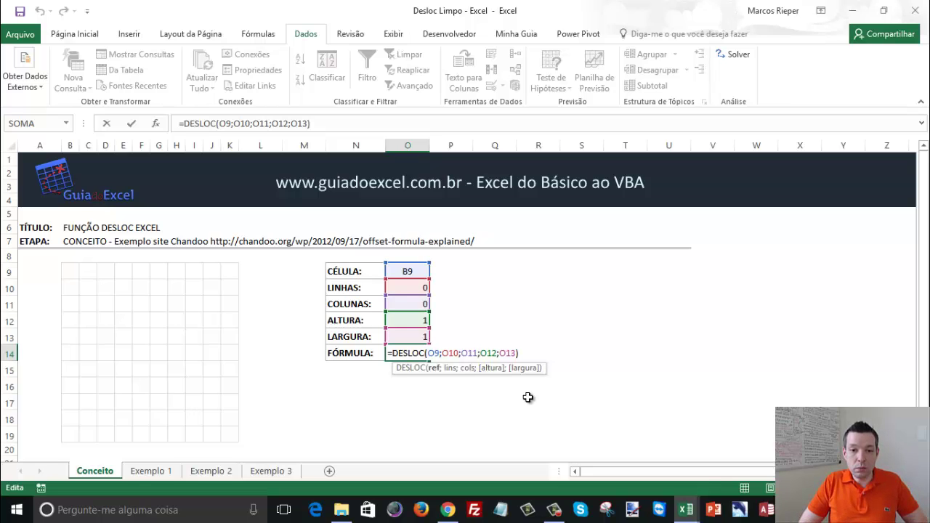
pyautogui.write('INDIRETO(')
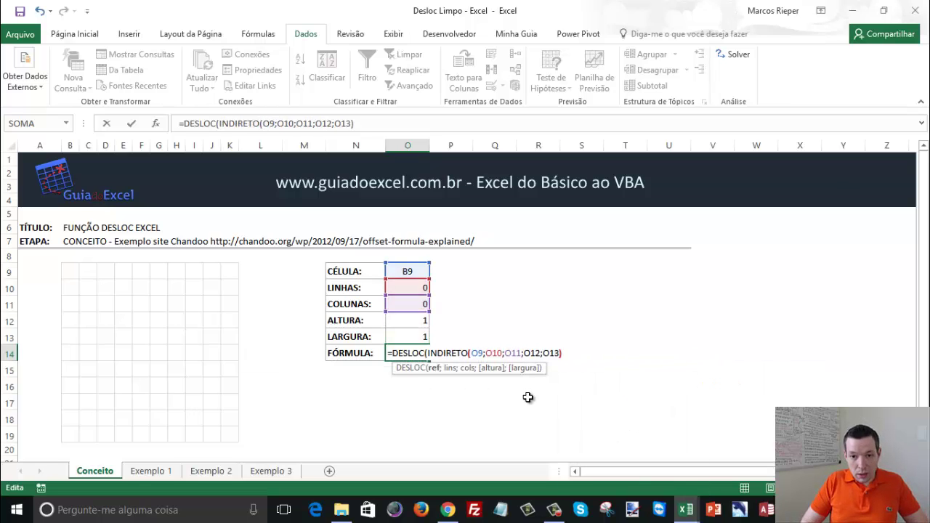
pyautogui.press('Right')
pyautogui.press('Right')
pyautogui.write(')')
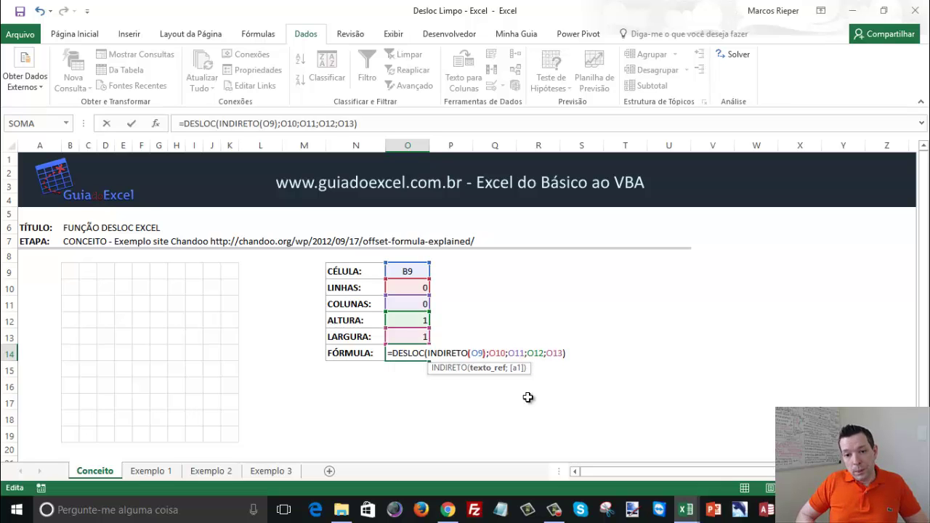
pyautogui.hotkey('ctrl', 'Return')
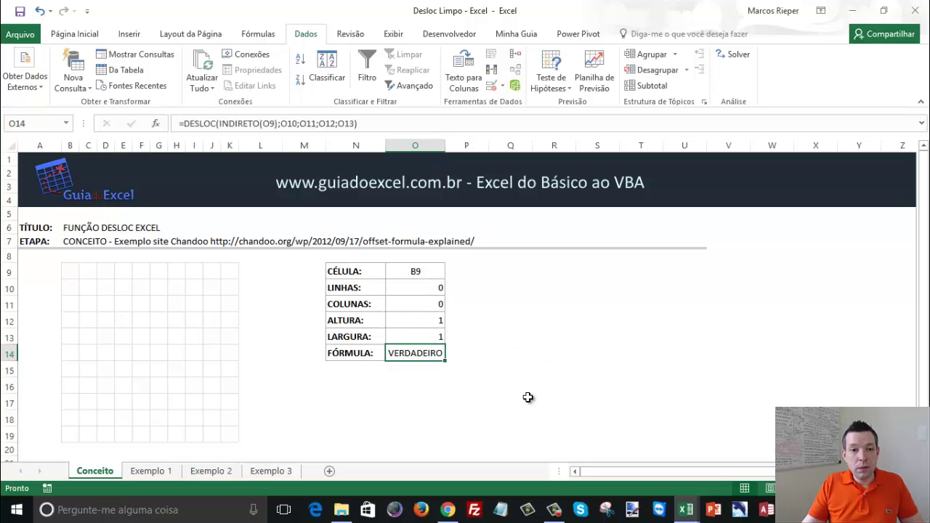
# Compare the CÉLULA entry in O9, the formula in O14 and the contents of grid cell B9
pyautogui.click(420, 272)
pyautogui.doubleClick(418, 271)
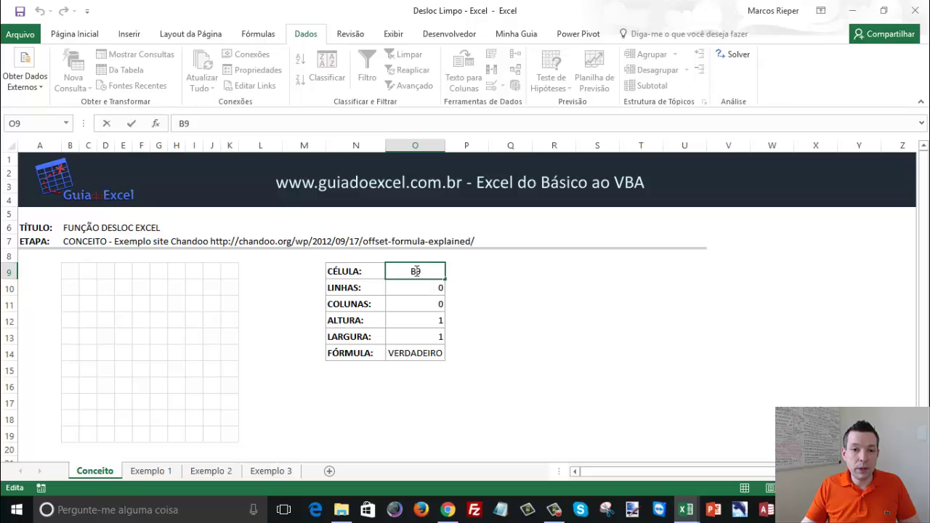
pyautogui.doubleClick(416, 271)
pyautogui.press('Escape')
pyautogui.click(414, 353)
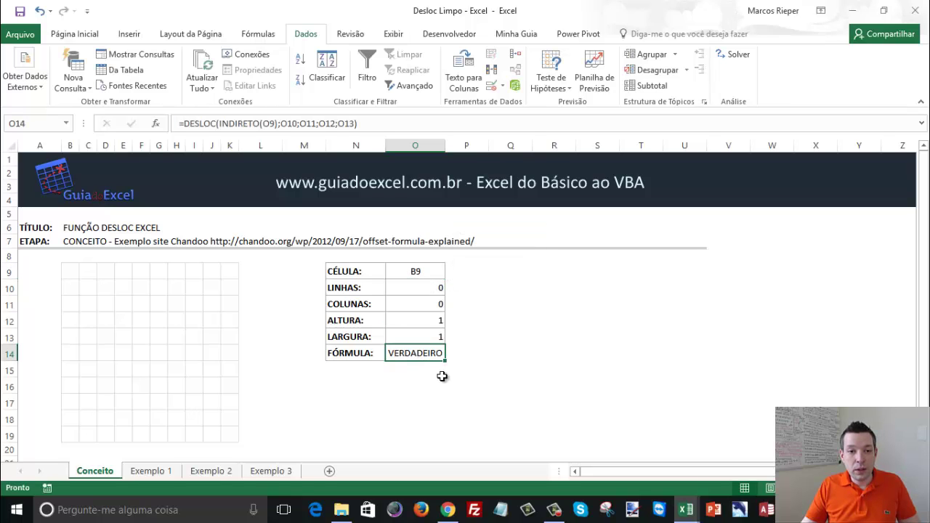
pyautogui.press('F2')
pyautogui.press('Escape')
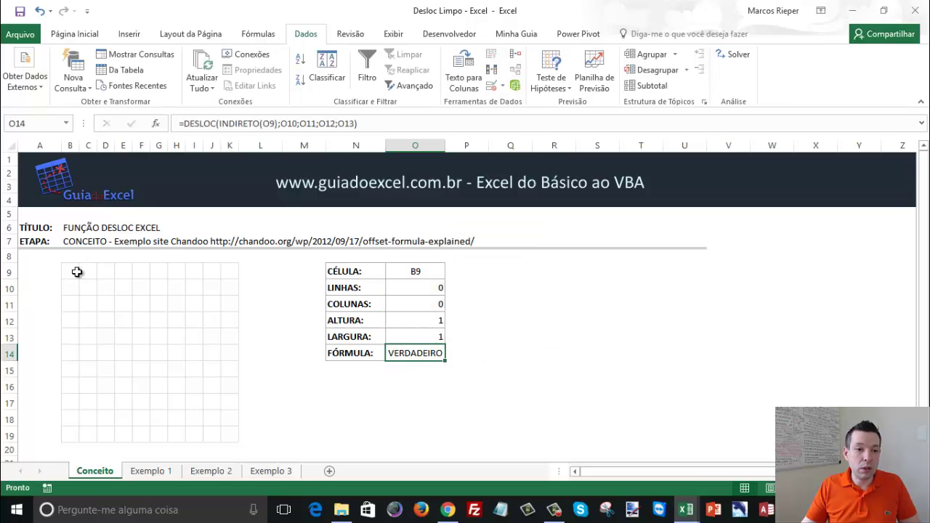
pyautogui.click(67, 271)
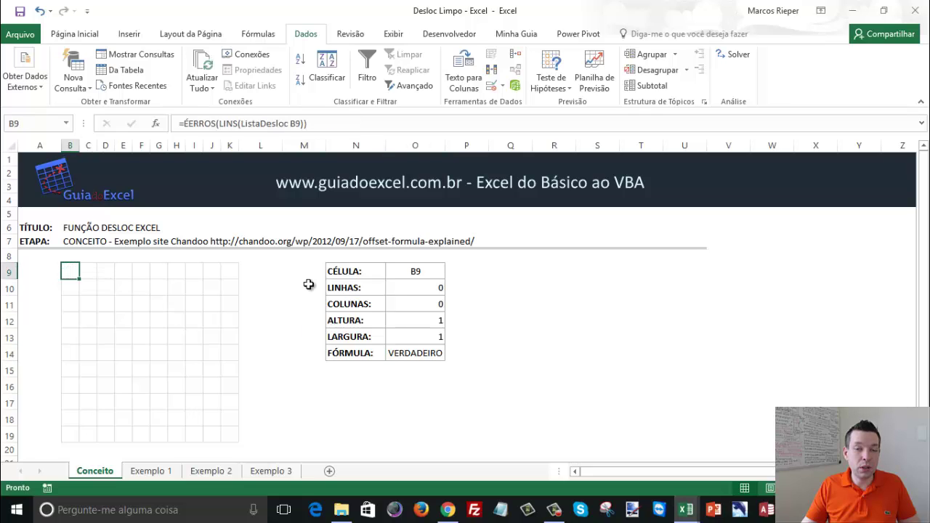
# Highlight the INDIRETO(O9) argument inside the O14 formula to examine it, leaving the formula as it is
pyautogui.click(416, 352)
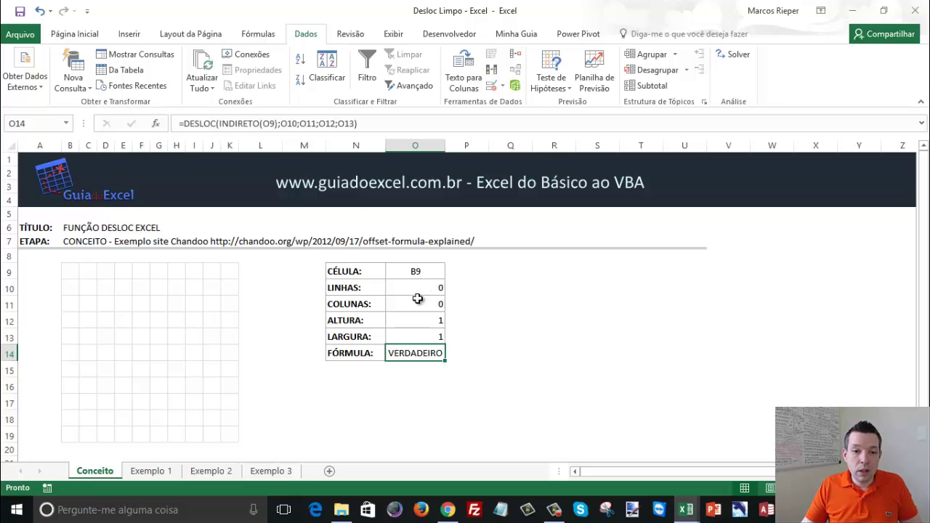
pyautogui.press('F2')
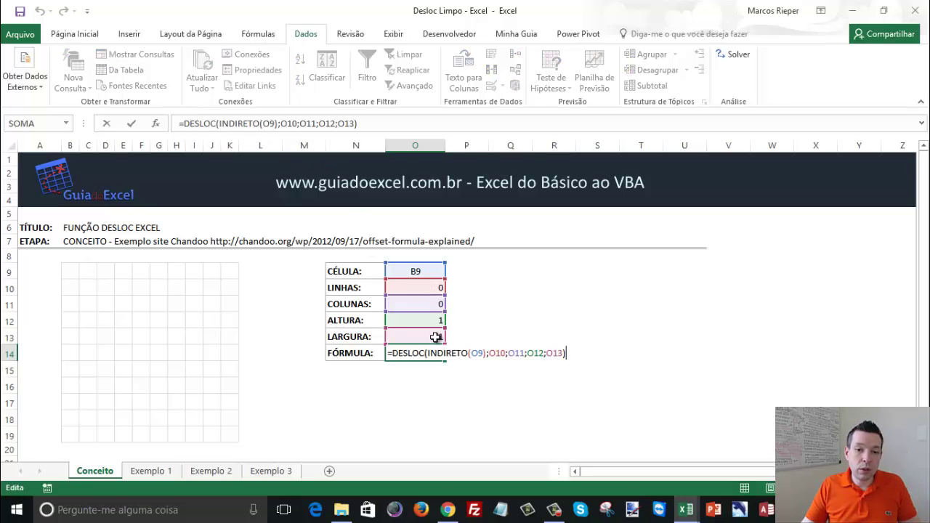
pyautogui.moveTo(428, 353); pyautogui.dragTo(485, 356)
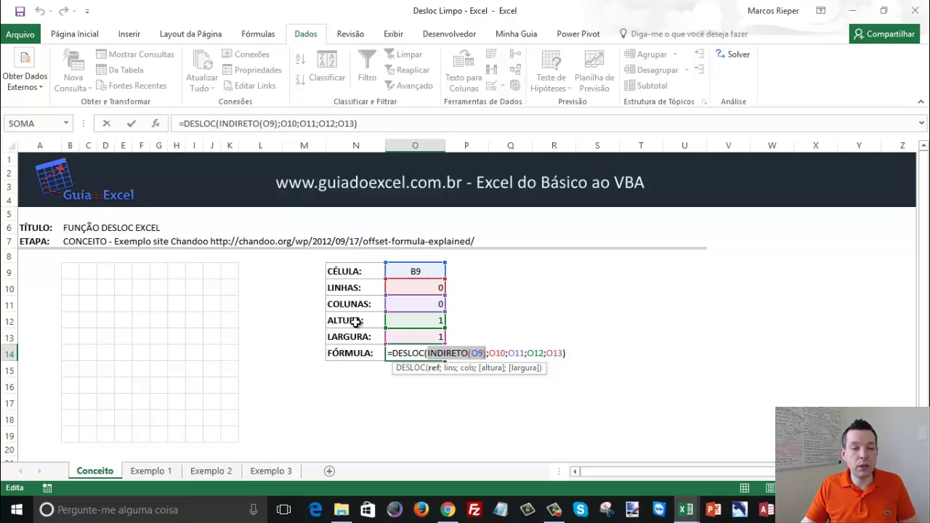
pyautogui.hotkey('ctrl', 'Return')
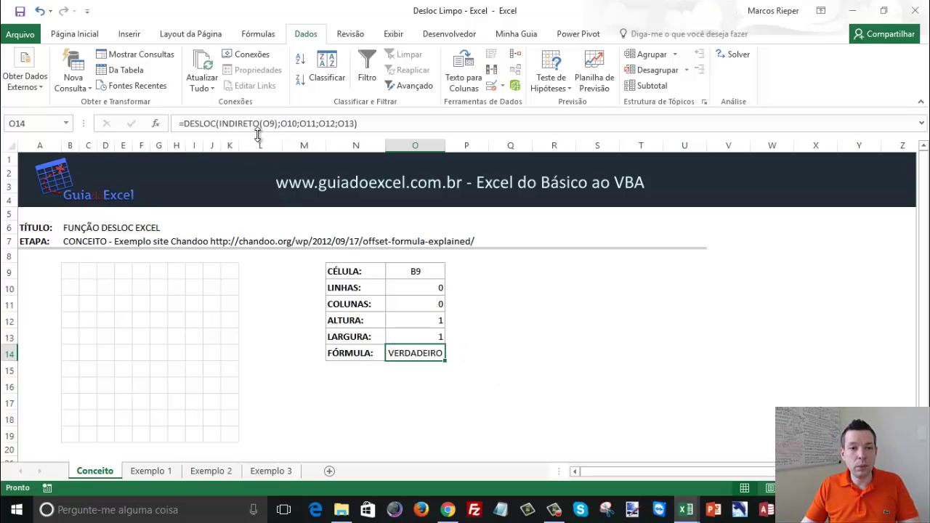
# Hide the displayed result in O14 with a white font colour while keeping its formula
pyautogui.click(71, 34)
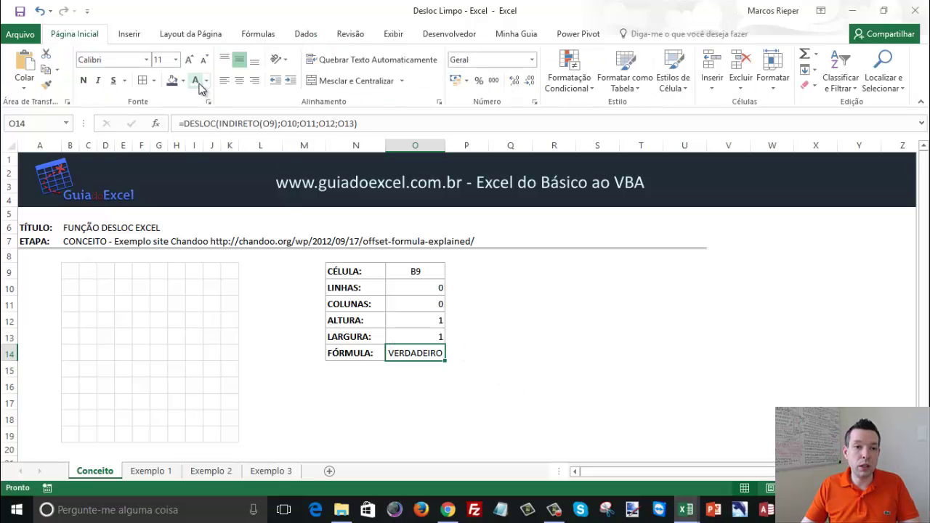
pyautogui.press('Delete')
pyautogui.click(424, 303)
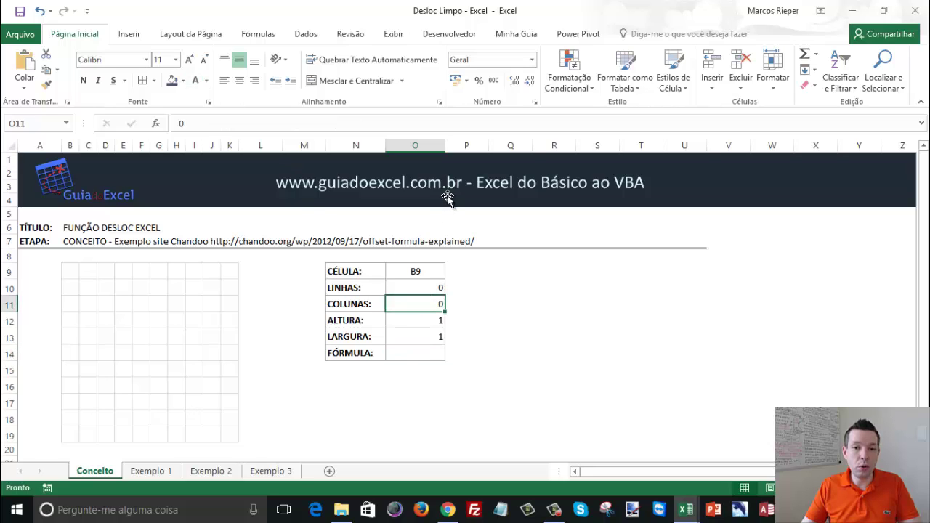
pyautogui.click(401, 356)
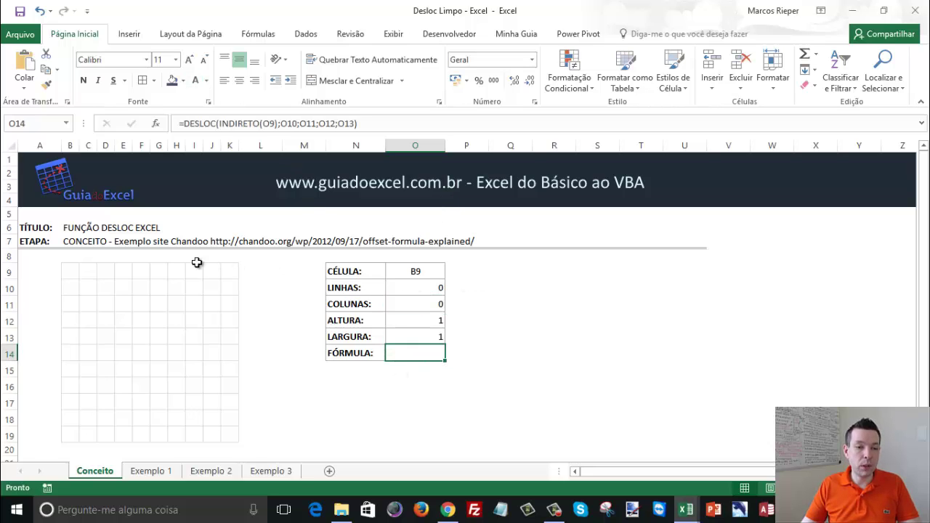
# Examine the formulas in the grid B9:K19, checking cells B9, C9 and D11
pyautogui.click(69, 273)
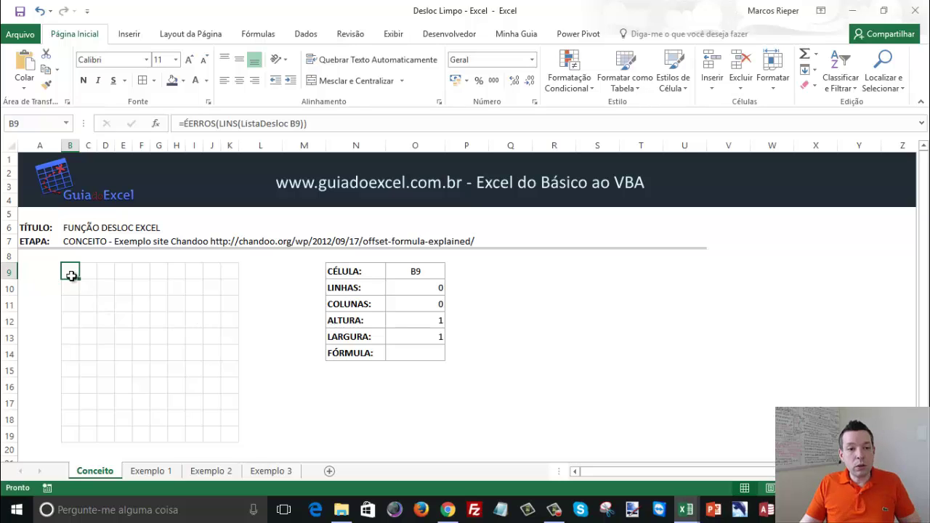
pyautogui.moveTo(71, 271); pyautogui.dragTo(229, 437)
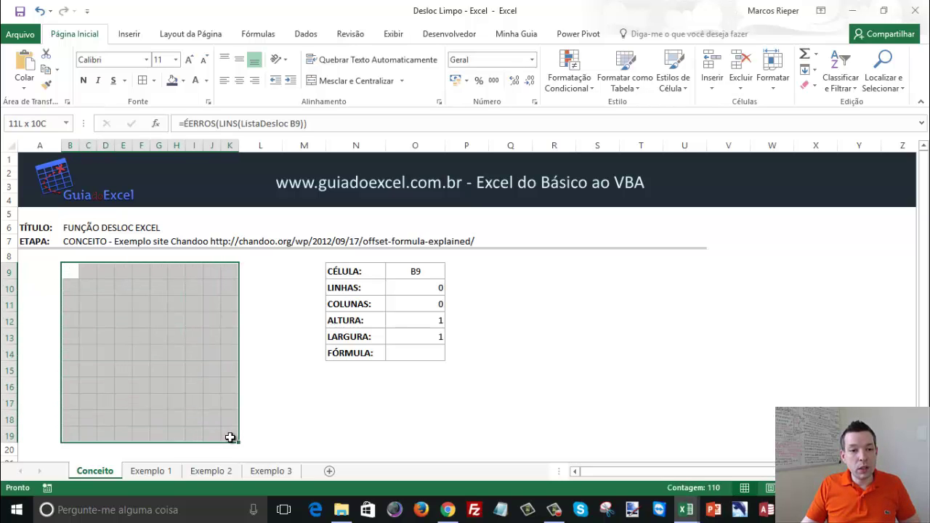
pyautogui.click(107, 301)
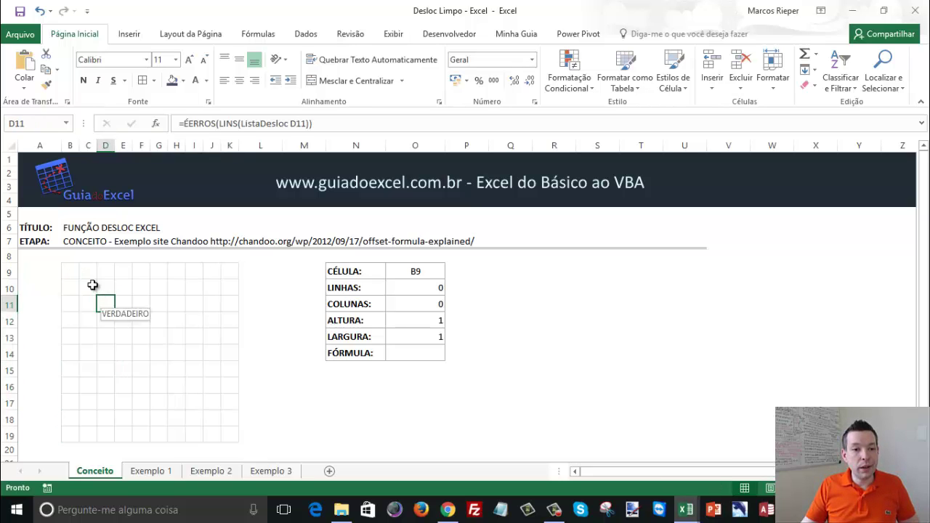
pyautogui.click(70, 274)
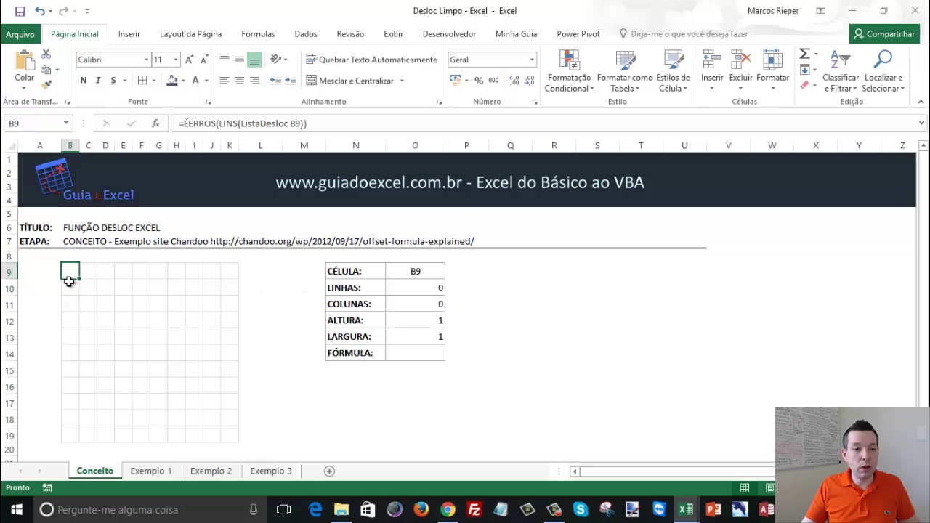
pyautogui.click(91, 270)
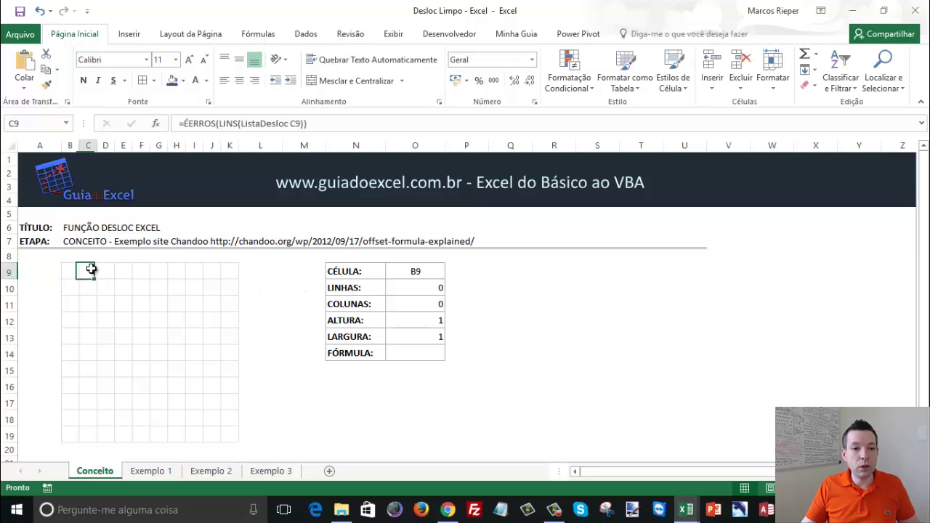
pyautogui.click(70, 270)
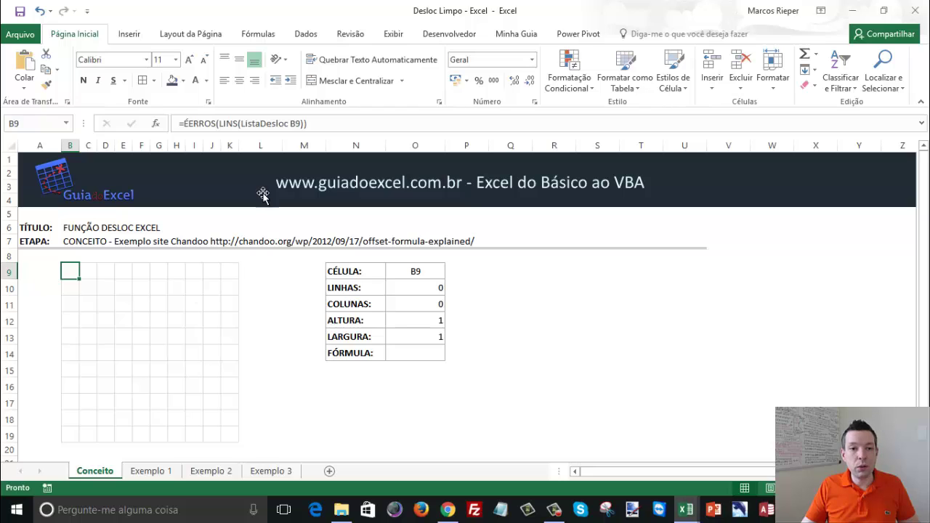
# Copy the name ListaDesloc from the B9 formula and start a new workbook-scoped defined name with it
pyautogui.moveTo(288, 124); pyautogui.dragTo(240, 124)
pyautogui.hotkey('ctrl', 'c')
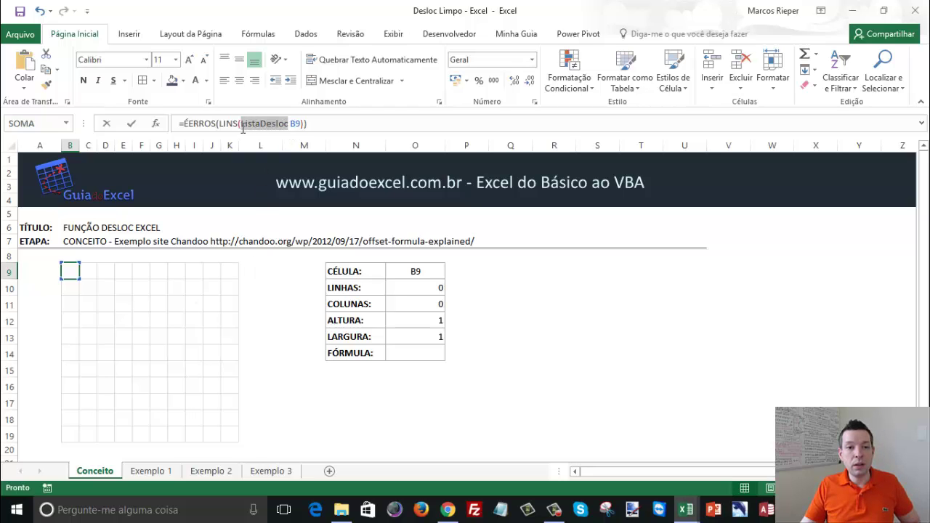
pyautogui.press('Escape')
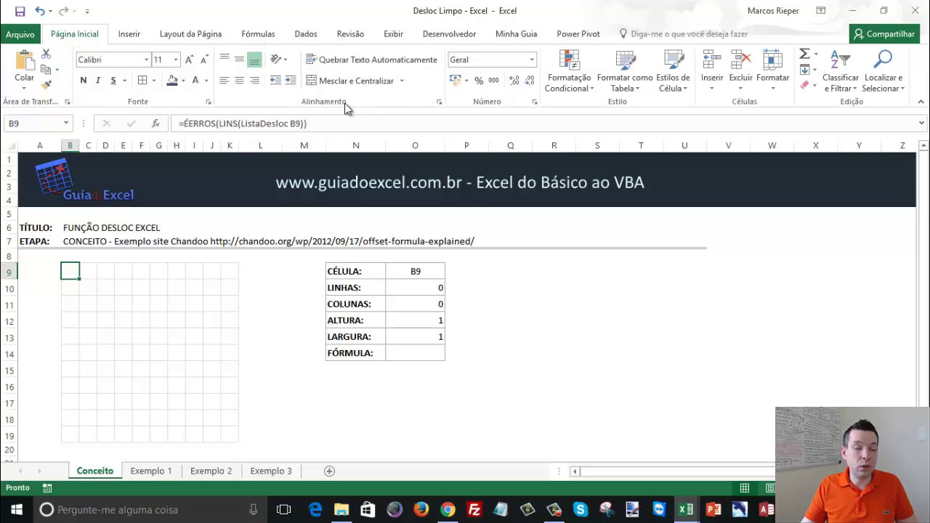
pyautogui.click(259, 34)
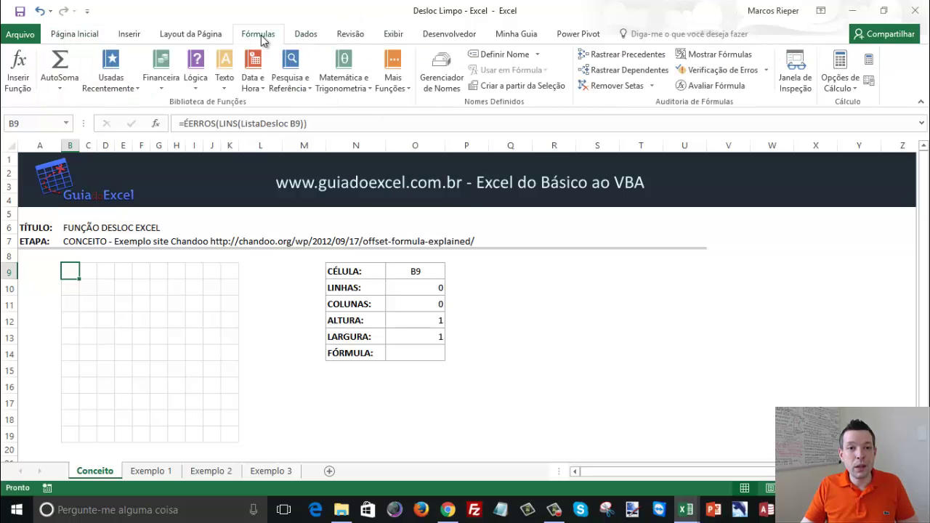
pyautogui.click(441, 75)
pyautogui.click(285, 85)
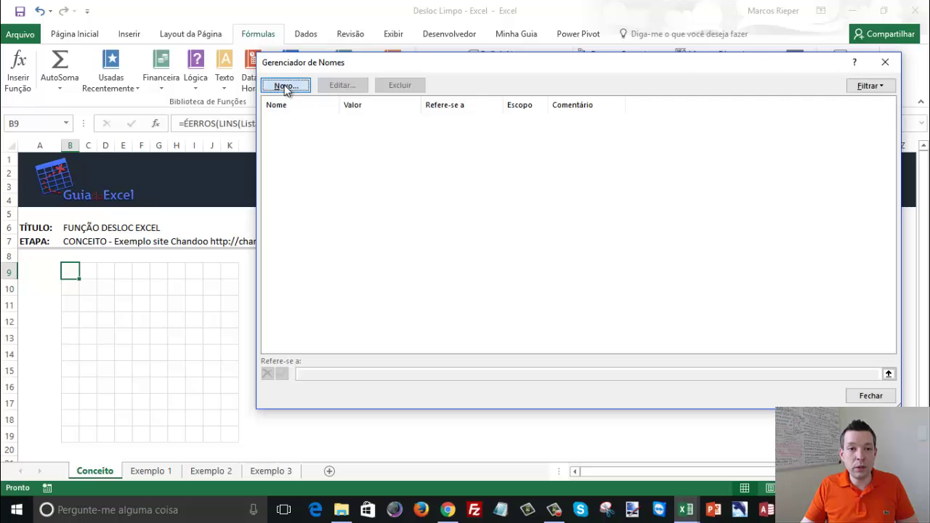
pyautogui.hotkey('ctrl', 'v')
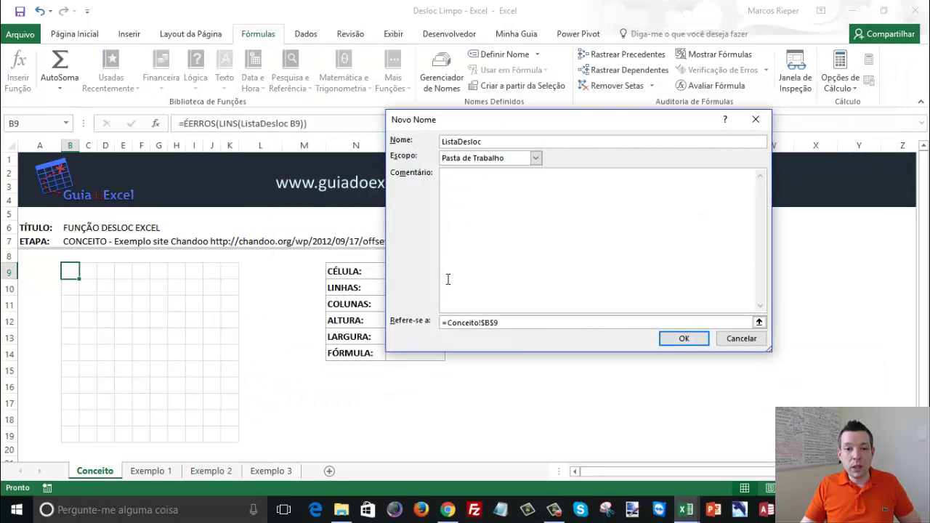
# Replace the ListaDesloc reference with the start of a DESLOC formula, entering =DESLOC(INDIRETO(Conceito!$O$9); as its first argument
pyautogui.moveTo(447, 322); pyautogui.dragTo(617, 342)
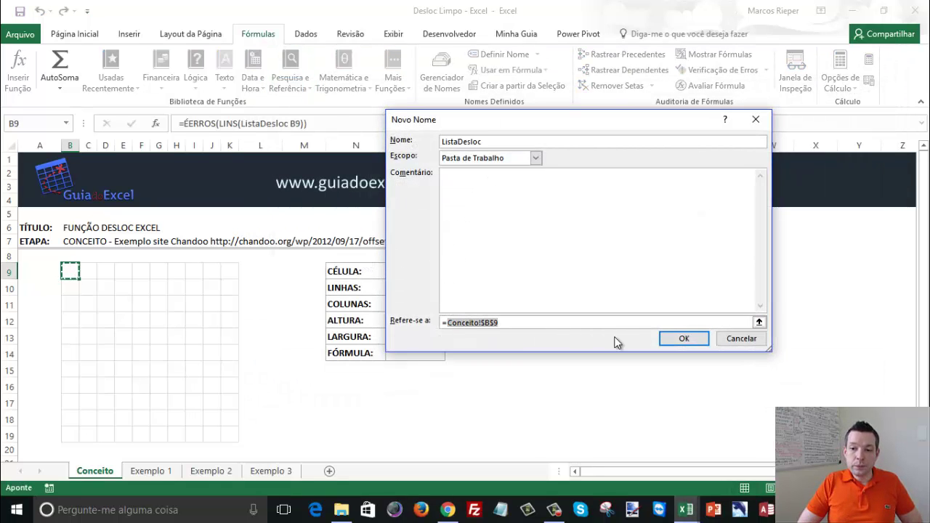
pyautogui.write('INDIRETO(')
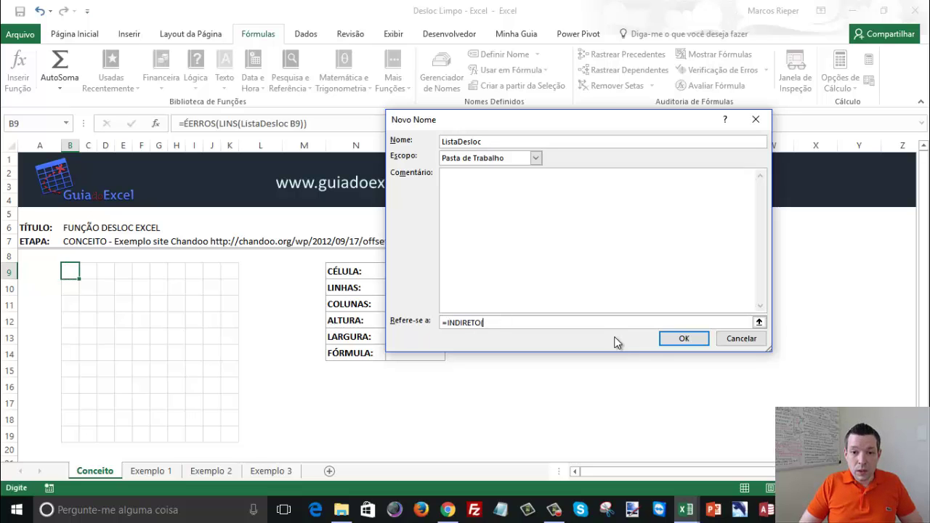
pyautogui.moveTo(495, 121); pyautogui.dragTo(616, 127)
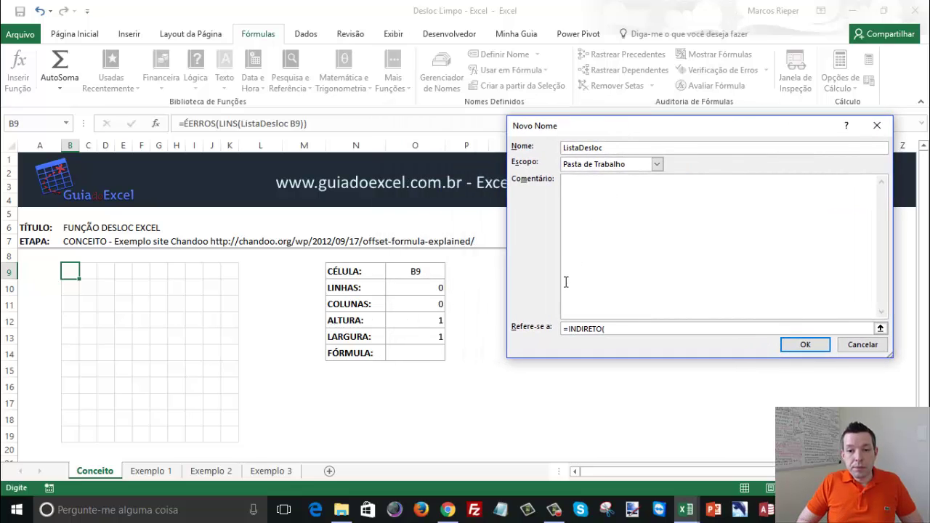
pyautogui.press('BackSpace')
pyautogui.press('BackSpace')
pyautogui.press('BackSpace')
pyautogui.press('BackSpace')
pyautogui.press('BackSpace')
pyautogui.press('BackSpace')
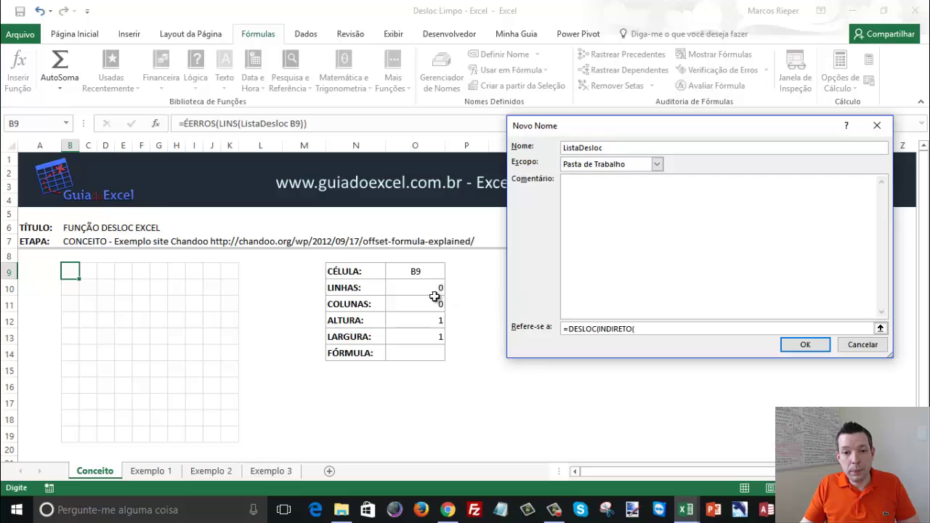
pyautogui.click(410, 271)
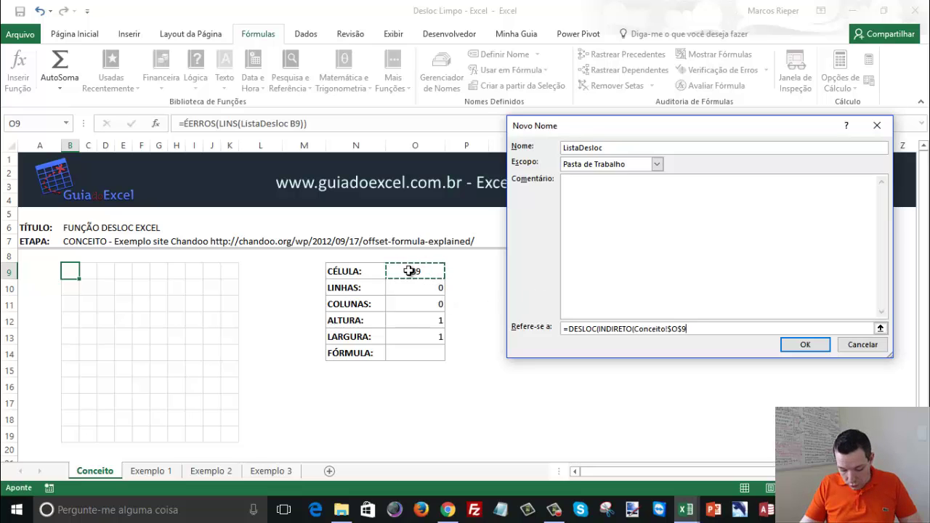
pyautogui.write(');')
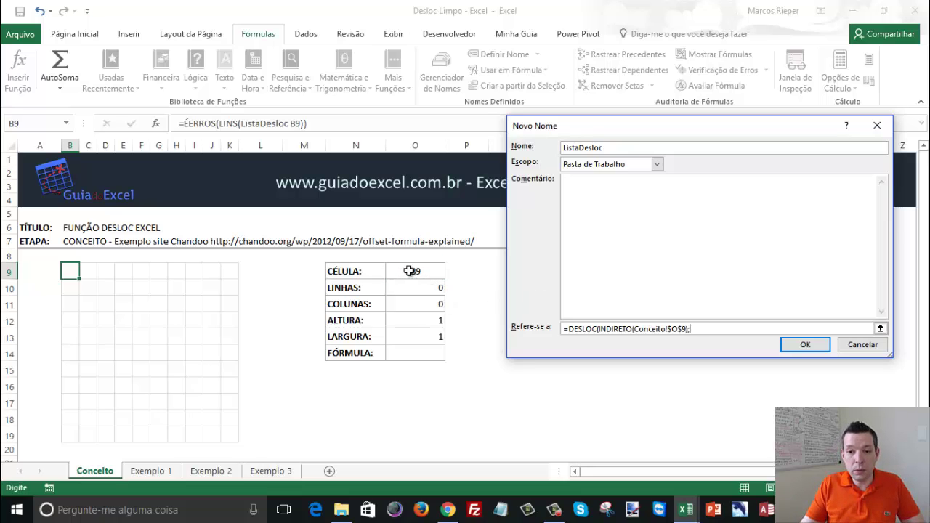
# Complete the ListaDesloc formula with Conceito!$O$10, $O$11, $O$12 and $O$13 as the remaining arguments, then save the name and close the name manager
pyautogui.click(407, 288)
pyautogui.write(';')
pyautogui.click(413, 304)
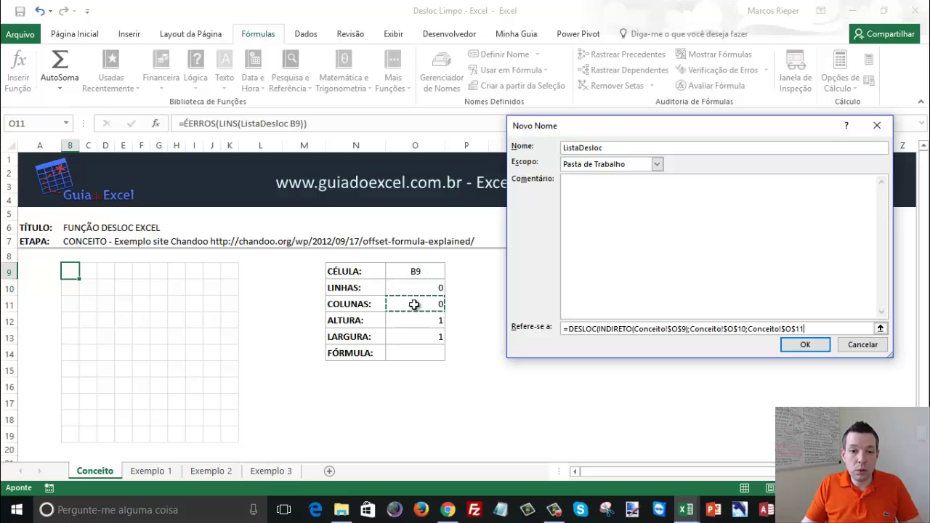
pyautogui.write(';')
pyautogui.click(423, 320)
pyautogui.write(';Conceito!$O$12;')
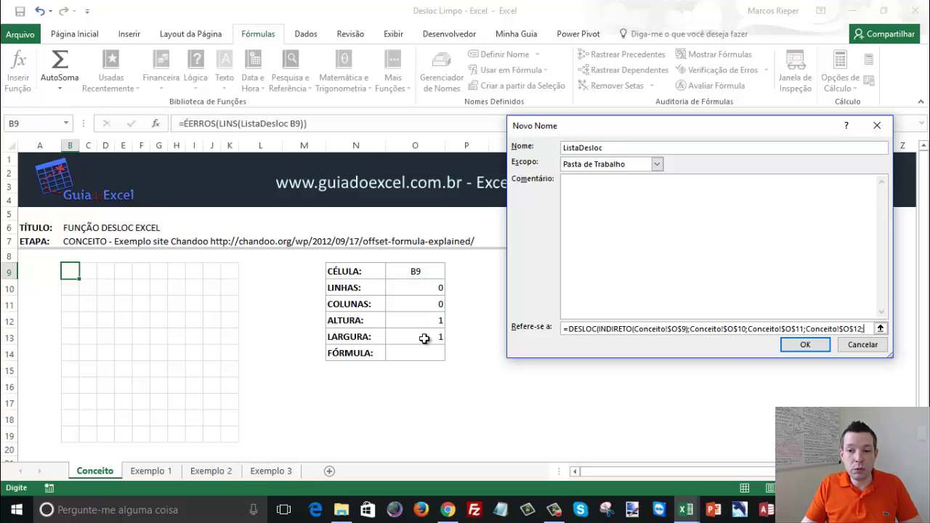
pyautogui.click(424, 338)
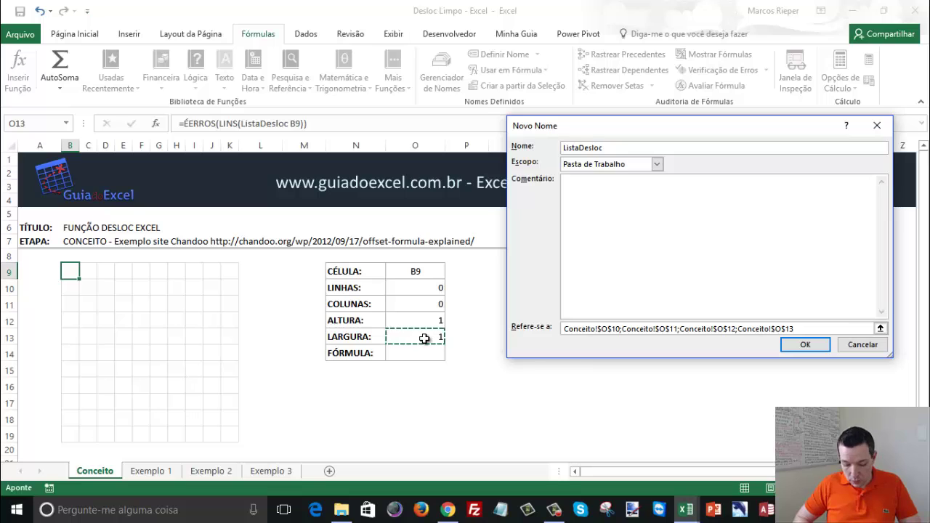
pyautogui.write(')')
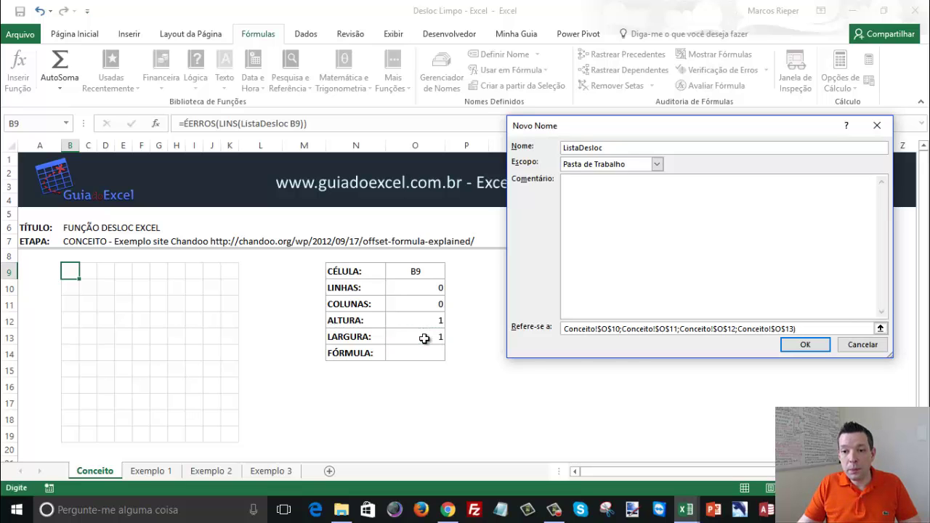
pyautogui.click(805, 344)
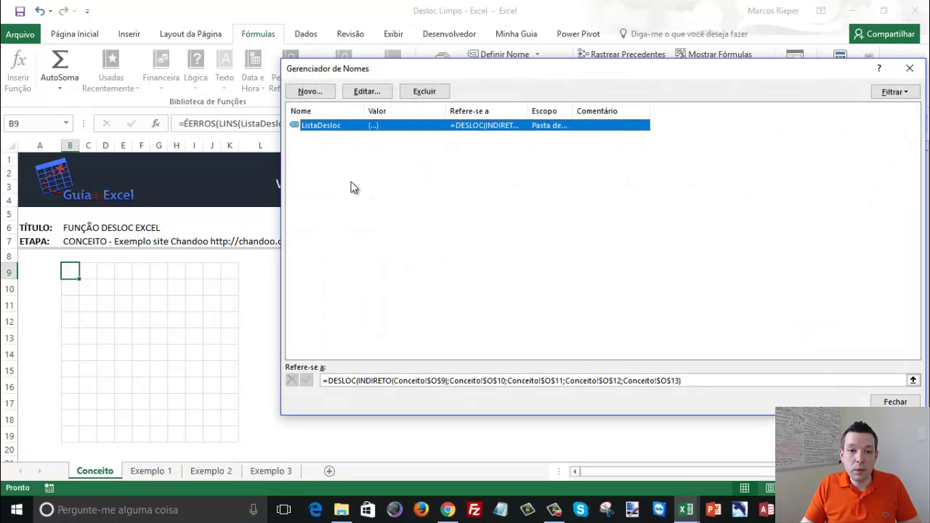
pyautogui.click(895, 402)
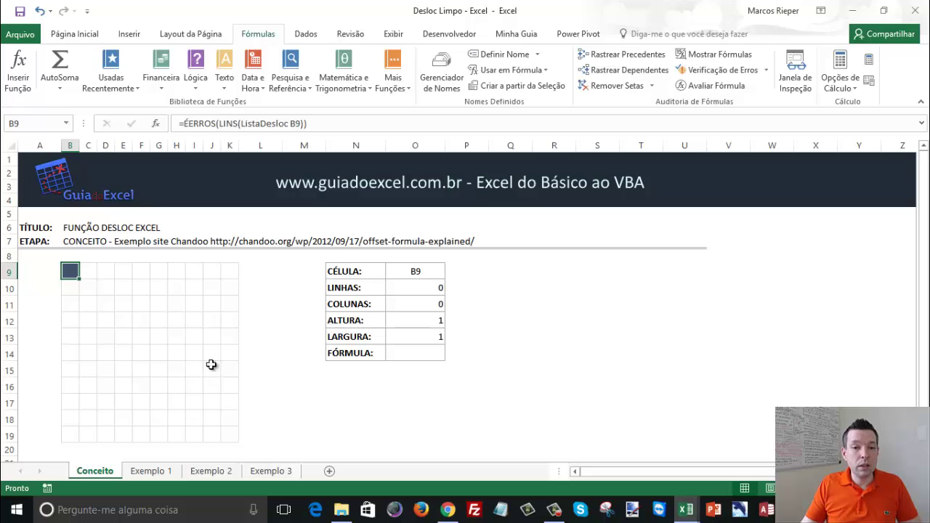
pyautogui.moveTo(76, 271)
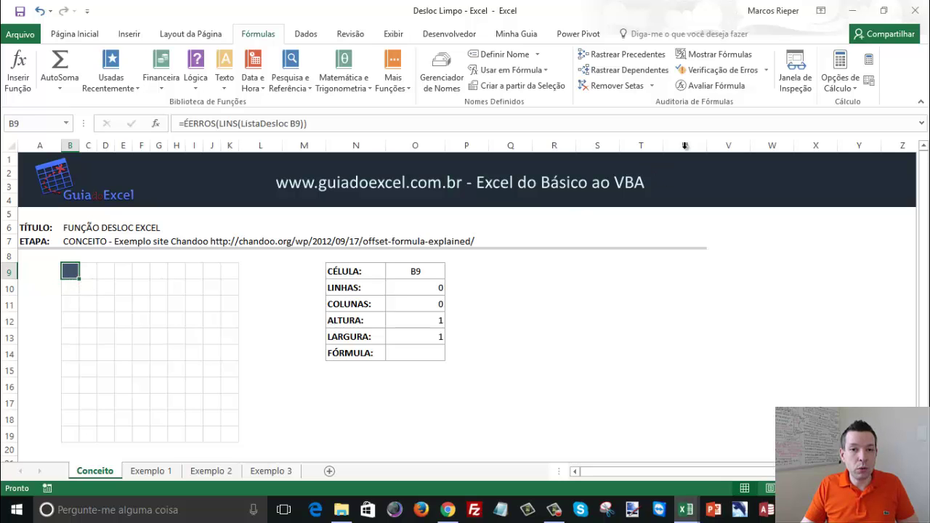
pyautogui.keyDown('shift'); pyautogui.click(229, 435); pyautogui.keyUp('shift')
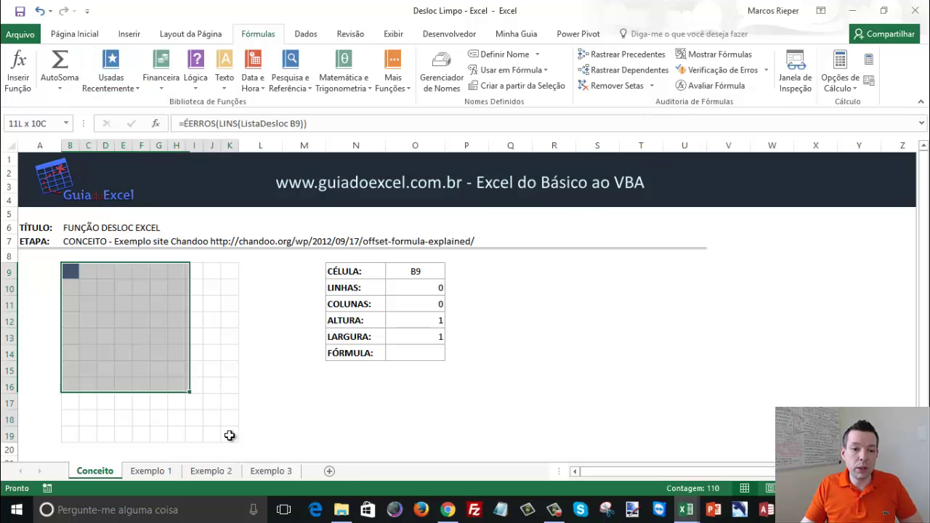
pyautogui.click(75, 34)
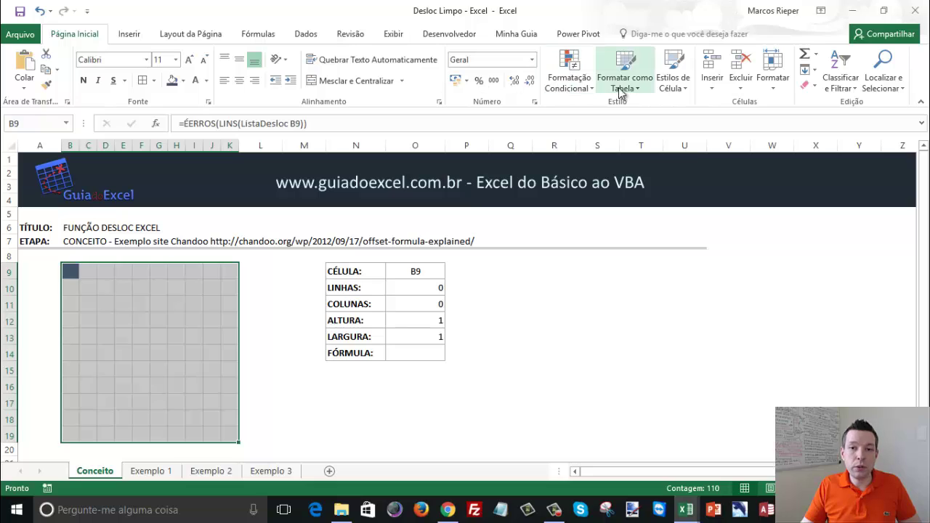
pyautogui.click(573, 76)
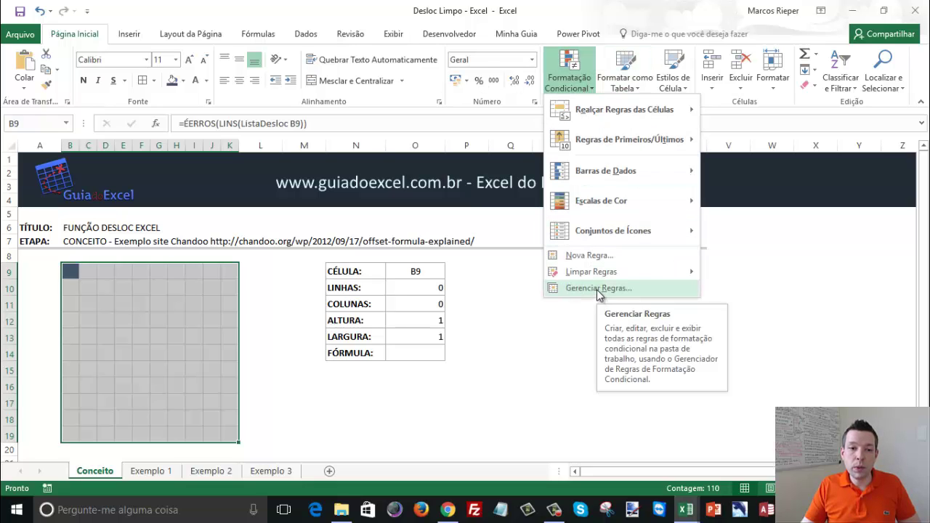
# Go through the formulas in grid cells B10 to B15 to compare their ListaDesloc intersection references
pyautogui.click(80, 291)
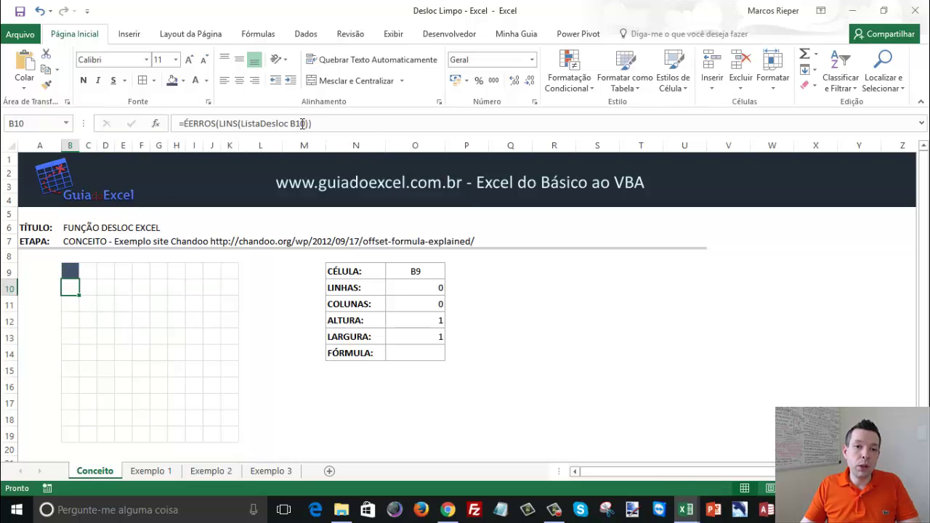
pyautogui.press('Down')
pyautogui.press('Down')
pyautogui.press('Down')
pyautogui.press('Down')
pyautogui.press('Down')
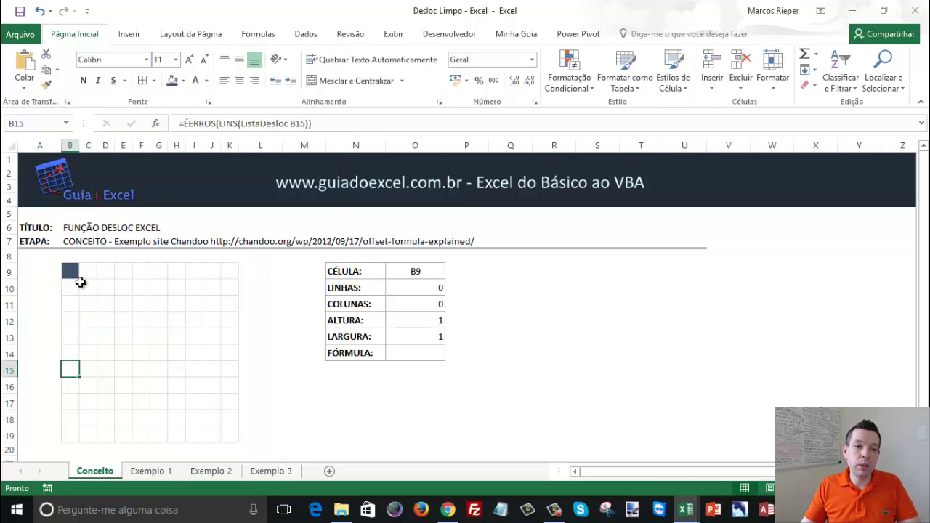
# Examine the condition and fill of the conditional formatting rule on the grid B9:K19, then close the rule dialogs
pyautogui.moveTo(80, 279); pyautogui.dragTo(232, 435)
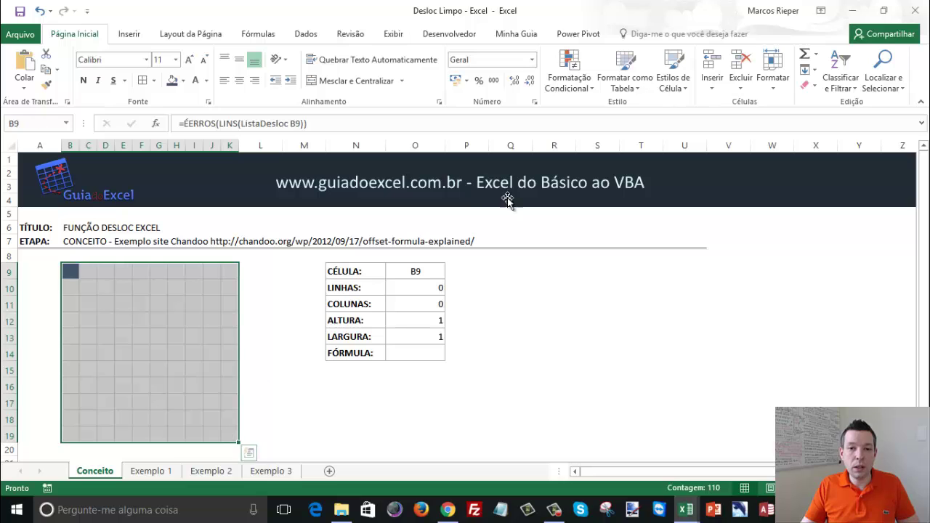
pyautogui.click(567, 79)
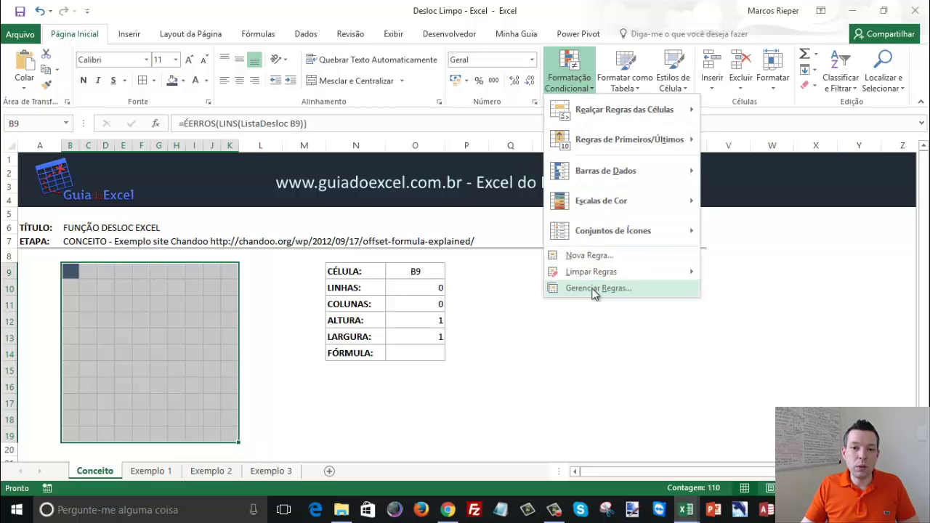
pyautogui.click(594, 290)
pyautogui.click(442, 245)
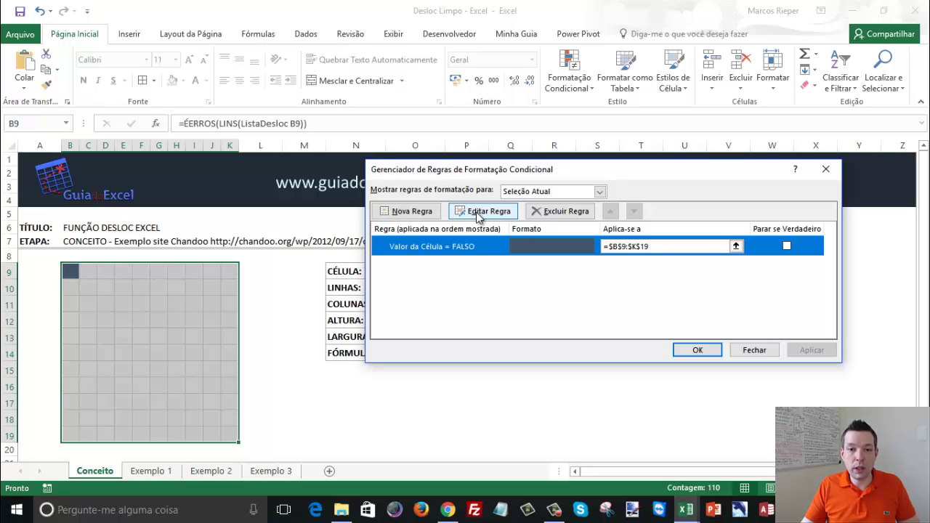
pyautogui.click(479, 214)
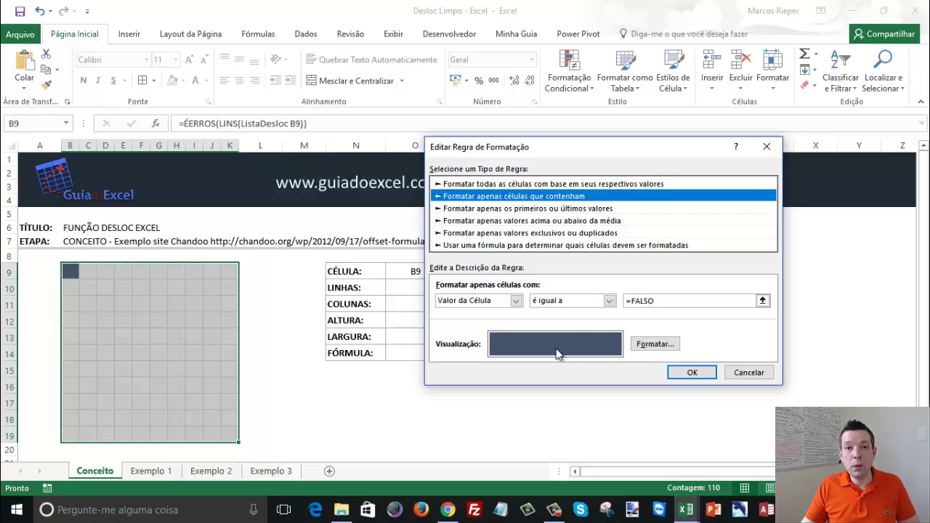
pyautogui.click(694, 373)
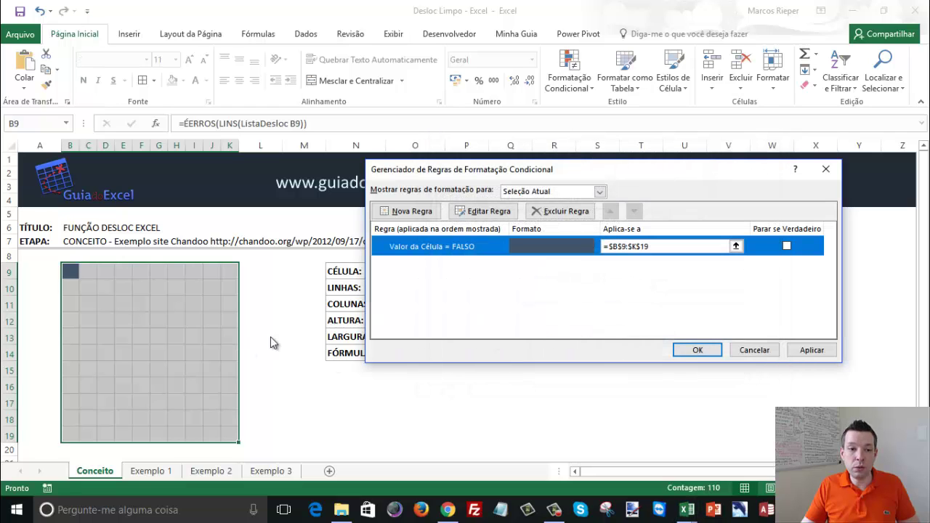
pyautogui.click(699, 351)
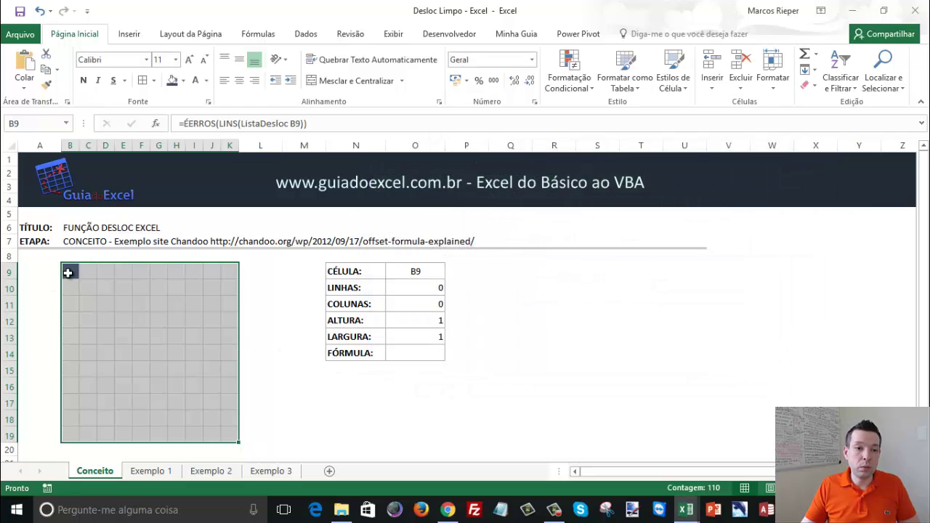
# Examine the ÉERROS, LINS, ListaDesloc and B9 parts of cell B9's formula, leaving it without changes
pyautogui.click(67, 272)
pyautogui.doubleClick(195, 124)
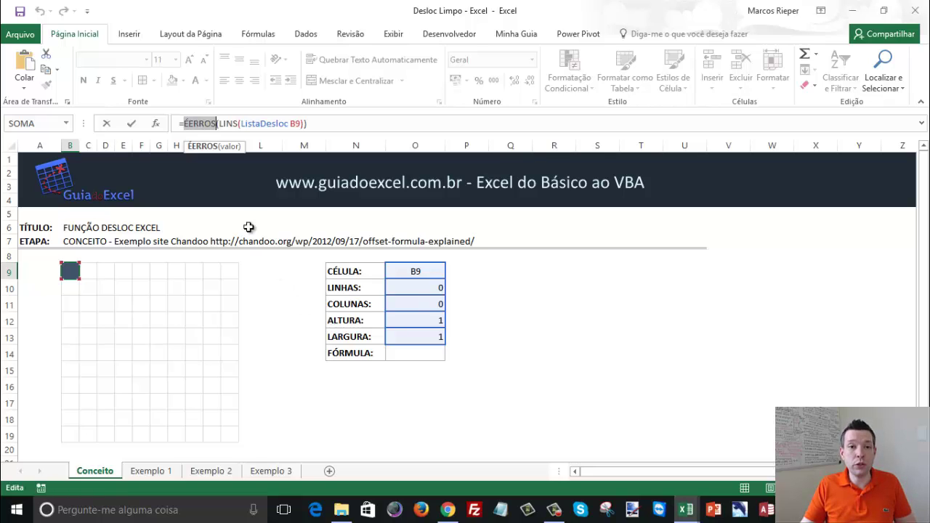
pyautogui.moveTo(219, 124); pyautogui.dragTo(231, 124)
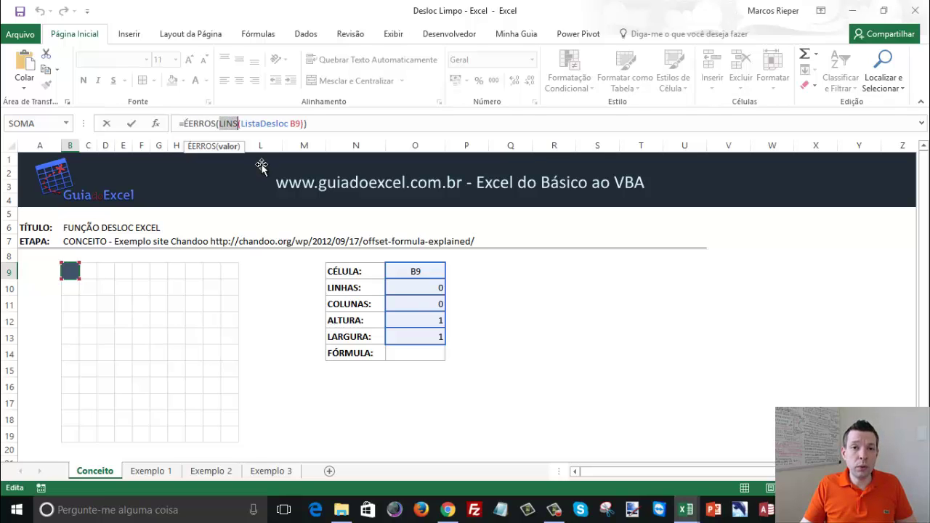
pyautogui.doubleClick(261, 125)
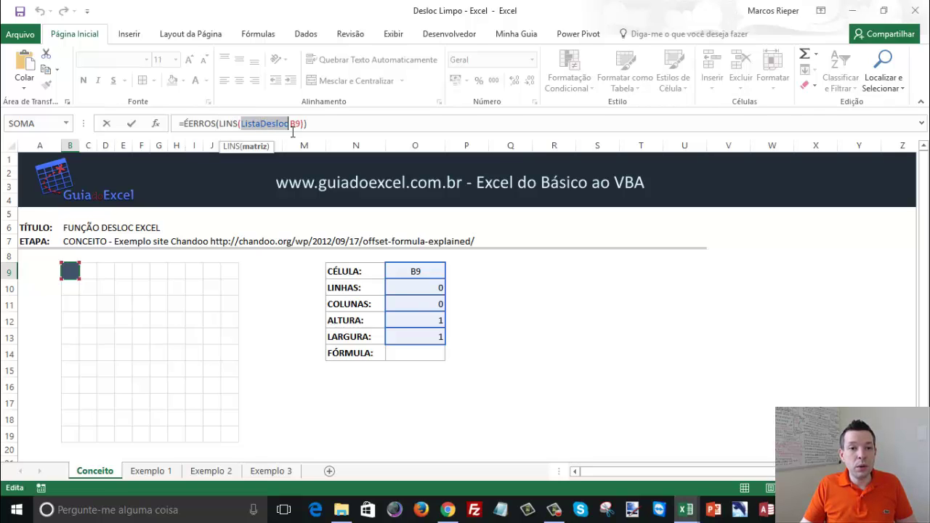
pyautogui.click(269, 123)
pyautogui.moveTo(289, 123); pyautogui.dragTo(241, 123)
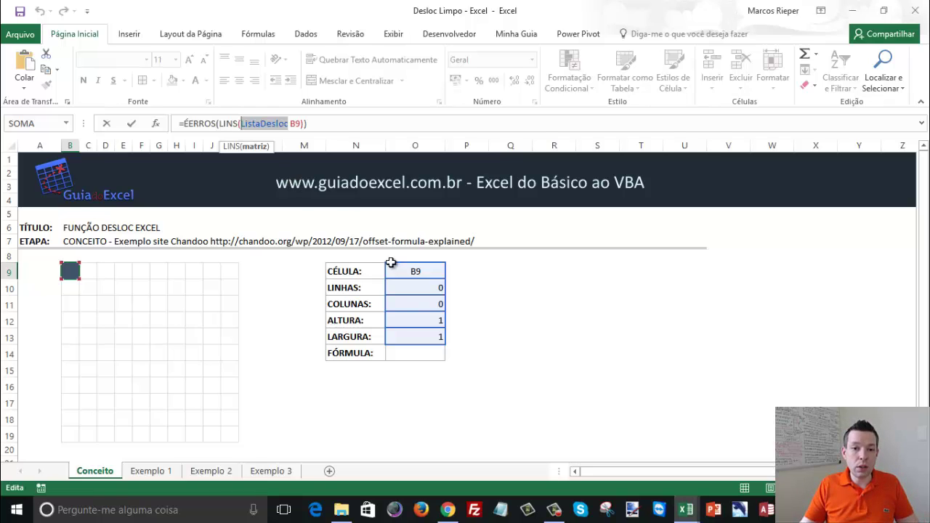
pyautogui.click(295, 125)
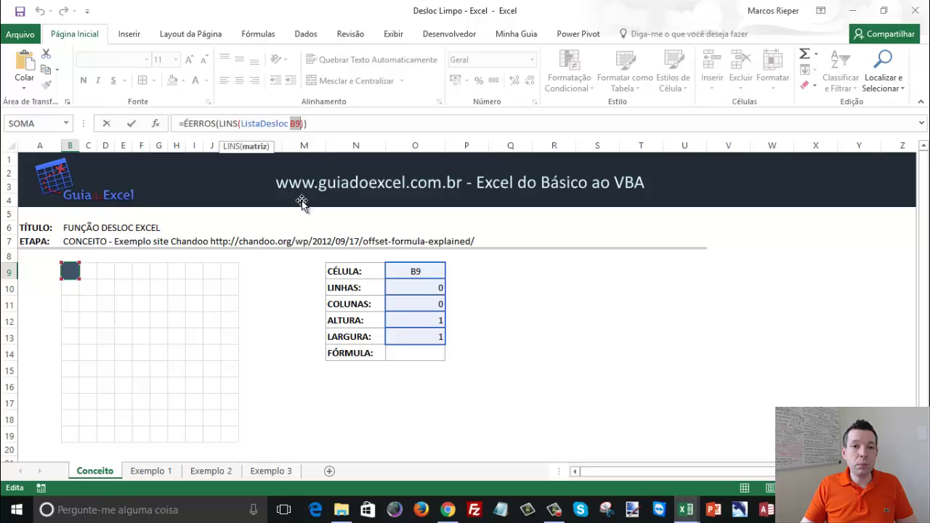
pyautogui.doubleClick(294, 124)
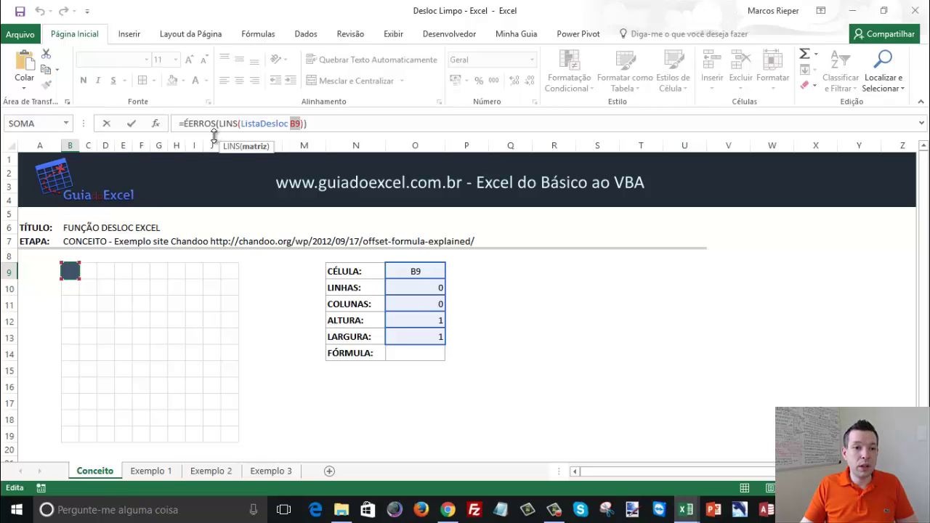
pyautogui.press('Escape')
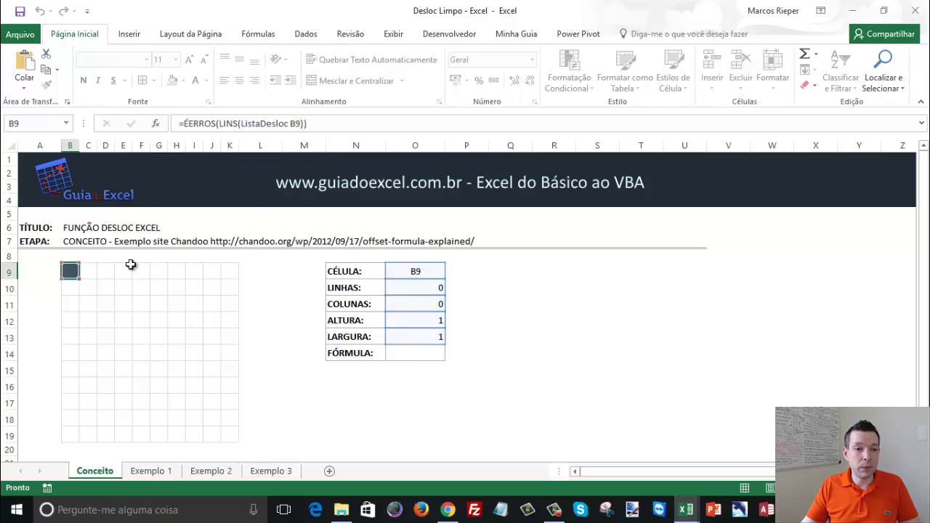
# Evaluate the full ÉERROS formula in cells C9 and B9 to compare their results, discarding each evaluation
pyautogui.click(89, 272)
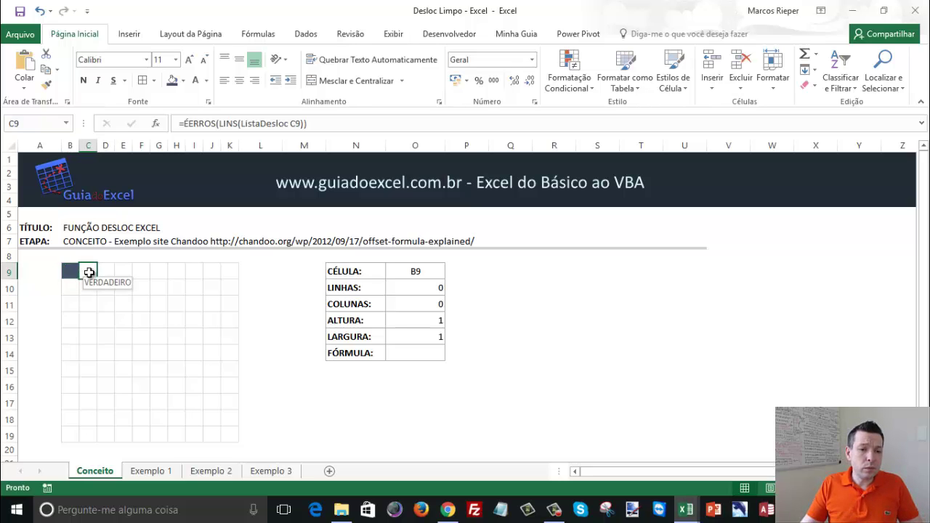
pyautogui.click(182, 123)
pyautogui.moveTo(183, 124); pyautogui.dragTo(308, 123)
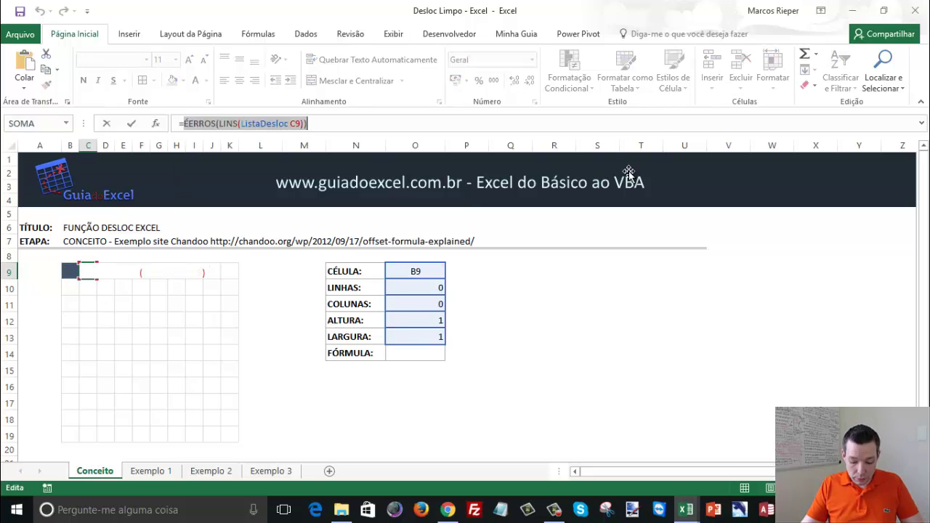
pyautogui.press('F9')
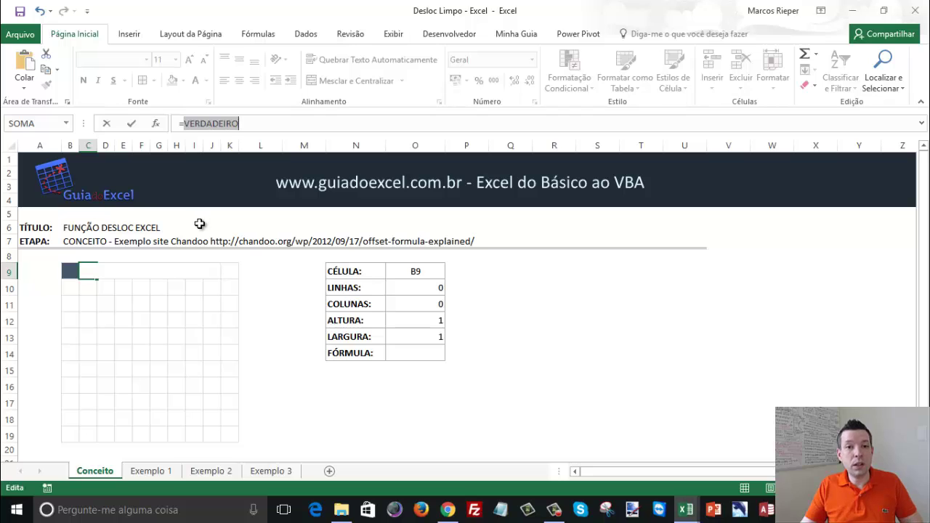
pyautogui.press('Escape')
pyautogui.press('Left')
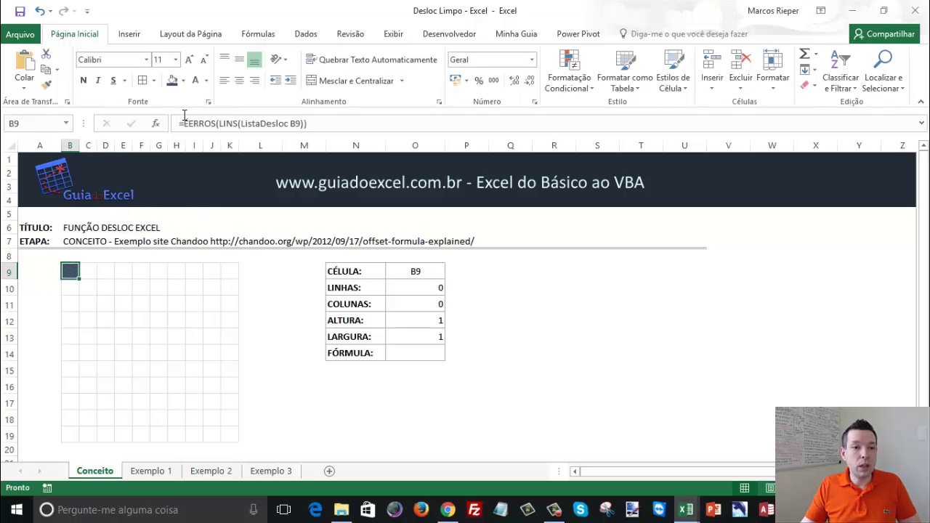
pyautogui.moveTo(184, 123); pyautogui.dragTo(596, 160)
pyautogui.press('F9')
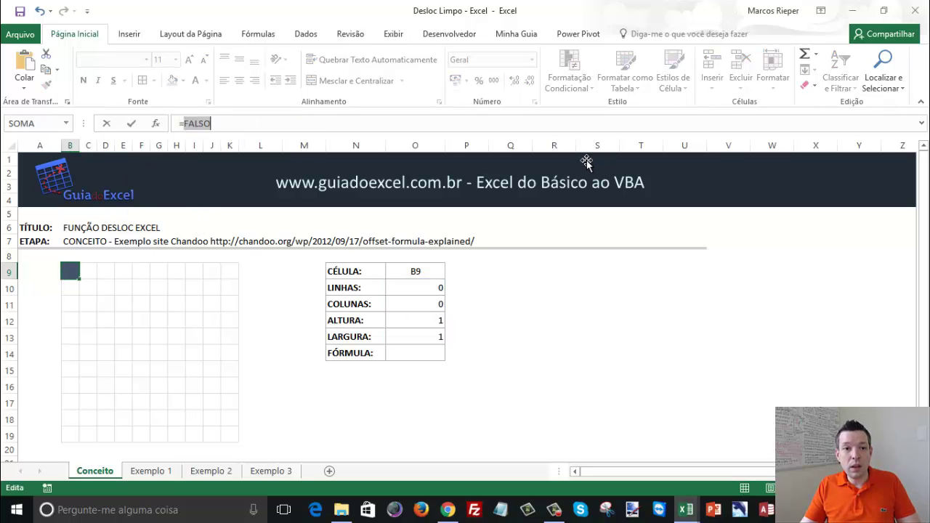
pyautogui.press('Escape')
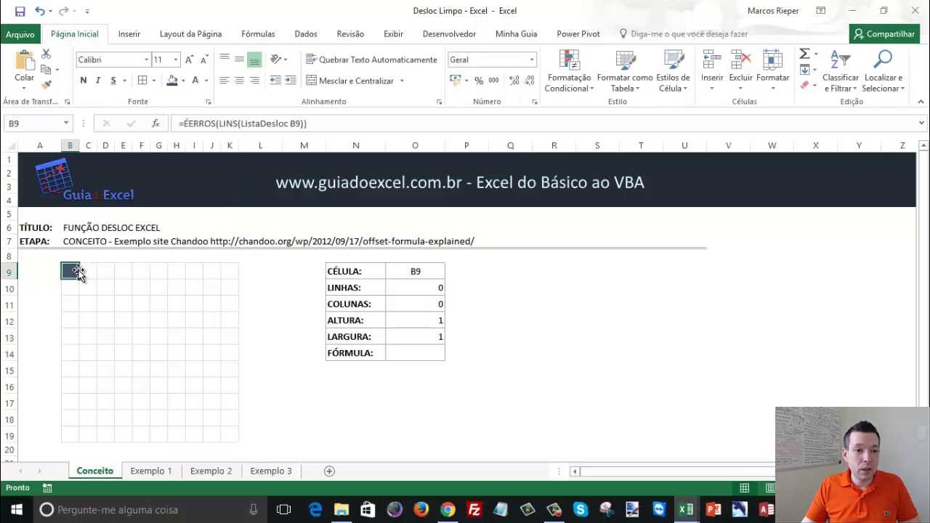
# Set the LINHAS parameter in O10 to 1
pyautogui.moveTo(73, 279); pyautogui.dragTo(147, 332)
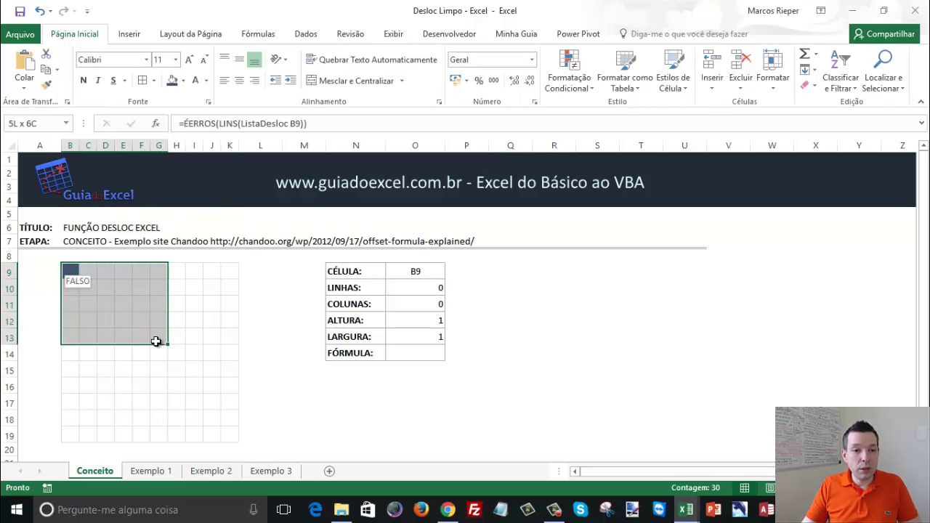
pyautogui.click(208, 322)
pyautogui.click(428, 269)
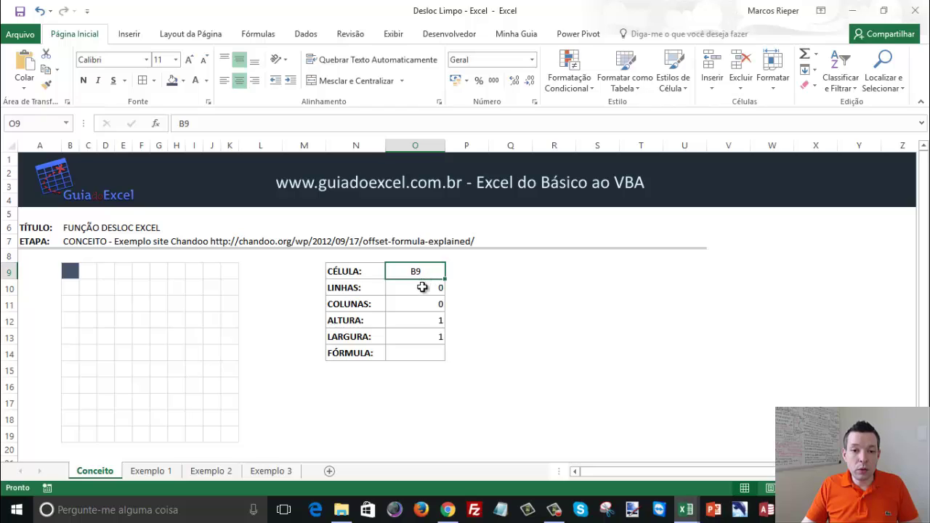
pyautogui.click(421, 286)
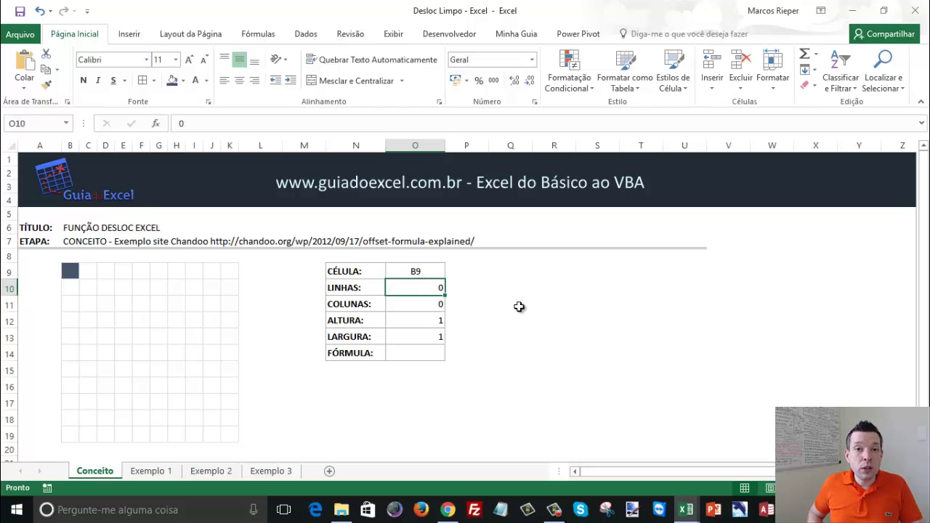
pyautogui.write('1')
pyautogui.press('Return')
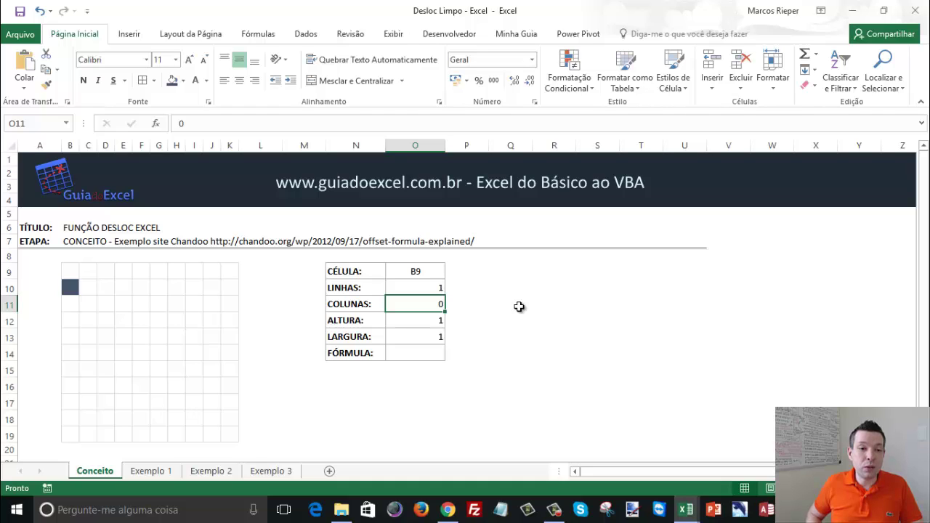
# Set the LINHAS parameter to 5 and the COLUNAS parameter to 1
pyautogui.press('Up')
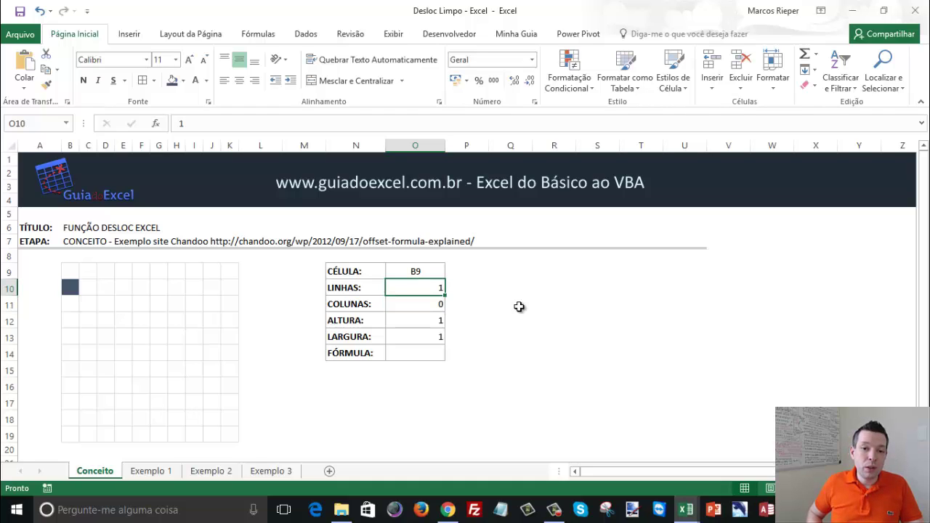
pyautogui.write('5')
pyautogui.press('Return')
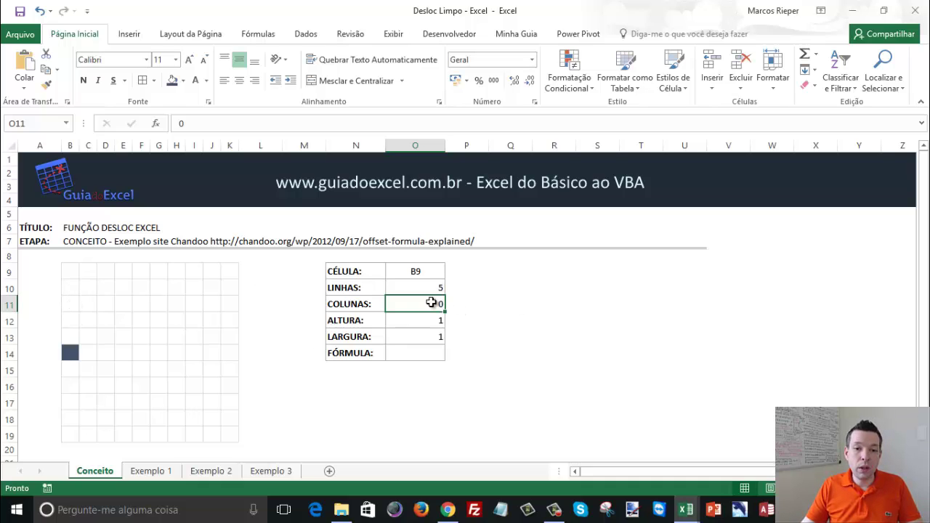
pyautogui.write('1')
pyautogui.press('Return')
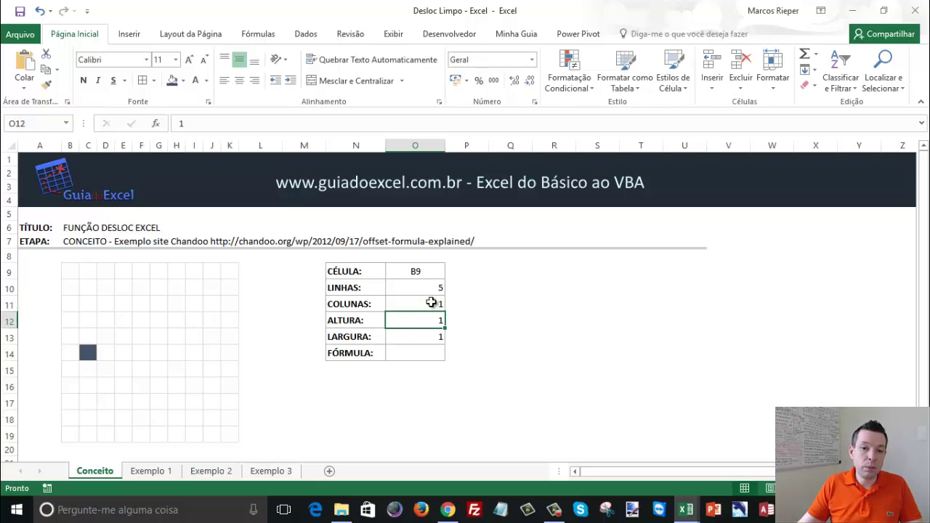
# Set CÉLULA to G13 with LINHAS and COLUNAS both 0, and check grid cell G13
pyautogui.click(399, 273)
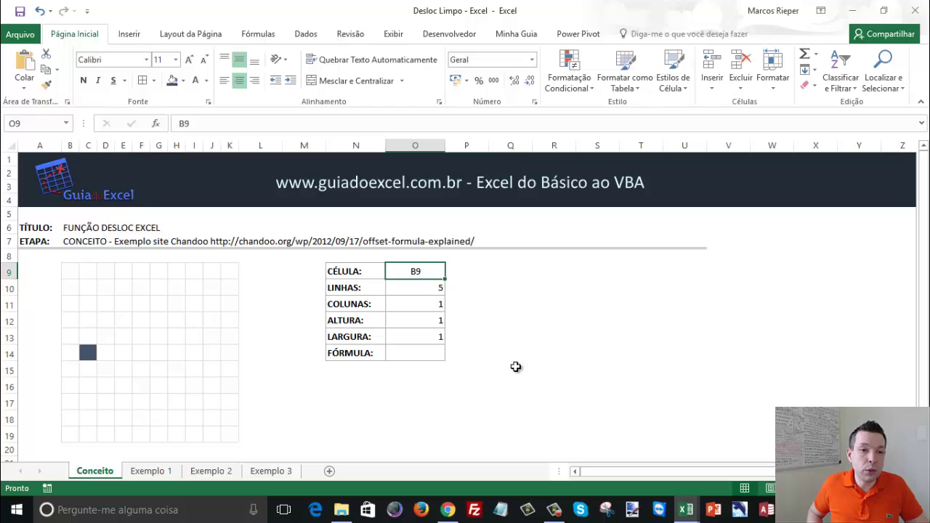
pyautogui.write('G13')
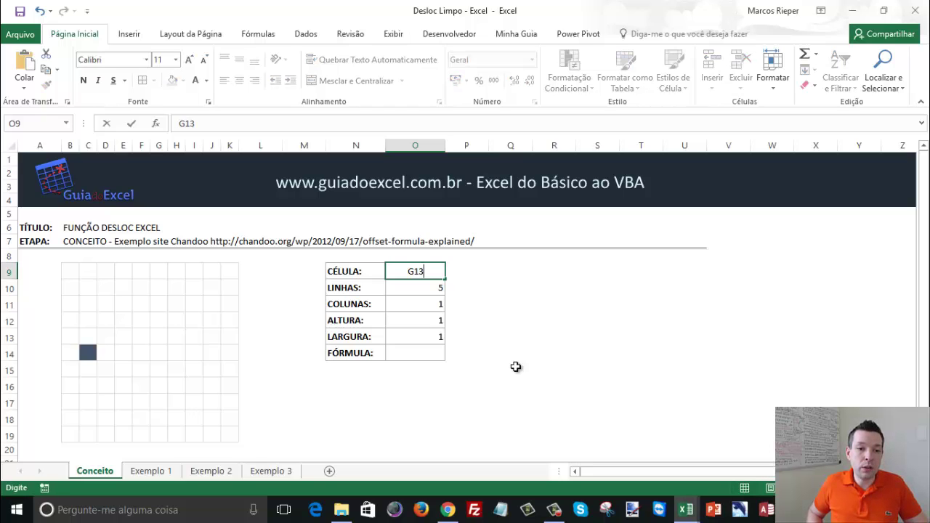
pyautogui.press('Return')
pyautogui.write('0')
pyautogui.press('Return')
pyautogui.write('0')
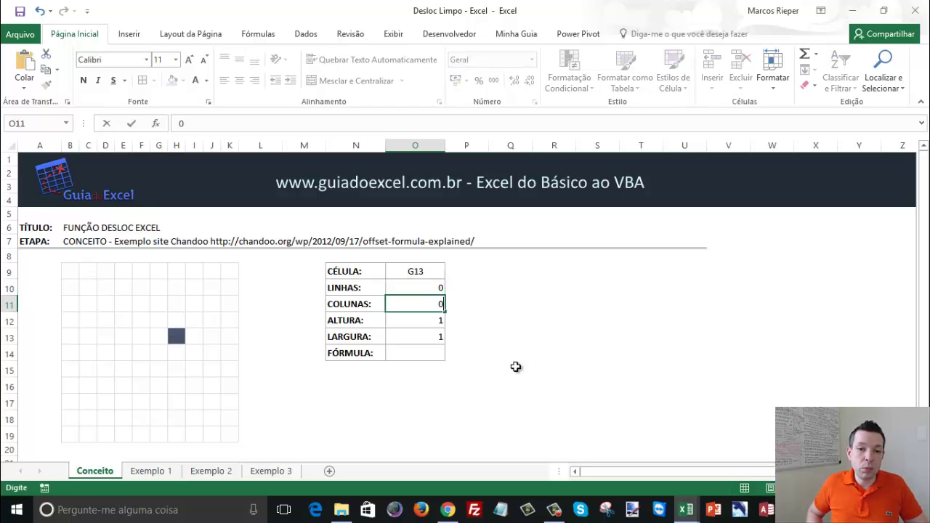
pyautogui.press('Return')
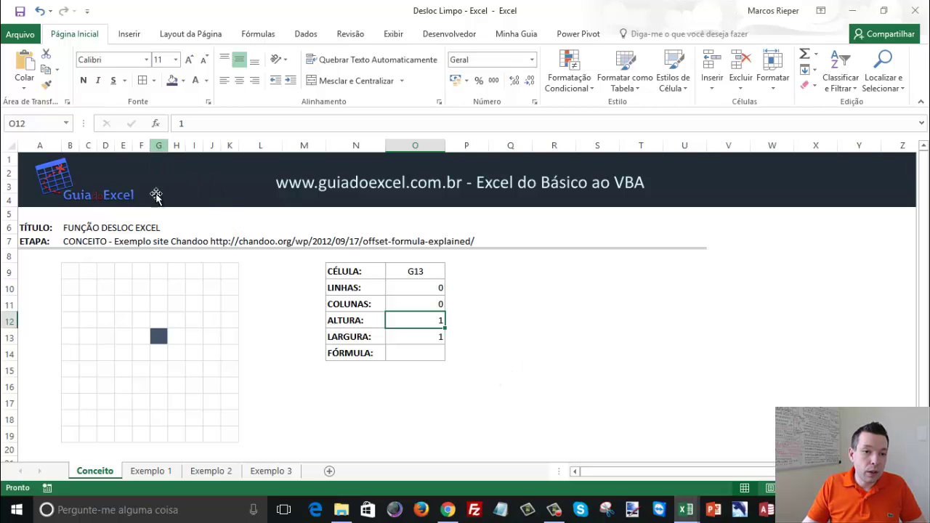
pyautogui.click(158, 336)
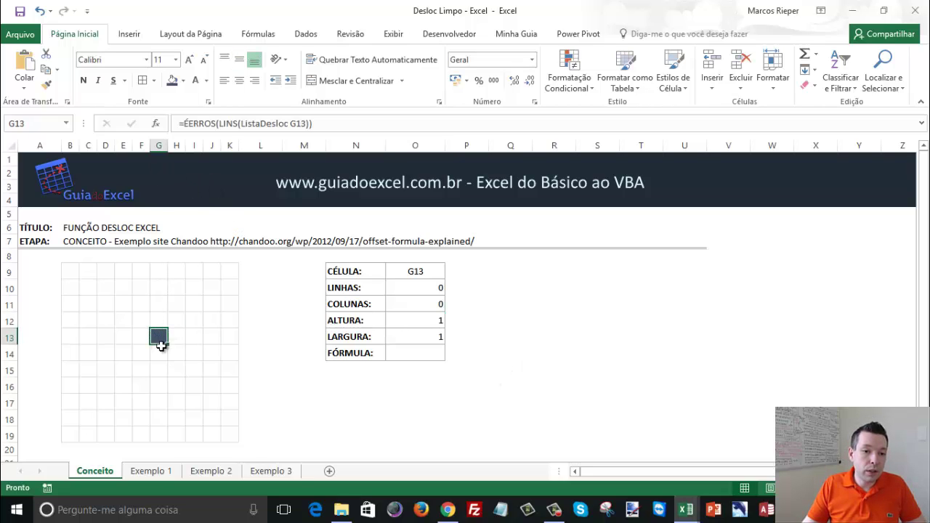
# Set the COLUNAS parameter to -1
pyautogui.click(415, 303)
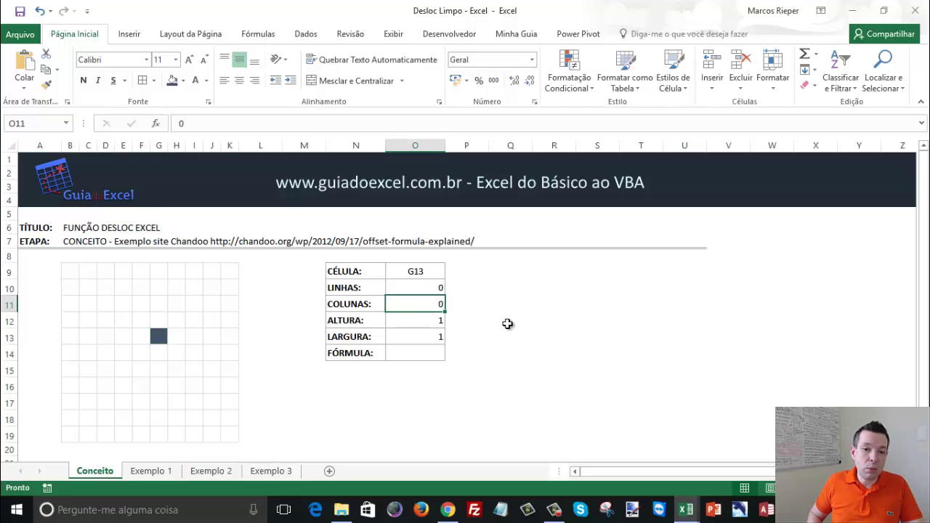
pyautogui.write('-1')
pyautogui.press('Return')
# Return COLUNAS to 0 and set the ALTURA parameter to 5
pyautogui.press('Up')
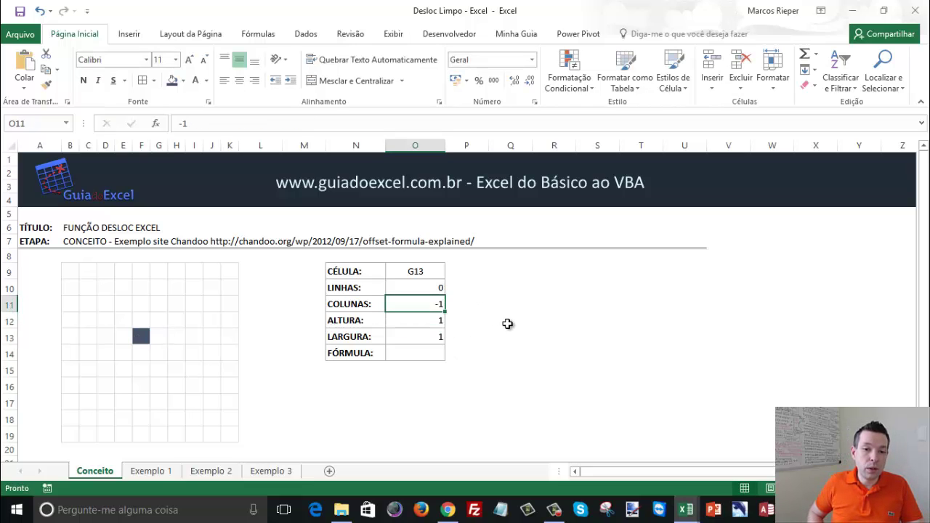
pyautogui.write('0')
pyautogui.press('Return')
pyautogui.write('5')
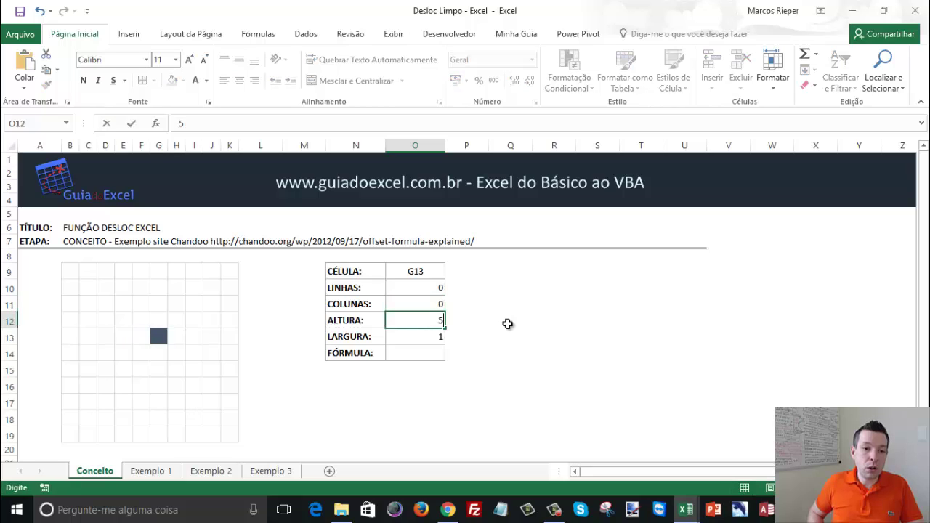
pyautogui.press('Return')
pyautogui.press('Up')
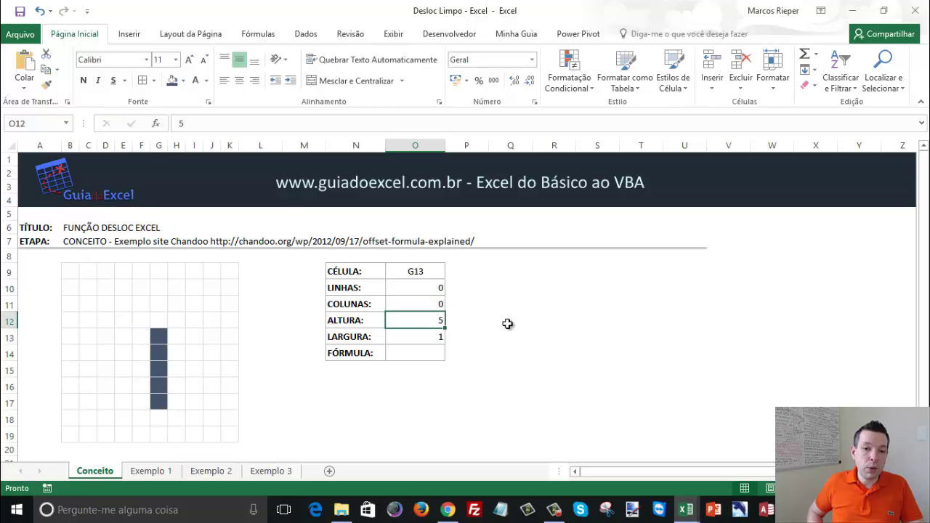
# Try a LARGURA of 2 and replace it with -3
pyautogui.press('Down')
pyautogui.write('2')
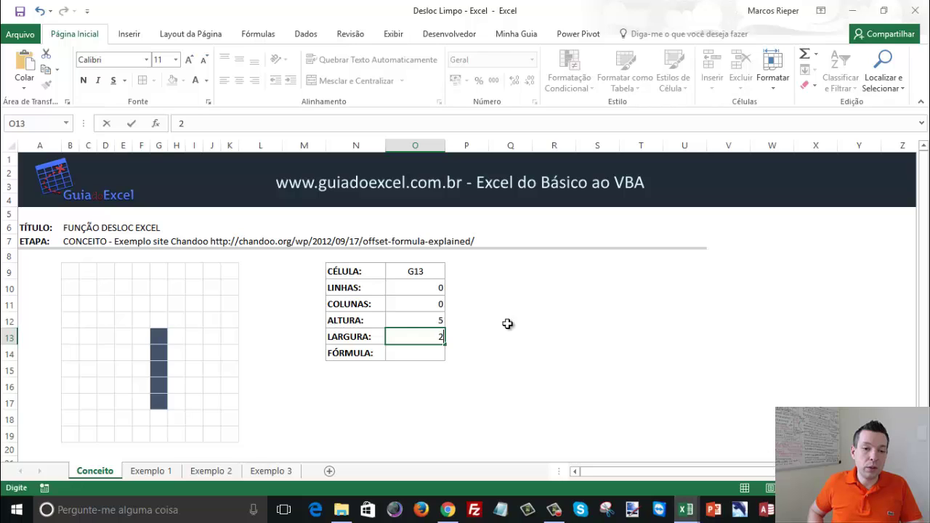
pyautogui.press('Return')
pyautogui.press('Up')
pyautogui.write('-3')
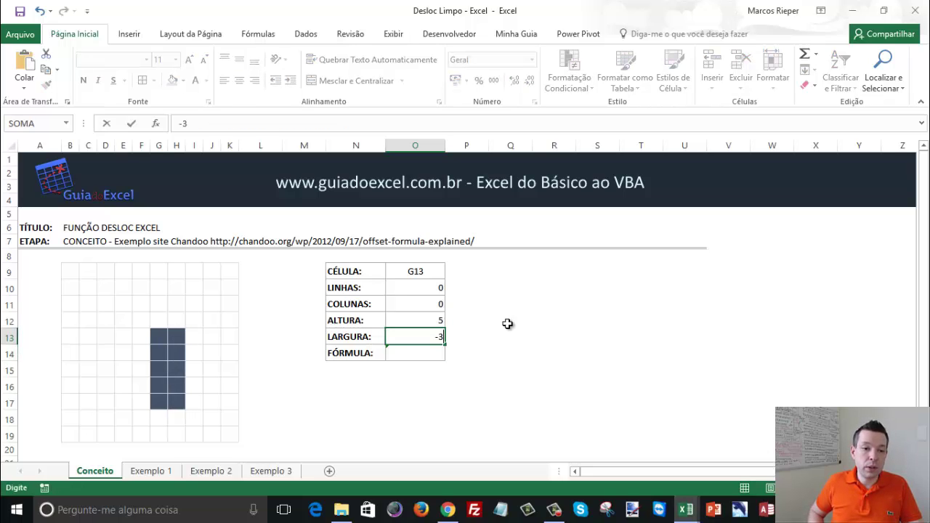
pyautogui.press('Return')
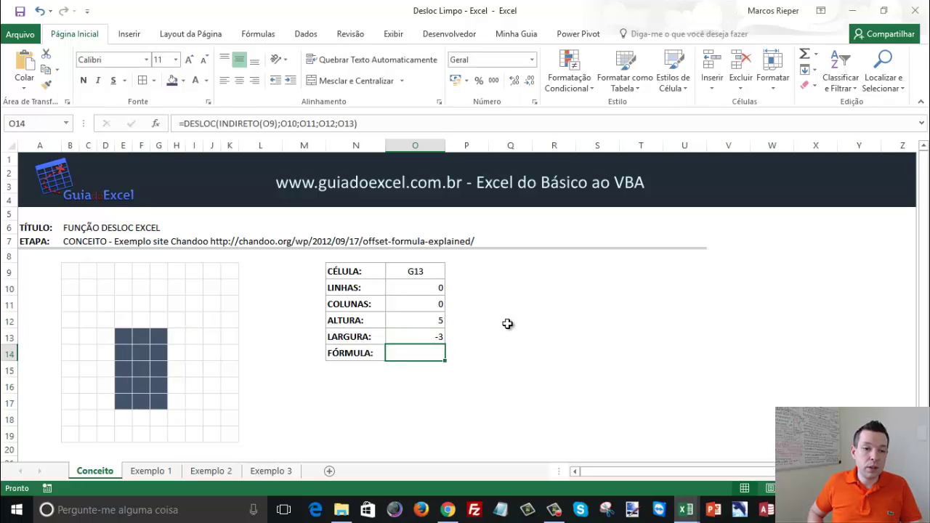
# Try an ALTURA of 0 and replace it with 1
pyautogui.press('Up')
pyautogui.press('Up')
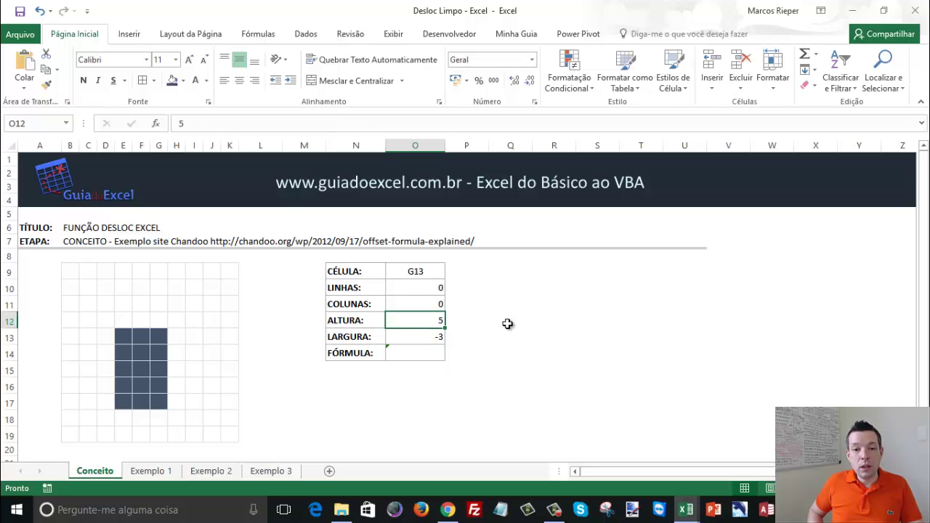
pyautogui.write('0')
pyautogui.press('Return')
pyautogui.press('Up')
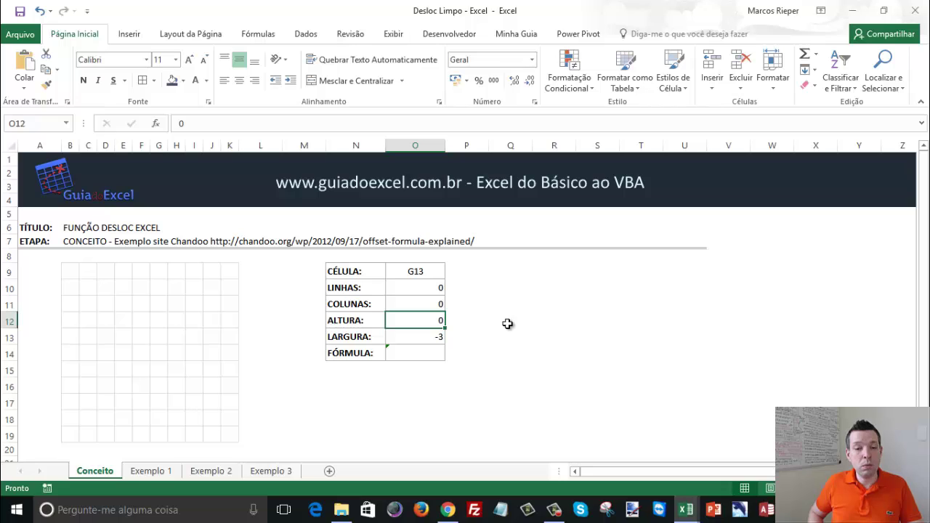
pyautogui.write('1')
pyautogui.press('Return')
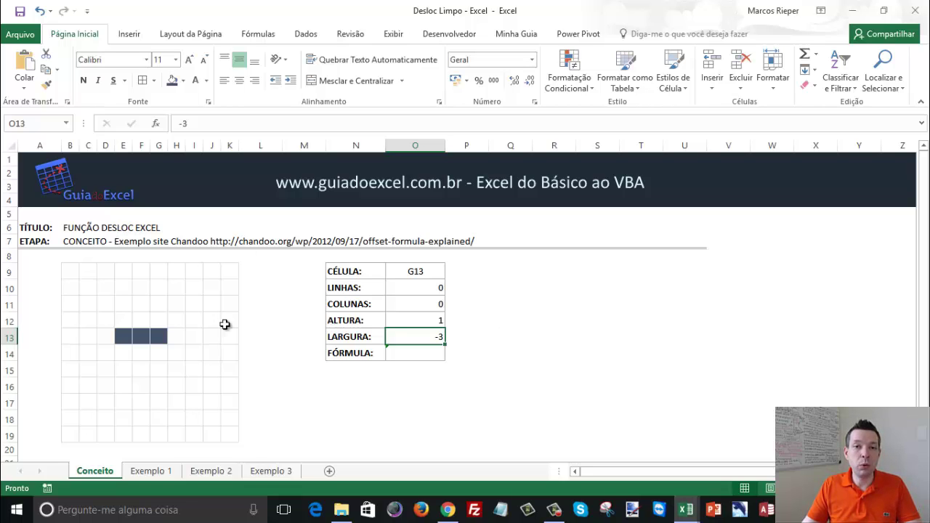
# Go to the Exemplo 1 sheet and examine the CIDADES list and the SELECIONAR cell
pyautogui.click(128, 335)
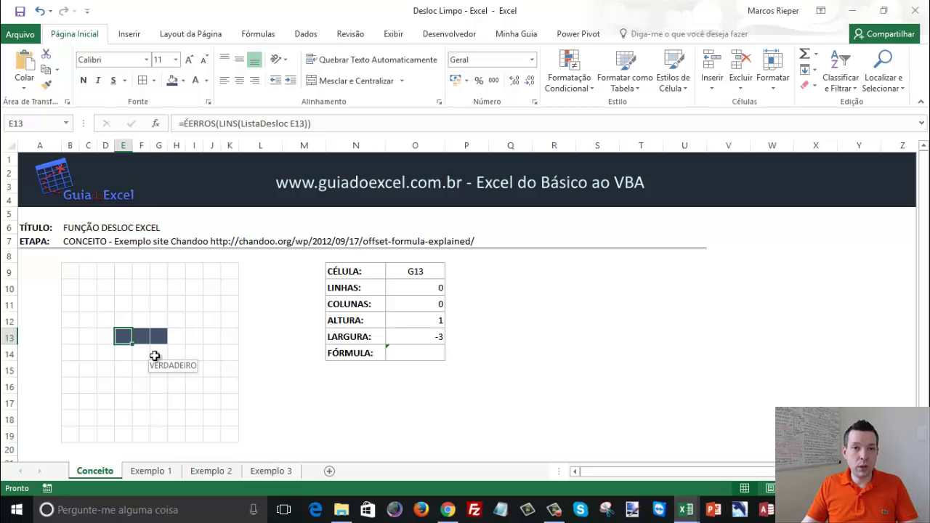
pyautogui.click(148, 473)
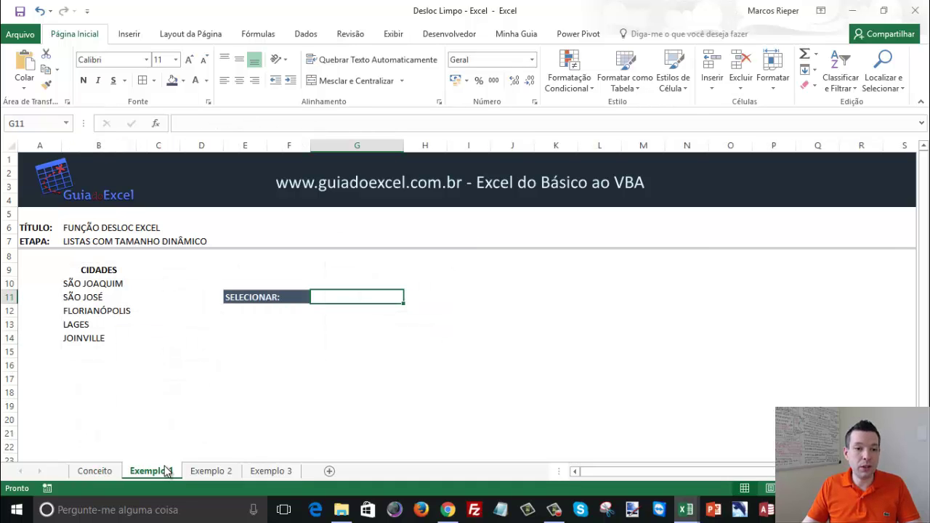
pyautogui.click(81, 283)
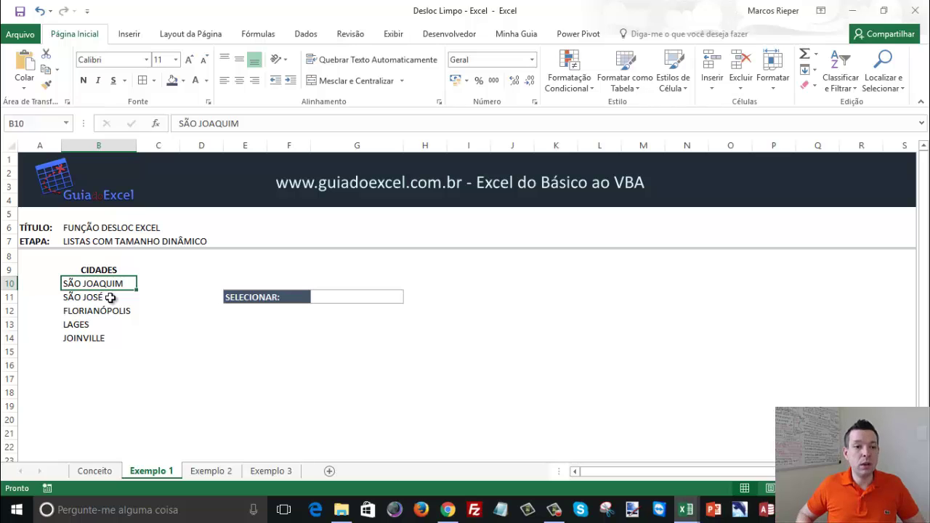
pyautogui.press('Down')
pyautogui.press('Down')
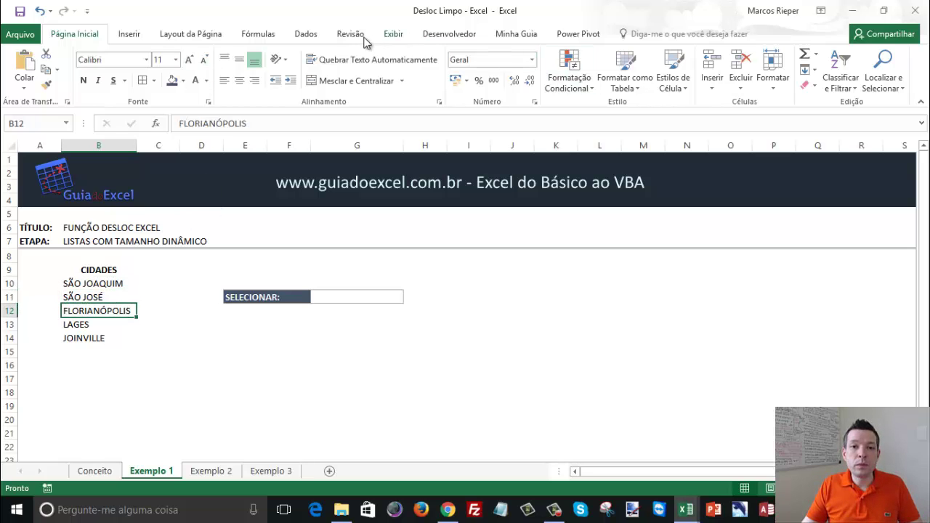
pyautogui.click(302, 35)
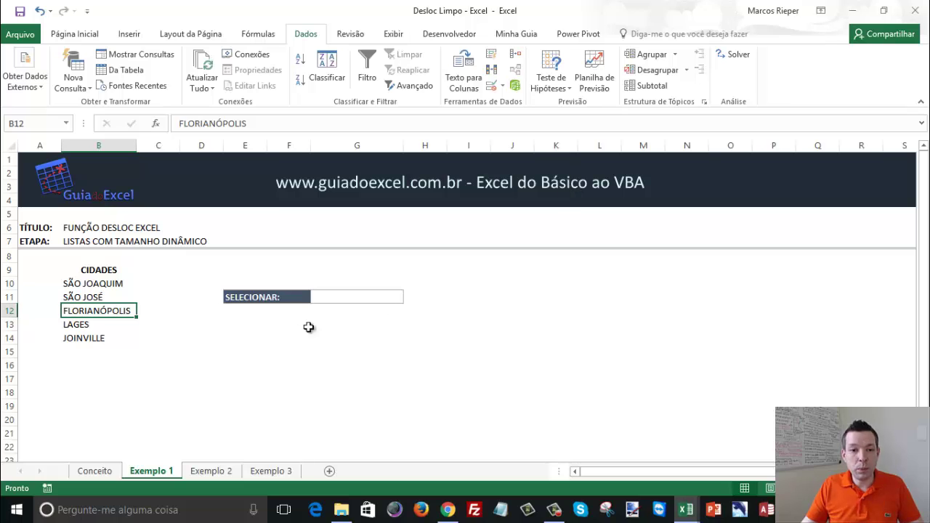
pyautogui.click(338, 298)
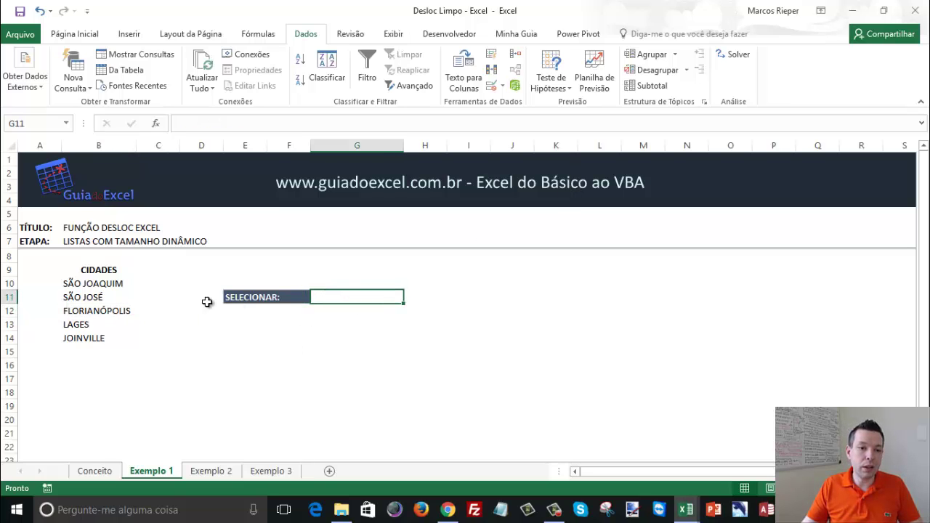
pyautogui.moveTo(105, 285); pyautogui.dragTo(104, 382)
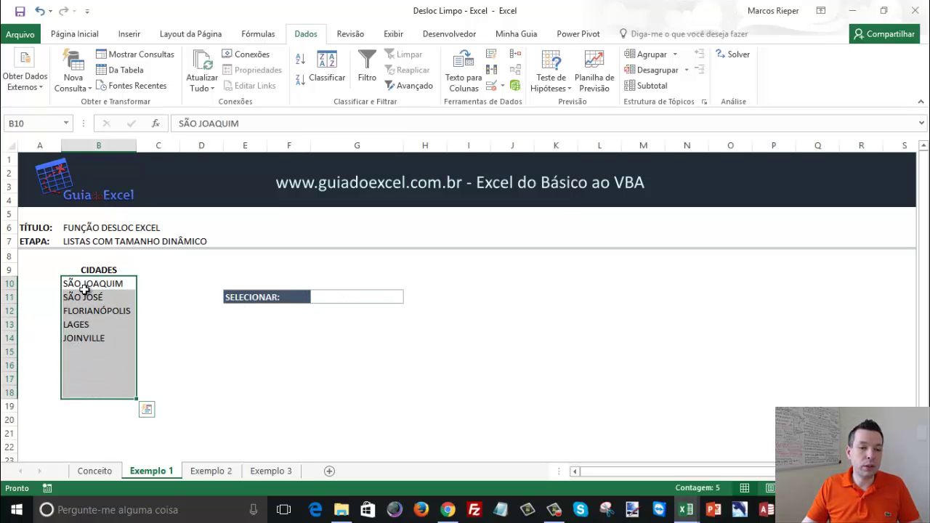
pyautogui.click(89, 284)
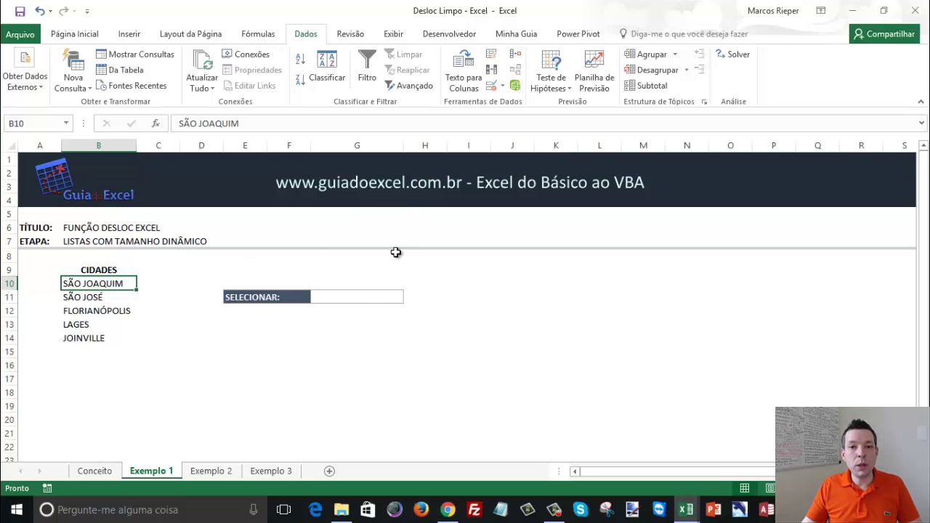
# Add a Lista data validation to the SELECIONAR cell G11 with source =$B$10:$B$14 and check its dropdown
pyautogui.click(349, 296)
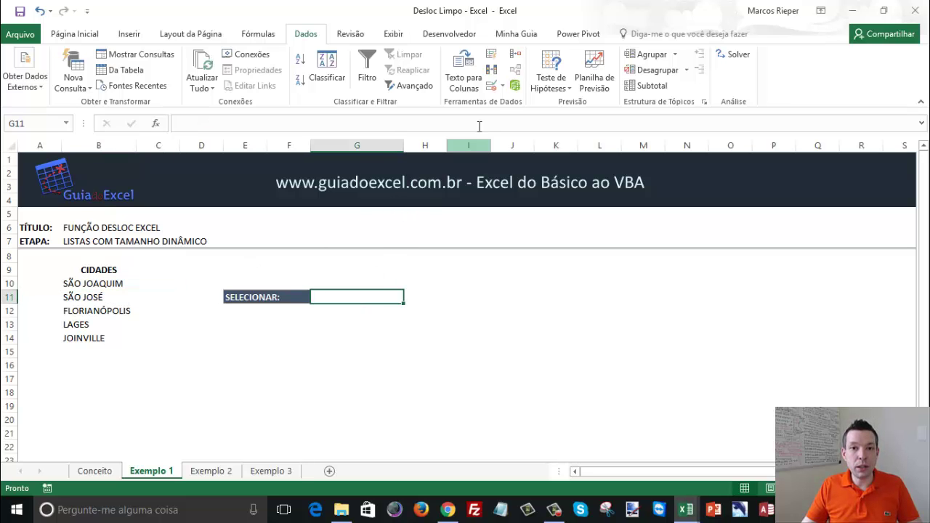
pyautogui.click(491, 85)
pyautogui.click(512, 207)
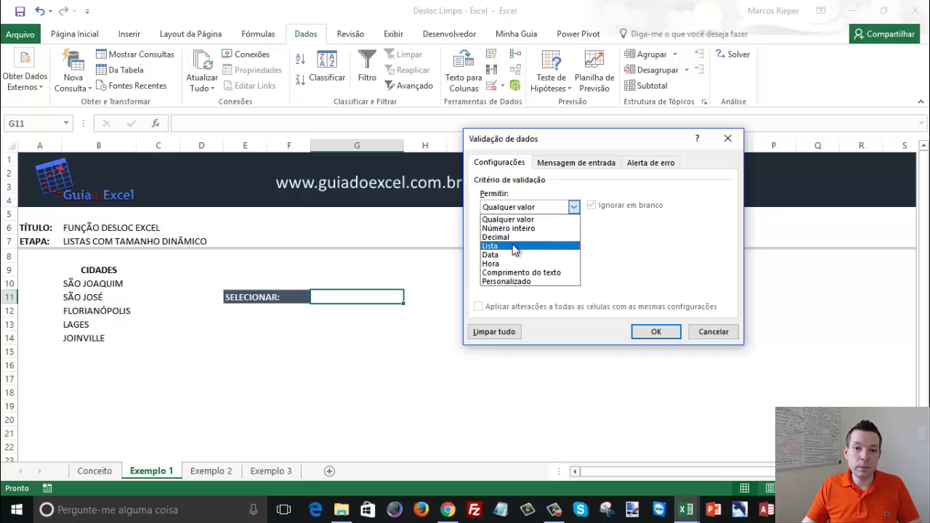
pyautogui.click(512, 244)
pyautogui.moveTo(75, 283); pyautogui.dragTo(84, 337)
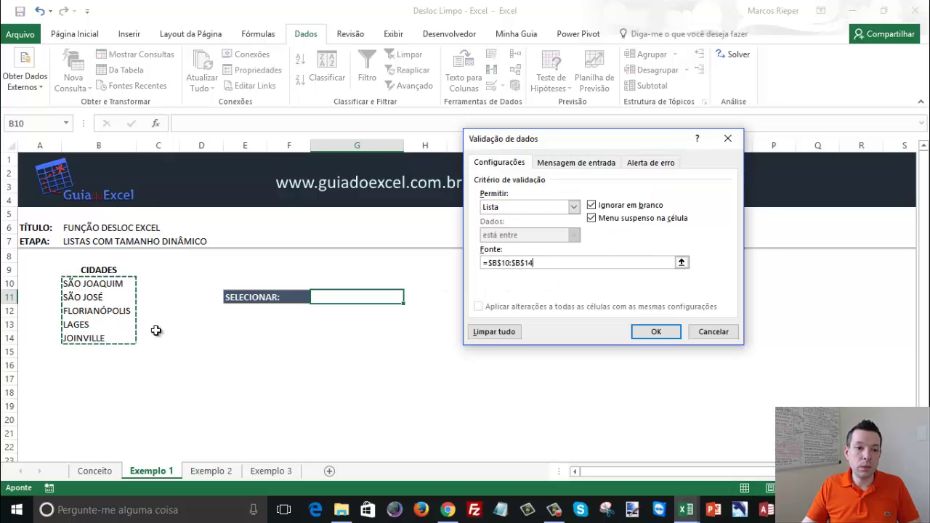
pyautogui.click(662, 333)
pyautogui.click(410, 302)
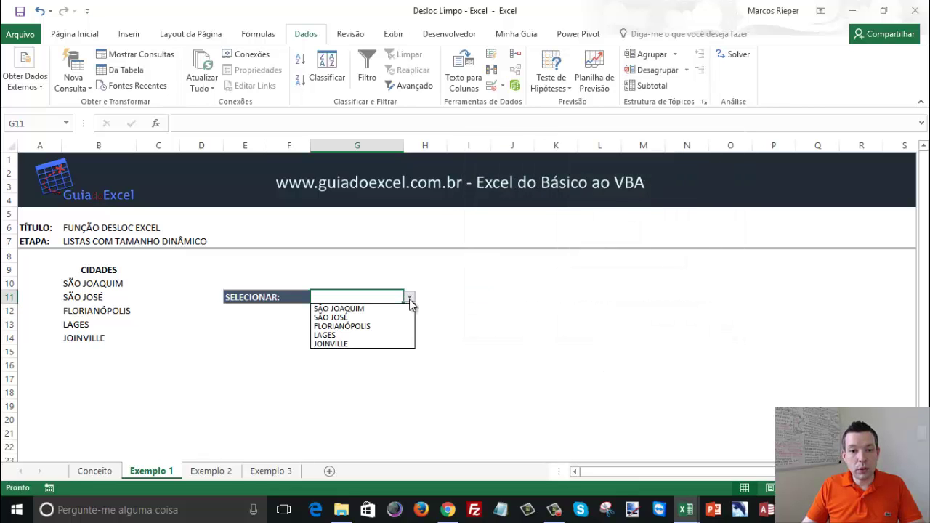
pyautogui.click(407, 302)
# Add TUBARÃO to the CIDADES list in cell B15 and check the dropdown in G11
pyautogui.click(102, 351)
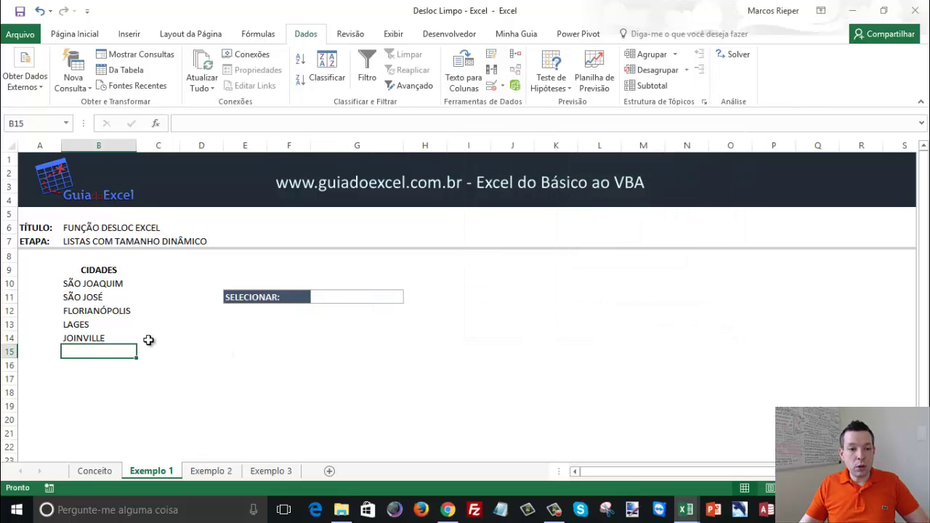
pyautogui.write('TUBARÃO')
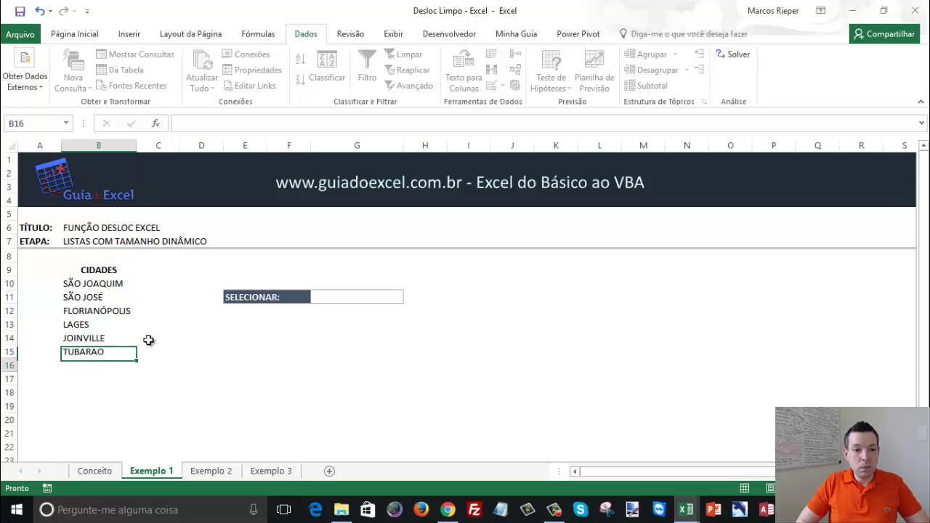
pyautogui.press('Return')
pyautogui.click(322, 298)
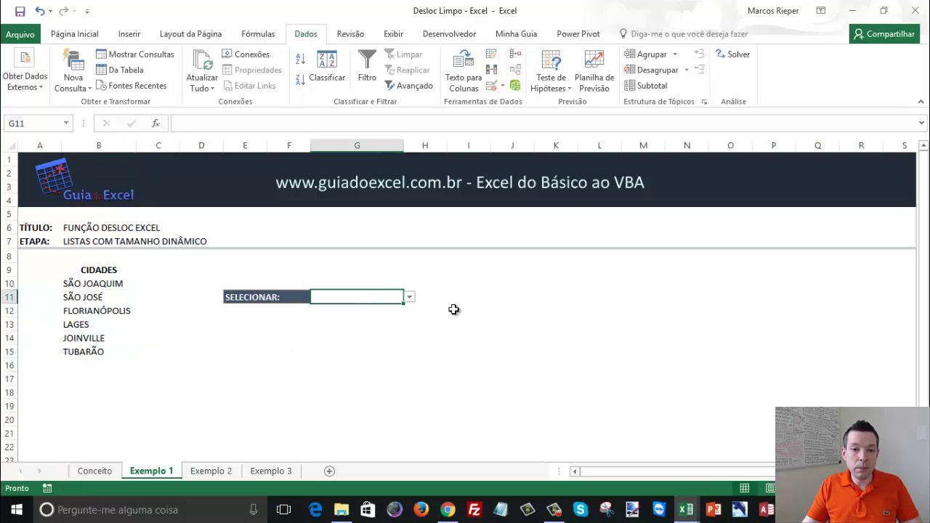
pyautogui.click(410, 298)
pyautogui.press('Escape')
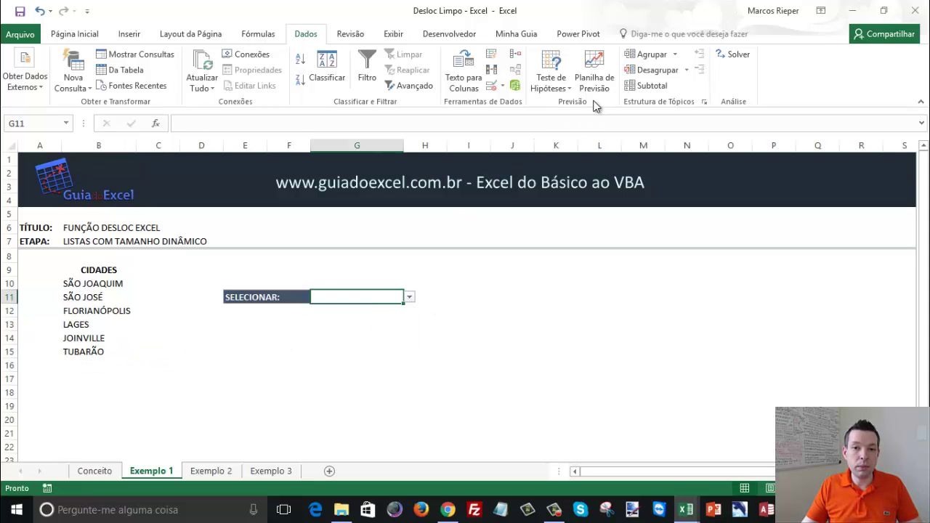
# Change the source of G11's validation list to =$B$10:$B$20 and check its dropdown
pyautogui.click(492, 84)
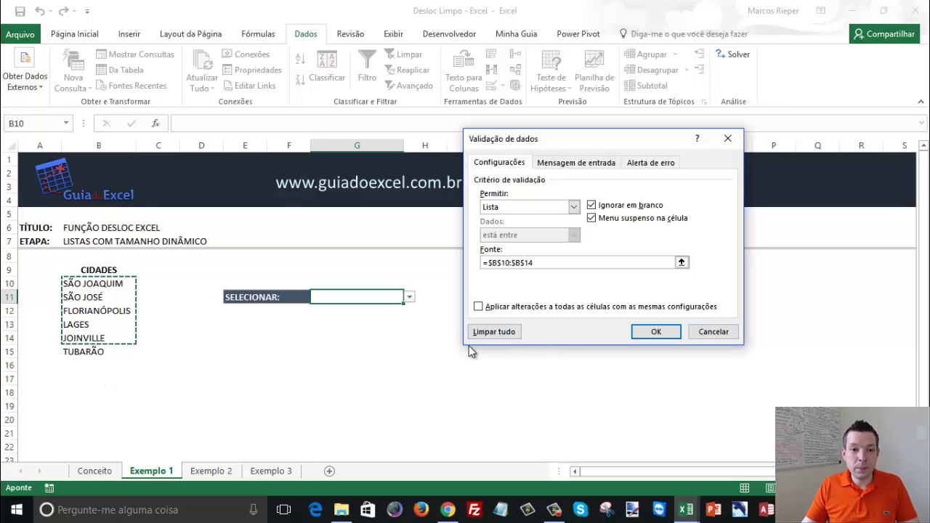
pyautogui.press('Return')
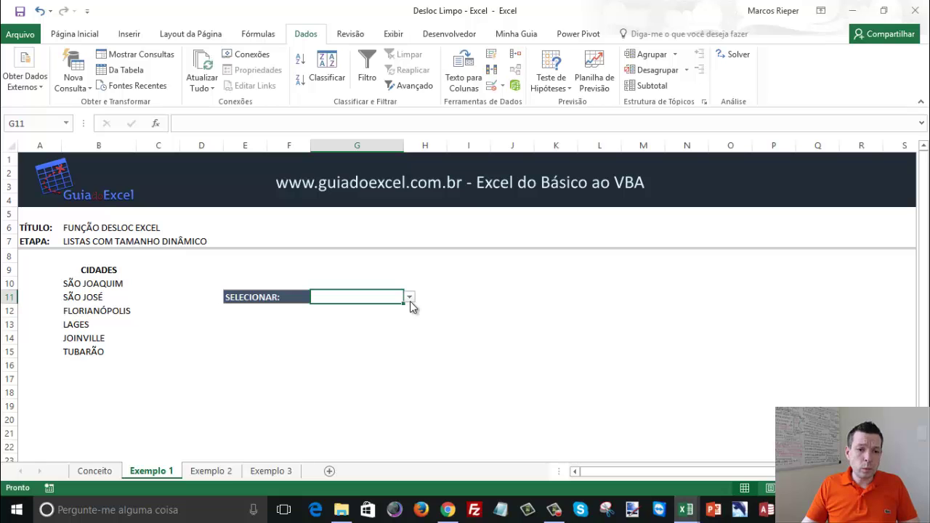
pyautogui.click(492, 87)
pyautogui.press('Tab')
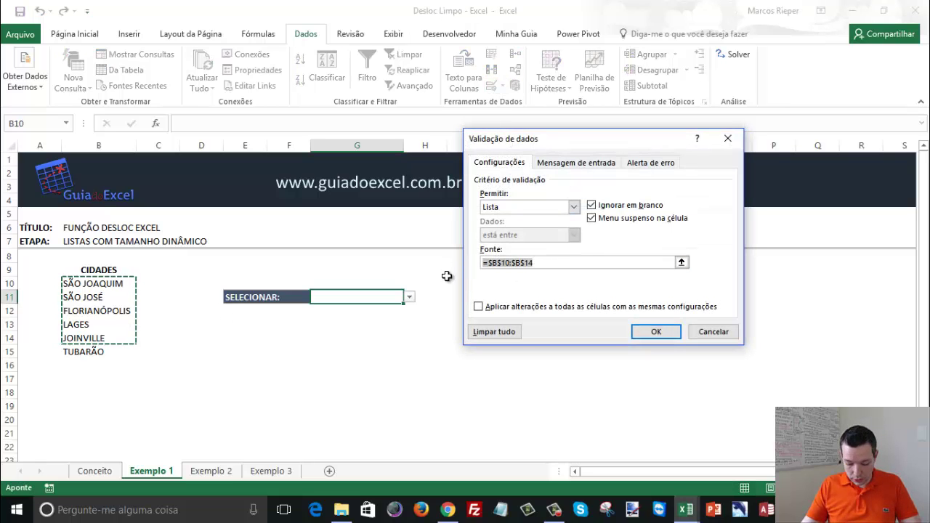
pyautogui.write('=')
pyautogui.moveTo(100, 284); pyautogui.dragTo(109, 418)
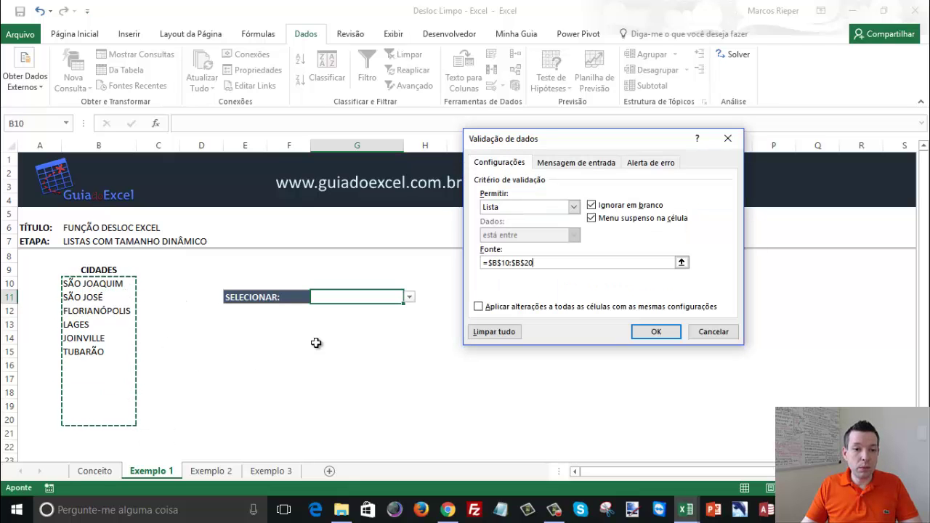
pyautogui.click(636, 339)
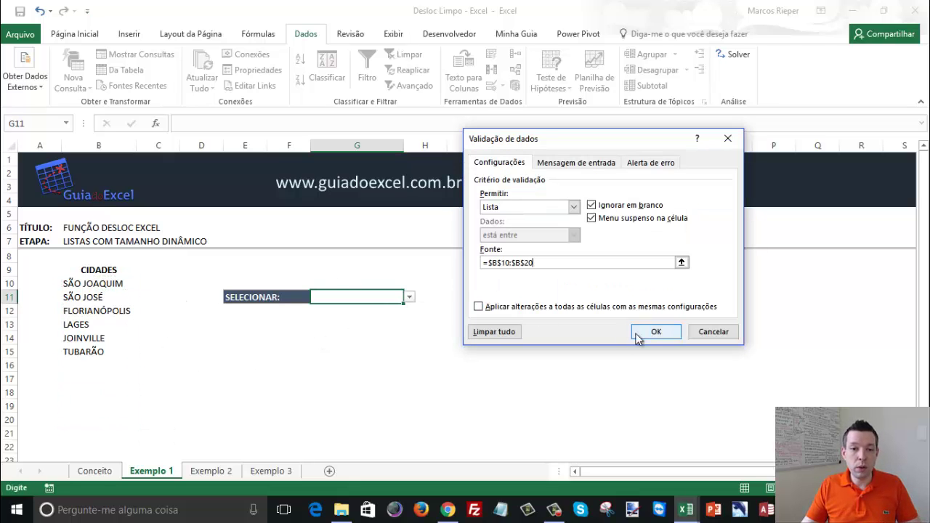
pyautogui.click(410, 297)
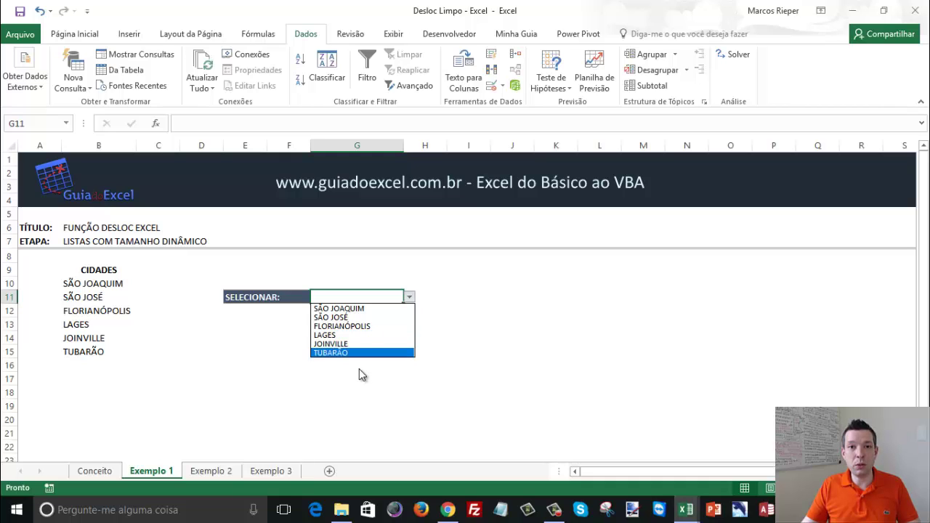
pyautogui.click(133, 341)
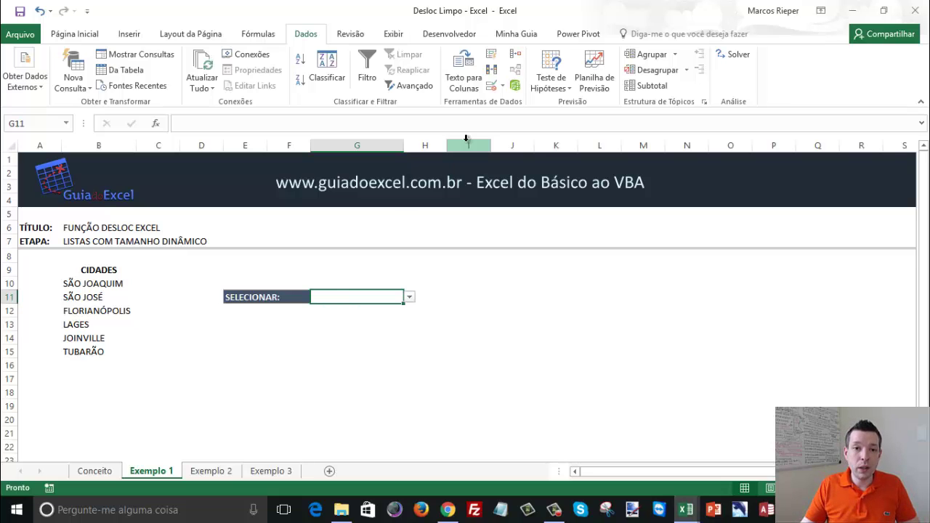
# Start a new defined name called Cidades in the Name Manager
pyautogui.click(257, 34)
pyautogui.click(445, 76)
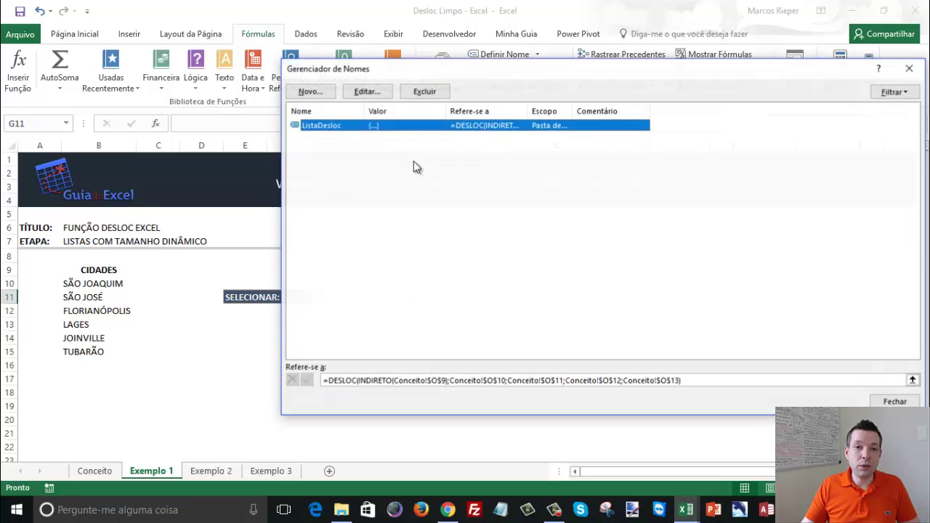
pyautogui.click(310, 93)
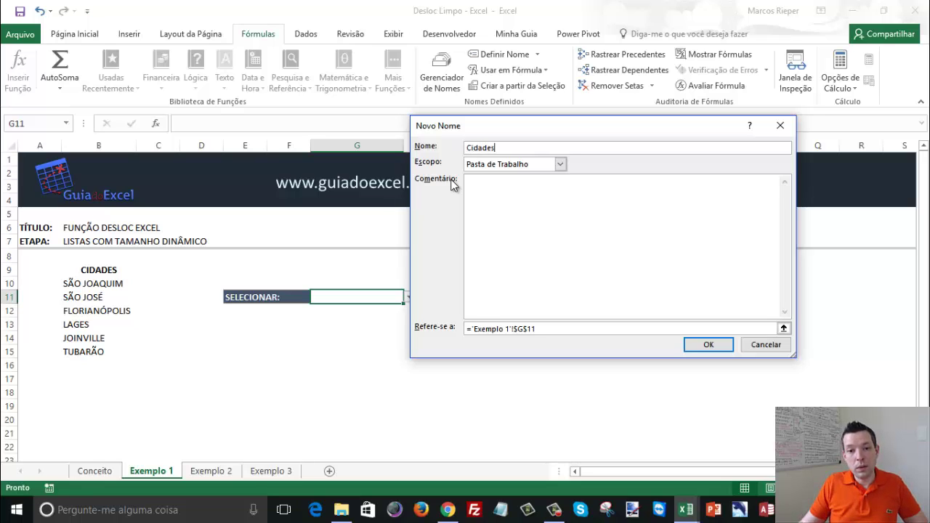
# Replace the reference of Cidades with a DESLOC formula starting at 'Exemplo 1'!$B$10 with row and column offsets of 0
pyautogui.moveTo(472, 328); pyautogui.dragTo(629, 351)
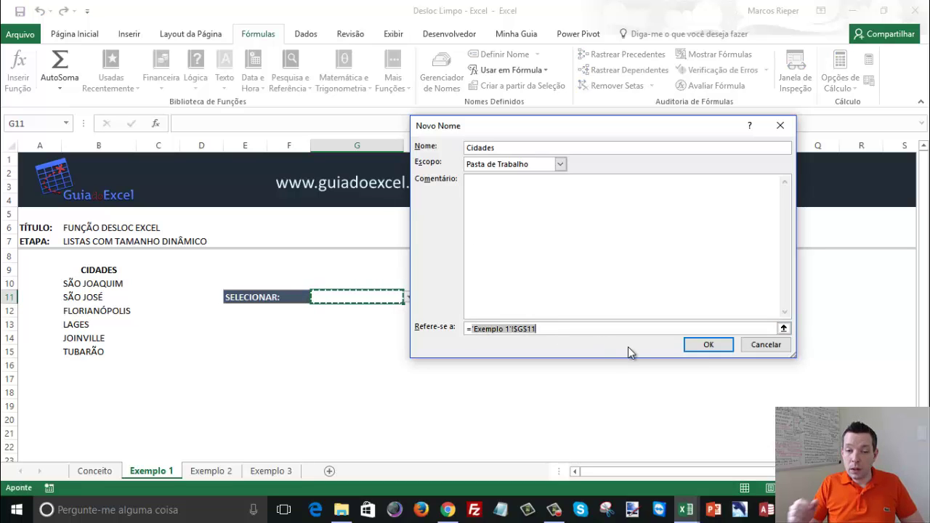
pyautogui.write('de')
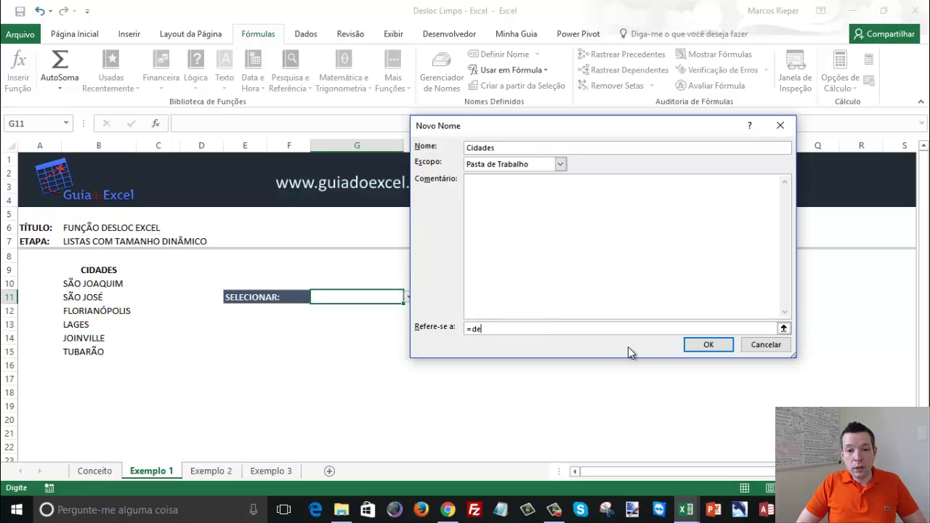
pyautogui.press('BackSpace')
pyautogui.press('BackSpace')
pyautogui.write('DESLOC')
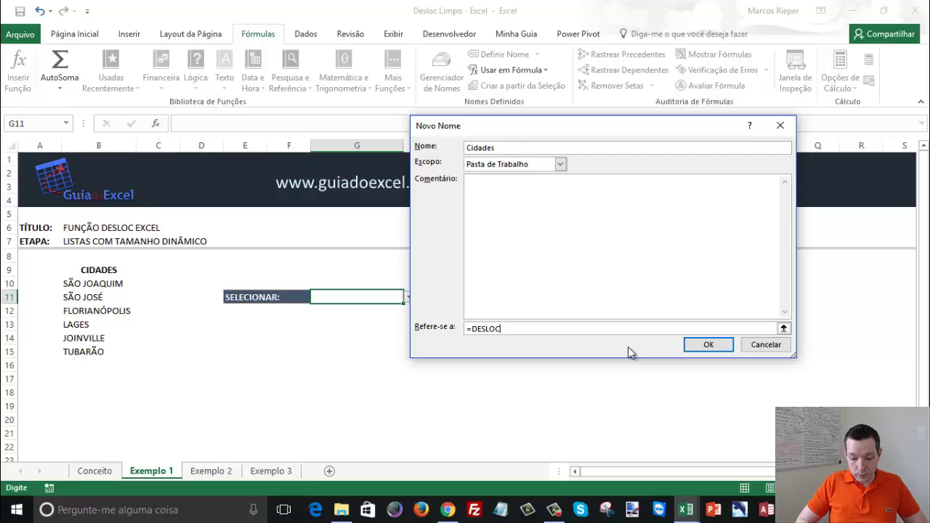
pyautogui.write('(')
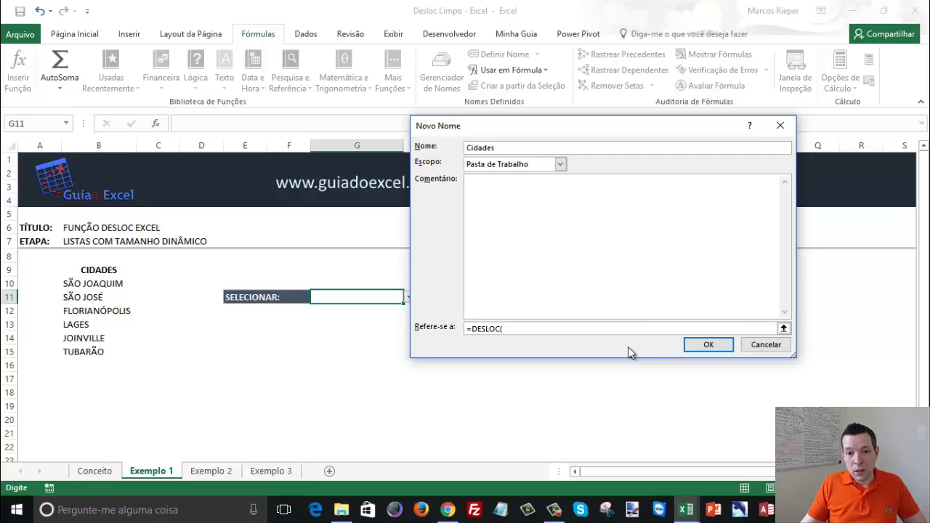
pyautogui.click(97, 284)
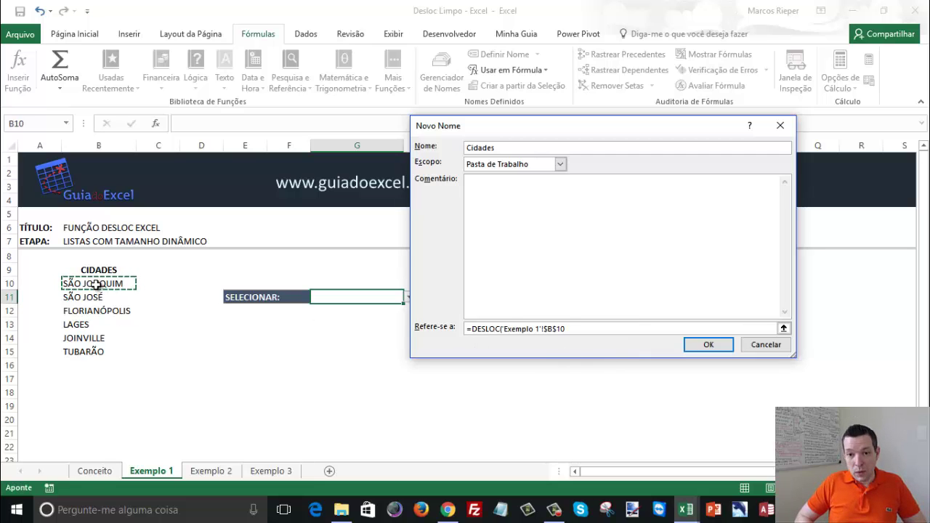
pyautogui.write(';0;0')
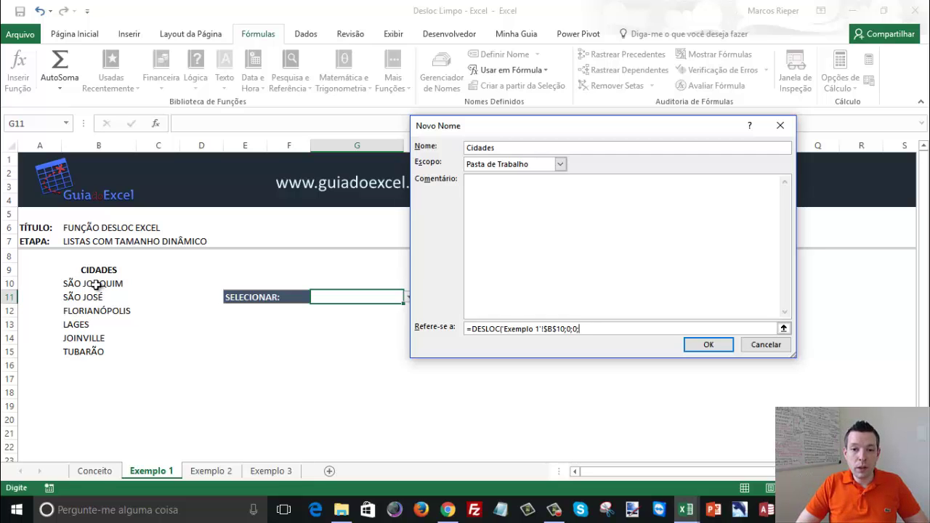
# Complete the DESLOC formula with CONT.VALORES('Exemplo 1'!$B$10:$B$1048576) as height and 1 as width
pyautogui.write('CONT.VALORES')
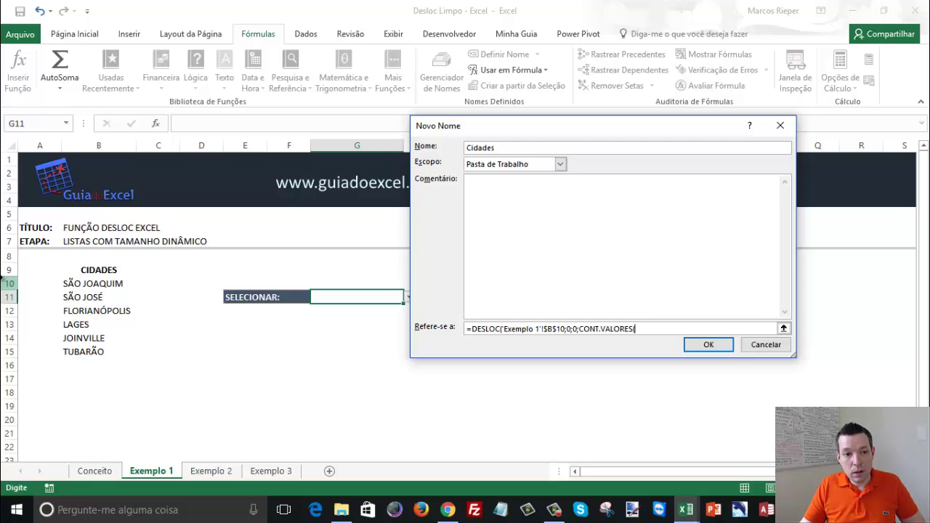
pyautogui.click(95, 285)
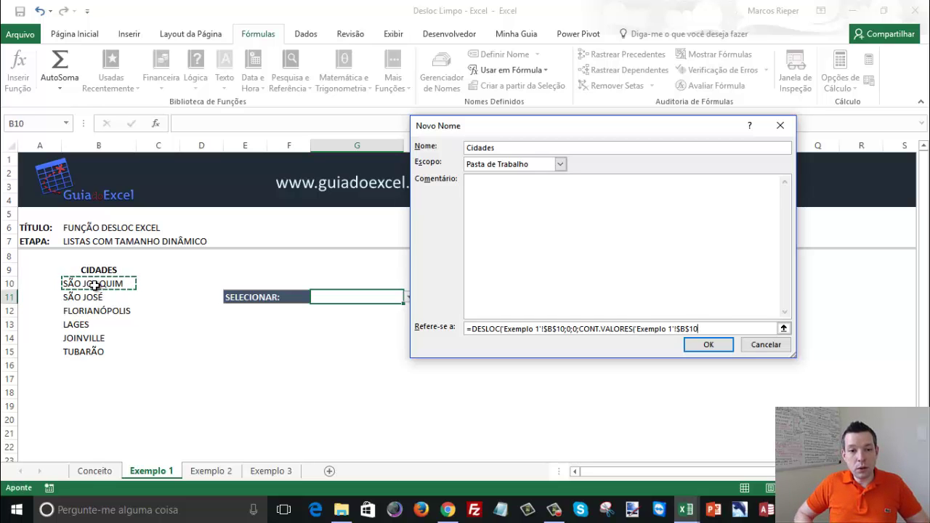
pyautogui.hotkey('ctrl', 'shift', 'Down')
pyautogui.write(');1')
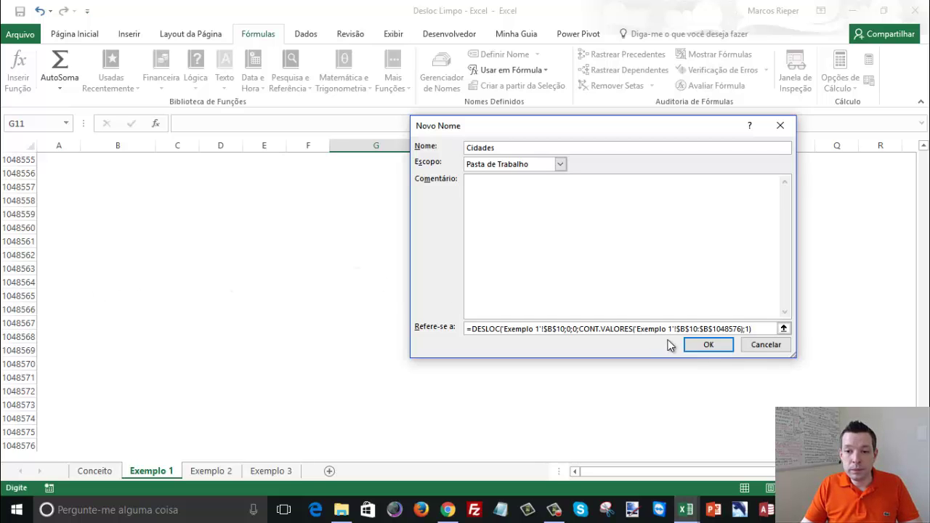
# Save the workbook name Cidades as =DESLOC('Exemplo 1'!$B$10;0;0;CONT.VALORES('Exemplo 1'!$B$10:$B$1048576);1) and return to cell G11
pyautogui.click(708, 345)
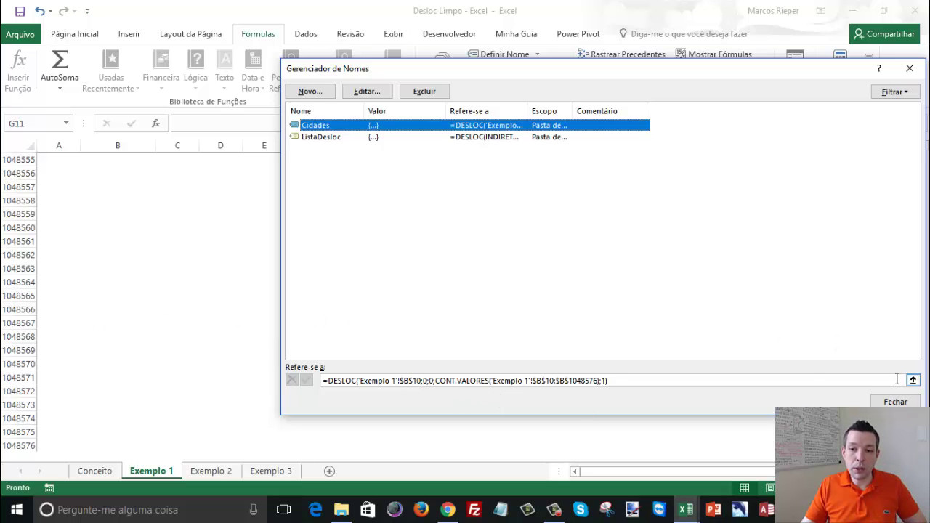
pyautogui.click(907, 400)
pyautogui.hotkey('ctrl', 'Up')
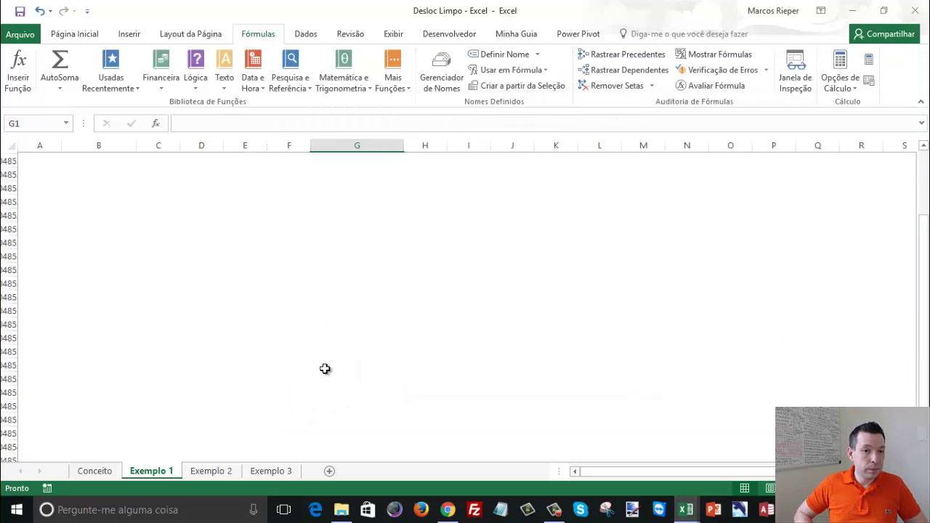
pyautogui.click(320, 296)
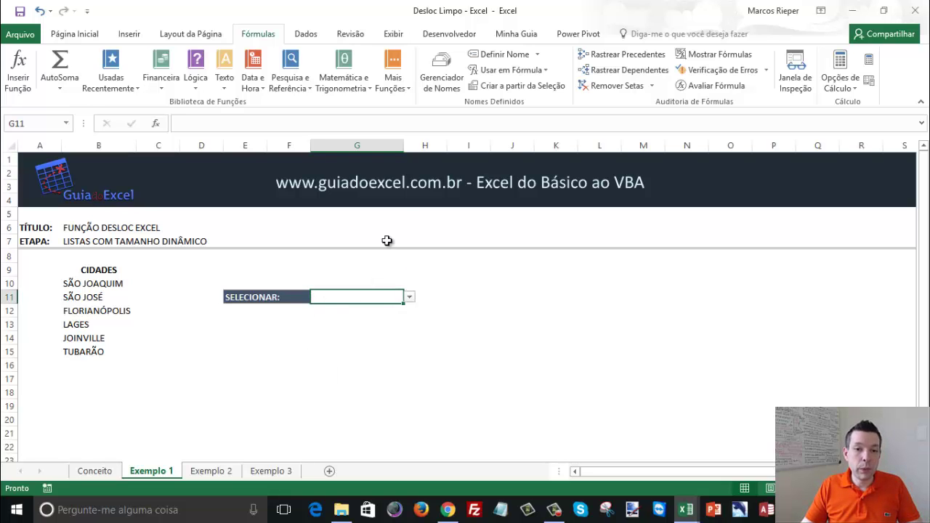
# Review the DESLOC formula behind the name Cidades, focusing on its CONT.VALORES height argument
pyautogui.click(441, 73)
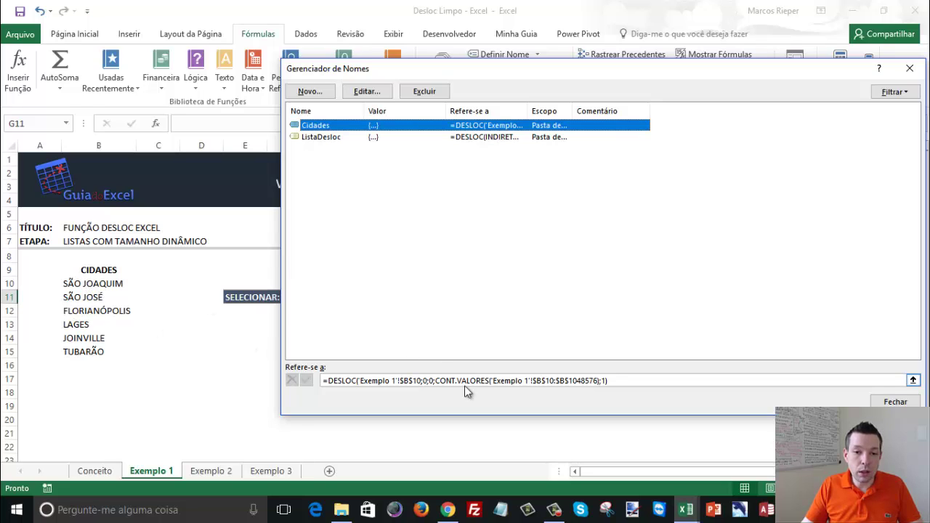
pyautogui.click(426, 383)
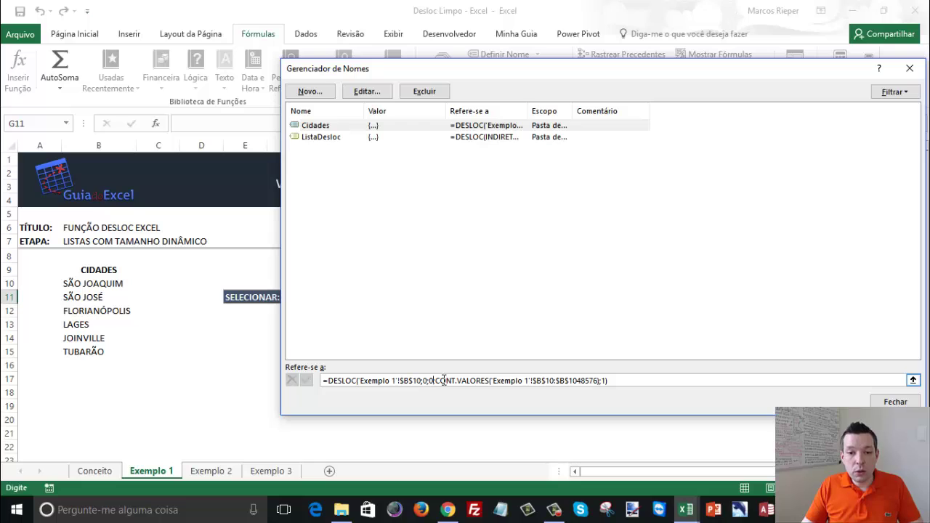
pyautogui.moveTo(436, 380); pyautogui.dragTo(604, 380)
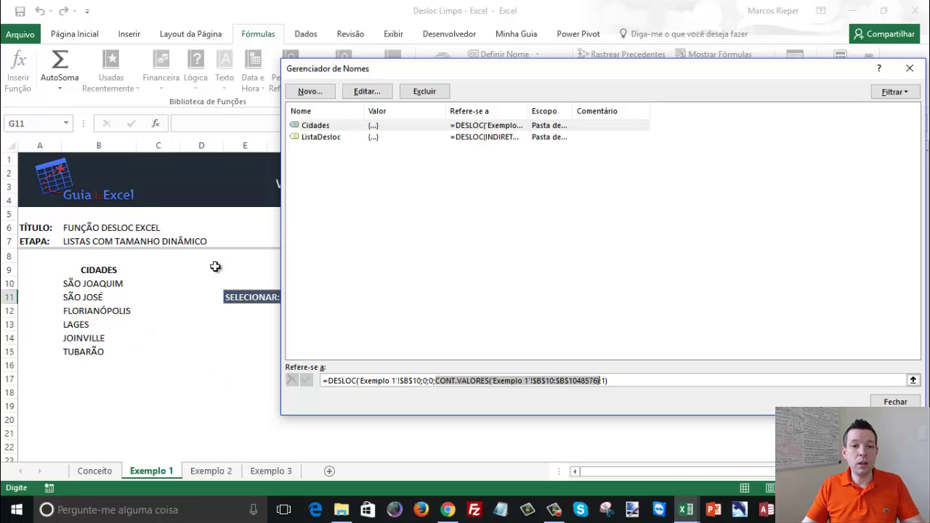
pyautogui.click(895, 401)
# Inspect the options offered by the drop-down list in cell G11
pyautogui.click(409, 297)
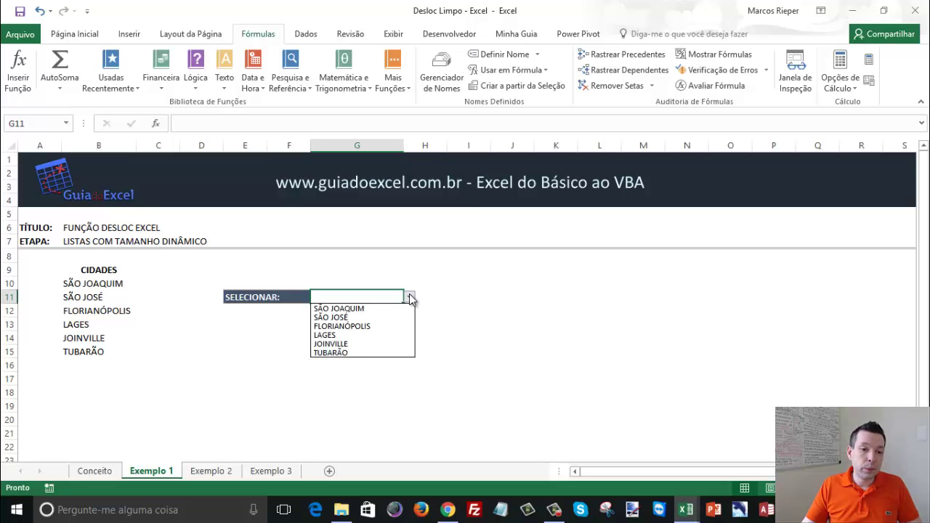
pyautogui.press('Escape')
pyautogui.click(101, 363)
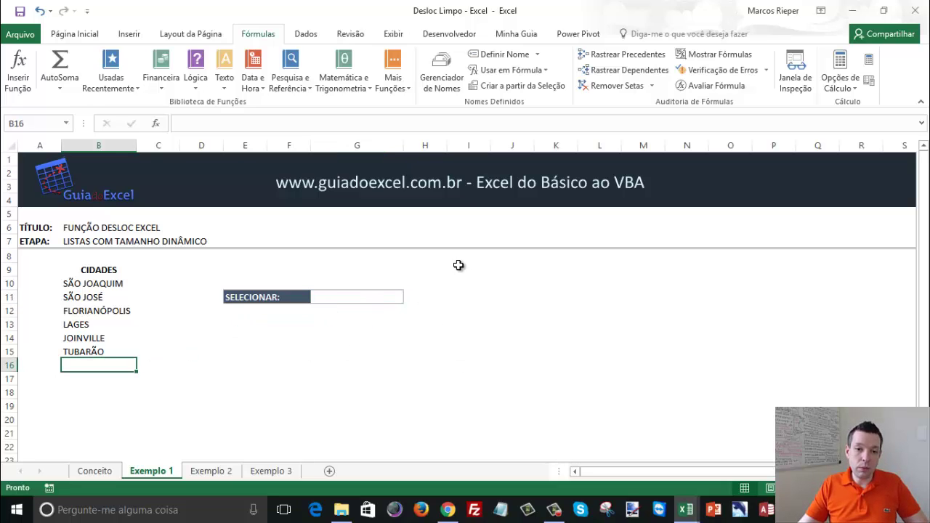
# Set the source of G11's list validation to =Cidades and check the cell's drop-down options
pyautogui.click(376, 297)
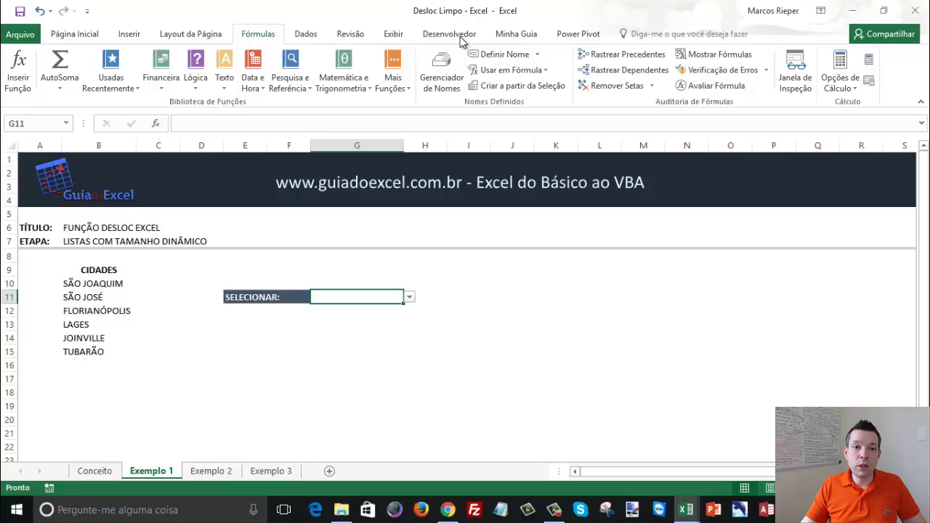
pyautogui.click(75, 34)
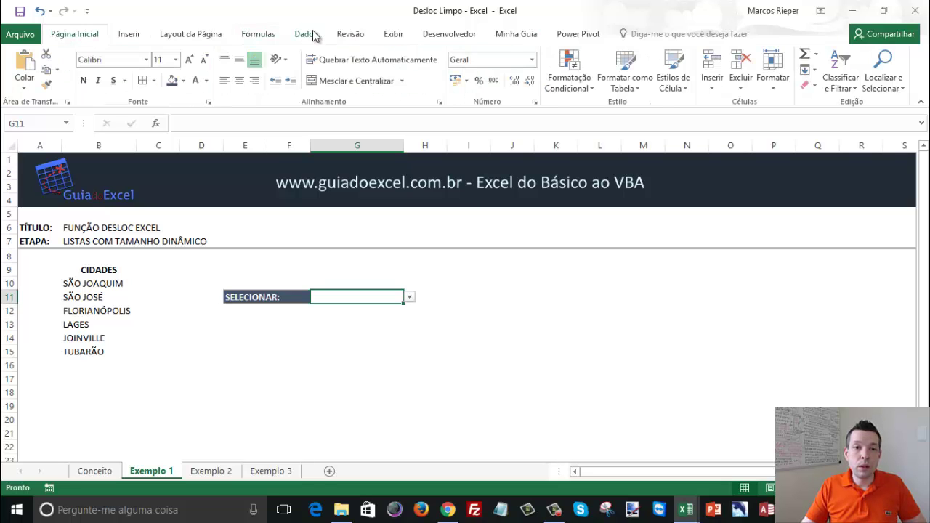
pyautogui.click(305, 34)
pyautogui.click(491, 85)
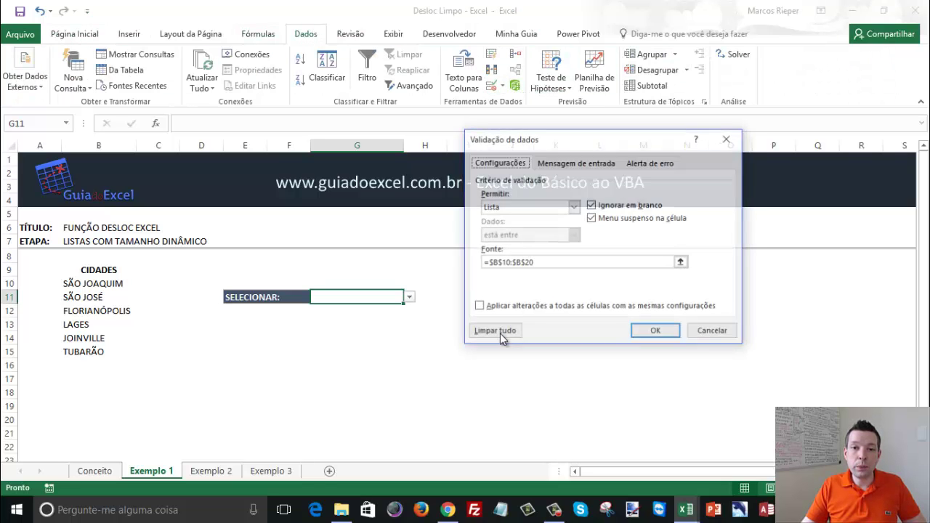
pyautogui.moveTo(491, 263); pyautogui.dragTo(649, 264)
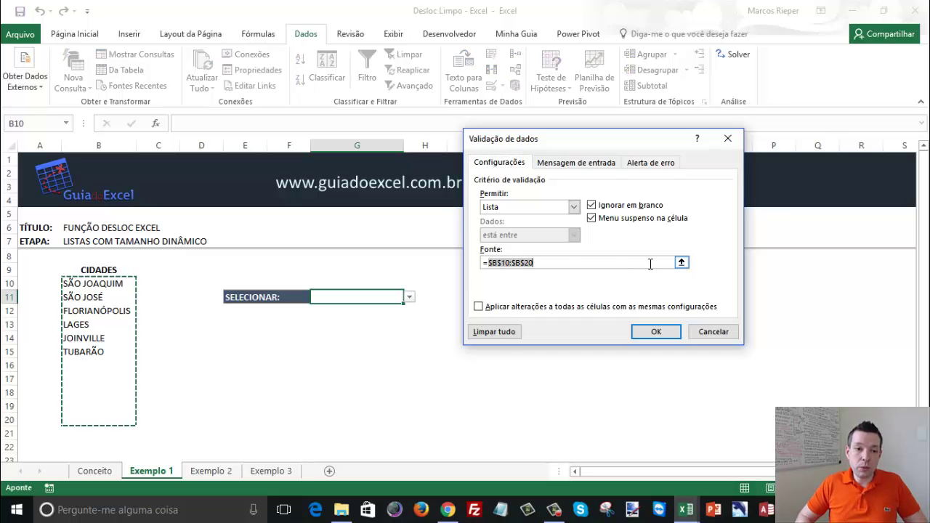
pyautogui.write('d')
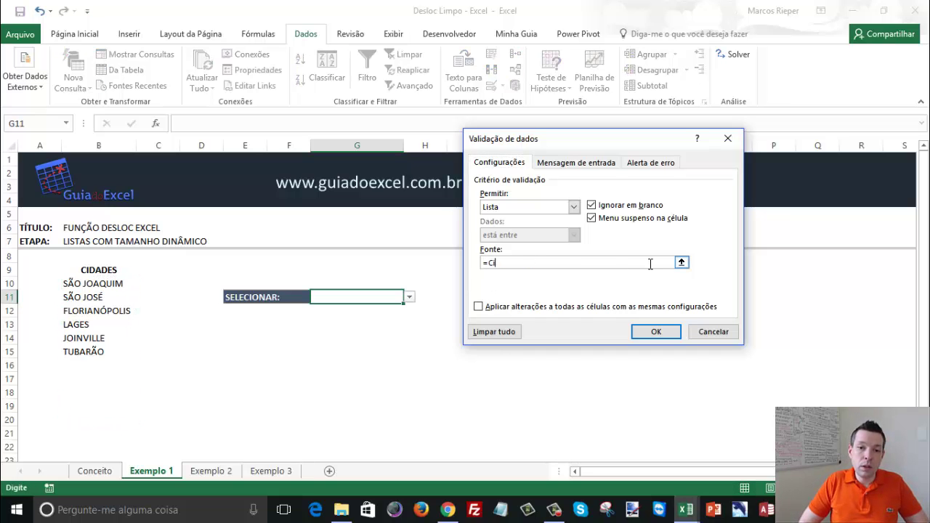
pyautogui.write('idades')
pyautogui.click(657, 332)
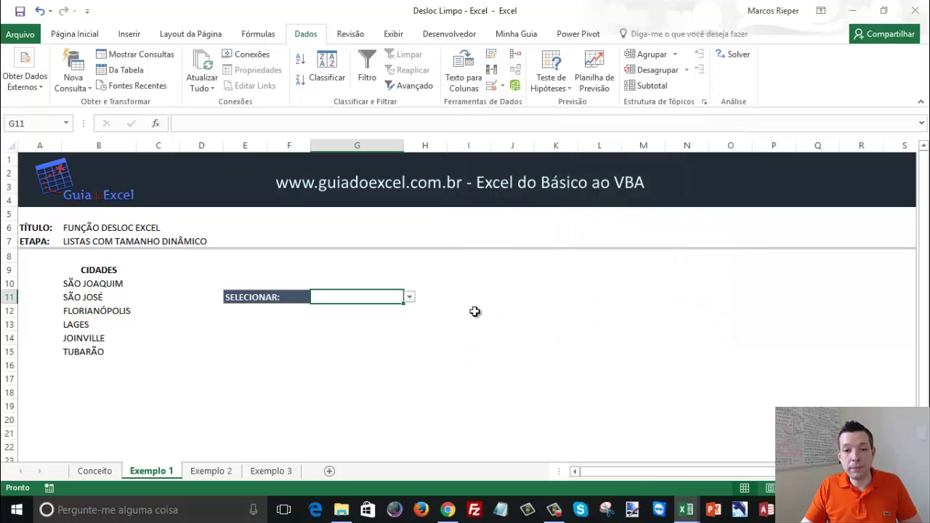
pyautogui.click(409, 298)
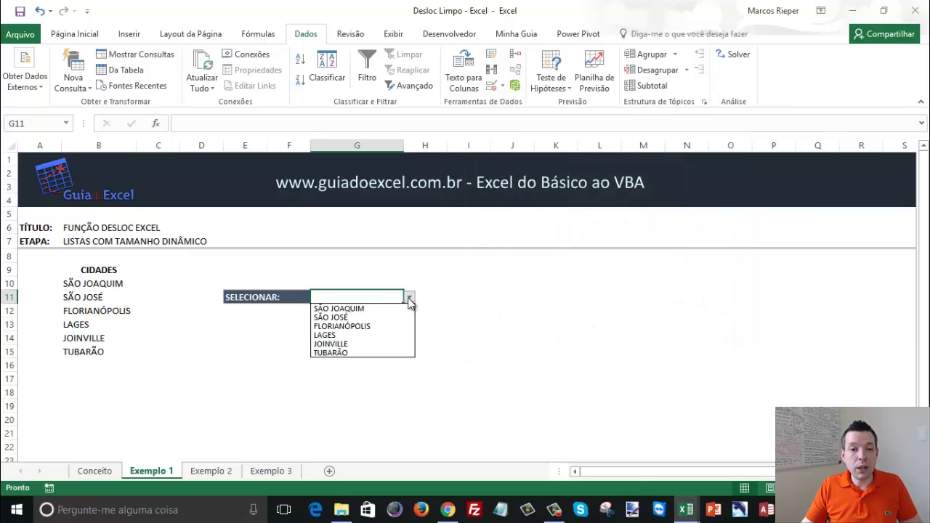
pyautogui.press('Escape')
# Add GUARAMIRIM to the city list in B16 and check the drop-down in G11
pyautogui.click(103, 367)
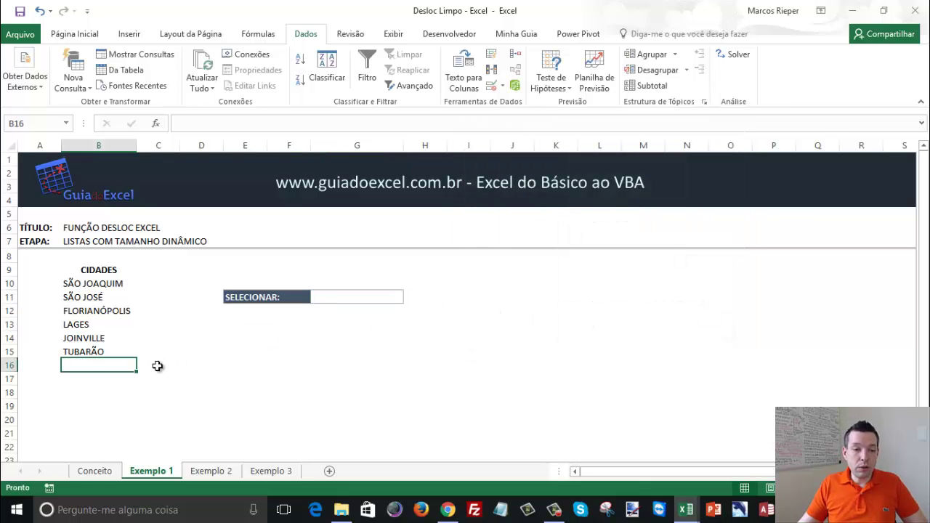
pyautogui.write('GUA')
pyautogui.press('BackSpace')
pyautogui.press('BackSpace')
pyautogui.press('BackSpace')
pyautogui.write('GA')
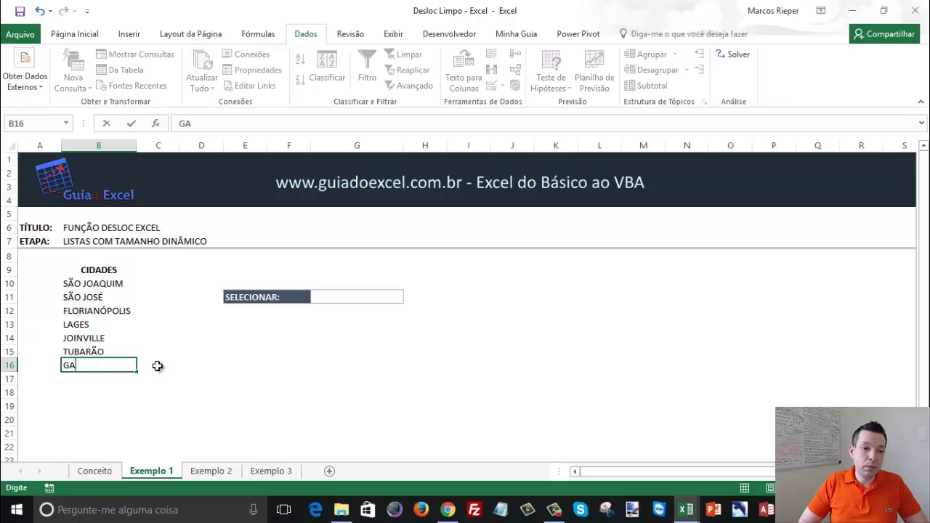
pyautogui.press('BackSpace')
pyautogui.write('URA')
pyautogui.press('BackSpace')
pyautogui.press('BackSpace')
pyautogui.write('ARAMIR')
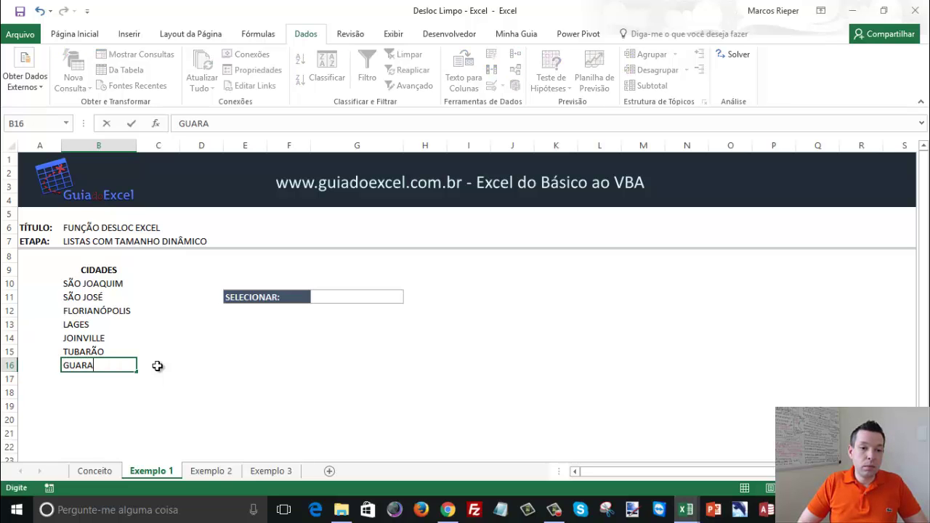
pyautogui.write('IM')
pyautogui.press('Return')
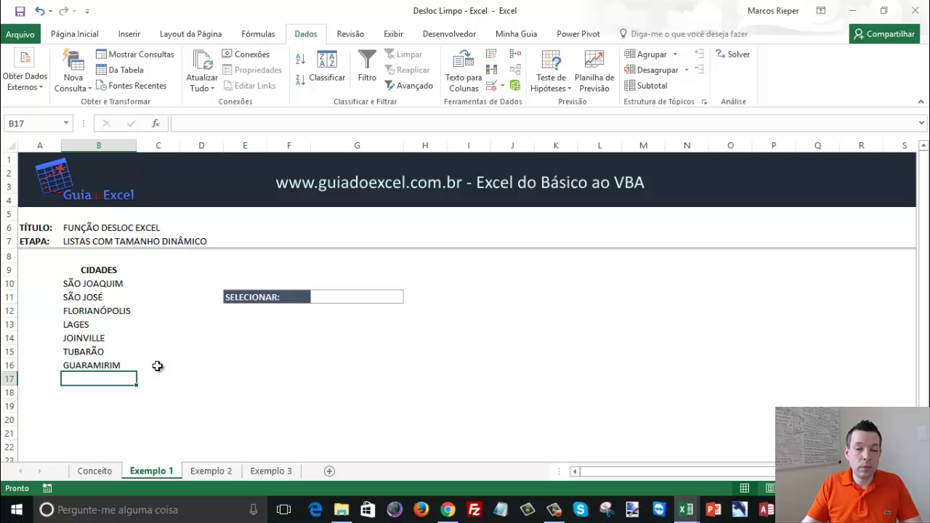
pyautogui.click(363, 297)
pyautogui.click(410, 297)
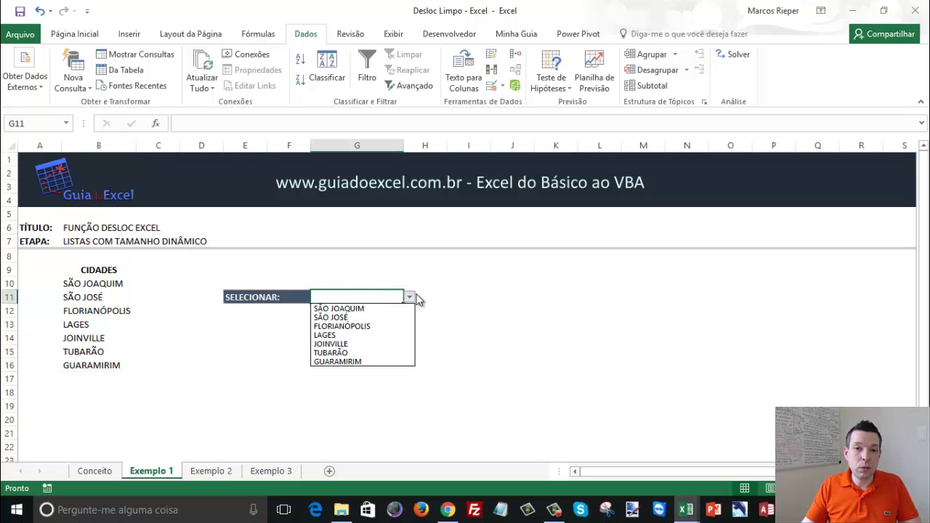
pyautogui.click(85, 367)
# Add IMBITUBA to the city list in B17 and check the drop-down in G11
pyautogui.click(101, 375)
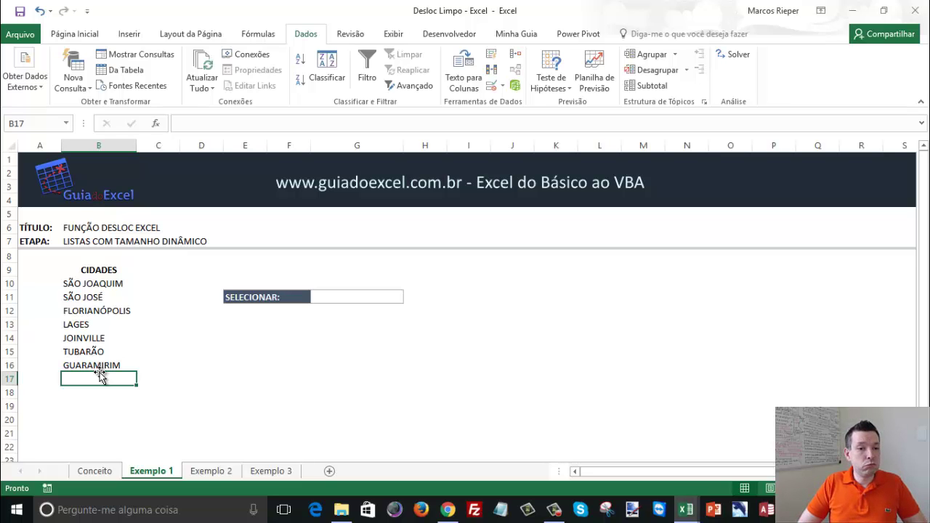
pyautogui.write('IMBITUBA')
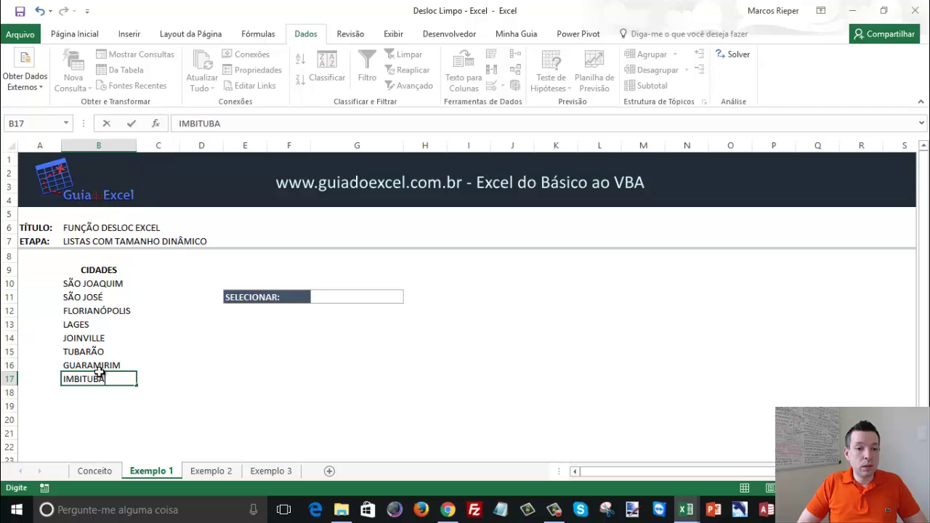
pyautogui.press('Return')
pyautogui.click(354, 297)
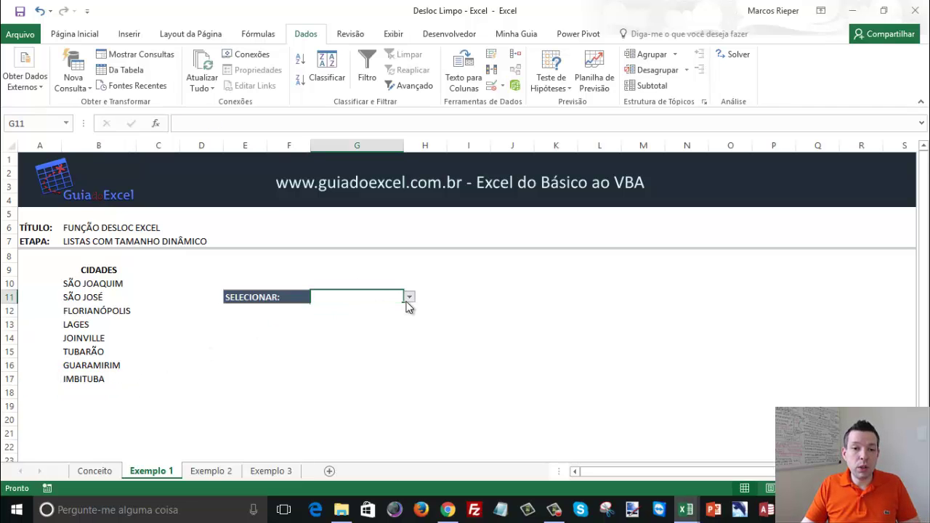
pyautogui.click(409, 298)
pyautogui.click(95, 374)
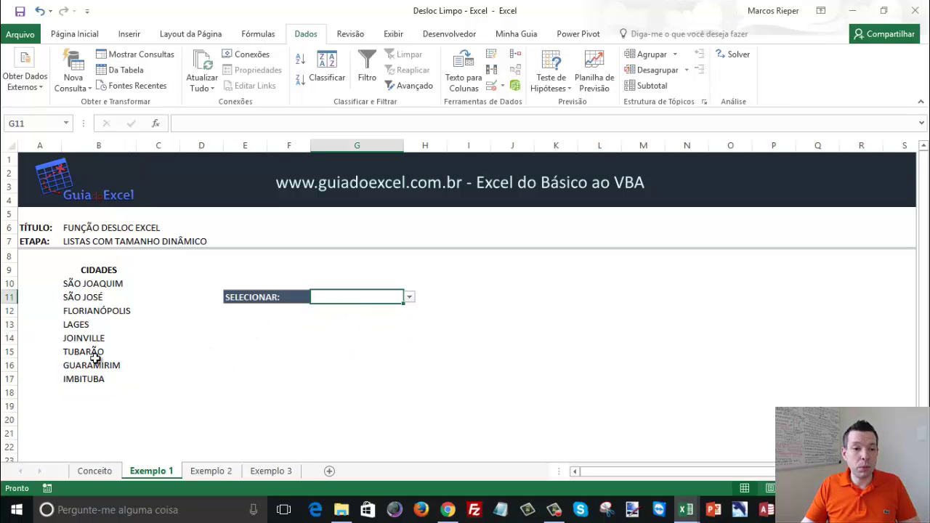
# Clear the cities in B14:B19 and check the drop-down options in G11
pyautogui.moveTo(97, 338); pyautogui.dragTo(94, 401)
pyautogui.press('Delete')
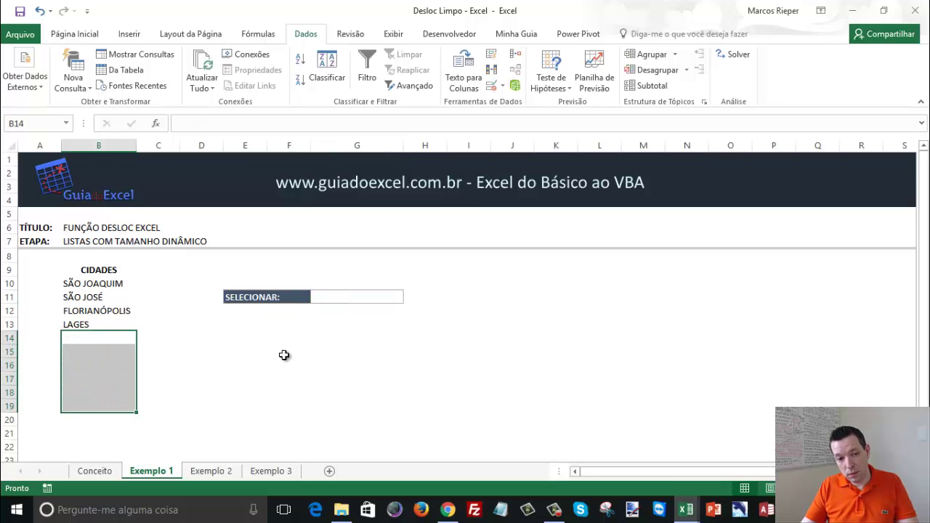
pyautogui.click(380, 298)
pyautogui.click(410, 298)
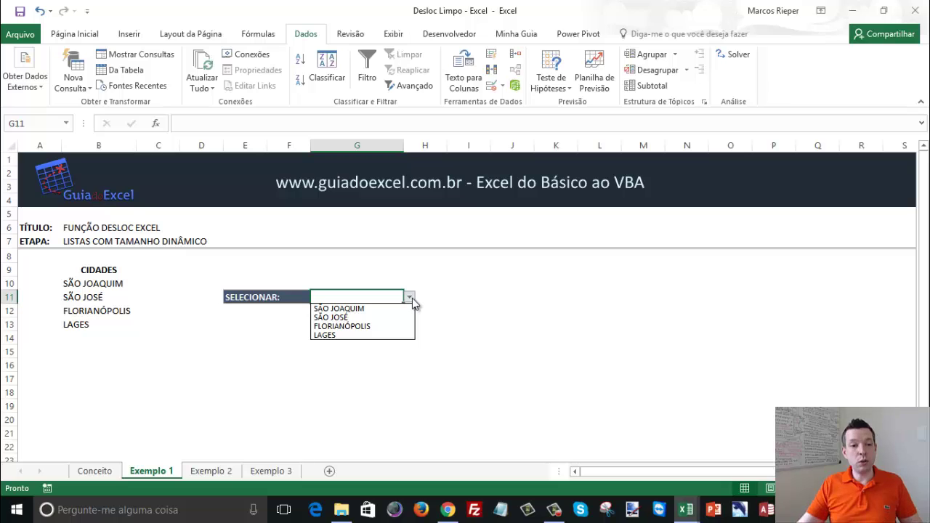
pyautogui.click(114, 326)
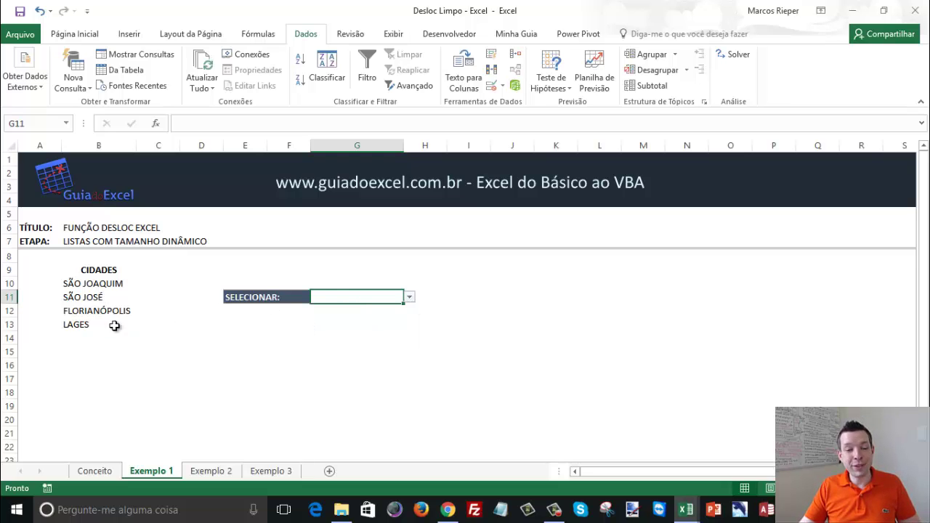
# On the Exemplo 2 sheet, insert a column chart from the seller table C9:D17 and place it beside the table
pyautogui.click(212, 471)
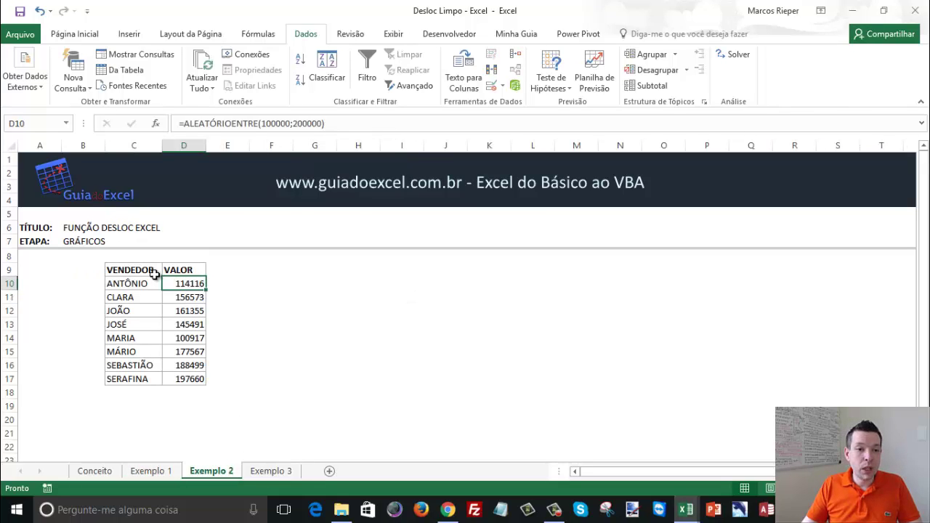
pyautogui.click(138, 395)
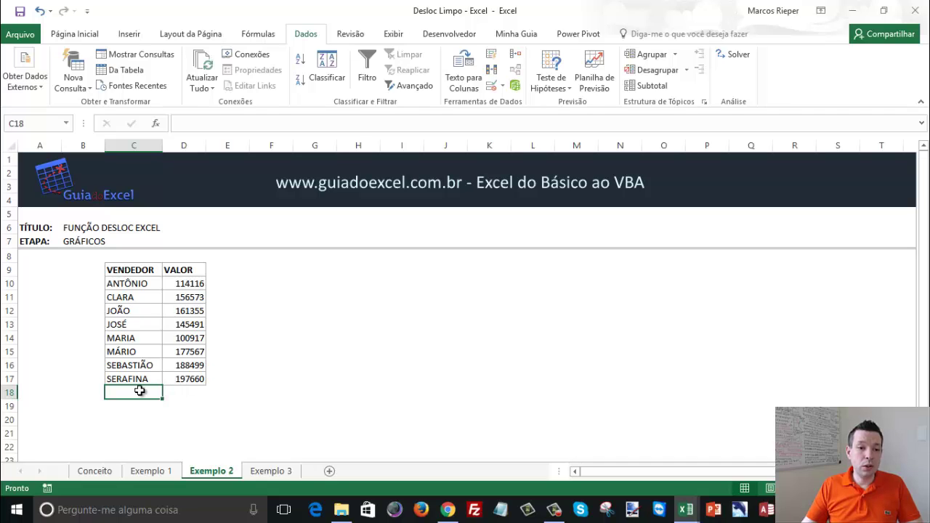
pyautogui.moveTo(135, 393); pyautogui.dragTo(182, 389)
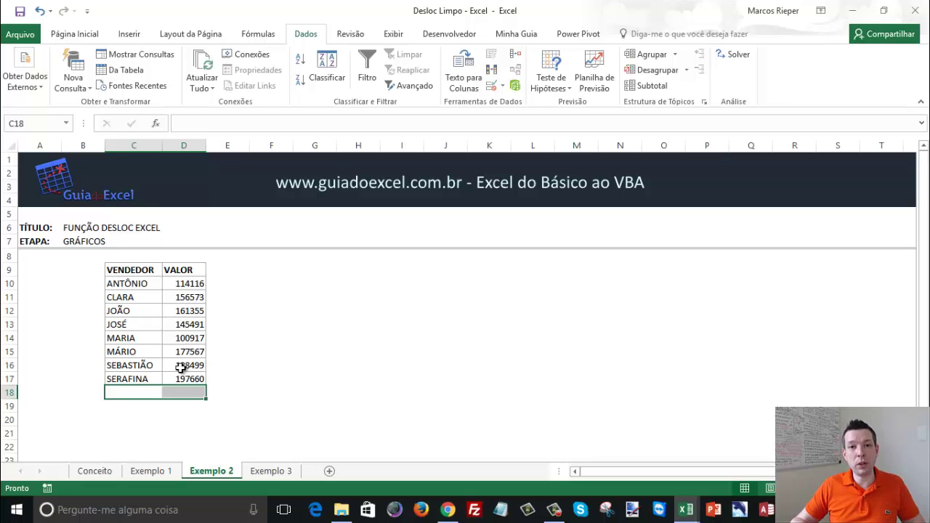
pyautogui.moveTo(181, 379); pyautogui.dragTo(116, 270)
pyautogui.hotkey('alt', 'F1')
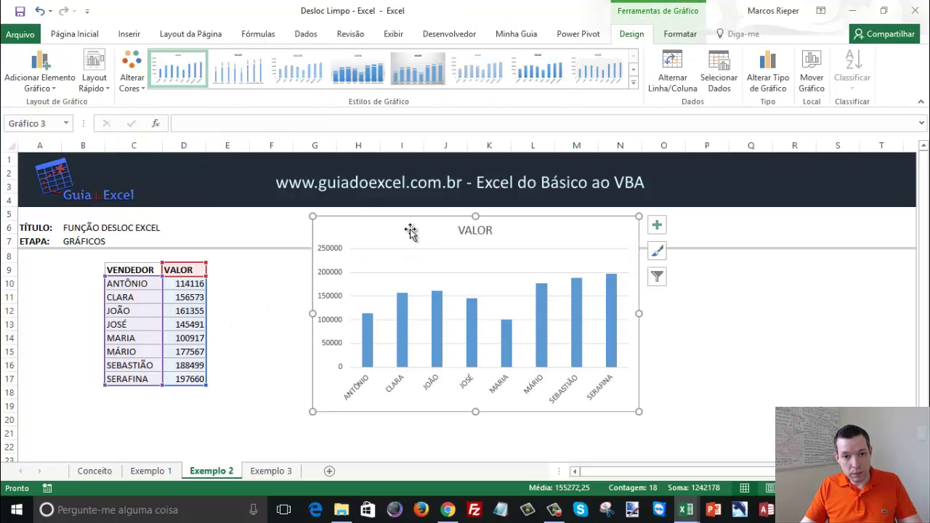
pyautogui.moveTo(392, 217); pyautogui.dragTo(365, 262)
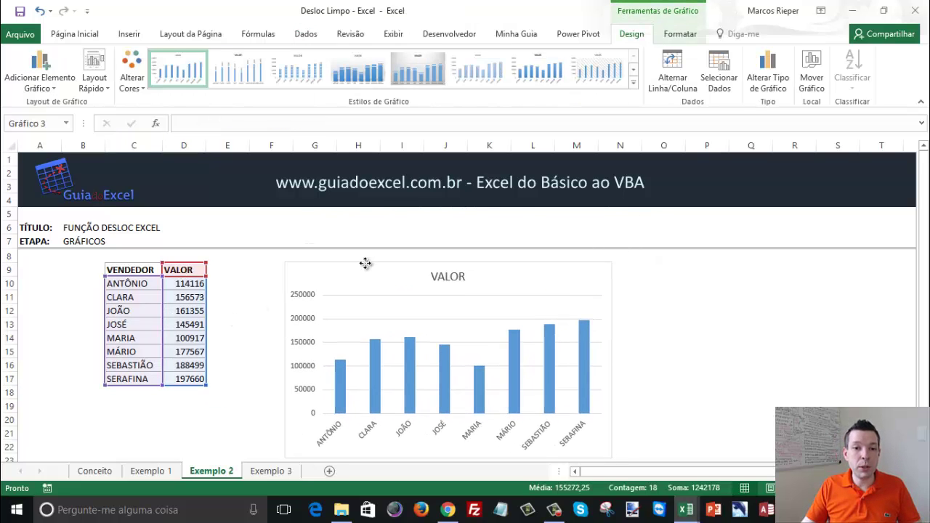
# Add a row below the seller table with TESTE in C18 and 50000 in D18
pyautogui.click(129, 395)
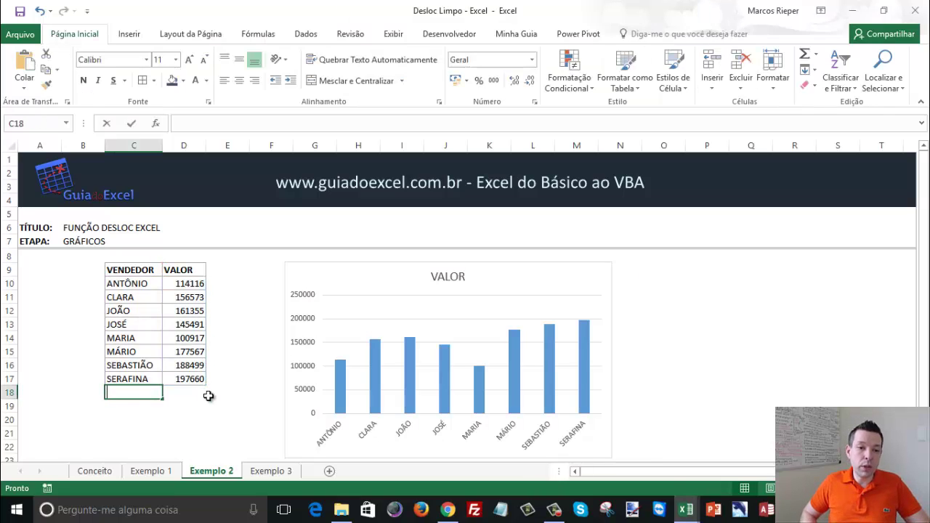
pyautogui.write('TESTE')
pyautogui.press('Return')
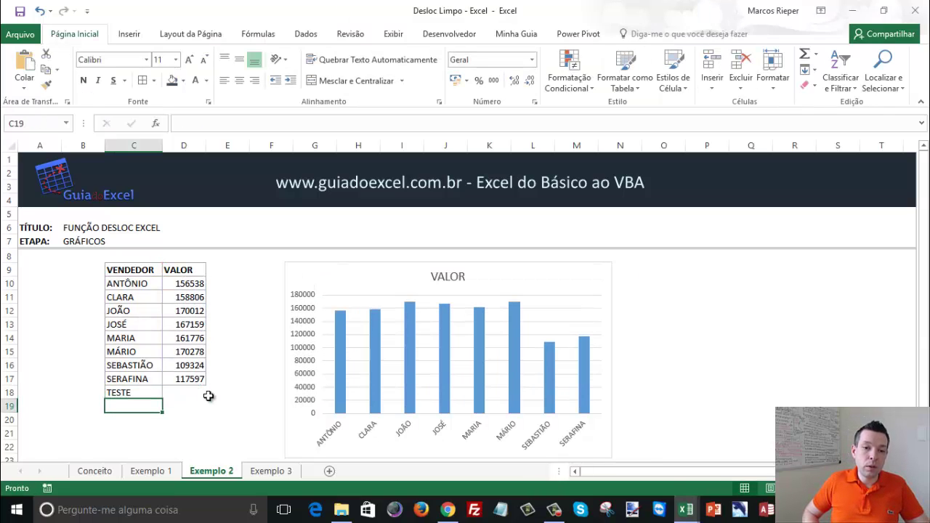
pyautogui.press('Up')
pyautogui.press('Right')
pyautogui.write('50000')
pyautogui.press('Return')
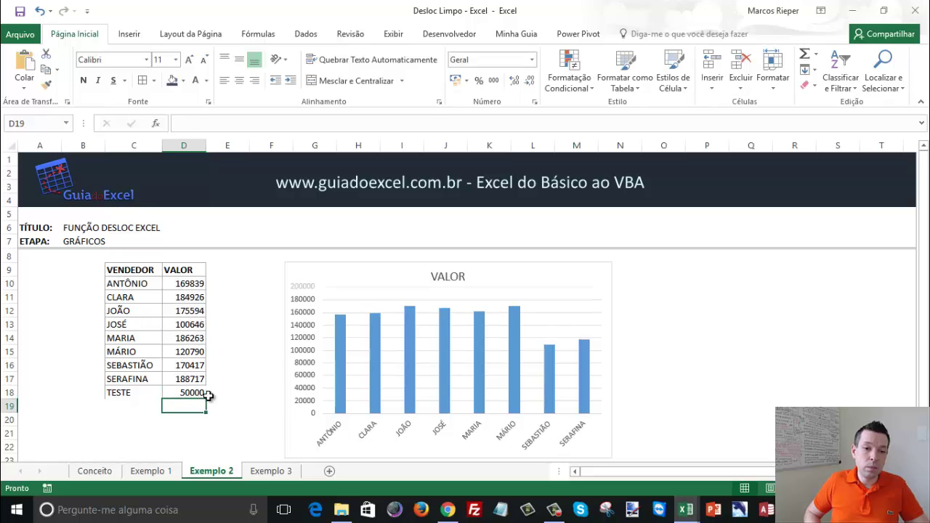
# Try extending the chart's source range to include the TESTE row 18, and undo that extension
pyautogui.press('Up')
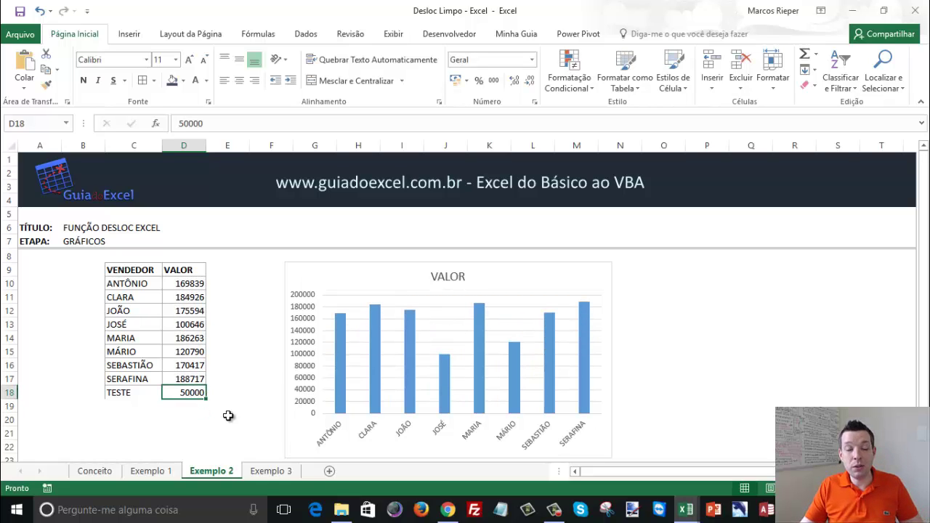
pyautogui.click(338, 268)
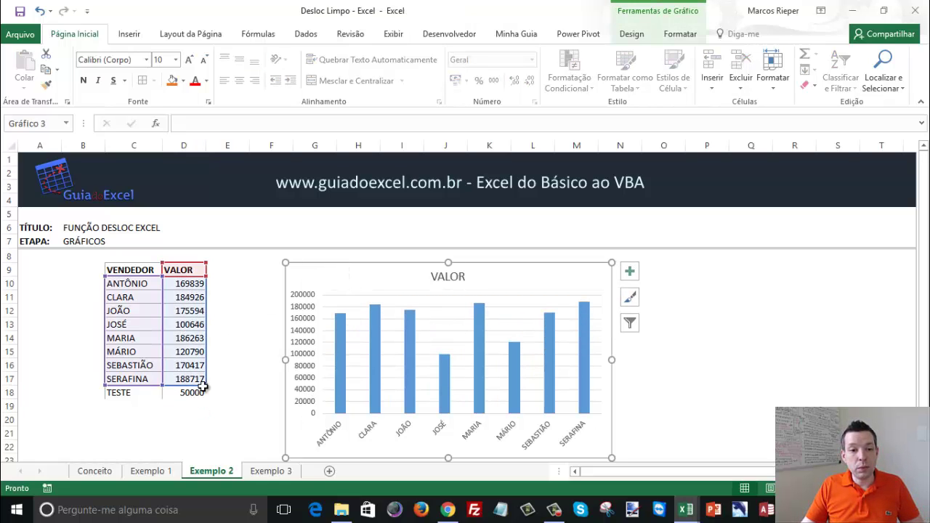
pyautogui.moveTo(206, 385); pyautogui.dragTo(207, 398)
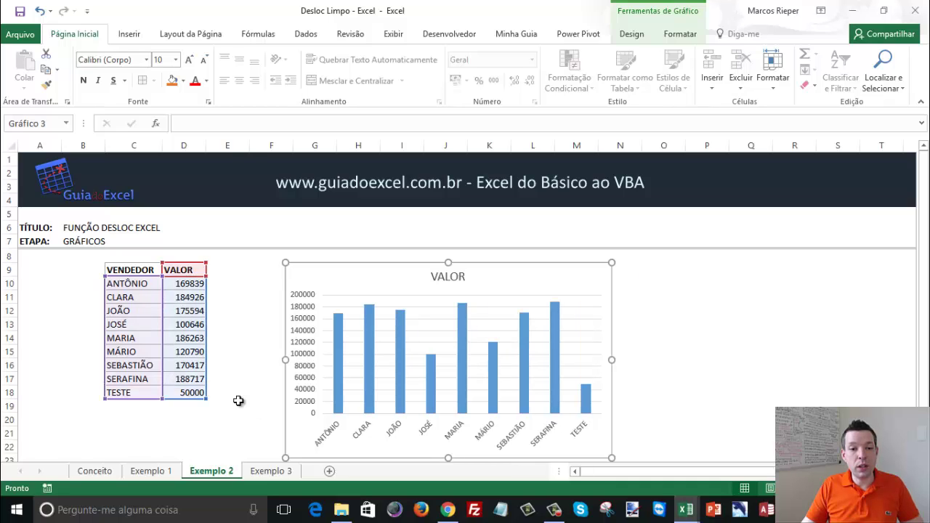
pyautogui.click(240, 404)
pyautogui.hotkey('ctrl', 'z')
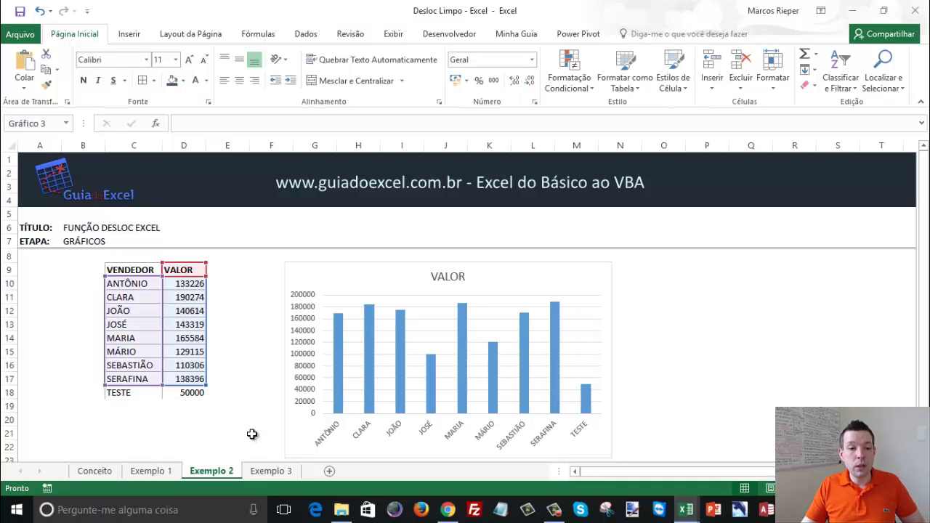
# Clear the TESTE entry from C18:D18 and paste the blank cells C20:D20 over it to remove its formatting
pyautogui.moveTo(135, 392); pyautogui.dragTo(176, 416)
pyautogui.press('Delete')
pyautogui.hotkey('ctrl', 'c')
pyautogui.click(151, 393)
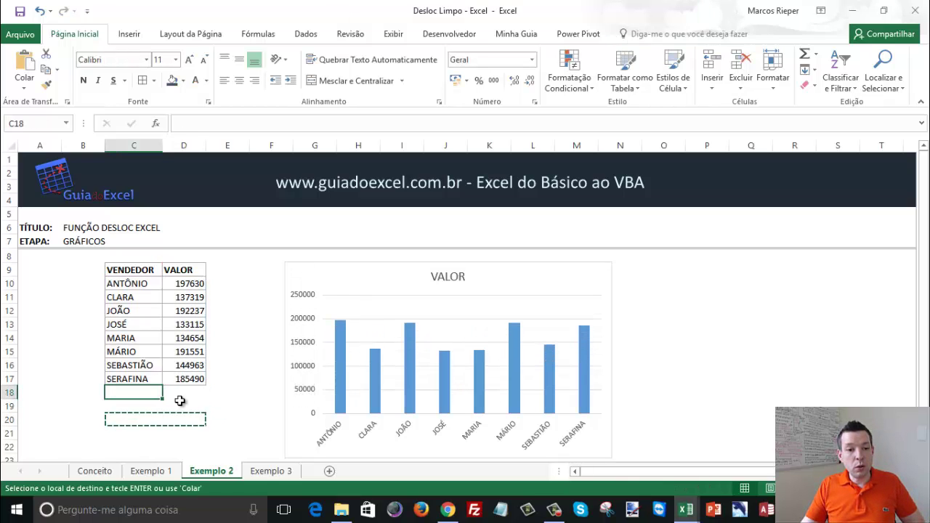
pyautogui.hotkey('ctrl', 'v')
pyautogui.click(194, 394)
pyautogui.press('Escape')
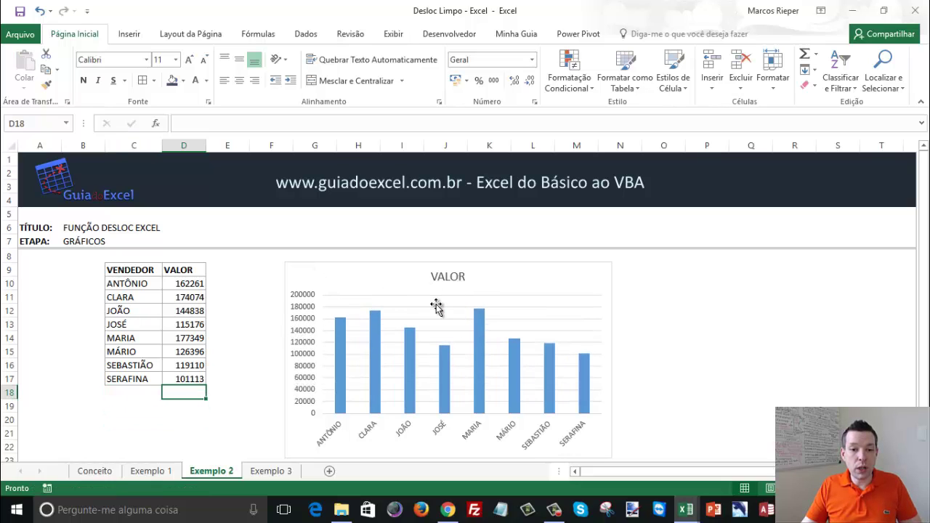
# Widen the VALOR column chart so that its side edge reaches column O
pyautogui.click(614, 359)
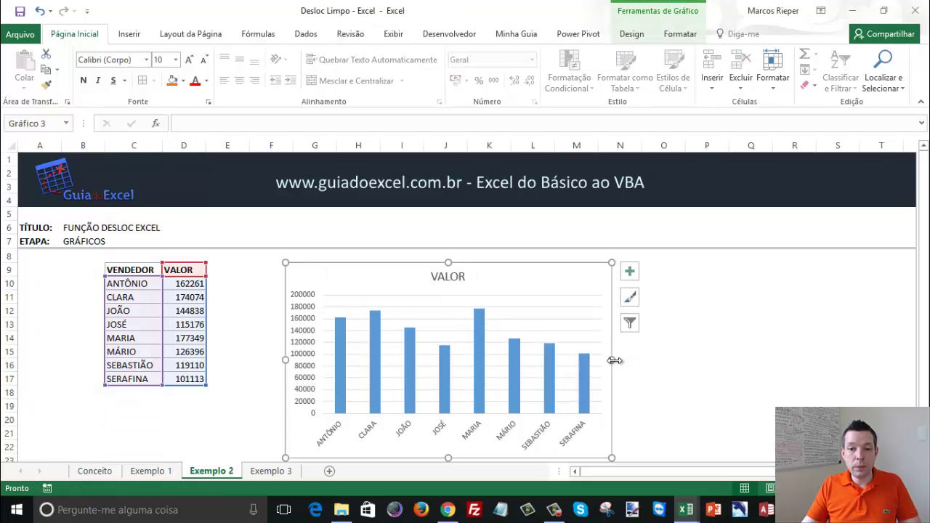
pyautogui.moveTo(614, 359); pyautogui.dragTo(678, 359)
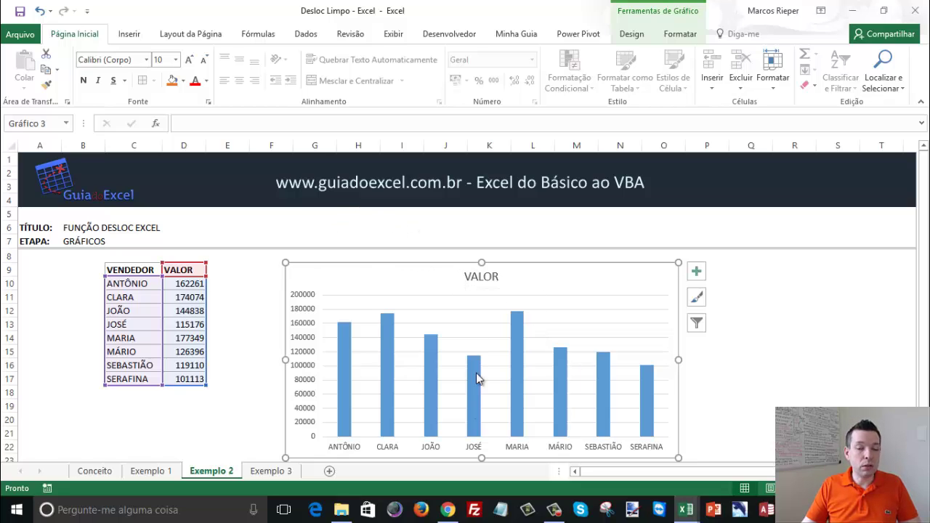
pyautogui.click(156, 344)
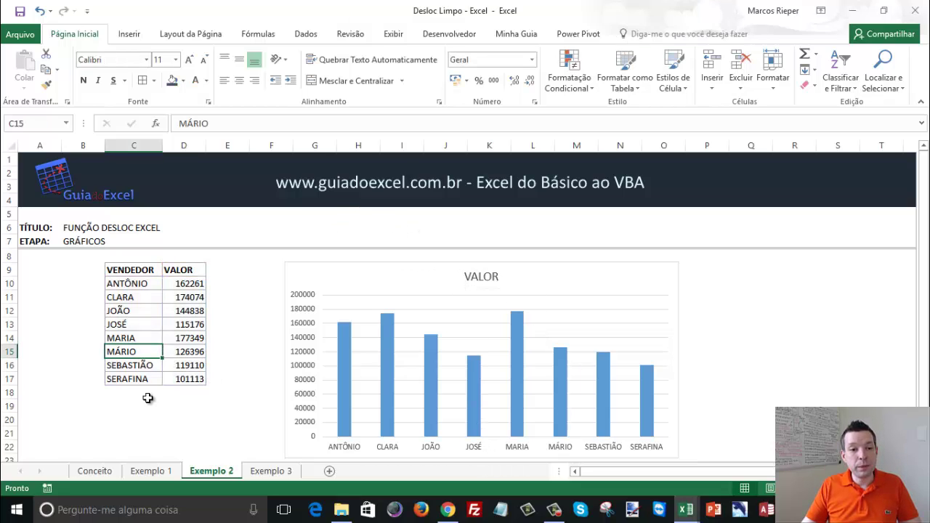
pyautogui.click(149, 396)
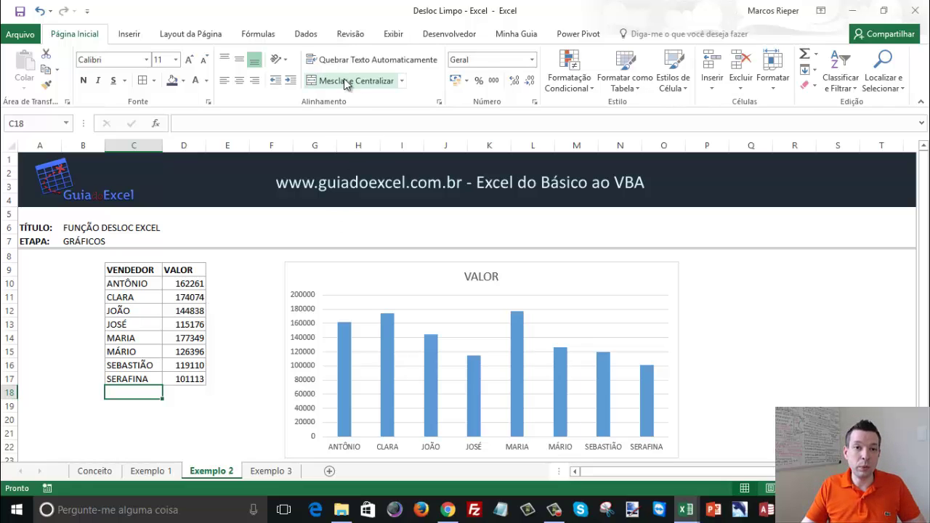
# Start a new defined name called Vendedores
pyautogui.click(306, 37)
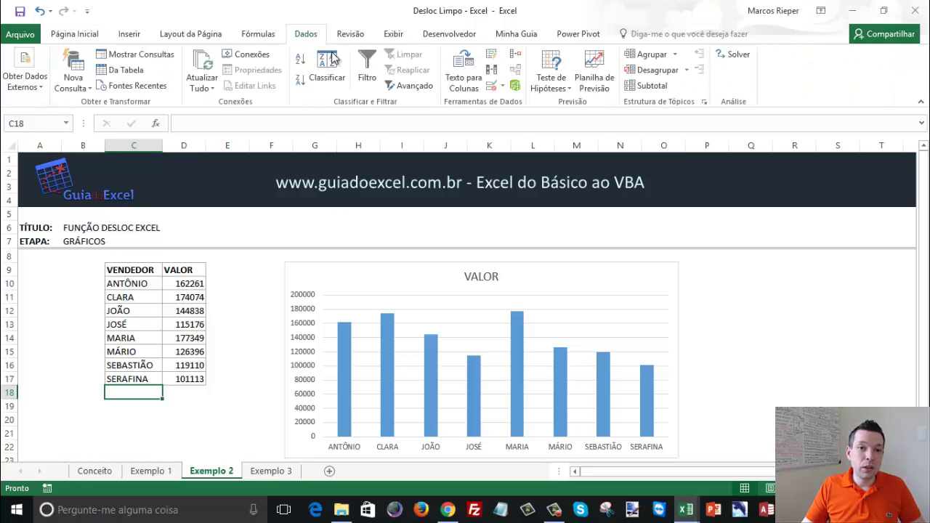
pyautogui.click(258, 34)
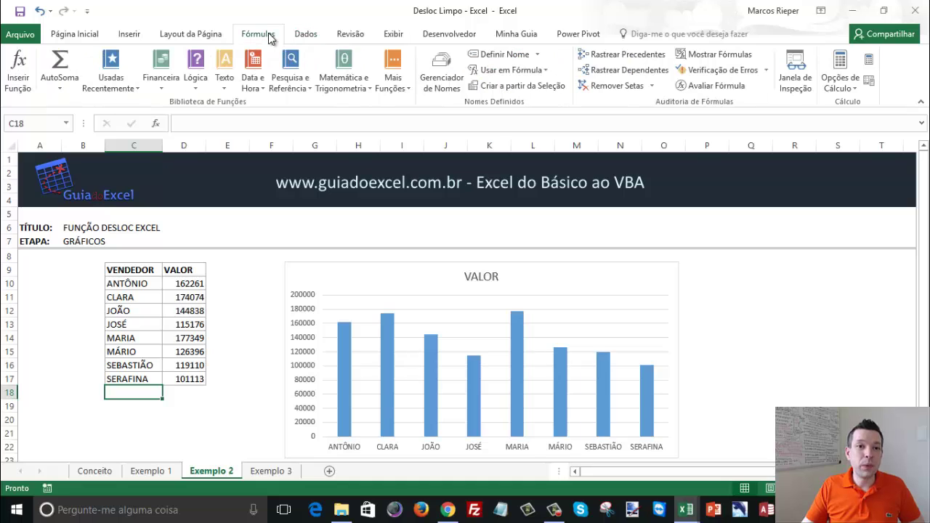
pyautogui.click(503, 55)
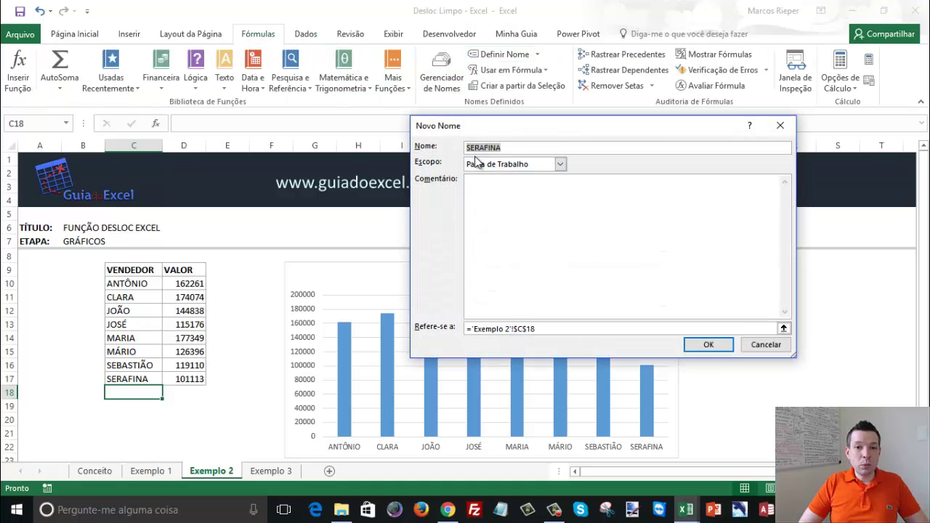
pyautogui.write('vE')
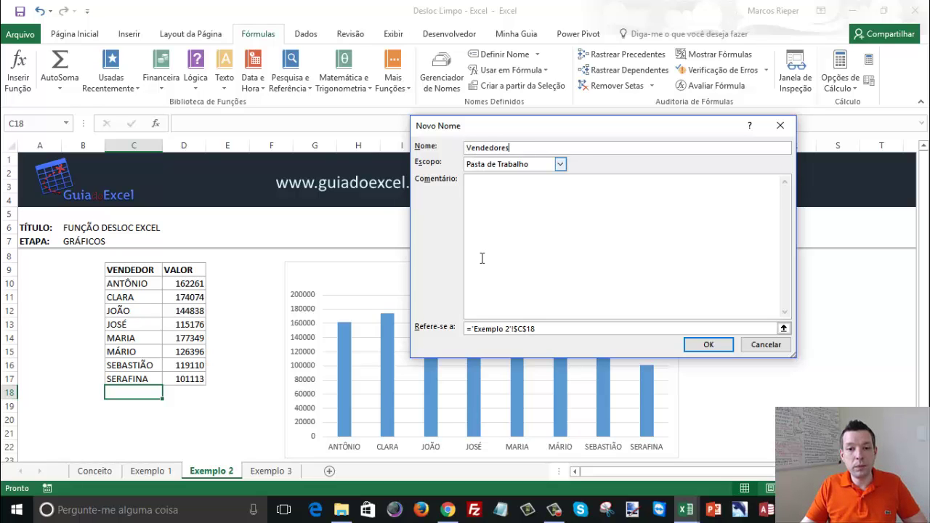
# Make Vendedores refer to =DESLOC('Exemplo 2'!$C$10;0;0;CONT.VALORES('Exemplo 2'!$C$10:$C$1048576);1) and save the name
pyautogui.moveTo(469, 329); pyautogui.dragTo(643, 342)
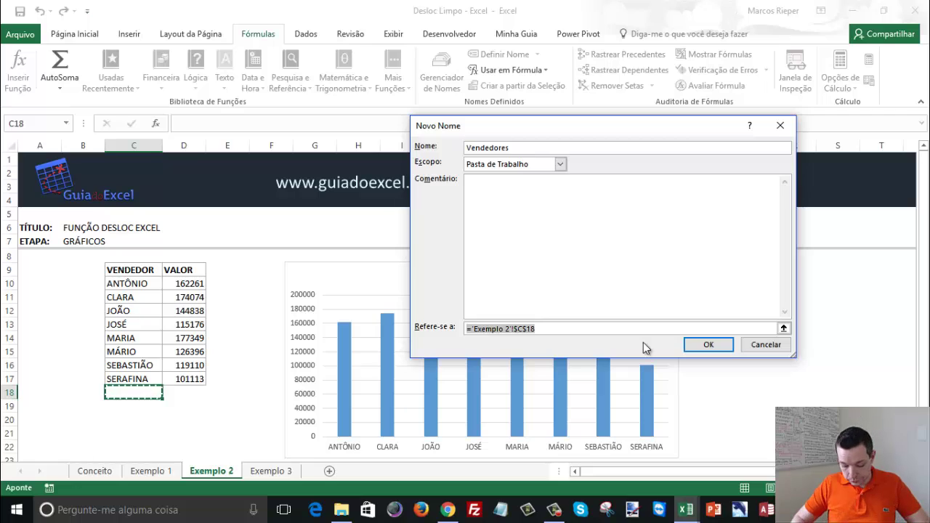
pyautogui.write('=')
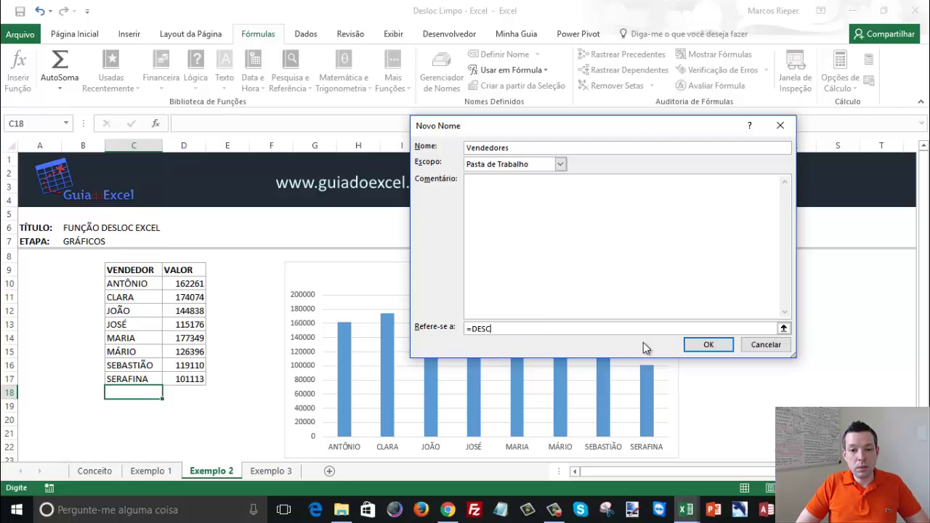
pyautogui.write('DESLOC(')
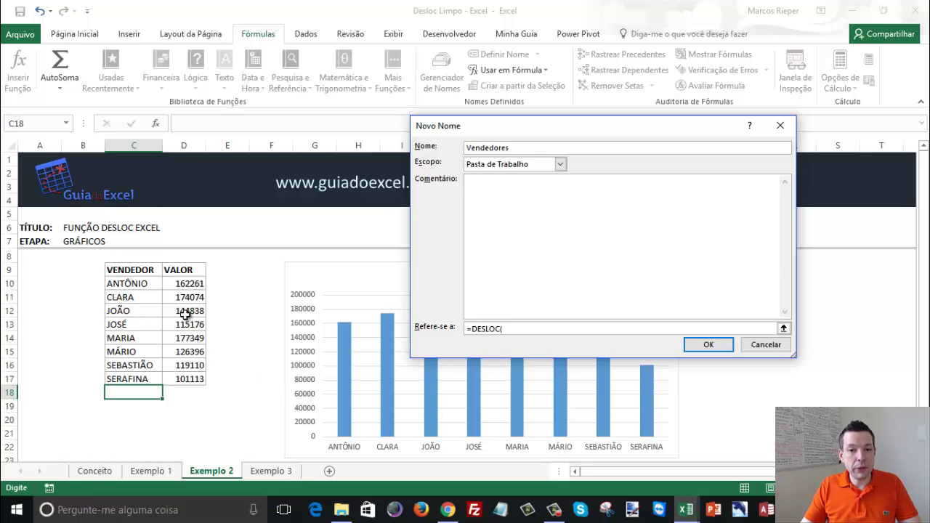
pyautogui.click(145, 285)
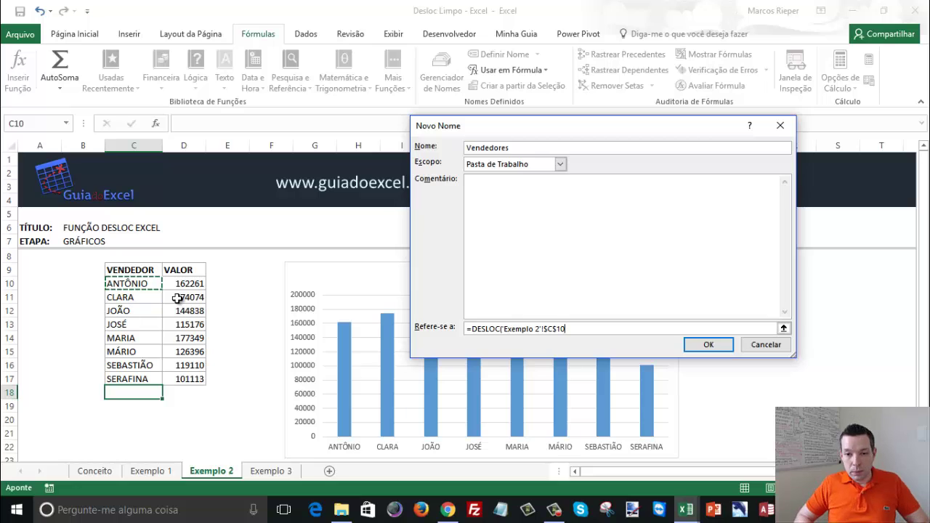
pyautogui.write(';0;0')
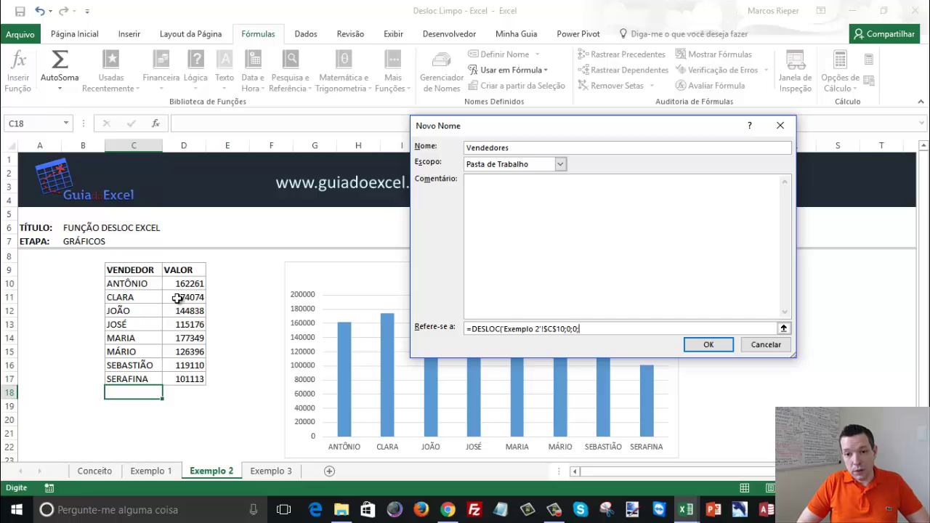
pyautogui.write('CONT.VALORES')
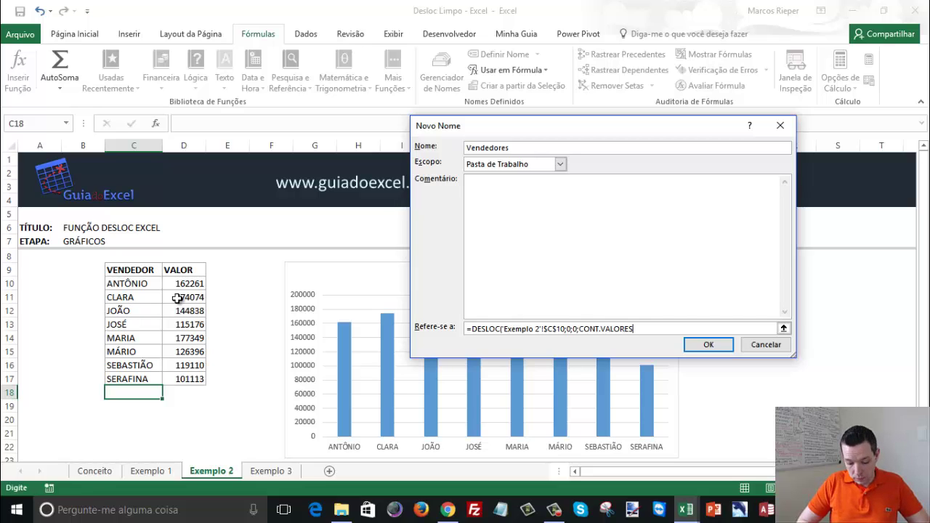
pyautogui.write('(')
pyautogui.click(145, 284)
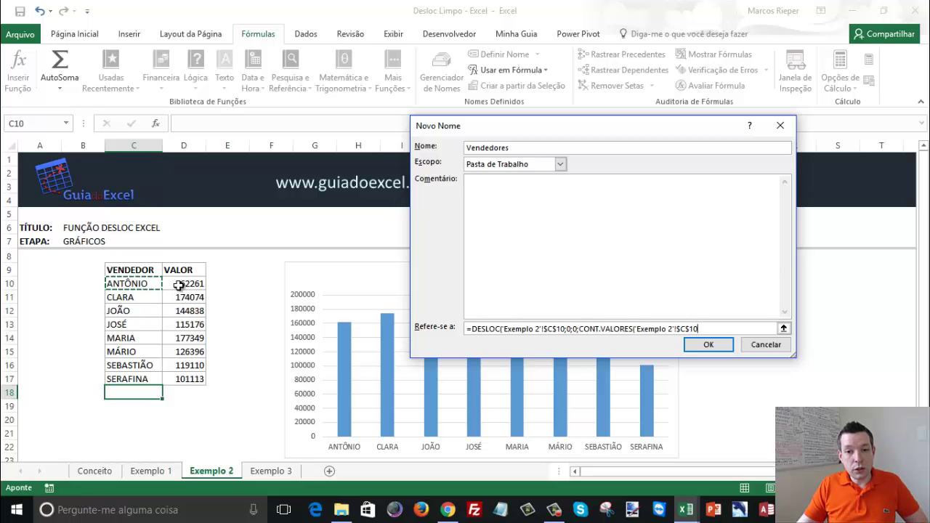
pyautogui.hotkey('ctrl', 'shift', 'Down')
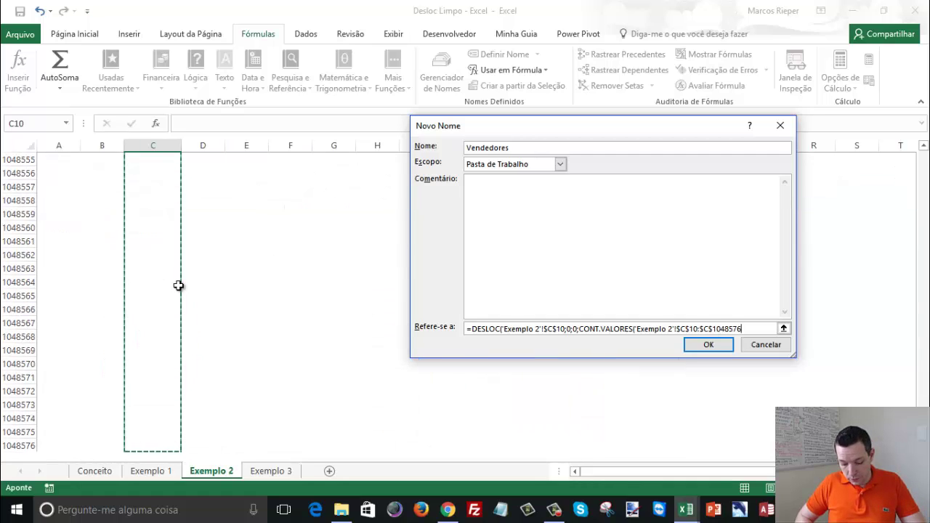
pyautogui.write(');1')
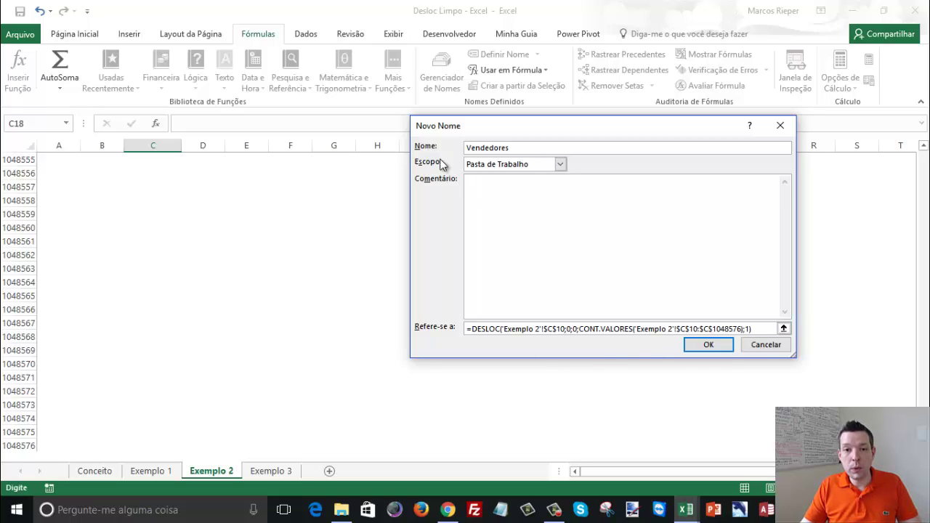
pyautogui.click(703, 346)
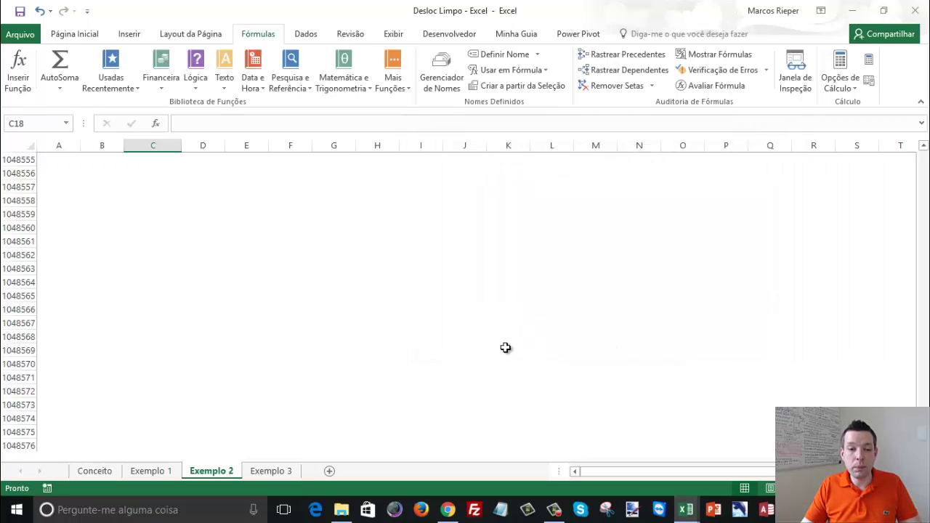
# Return to the seller table, select D10, review the existing defined names and start a new one called ValorVendas
pyautogui.hotkey('ctrl', 'Up')
pyautogui.hotkey('ctrl', 'Up')
pyautogui.press('Down')
pyautogui.press('Down')
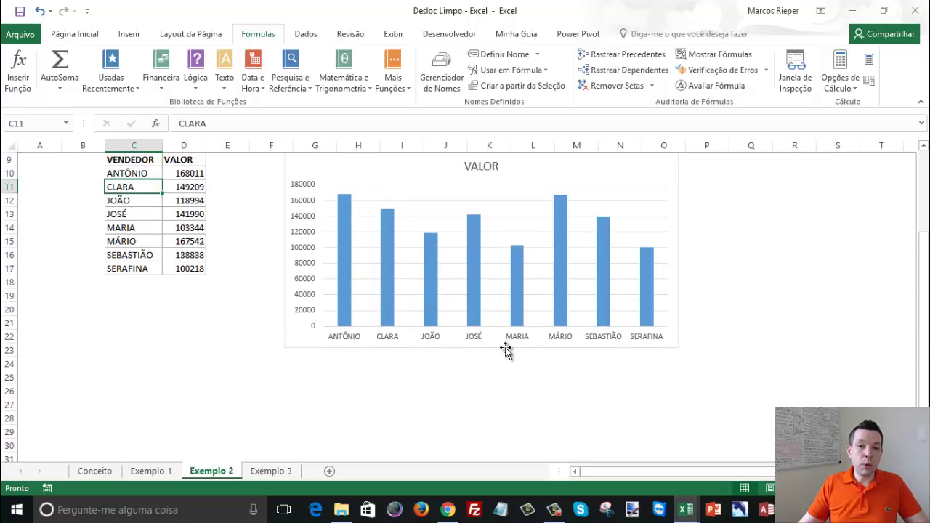
pyautogui.click(188, 289)
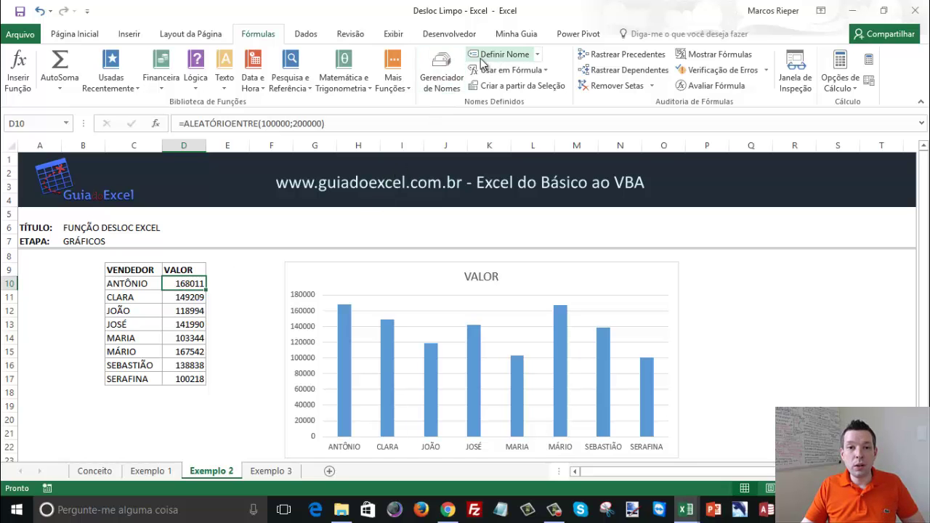
pyautogui.click(451, 70)
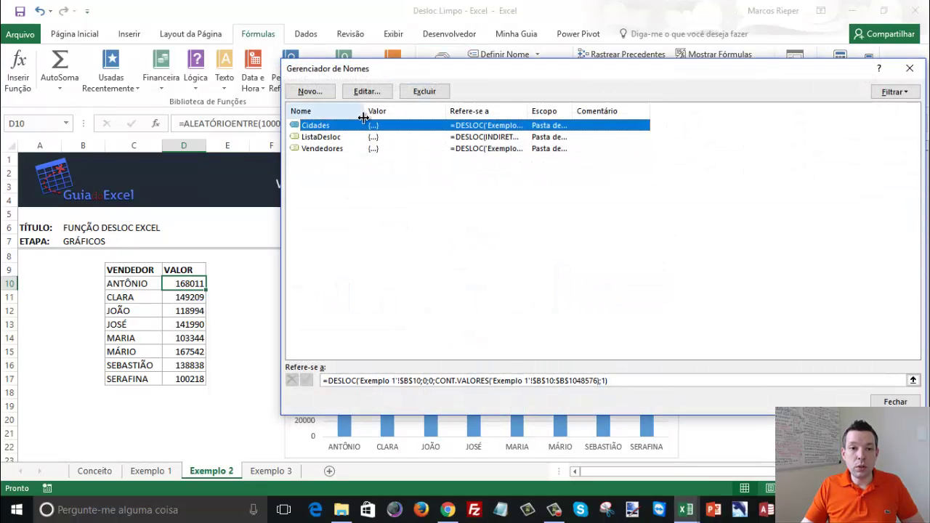
pyautogui.click(329, 140)
pyautogui.click(332, 149)
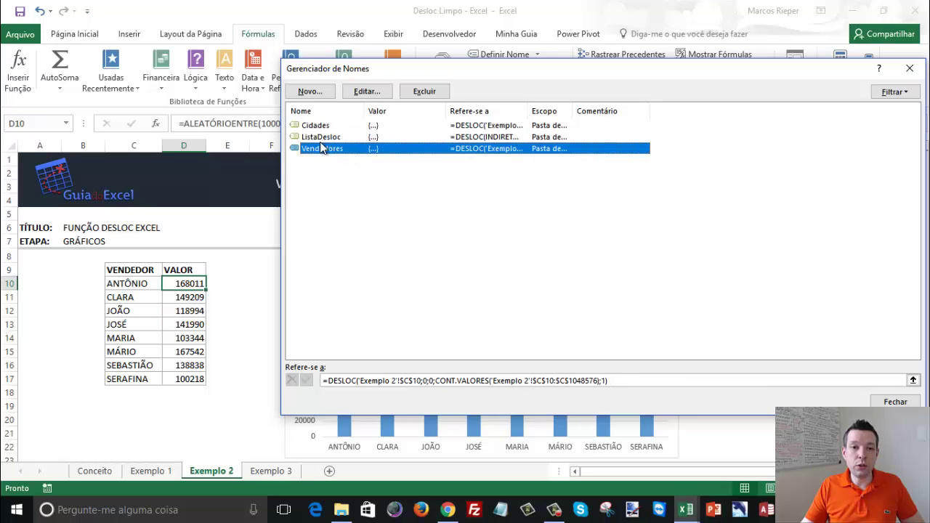
pyautogui.click(309, 92)
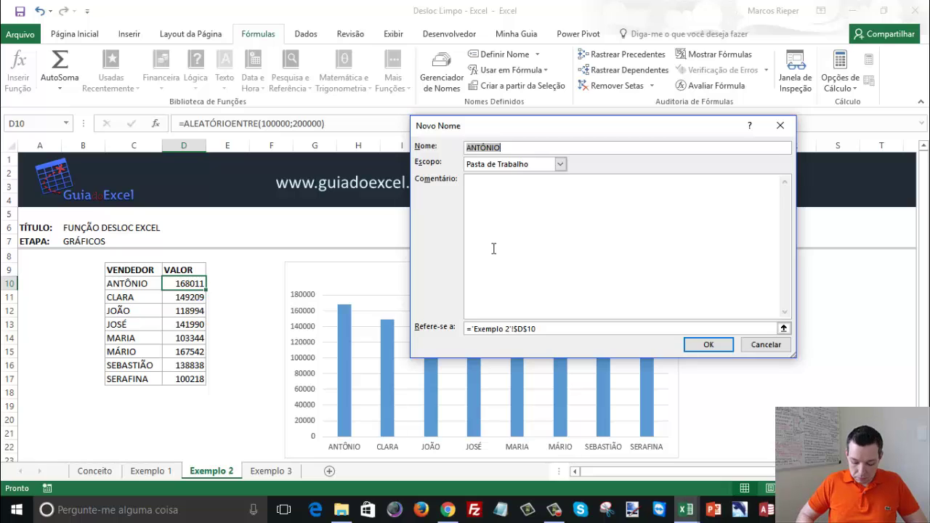
pyautogui.write('v')
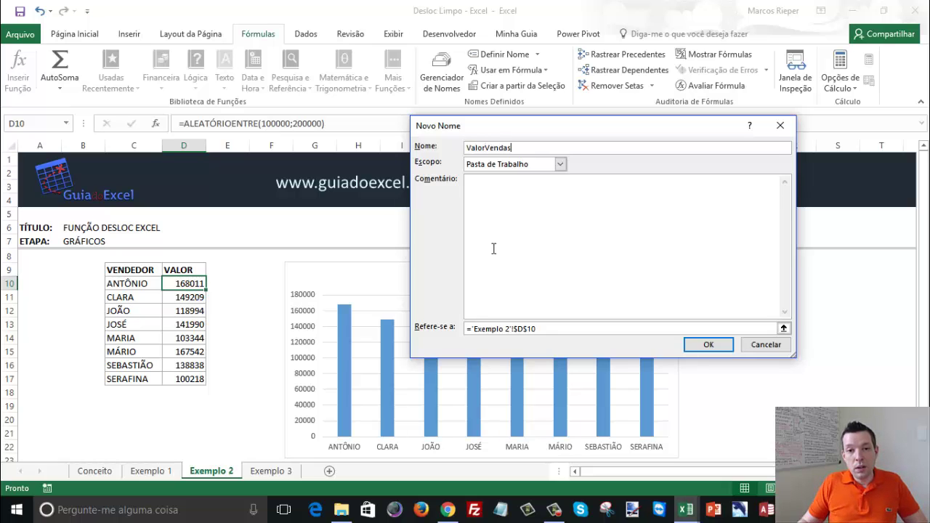
# Replace the ValorVendas reference with the start of a DESLOC formula: =DESLOC('Exemplo 2'!$D$10;0;0;
pyautogui.moveTo(471, 330); pyautogui.dragTo(866, 331)
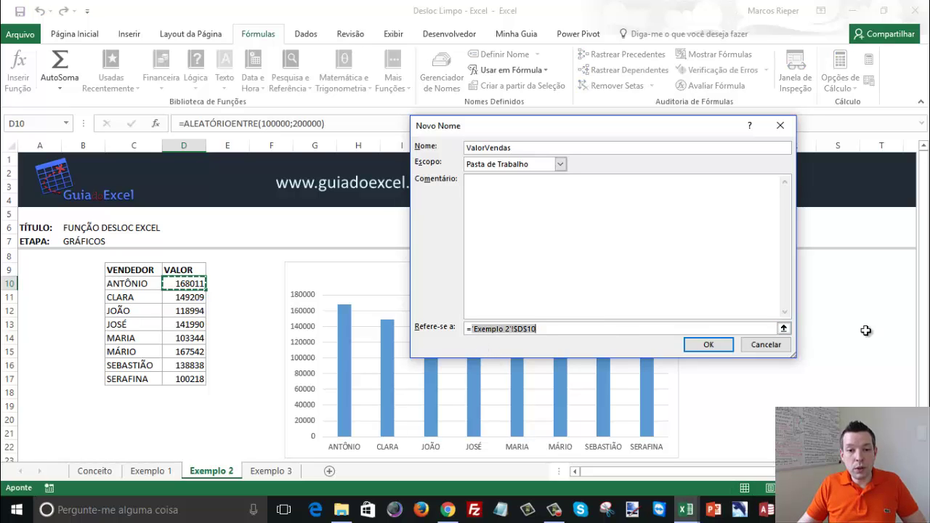
pyautogui.write('DESLOC')
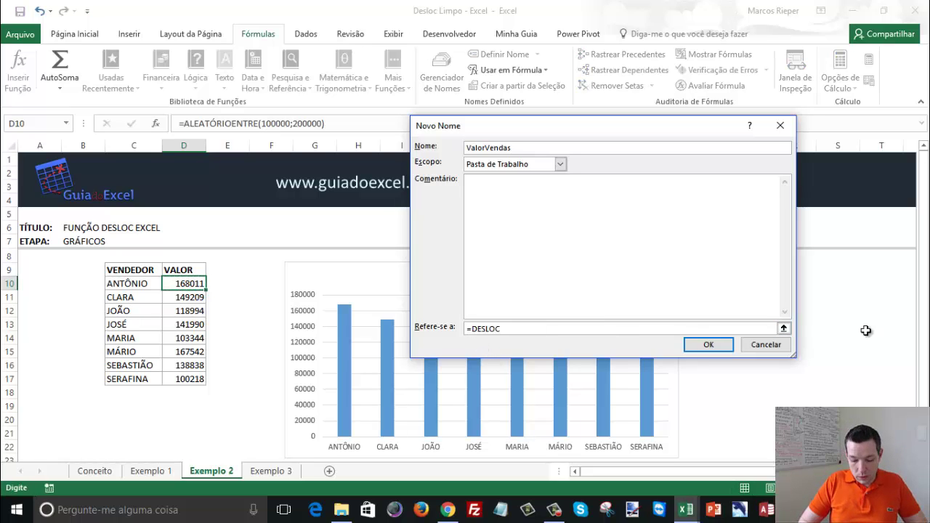
pyautogui.write('(')
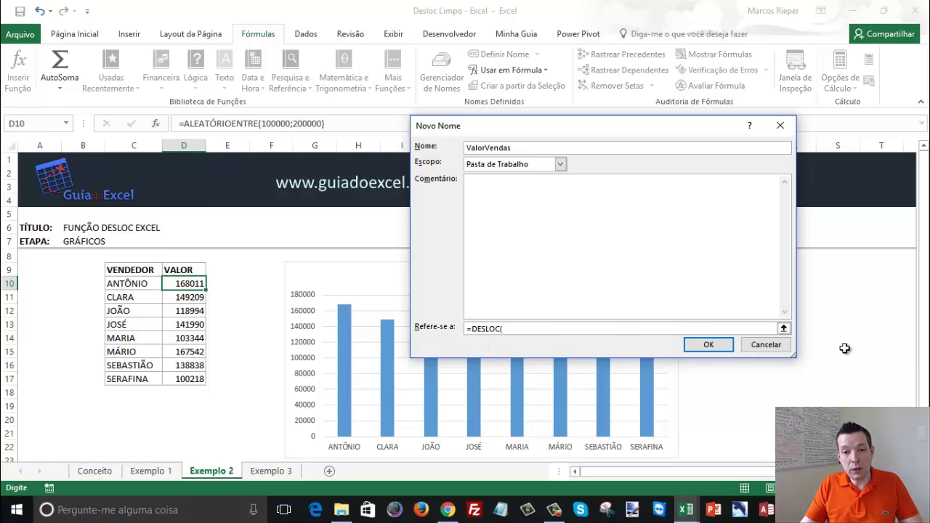
pyautogui.click(177, 281)
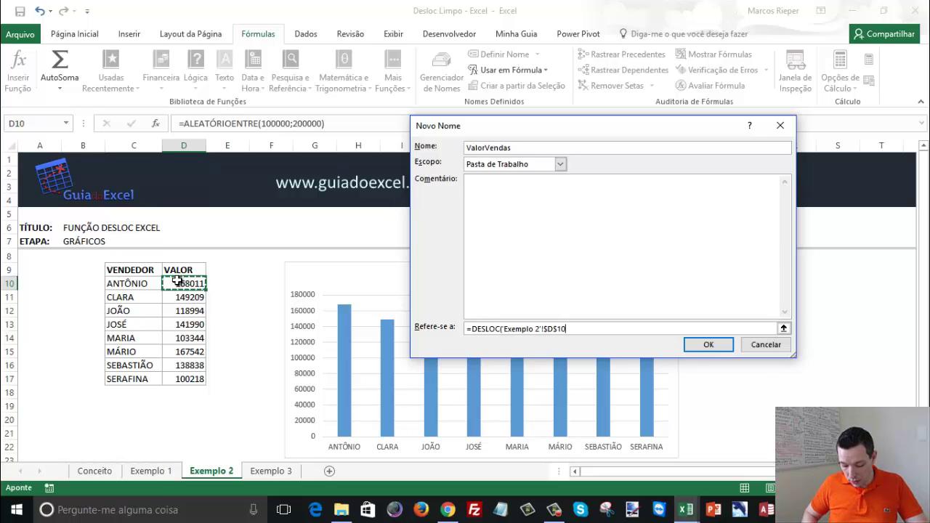
pyautogui.write(';0;0;')
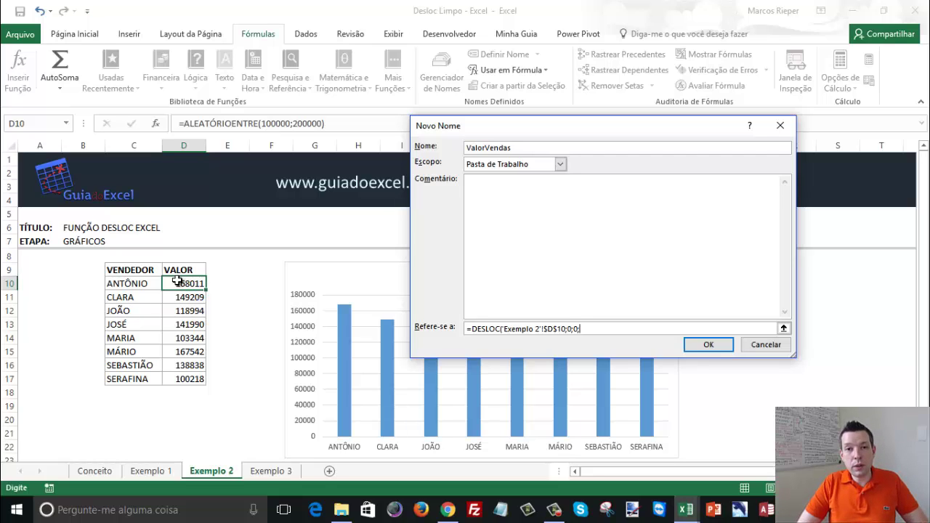
# Complete the DESLOC arguments with CONT.VALORES over 'Exemplo 2'!$D$10:$D$1048576 as the height and 1 as the width
pyautogui.write('CONT.')
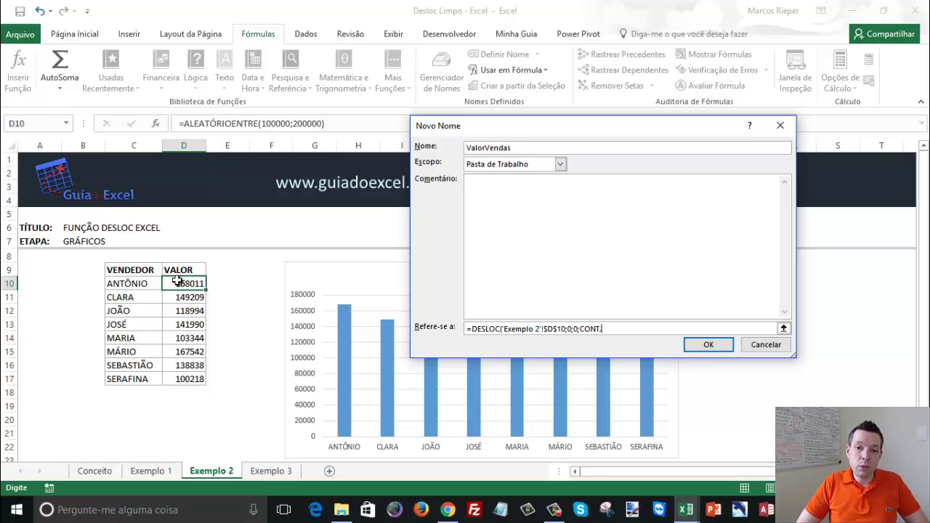
pyautogui.write('VALORES')
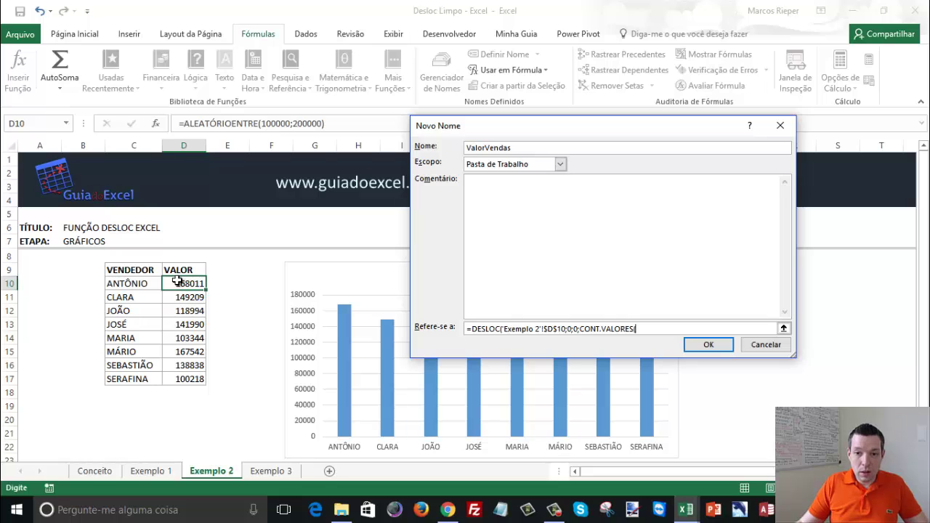
pyautogui.write('(')
pyautogui.click(179, 281)
pyautogui.hotkey('ctrl', 'shift', 'Down')
pyautogui.hotkey('ctrl', 'shift', 'Down')
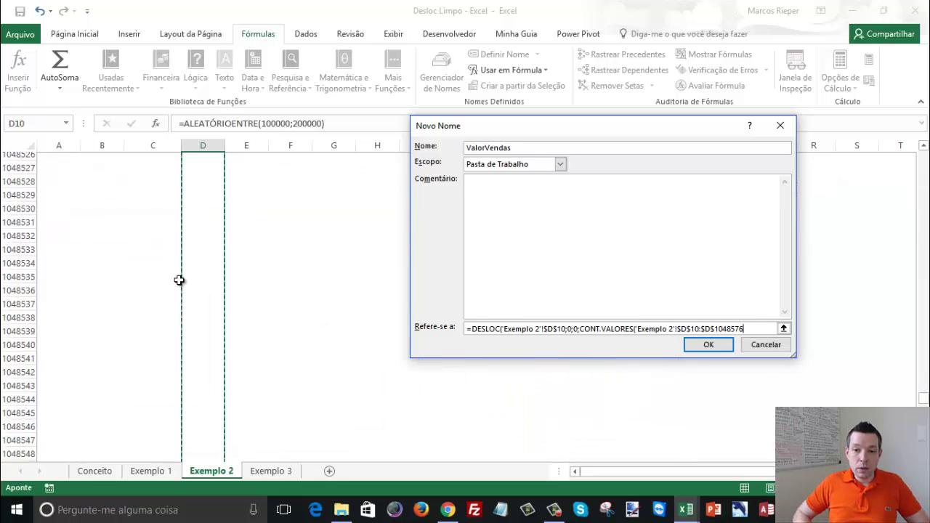
pyautogui.write(';1')
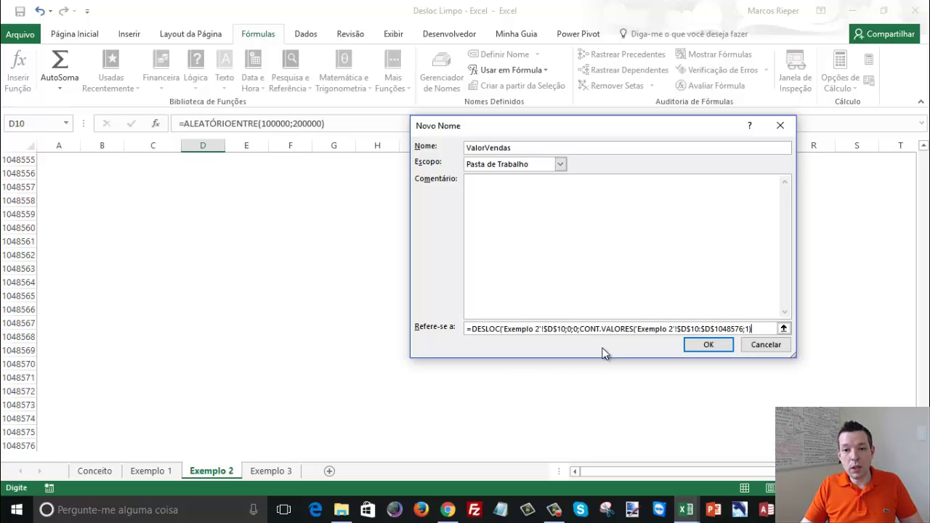
# Add the closing parenthesis of CONT.VALORES after $D$1048576 and save the ValorVendas name
pyautogui.click(693, 348)
pyautogui.press('Return')
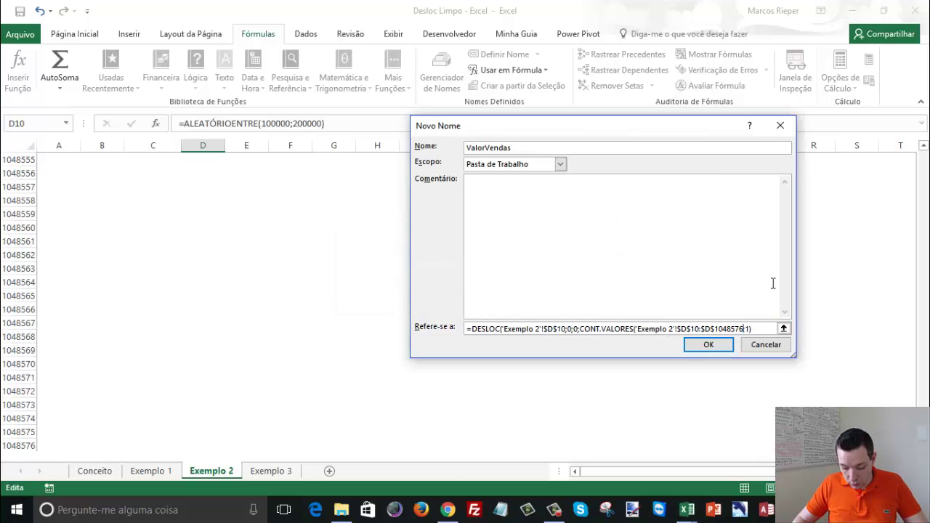
pyautogui.write(';')
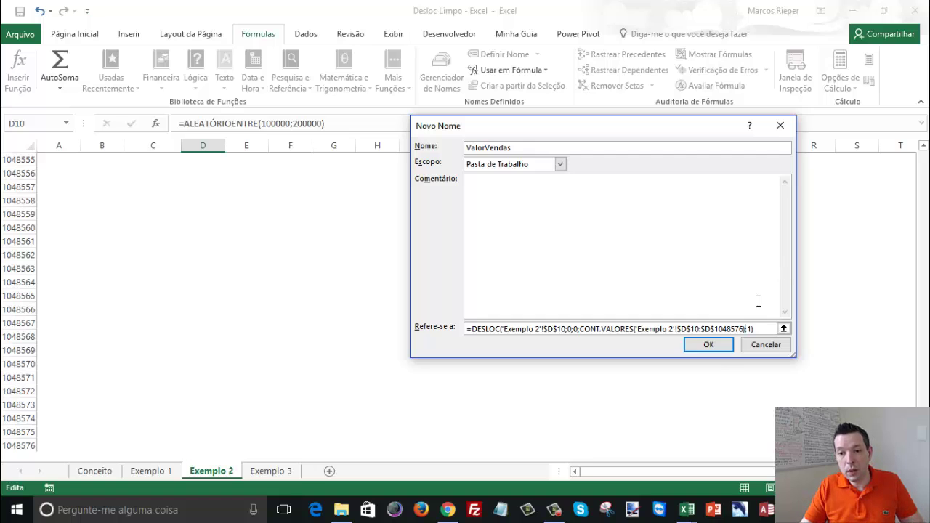
pyautogui.click(706, 348)
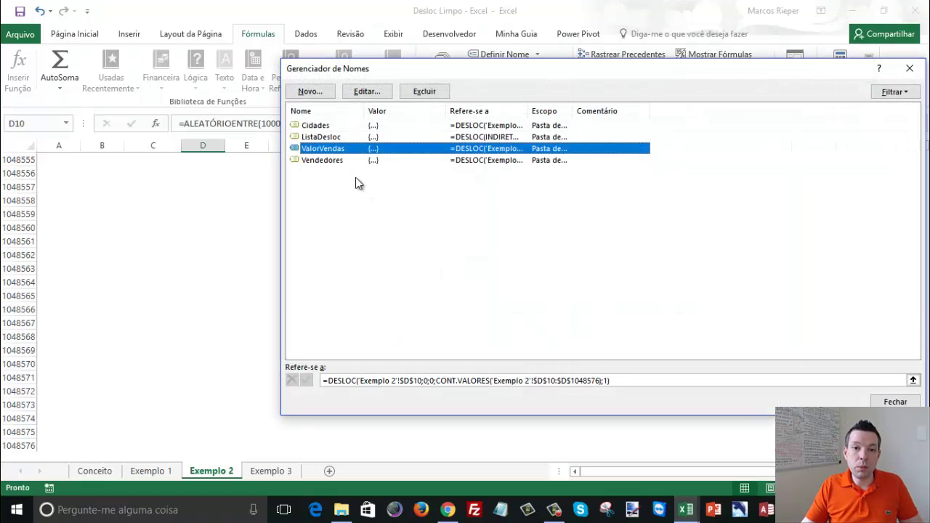
# Compare the formulas behind the Vendedores and ValorVendas names, close the name list and return to the seller table
pyautogui.click(338, 160)
pyautogui.click(338, 149)
pyautogui.click(337, 160)
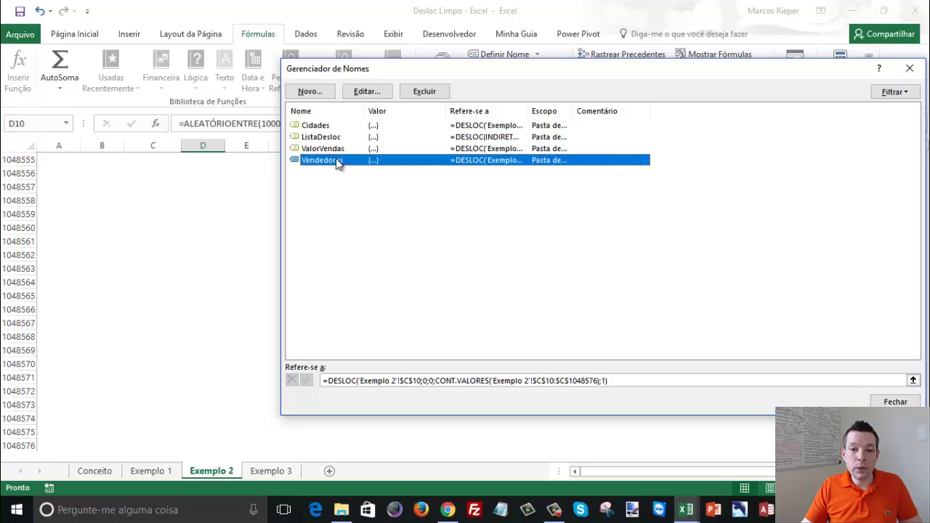
pyautogui.click(338, 149)
pyautogui.click(338, 161)
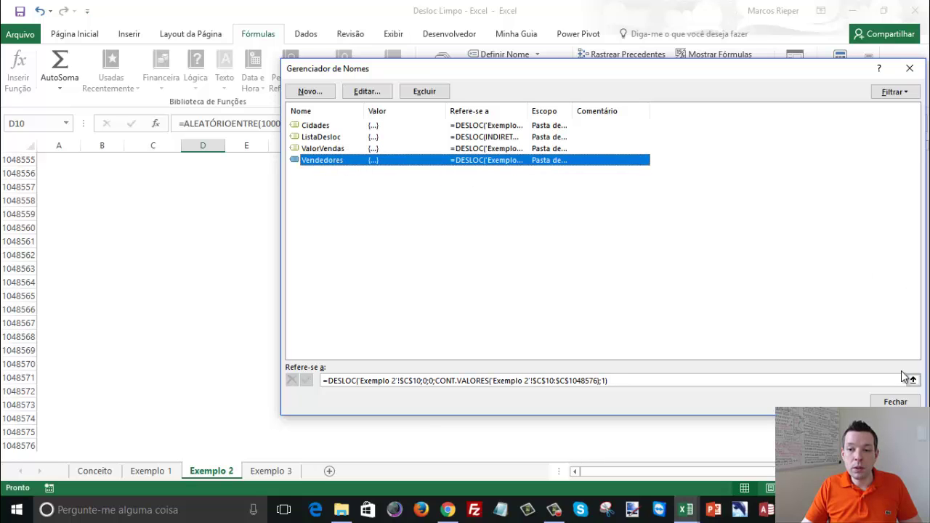
pyautogui.click(895, 401)
pyautogui.click(252, 253)
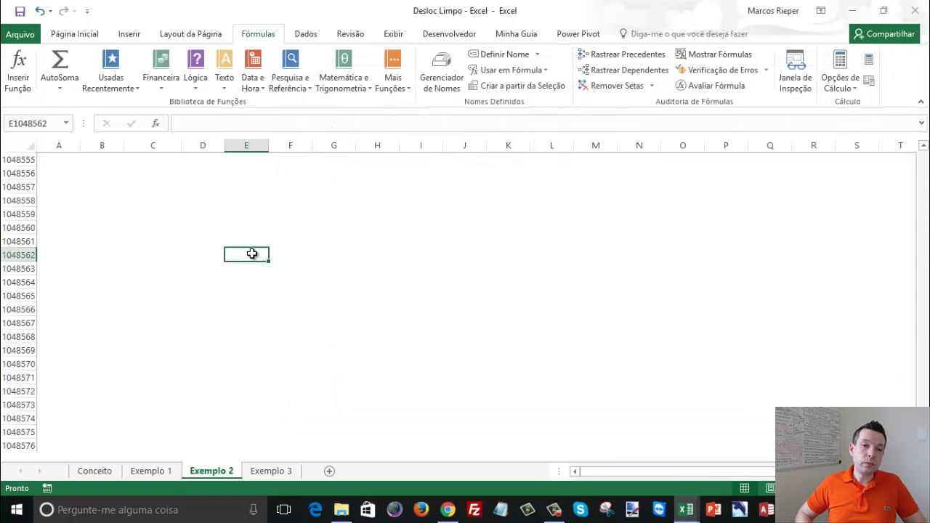
pyautogui.hotkey('ctrl', 'Up')
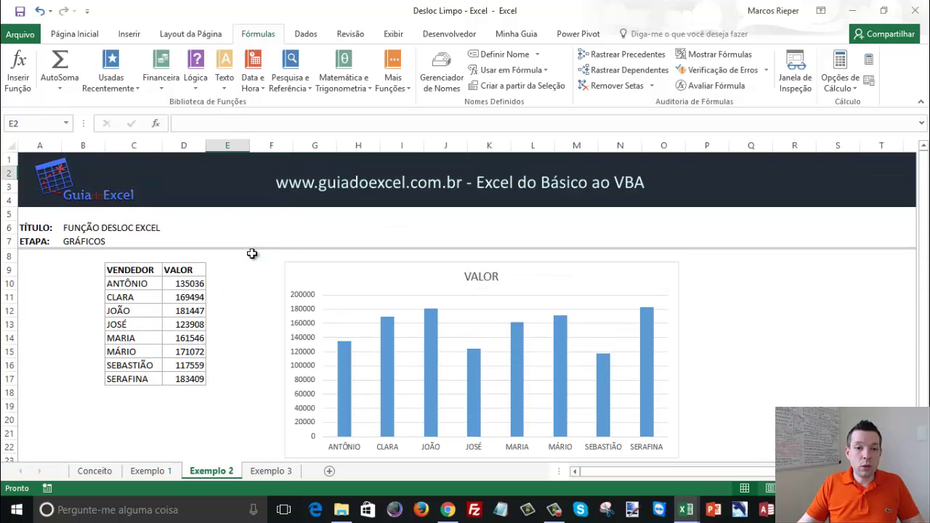
# Set the series values of the VALOR column chart to ='Exemplo 2'!ValorVendas
pyautogui.click(318, 270)
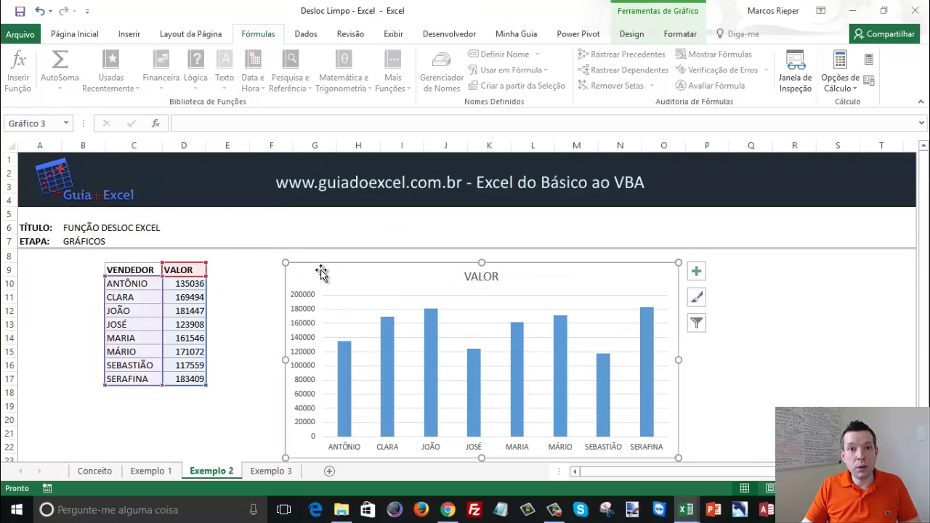
pyautogui.click(633, 35)
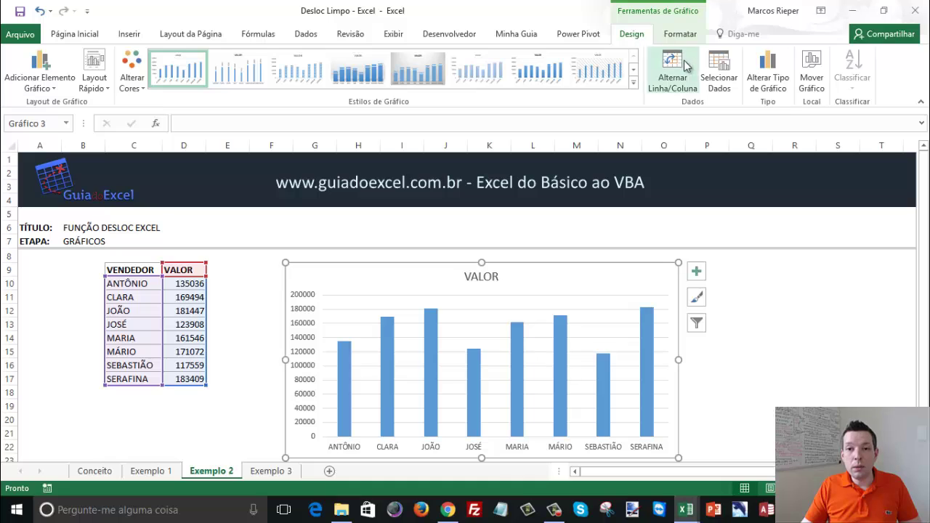
pyautogui.click(714, 67)
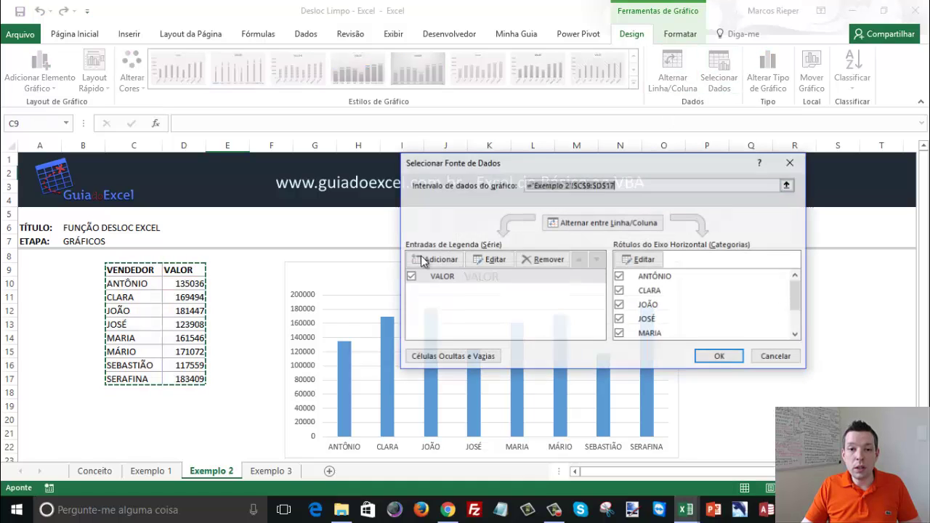
pyautogui.click(478, 279)
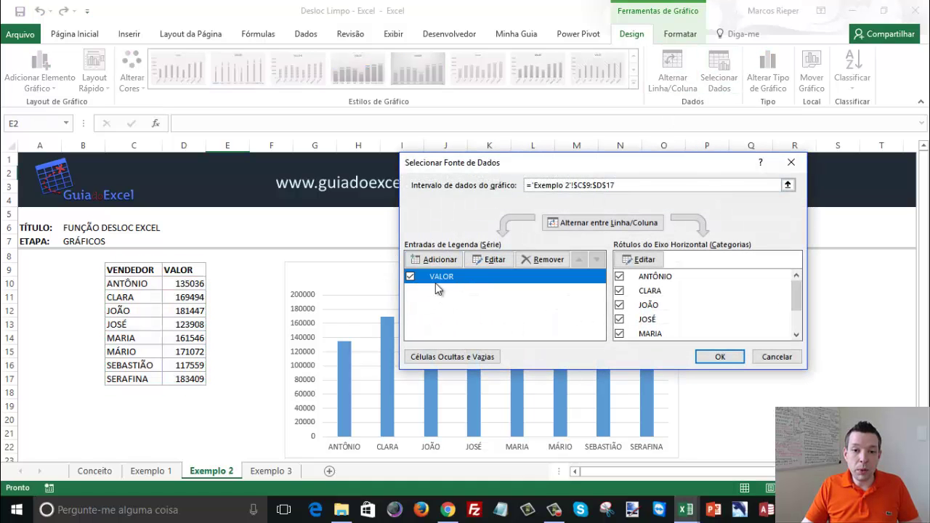
pyautogui.click(489, 260)
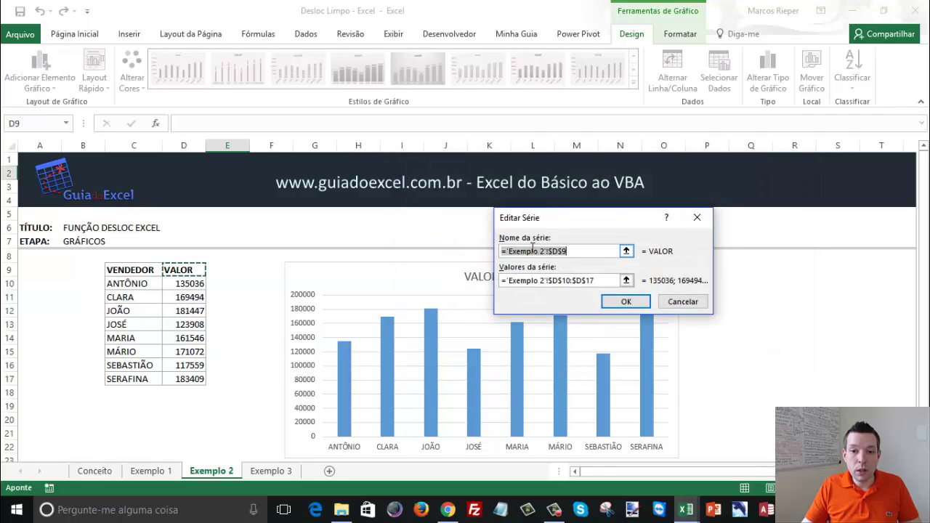
pyautogui.click(549, 281)
pyautogui.doubleClick(550, 281)
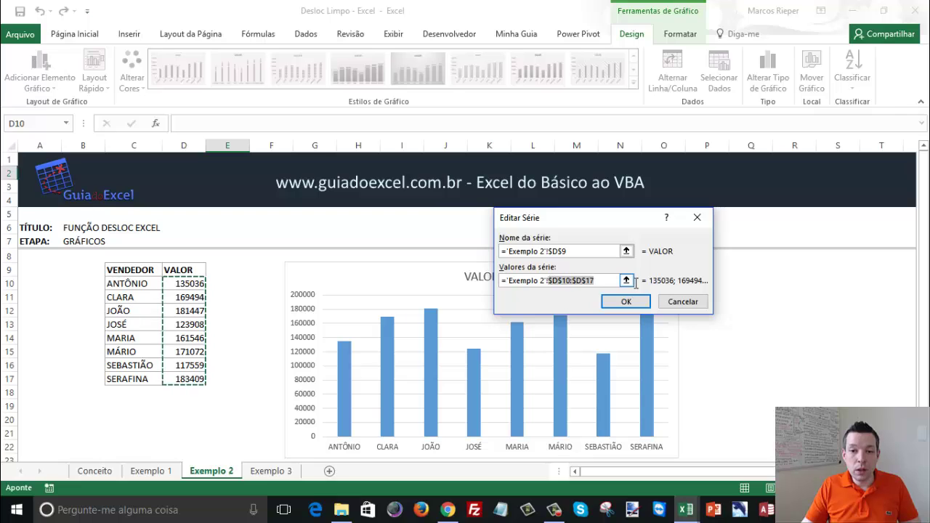
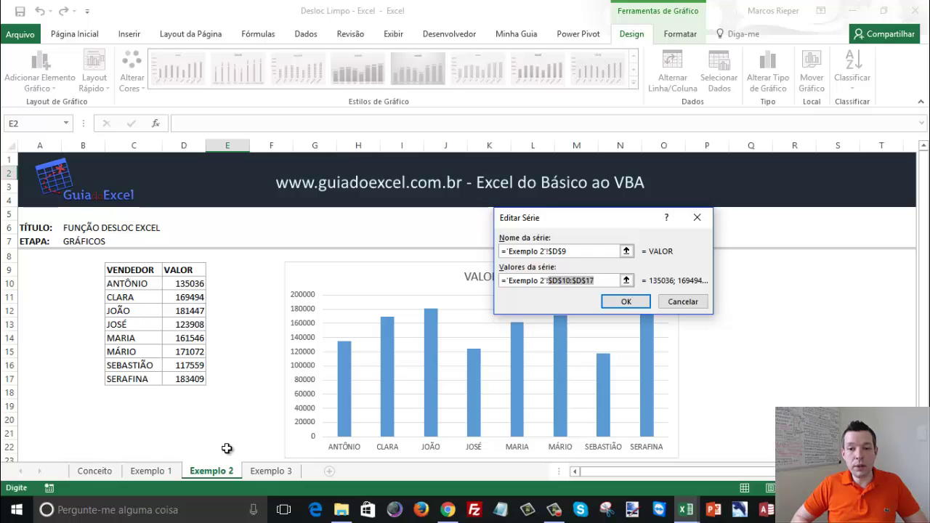
pyautogui.write('v')
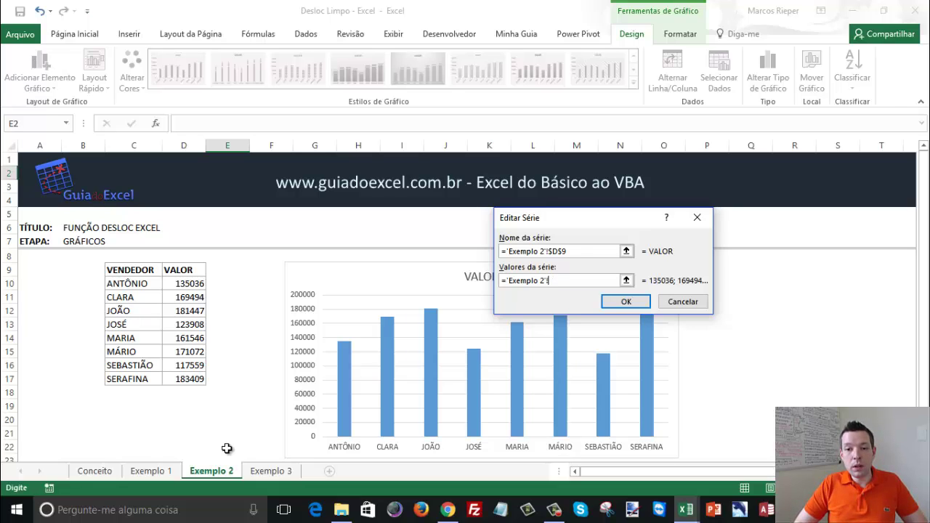
pyautogui.write('alor')
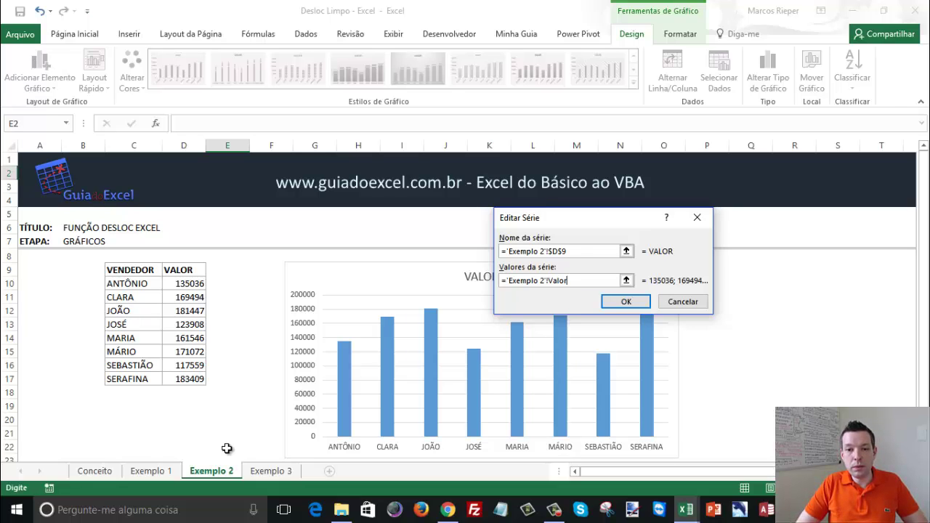
pyautogui.write('Vendas')
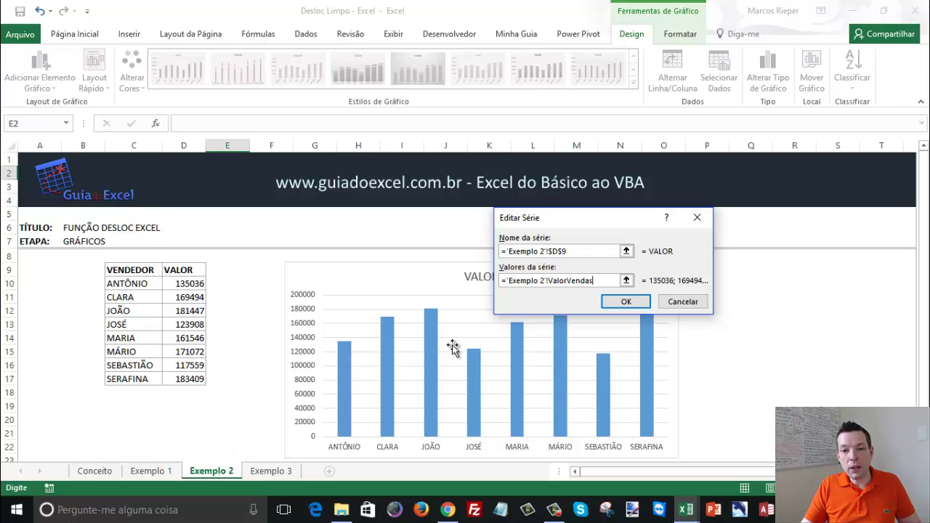
pyautogui.click(626, 301)
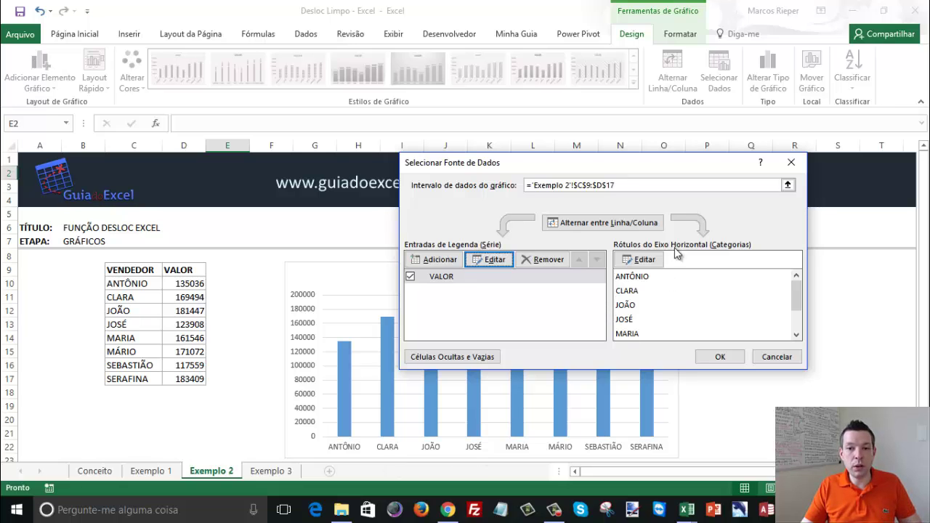
# Set the chart's horizontal axis label range to ='Exemplo 2'!Vendedores and accept the data source changes
pyautogui.click(644, 260)
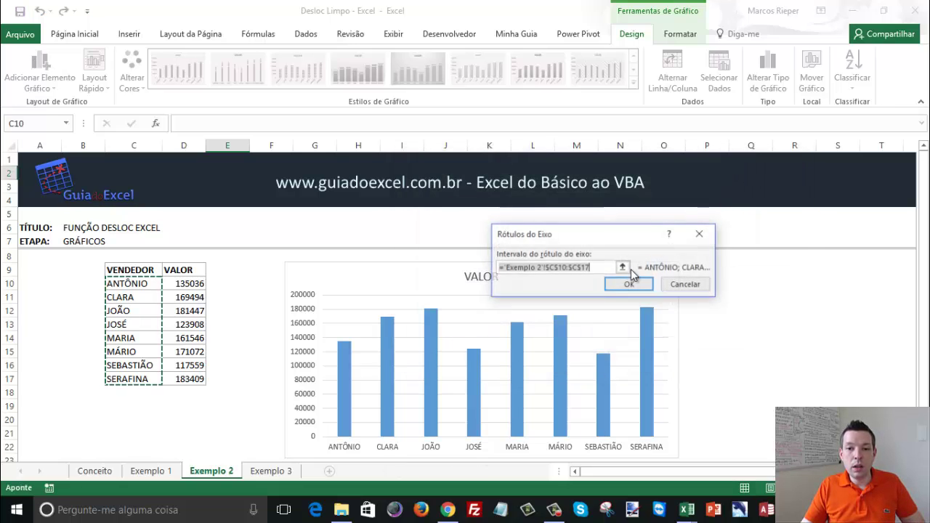
pyautogui.click(555, 267)
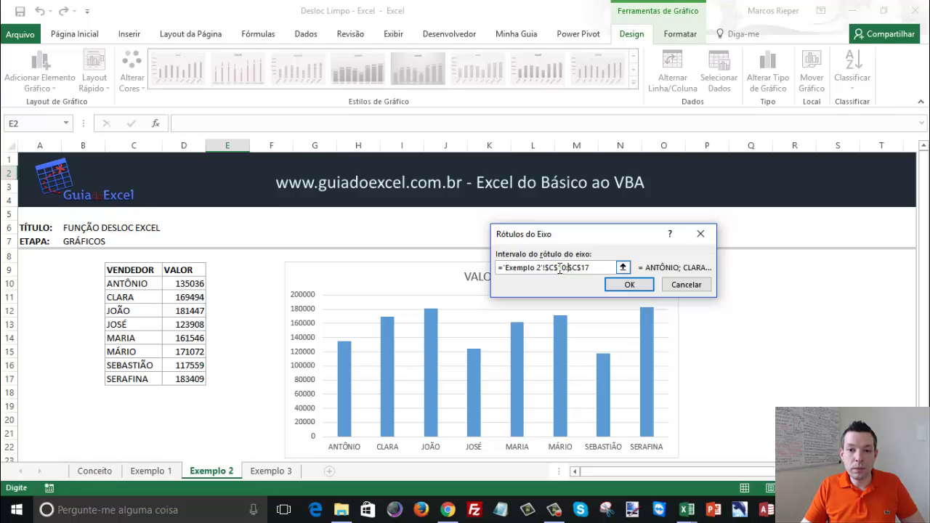
pyautogui.moveTo(546, 267); pyautogui.dragTo(592, 267)
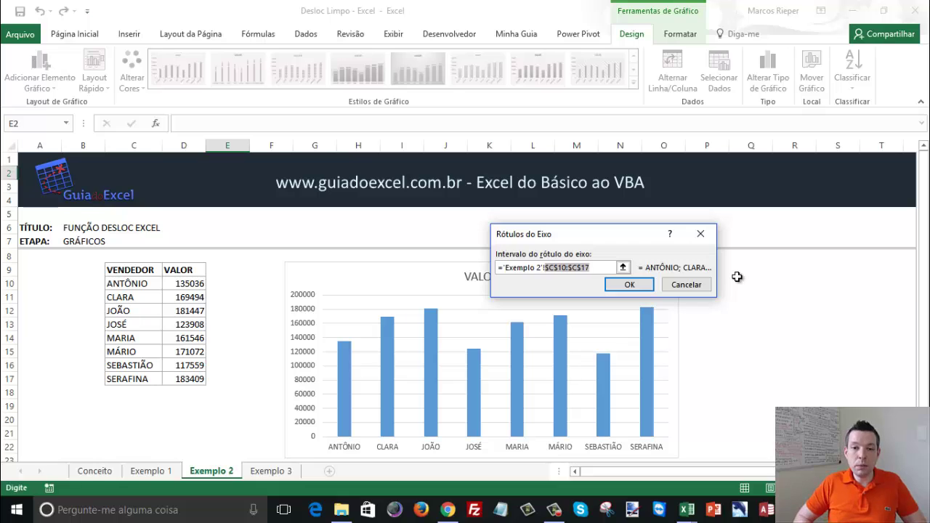
pyautogui.write('Vendedores')
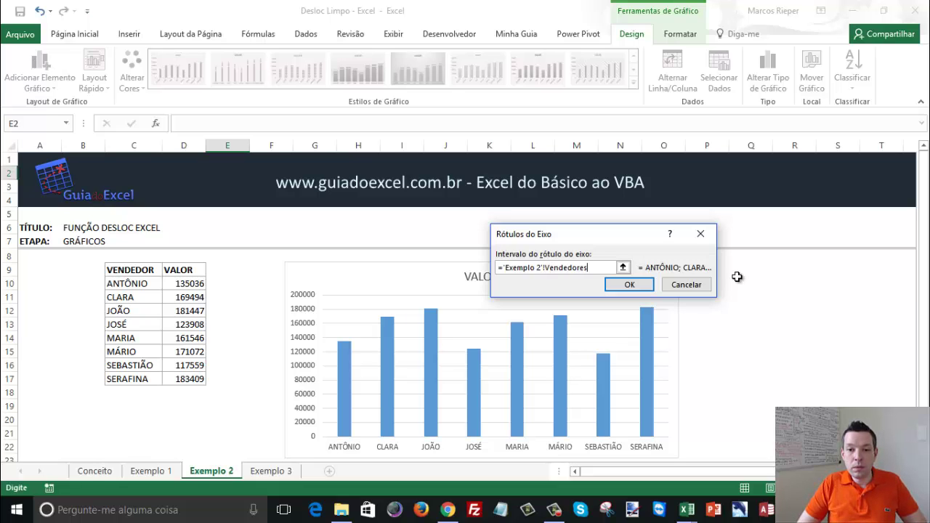
pyautogui.click(629, 285)
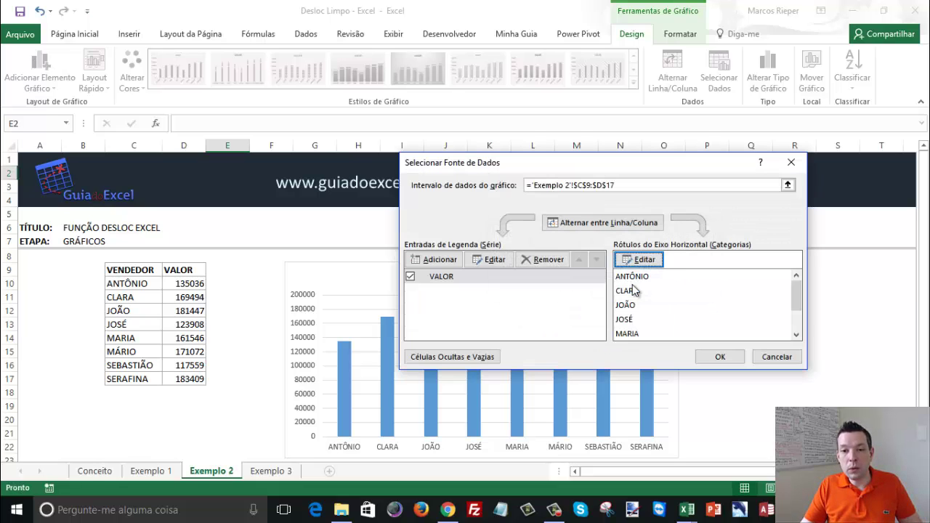
pyautogui.click(715, 352)
# Add a test row in C18:D18 with the seller teste and the ALEATÓRIOENTRE formula copied from D17
pyautogui.click(142, 392)
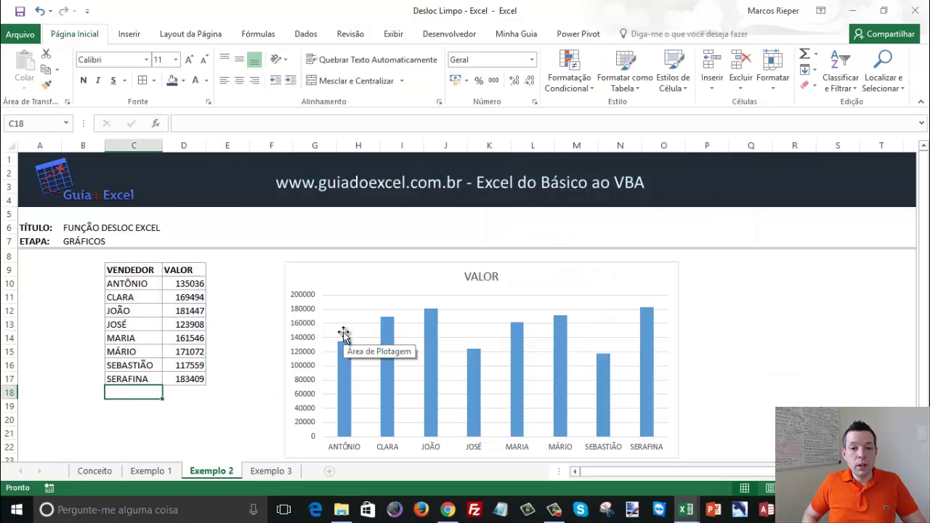
pyautogui.write('teste')
pyautogui.press('Tab')
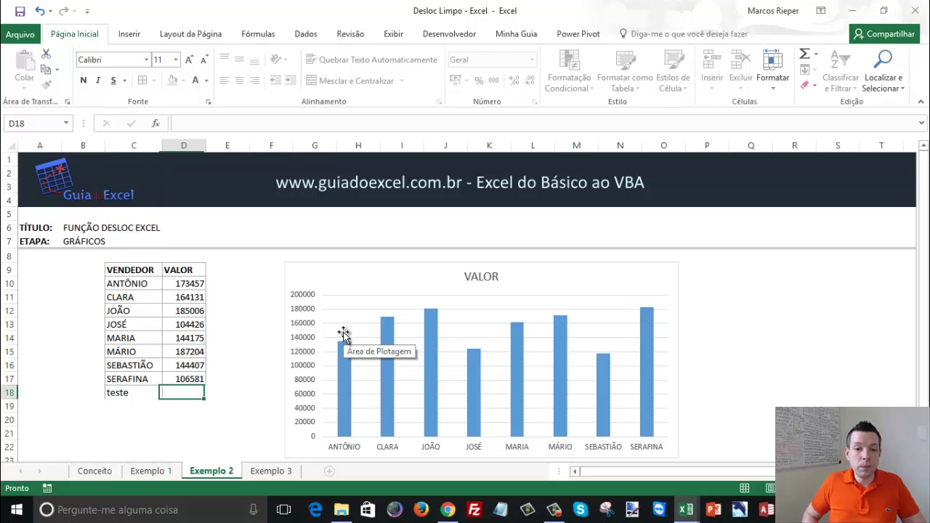
pyautogui.press('Up')
pyautogui.hotkey('ctrl', 'c')
pyautogui.press('Down')
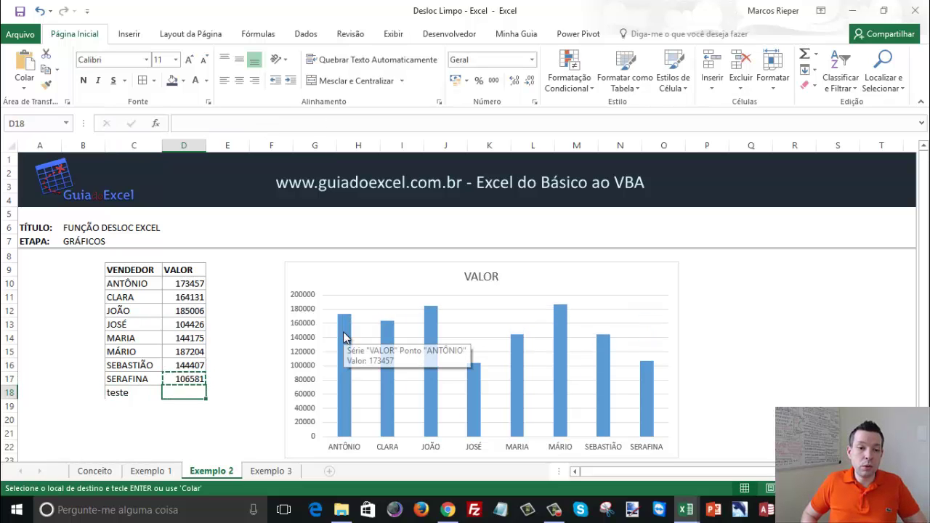
pyautogui.hotkey('ctrl', 'v')
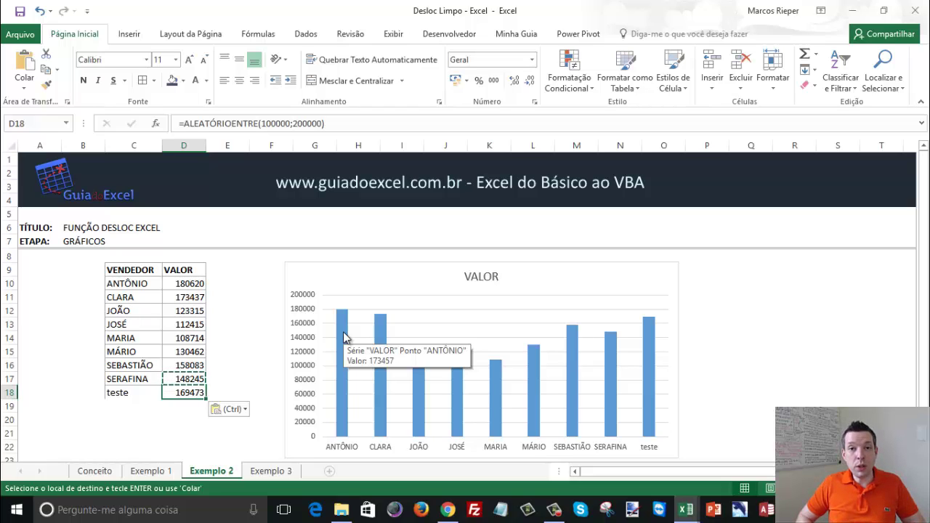
# Enter another seller's first name in capitals in cell C19, directly below the teste row
pyautogui.press('Down')
pyautogui.press('Left')
pyautogui.press('Up')
pyautogui.press('Up')
pyautogui.hotkey('shift', 'Right')
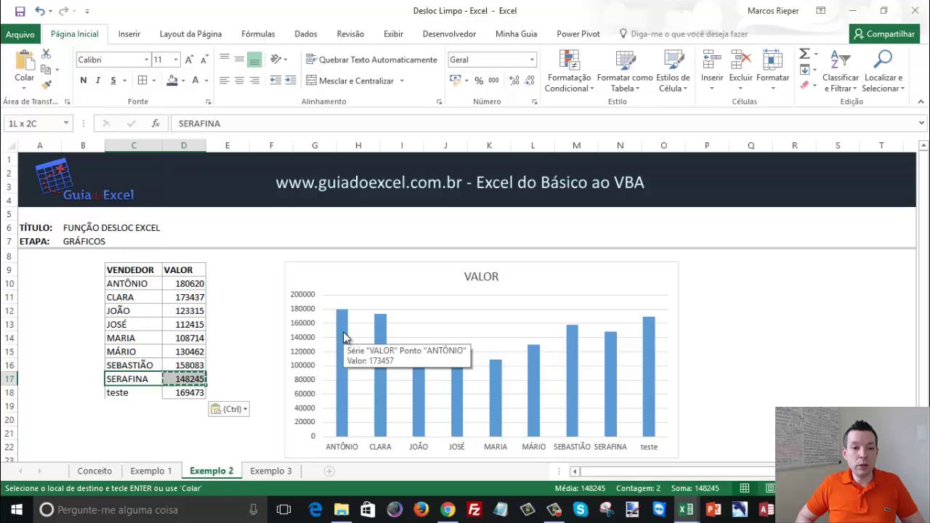
pyautogui.press('Down')
pyautogui.press('Down')
pyautogui.write('mard')
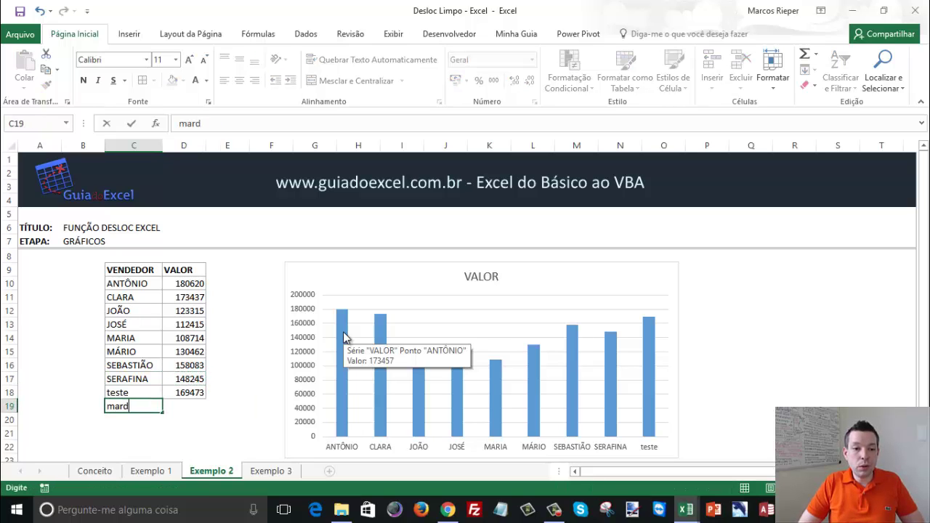
pyautogui.press('BackSpace')
pyautogui.press('BackSpace')
pyautogui.press('BackSpace')
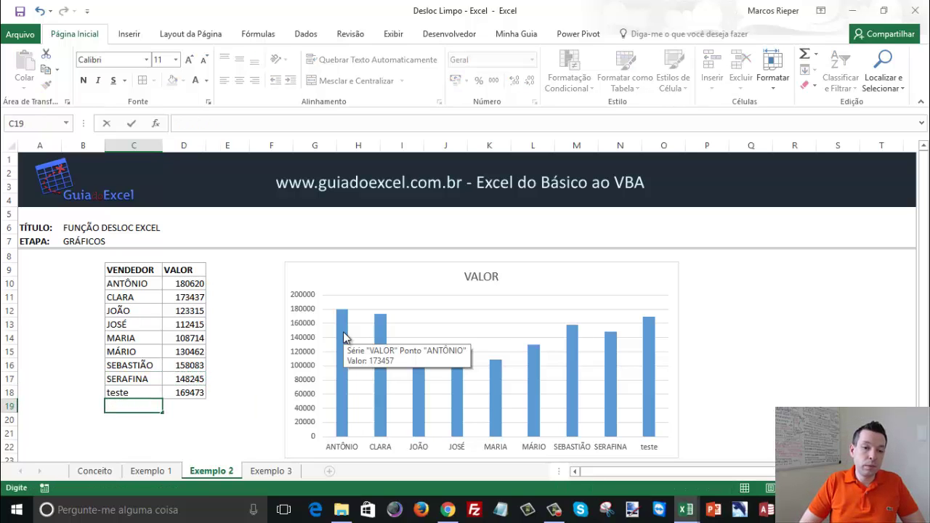
pyautogui.write('MARCOS')
pyautogui.press('Tab')
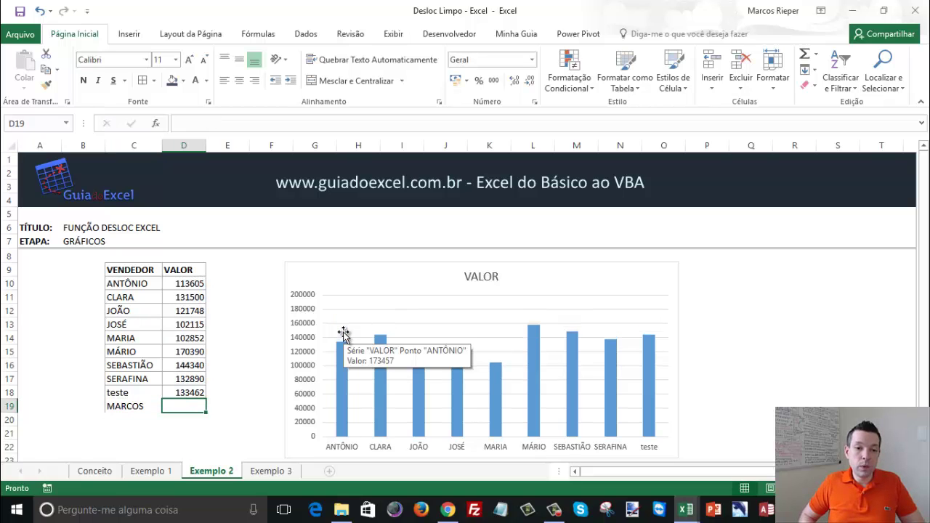
# Copy the random value formula from D17 into D19 for the new seller
pyautogui.press('Up')
pyautogui.press('Up')
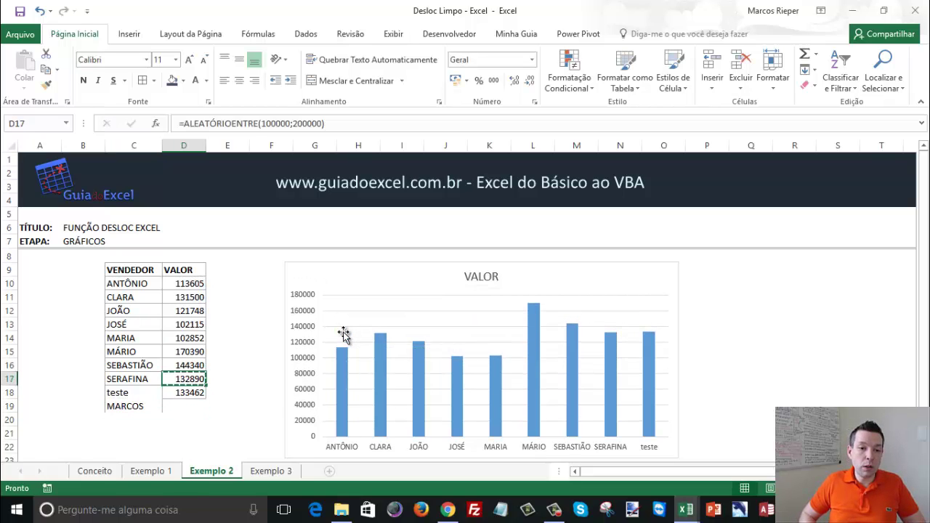
pyautogui.hotkey('ctrl', 'c')
pyautogui.press('Down')
pyautogui.press('Down')
pyautogui.hotkey('ctrl', 'v')
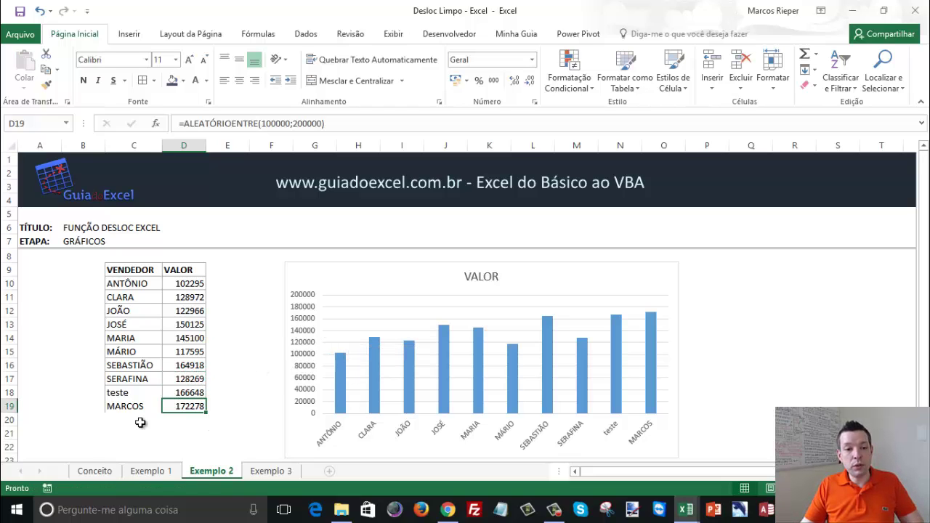
# Paste the blank cells C20:D20 over seller rows 15 to 19, undo the paste and cancel copy mode
pyautogui.moveTo(141, 422); pyautogui.dragTo(177, 423)
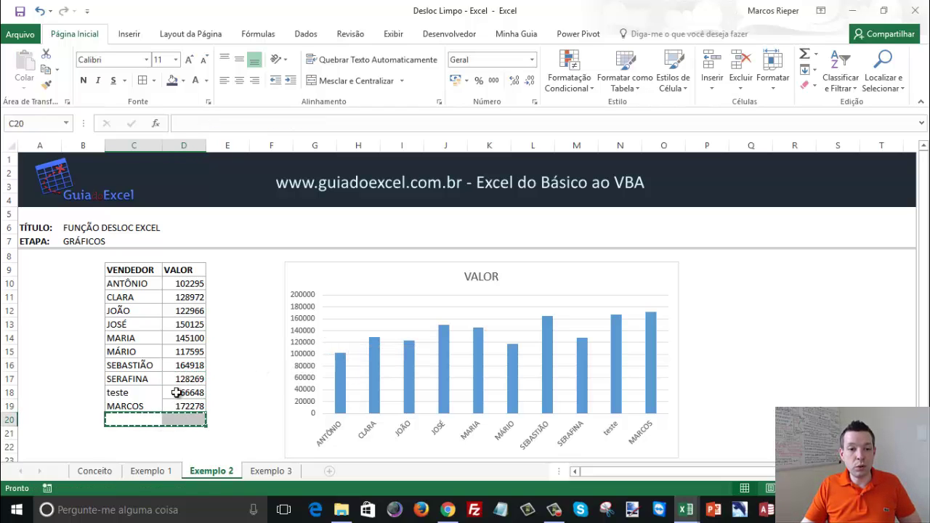
pyautogui.hotkey('ctrl', 'c')
pyautogui.moveTo(181, 353); pyautogui.dragTo(131, 406)
pyautogui.hotkey('ctrl', 'v')
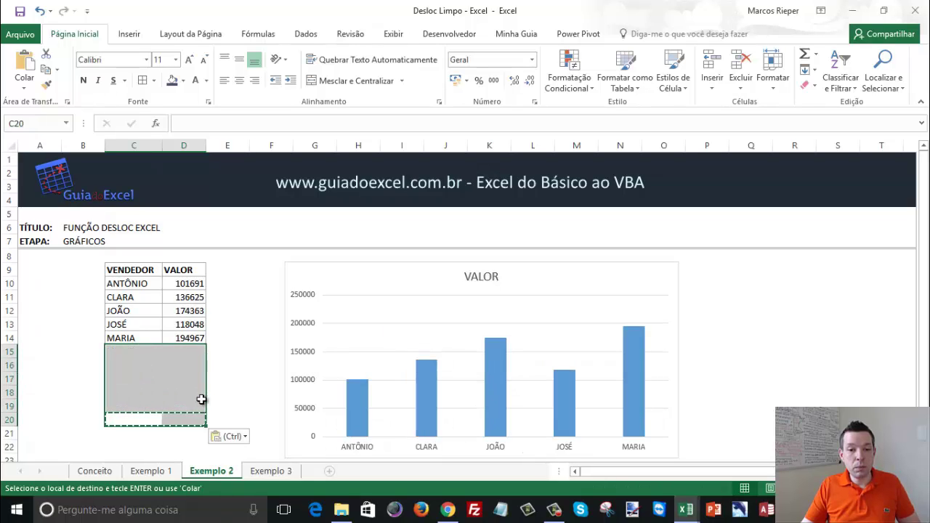
pyautogui.click(199, 390)
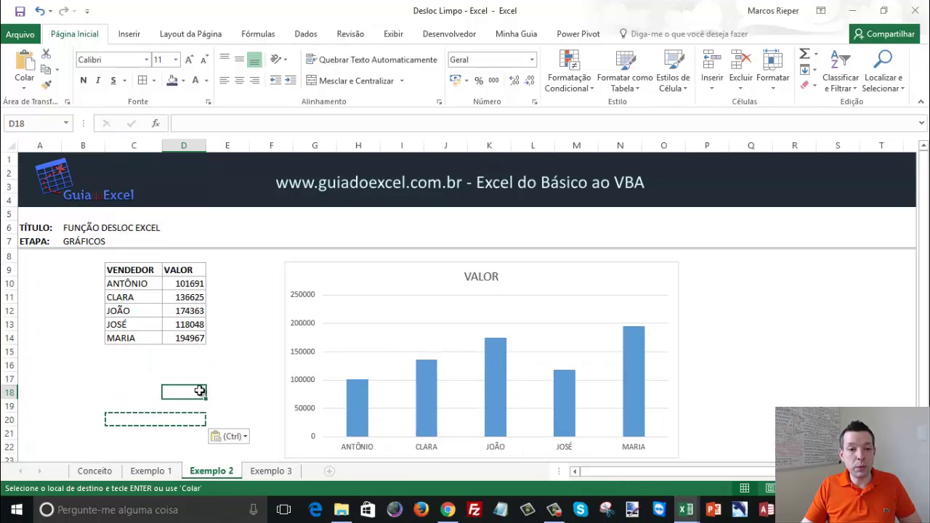
pyautogui.hotkey('ctrl', 'z')
pyautogui.click(149, 365)
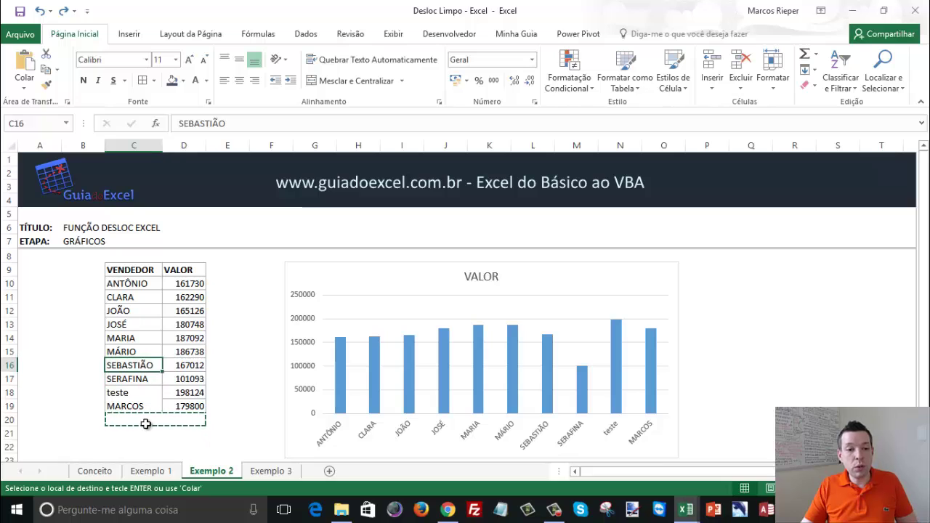
pyautogui.press('Escape')
# Clear the two added seller rows, C18:D19, by pasting blank cells copied from C22:D22 over them
pyautogui.moveTo(134, 446); pyautogui.dragTo(181, 445)
pyautogui.hotkey('ctrl', 'c')
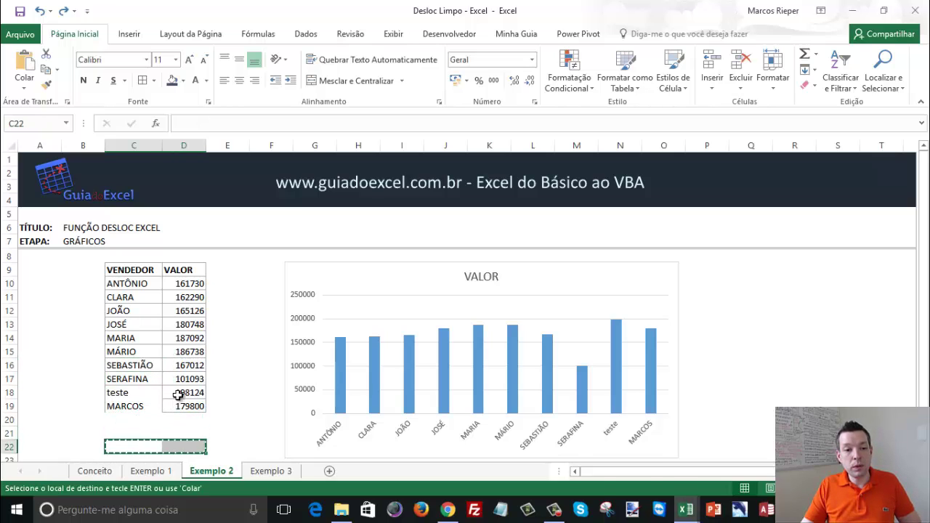
pyautogui.keyDown('shift'); pyautogui.click(179, 393); pyautogui.keyUp('shift')
pyautogui.hotkey('ctrl', 'v')
pyautogui.click(169, 394)
pyautogui.press('Escape')
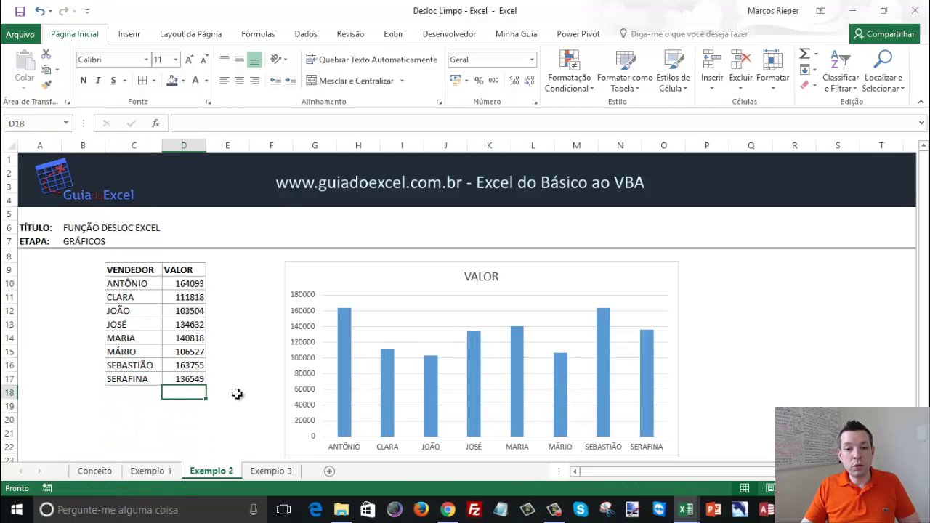
# Recalculate the random values in the VALOR column of the seller table
pyautogui.click(190, 298)
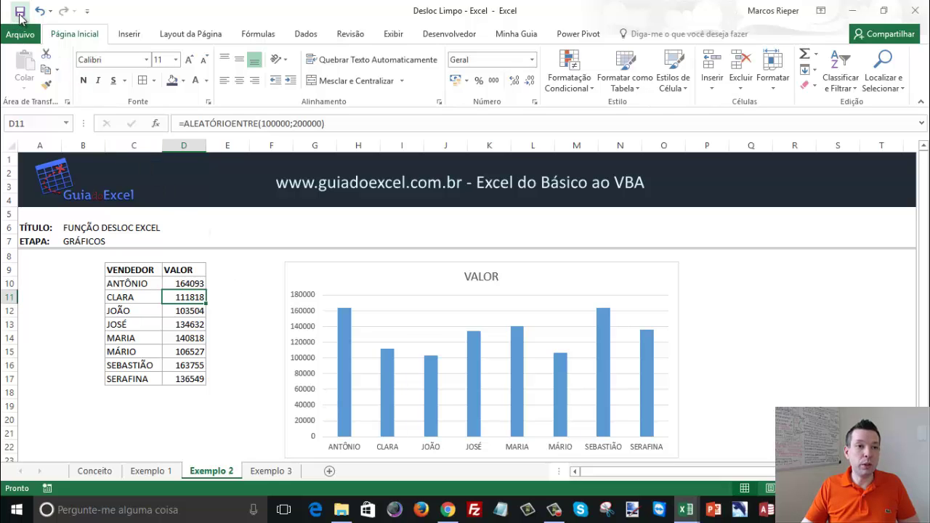
pyautogui.press('F9')
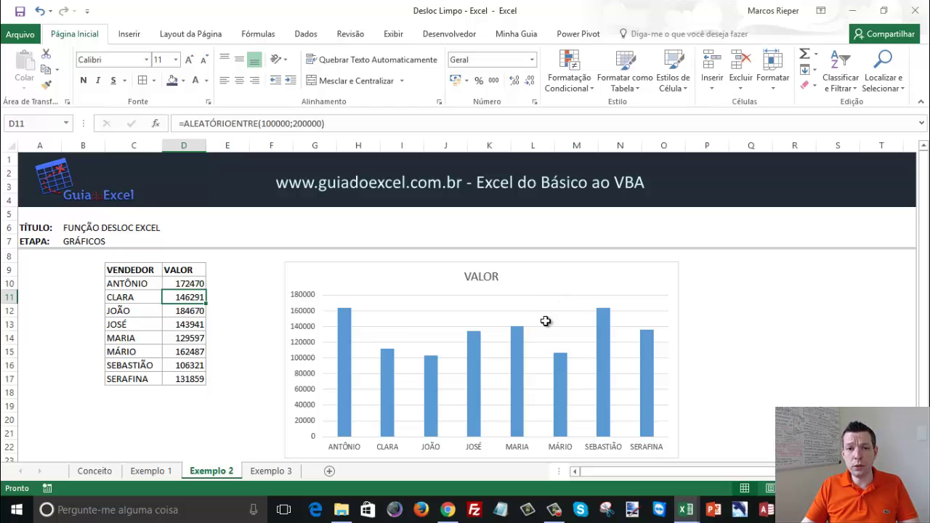
# Open the Exemplo 3 sheet and examine its monthly sales table and the empty MÊS, VENDAS, META and DIFERENÇA table beside it
pyautogui.click(269, 473)
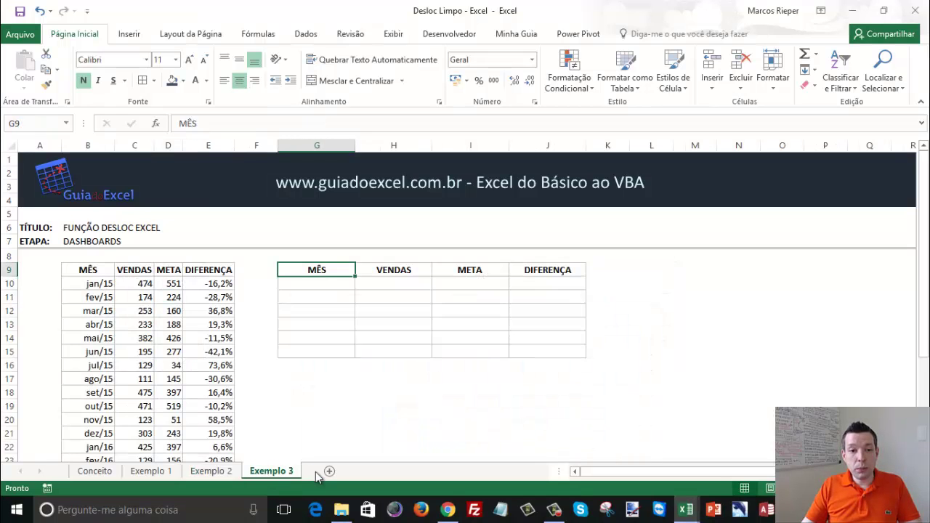
pyautogui.click(315, 282)
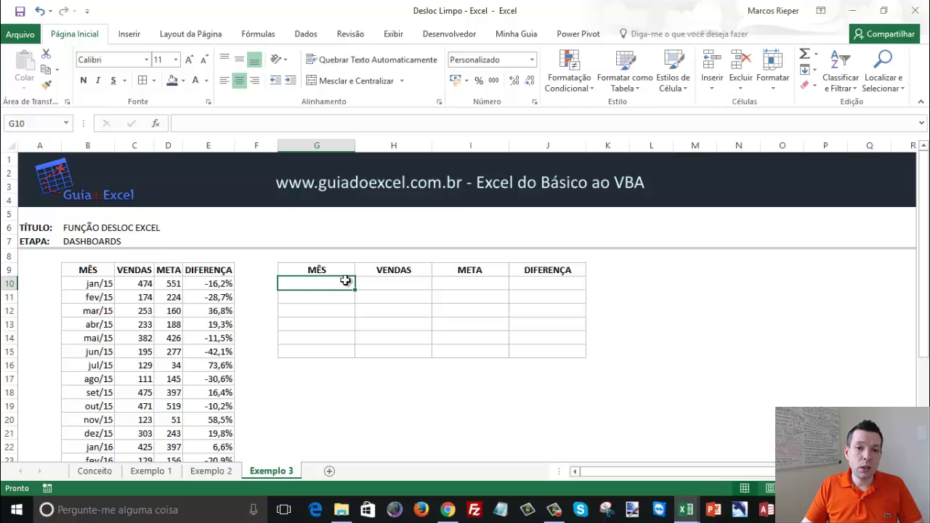
pyautogui.moveTo(347, 282); pyautogui.dragTo(534, 349)
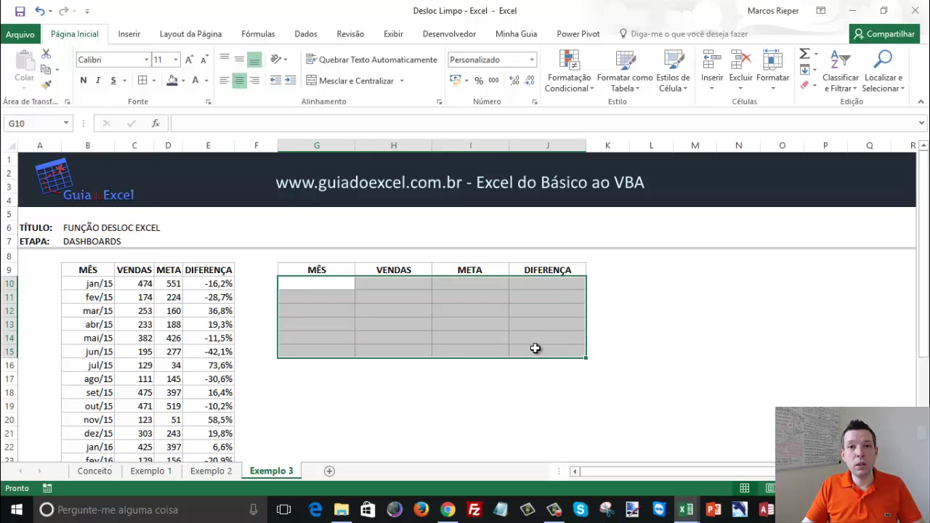
pyautogui.click(131, 310)
pyautogui.scroll(-7, 177, 363)
pyautogui.scroll(6, 175, 365)
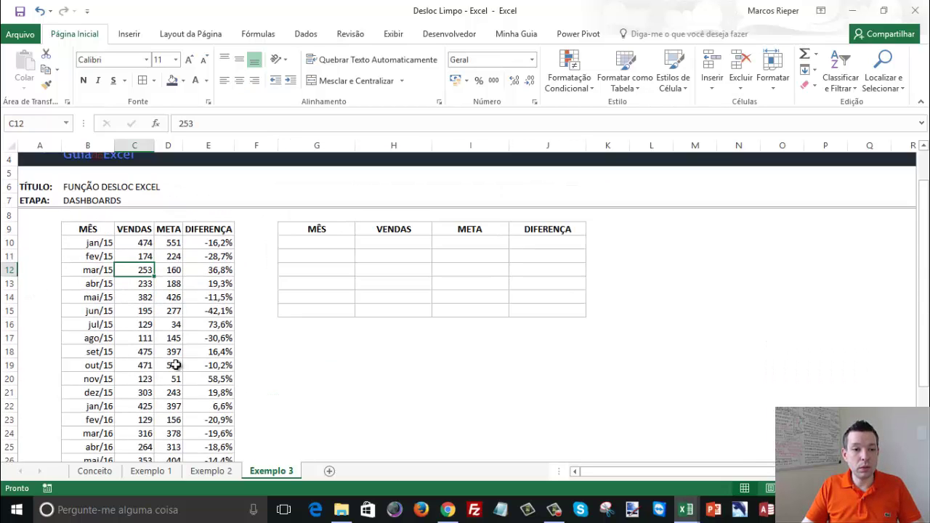
pyautogui.scroll(-4, 298, 361)
pyautogui.scroll(5, 291, 361)
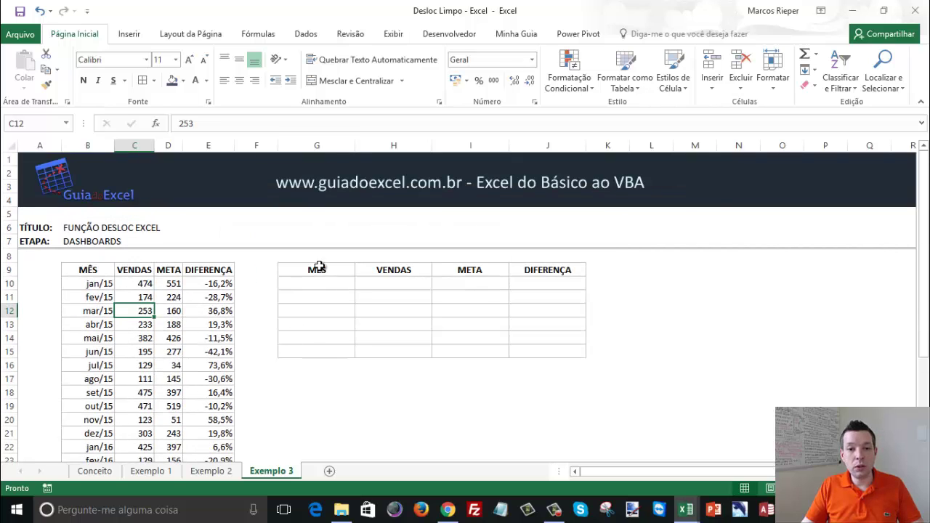
pyautogui.click(316, 285)
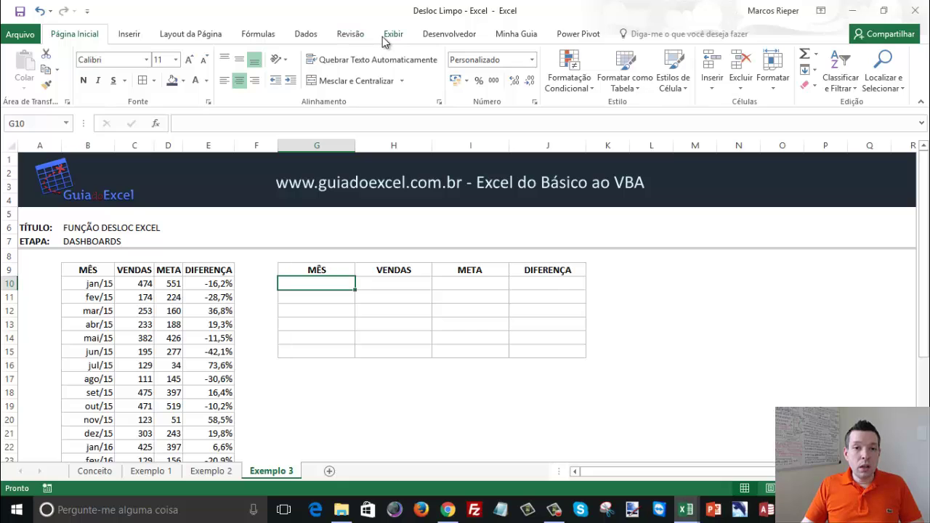
pyautogui.click(677, 269)
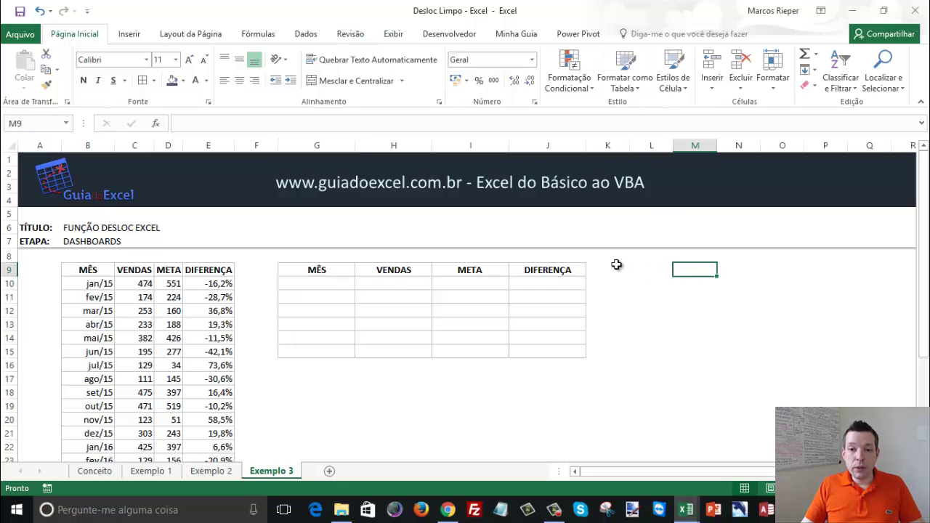
pyautogui.click(616, 267)
# Check in the ribbon customization options that the Desenvolvedor tab is enabled, and accept the dialog
pyautogui.click(442, 41)
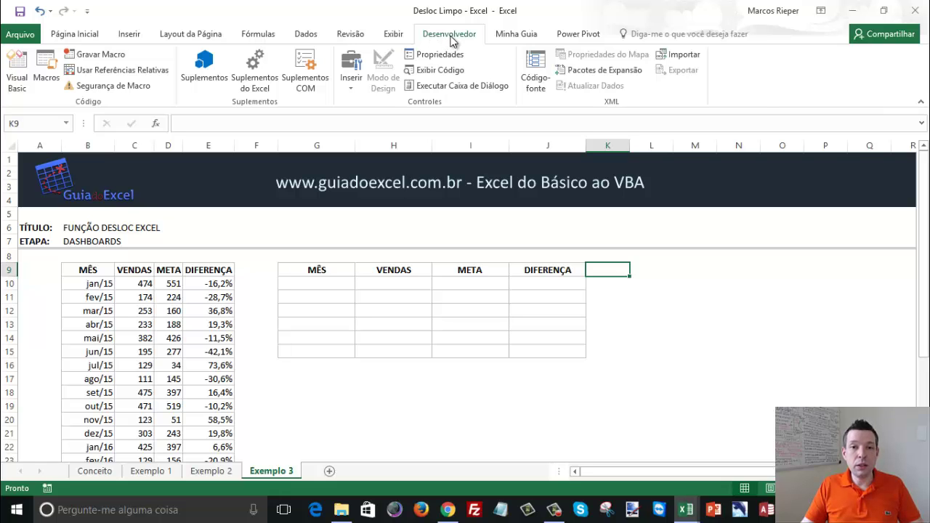
pyautogui.rightClick(451, 38)
pyautogui.click(506, 85)
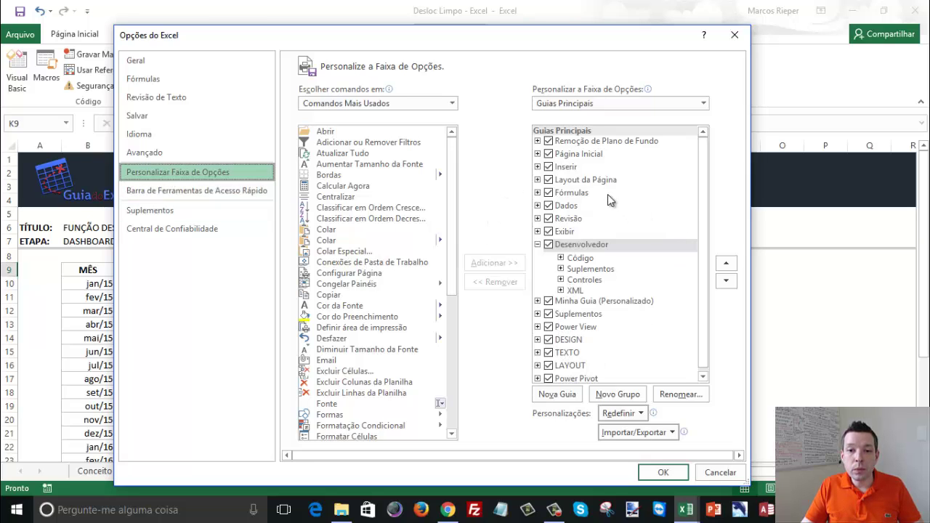
pyautogui.moveTo(704, 193); pyautogui.dragTo(702, 226)
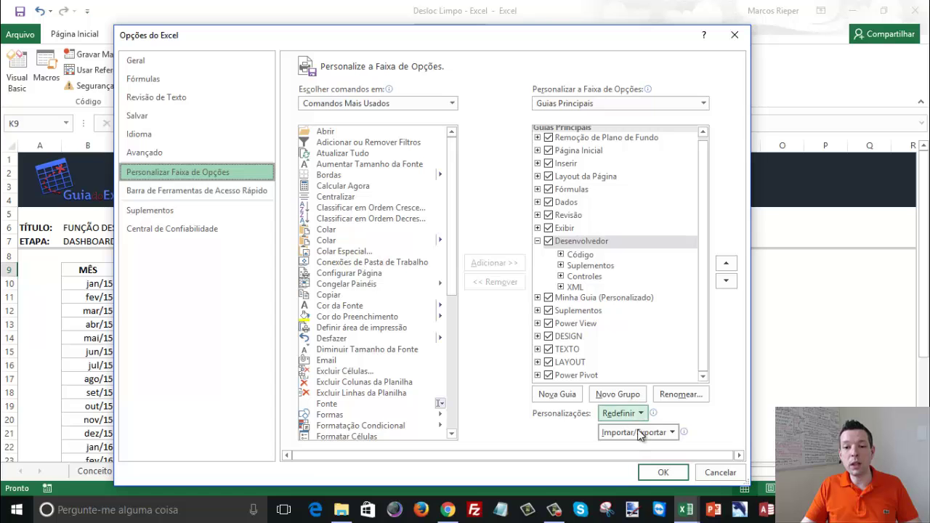
pyautogui.click(657, 472)
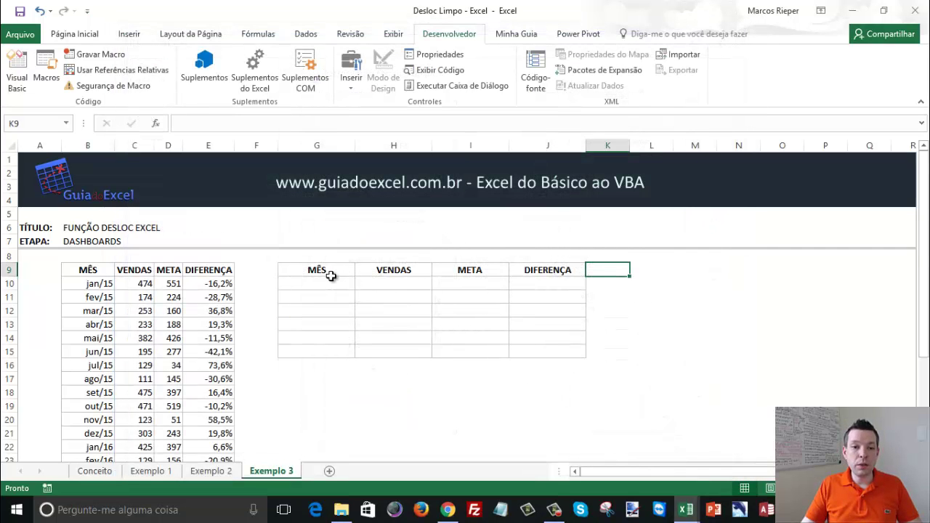
# Insert a spin button form control in K9:K10 beside the DIFERENÇA column and shrink it to about two rows high
pyautogui.click(352, 87)
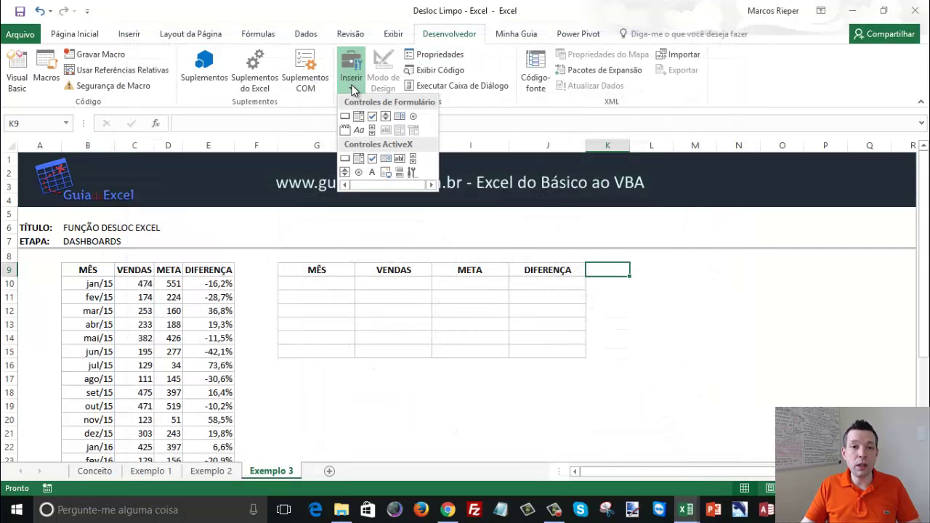
pyautogui.click(387, 118)
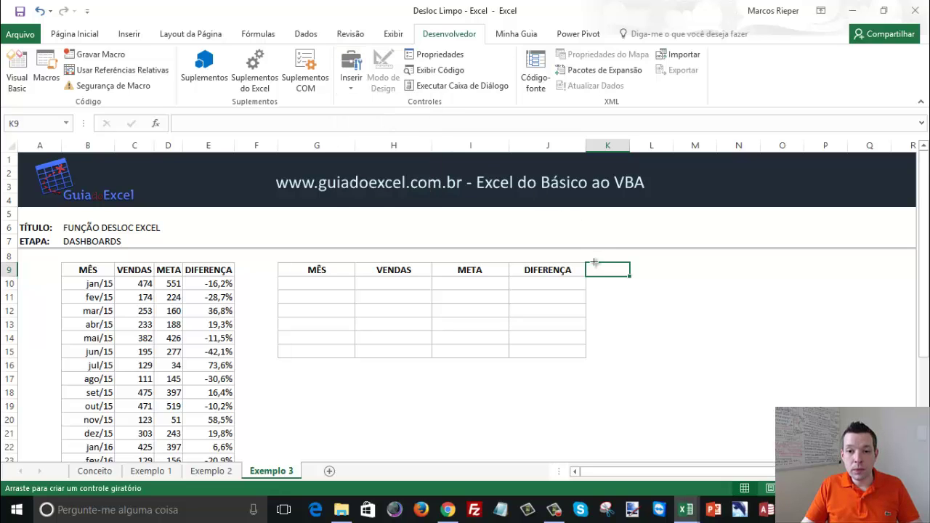
pyautogui.moveTo(591, 263); pyautogui.dragTo(609, 292)
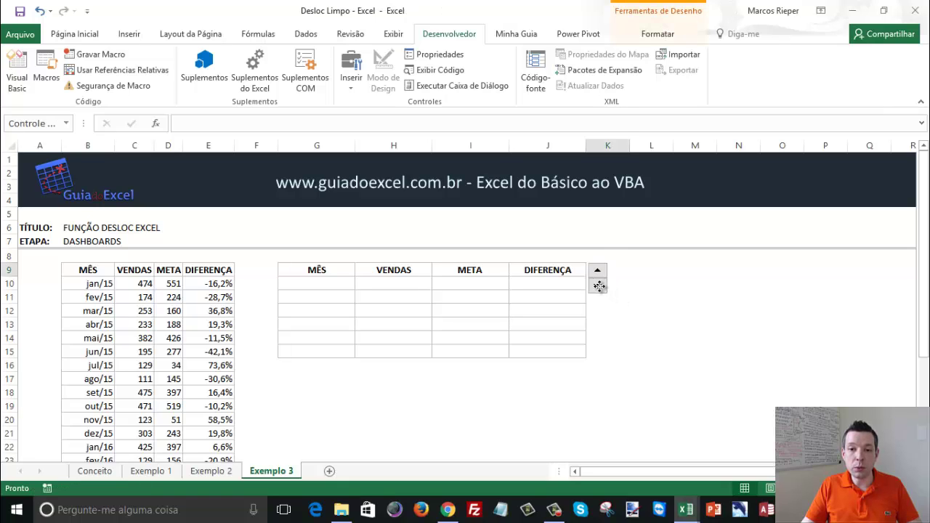
pyautogui.click(597, 285)
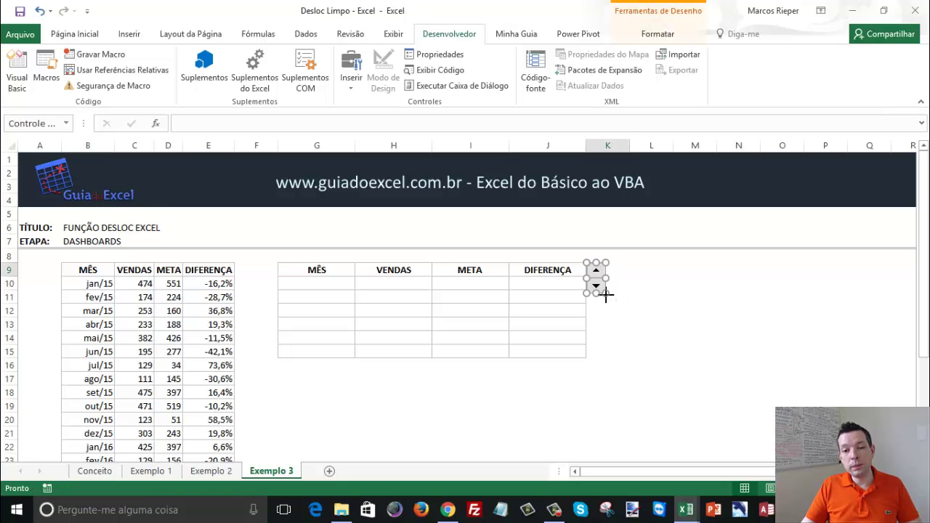
pyautogui.moveTo(605, 294); pyautogui.dragTo(605, 291)
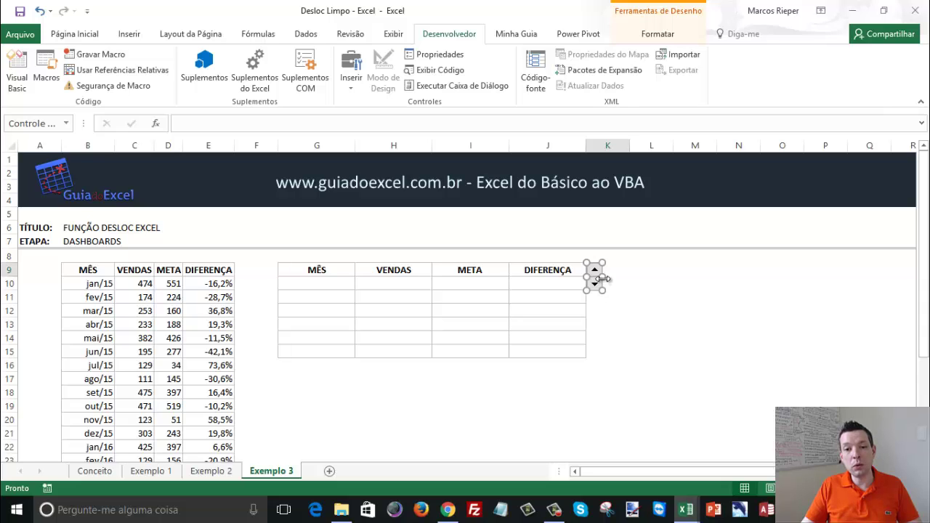
pyautogui.click(625, 296)
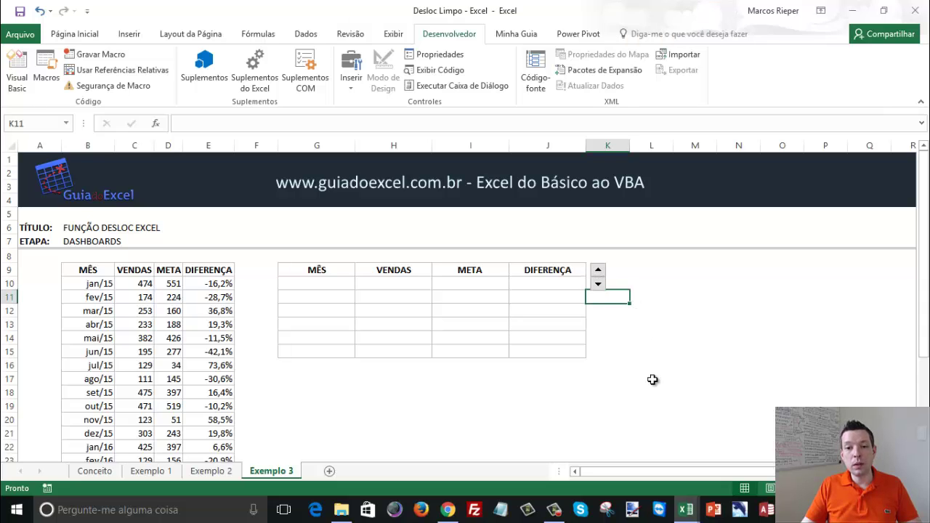
# Open the spin button's control format settings and link it to cell L9
pyautogui.rightClick(600, 275)
pyautogui.click(639, 378)
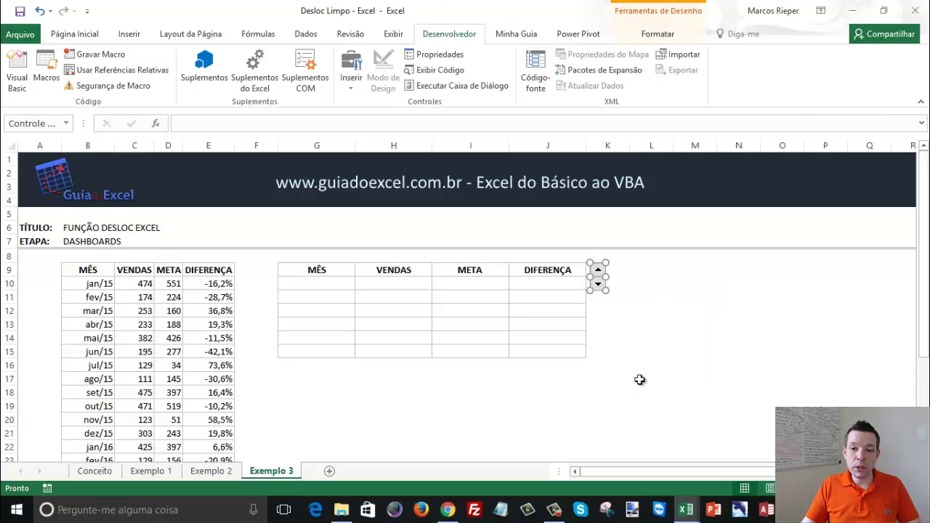
pyautogui.click(560, 227)
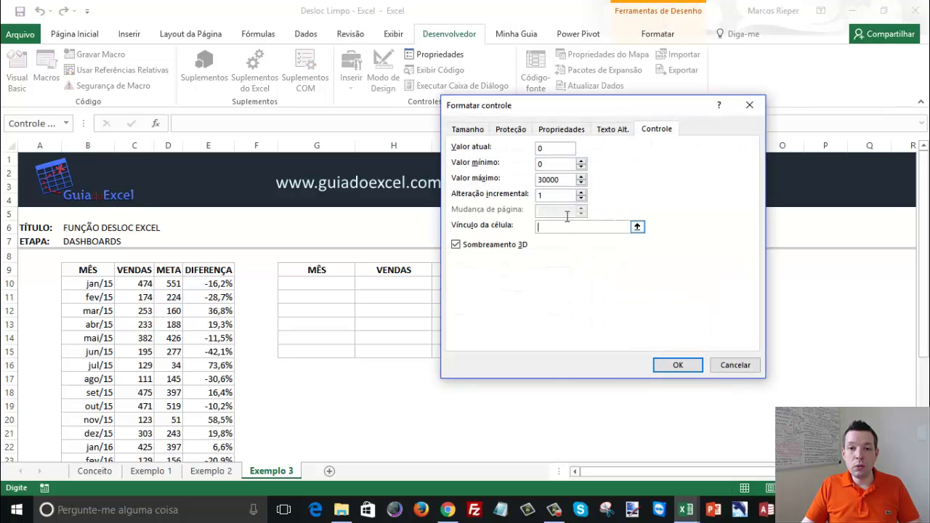
pyautogui.moveTo(562, 111); pyautogui.dragTo(305, 121)
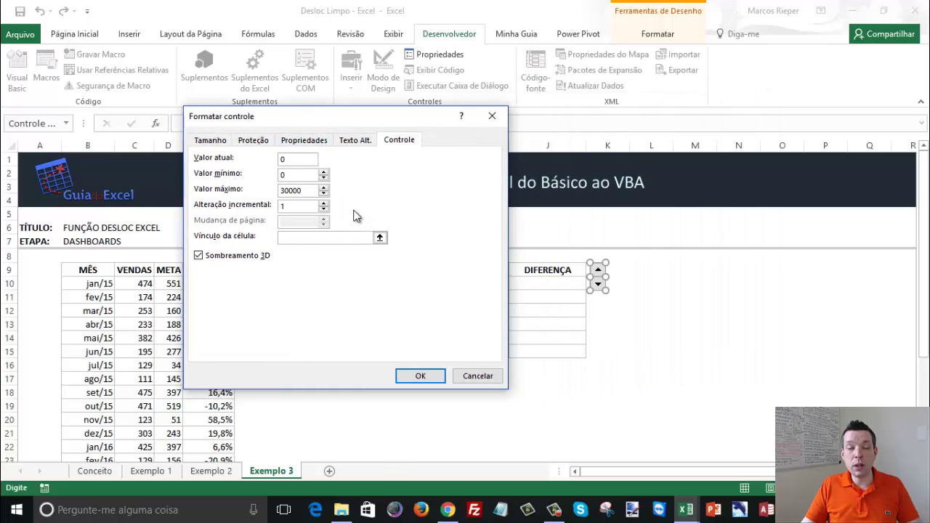
pyautogui.click(656, 271)
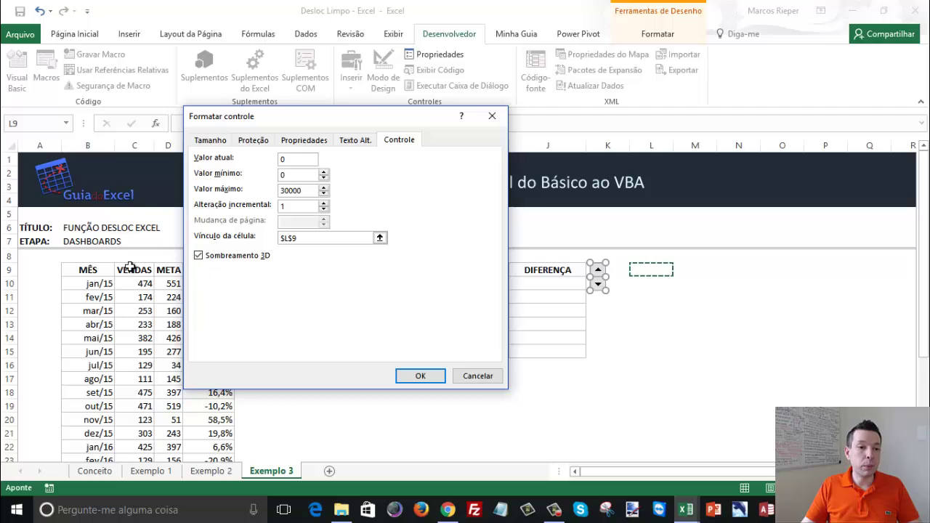
pyautogui.click(421, 376)
pyautogui.click(677, 300)
# Test the spin button by raising the linked value in L9 and lowering it back to 0
pyautogui.click(654, 273)
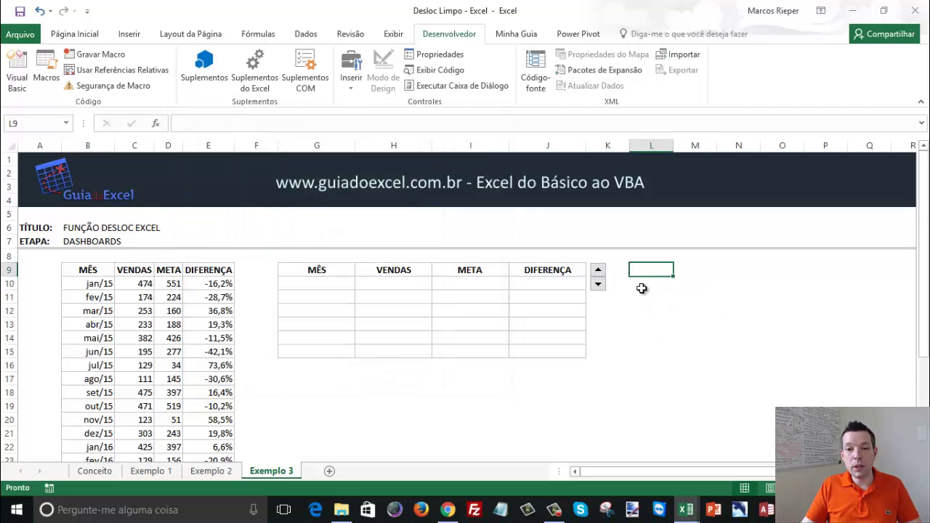
pyautogui.click(600, 286)
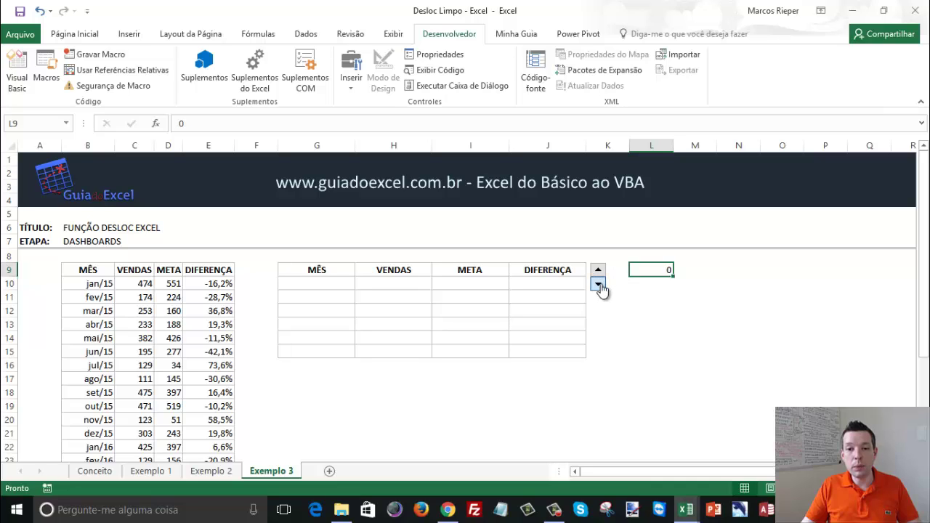
pyautogui.click(597, 273)
pyautogui.click(596, 273)
pyautogui.click(596, 273)
pyautogui.click(596, 274)
pyautogui.click(596, 274)
pyautogui.click(600, 286)
pyautogui.click(600, 285)
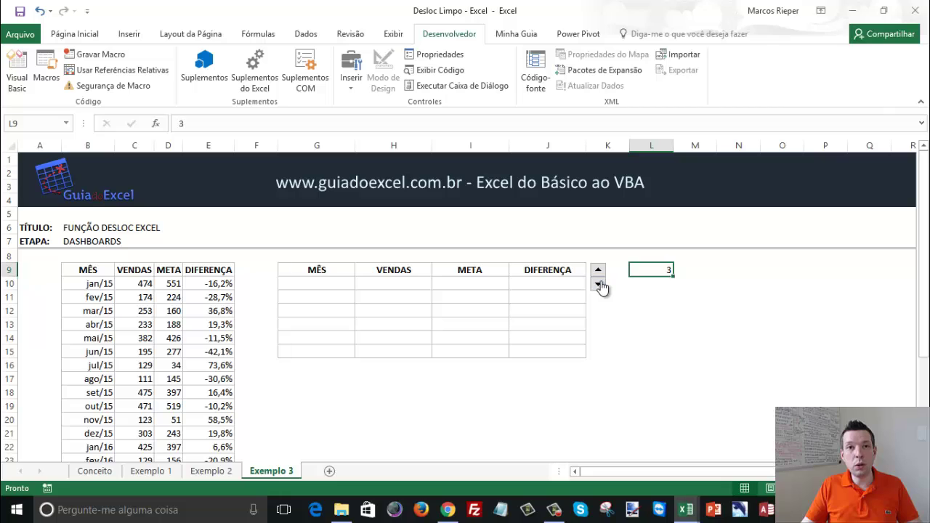
# Enter =DESLOC(B10;L9;0;1;1) in G10, the first MÊS cell of the dashboard table
pyautogui.click(345, 284)
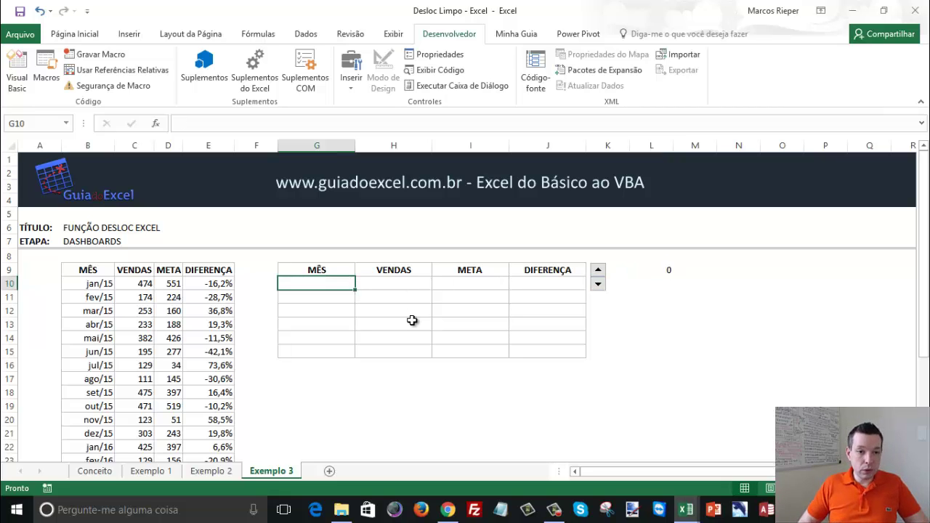
pyautogui.write('=DESL')
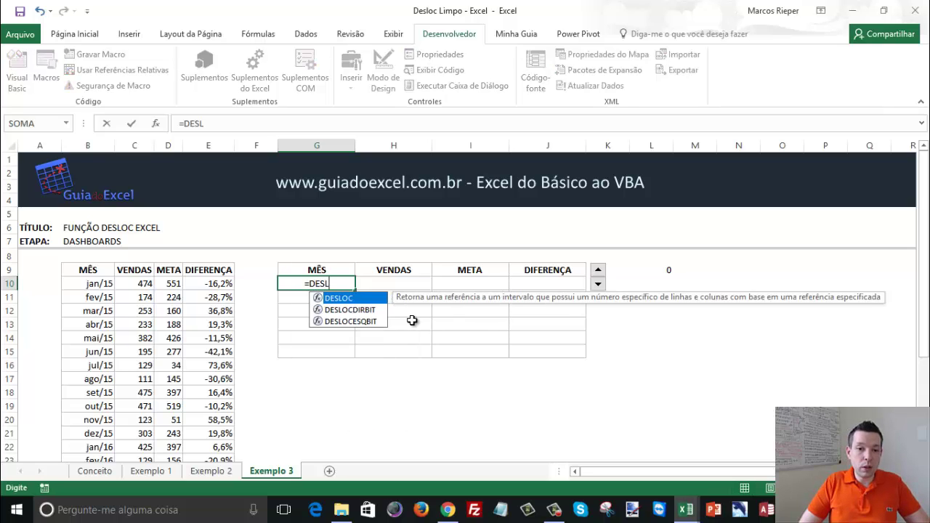
pyautogui.write('OC(')
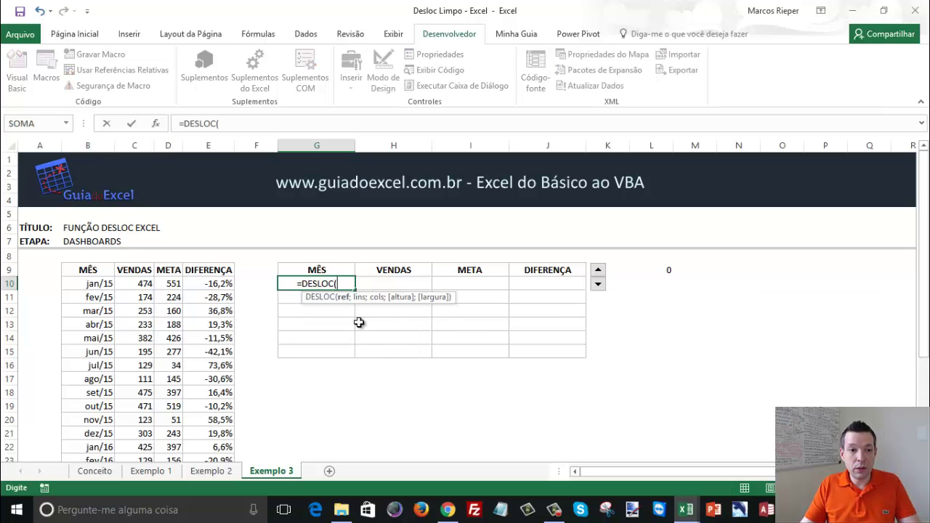
pyautogui.click(86, 286)
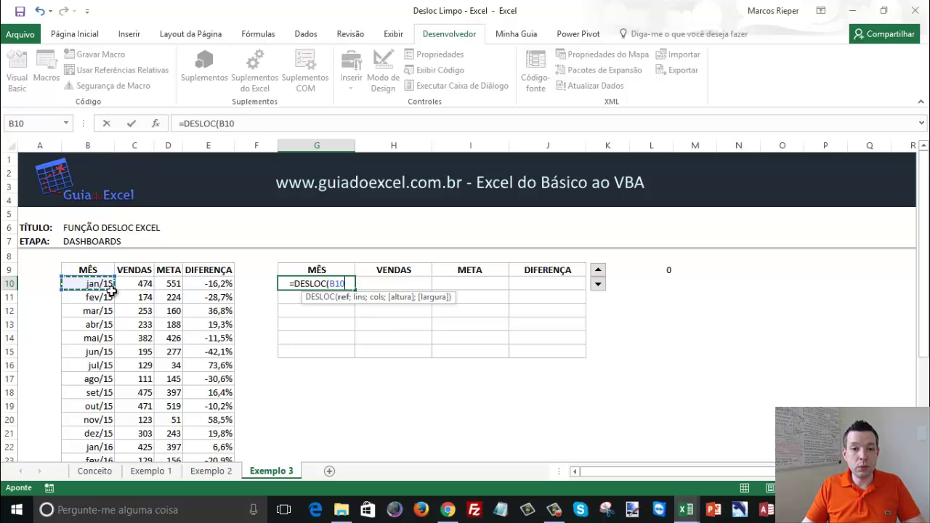
pyautogui.write(';')
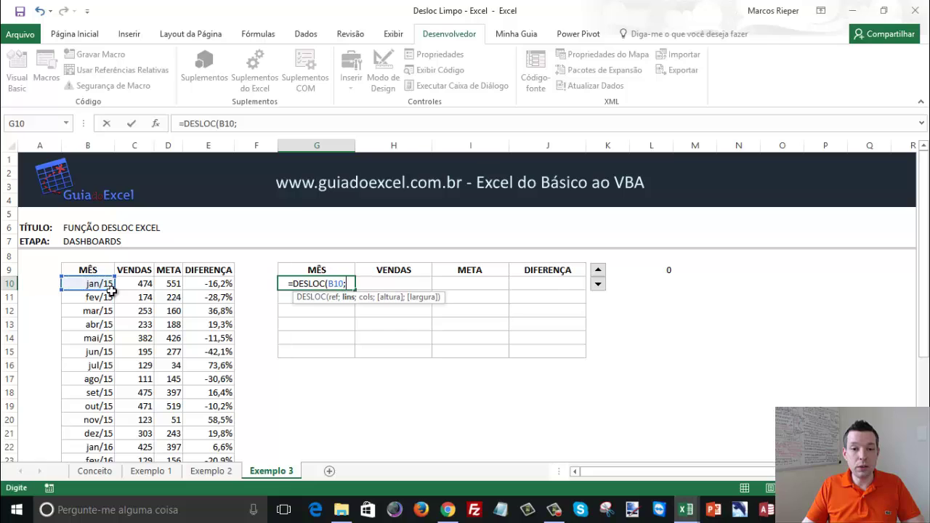
pyautogui.click(663, 274)
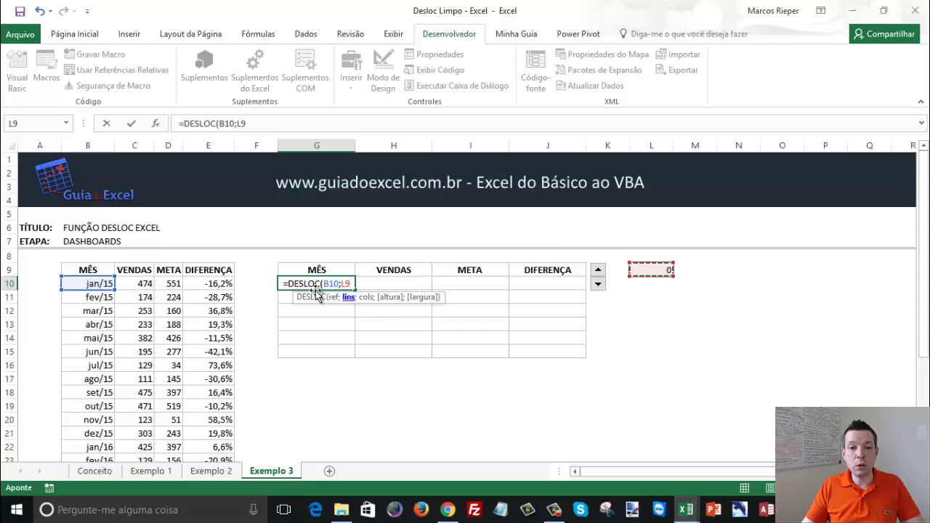
pyautogui.write(';')
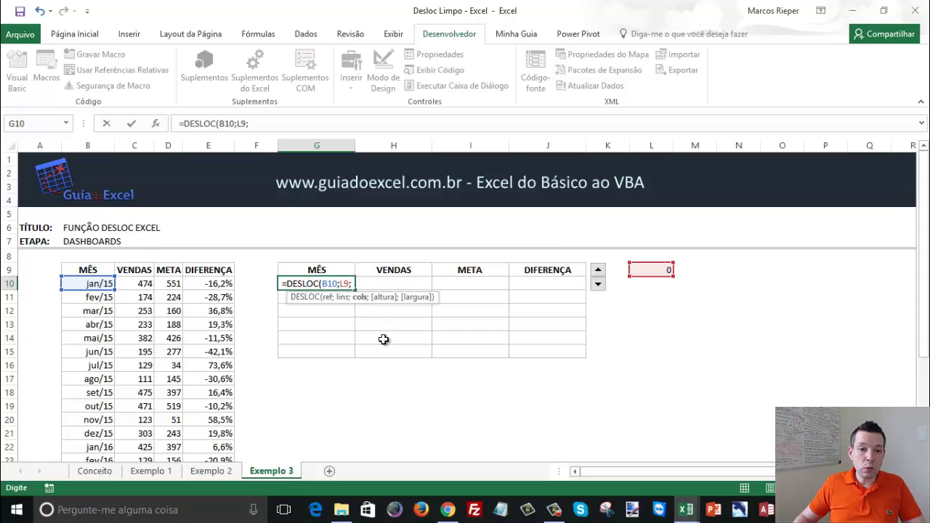
pyautogui.write('0')
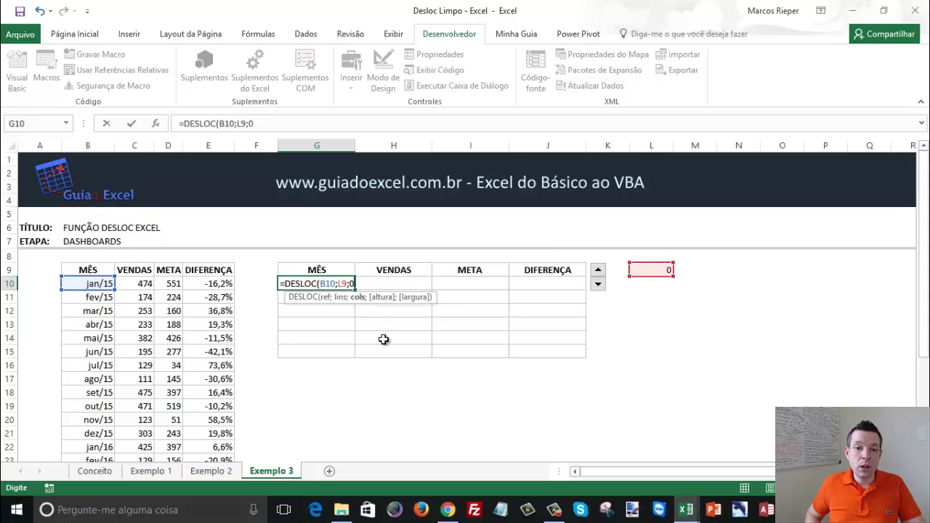
pyautogui.write(';1')
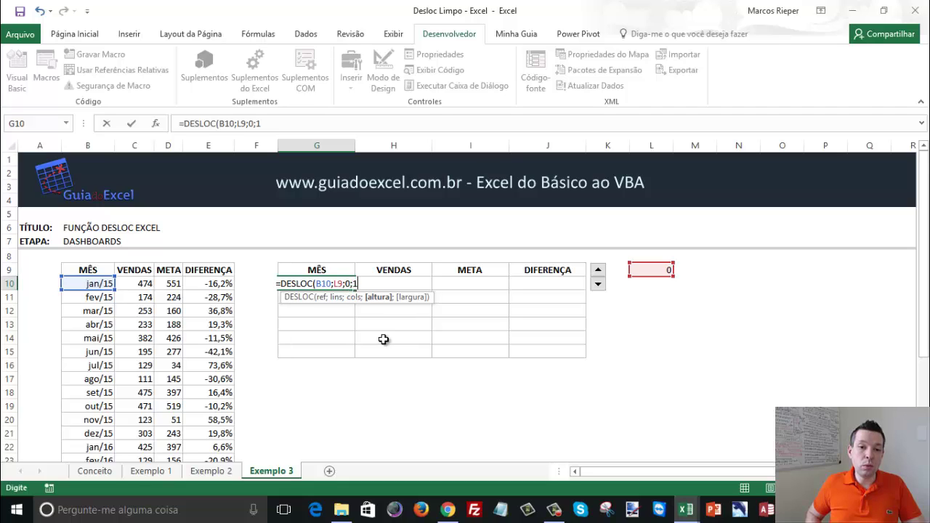
pyautogui.write(';1')
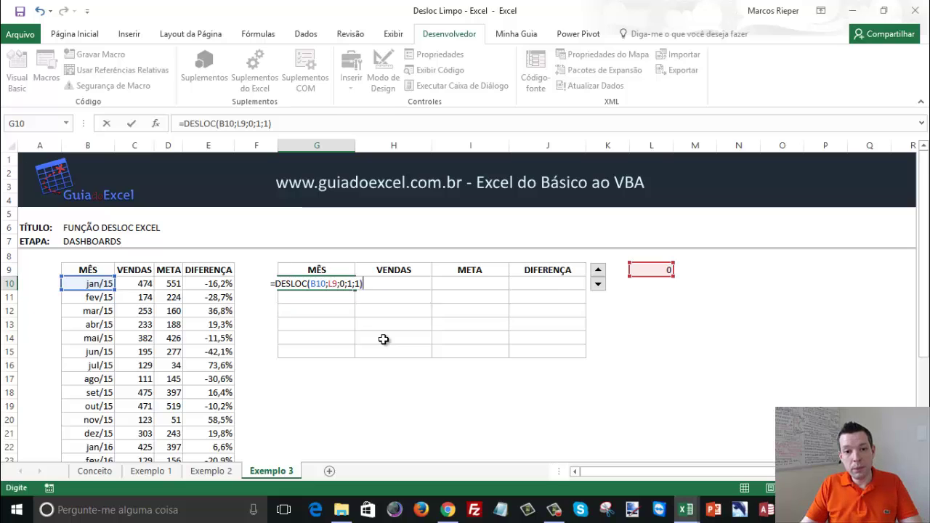
pyautogui.press('Return')
# Fill the G10 formula down through G15 and return to G10
pyautogui.click(343, 289)
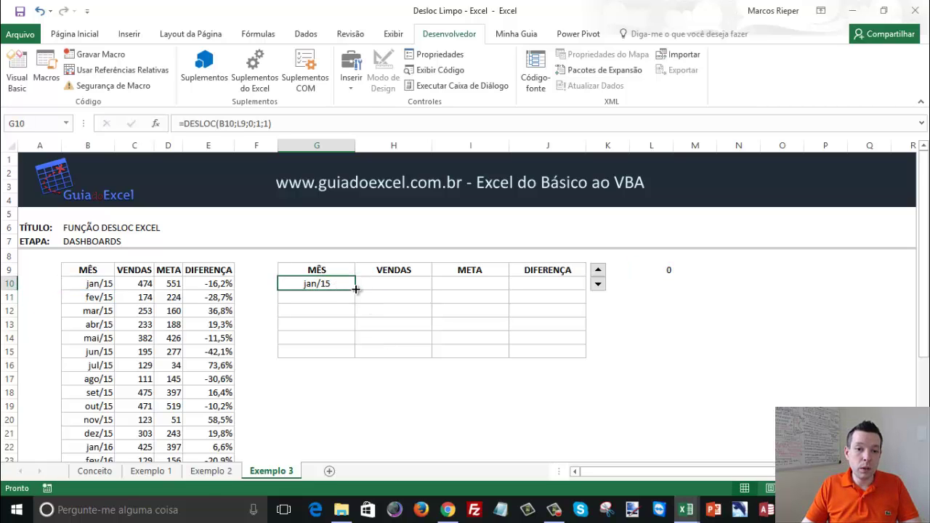
pyautogui.moveTo(355, 288); pyautogui.dragTo(346, 355)
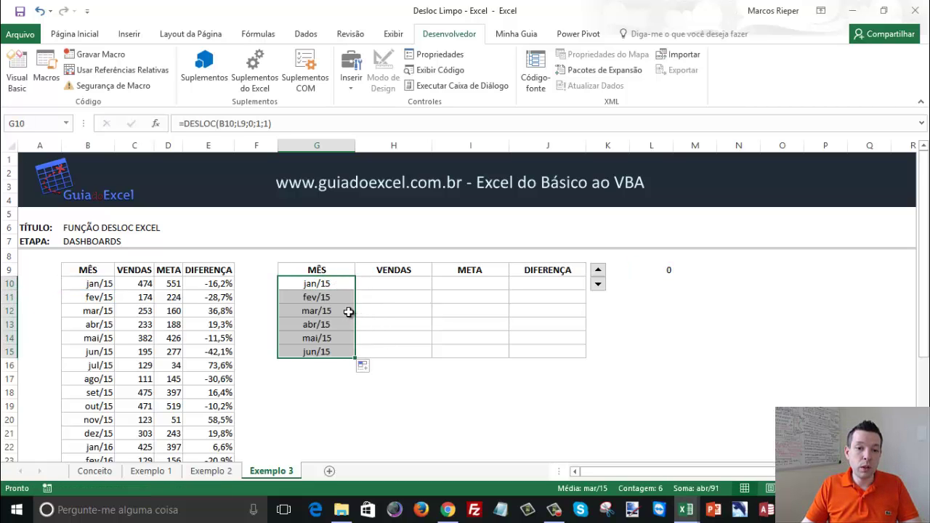
pyautogui.press('Down')
pyautogui.press('Down')
pyautogui.press('Up')
pyautogui.press('Down')
pyautogui.press('Up')
pyautogui.press('Up')
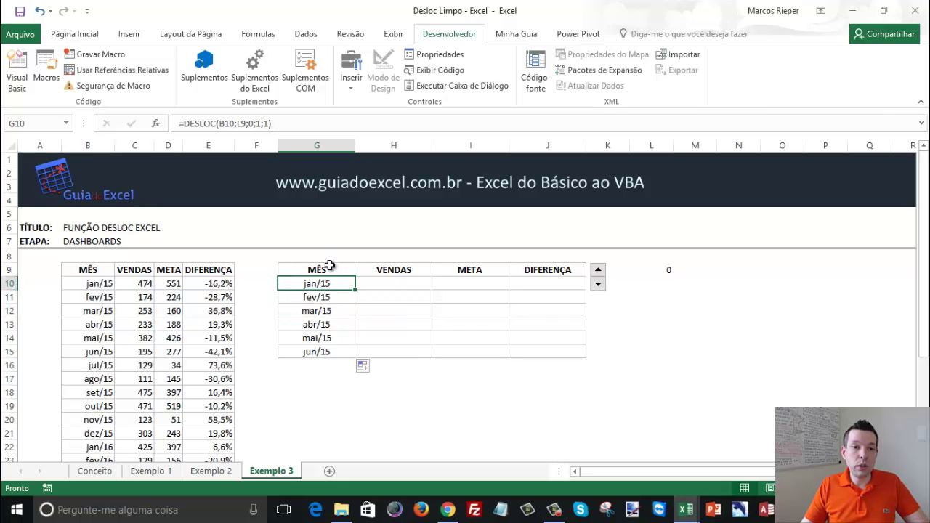
# Make the L9 reference in the G10 formula absolute as $L$9 and copy the formula down through G15
pyautogui.click(241, 124)
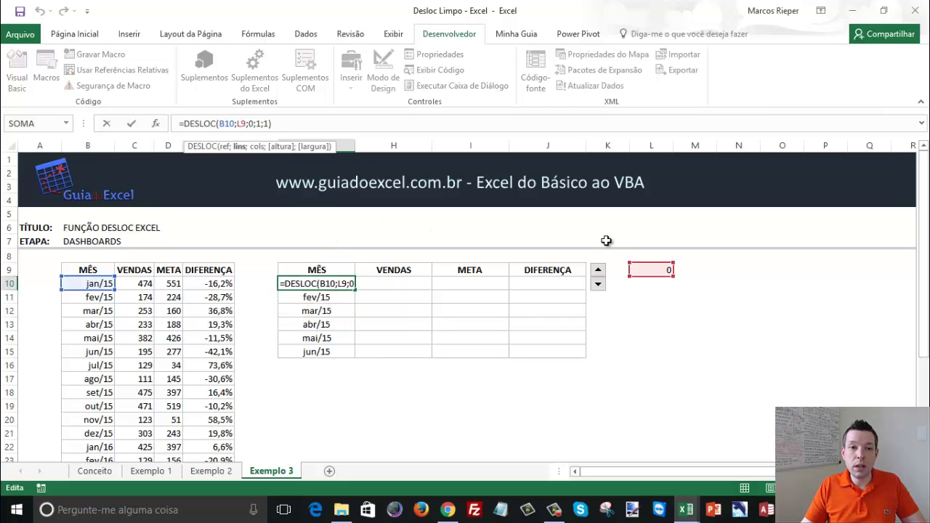
pyautogui.press('F4')
pyautogui.hotkey('ctrl', 'Return')
pyautogui.hotkey('ctrl', 'c')
pyautogui.hotkey('shift', 'Down')
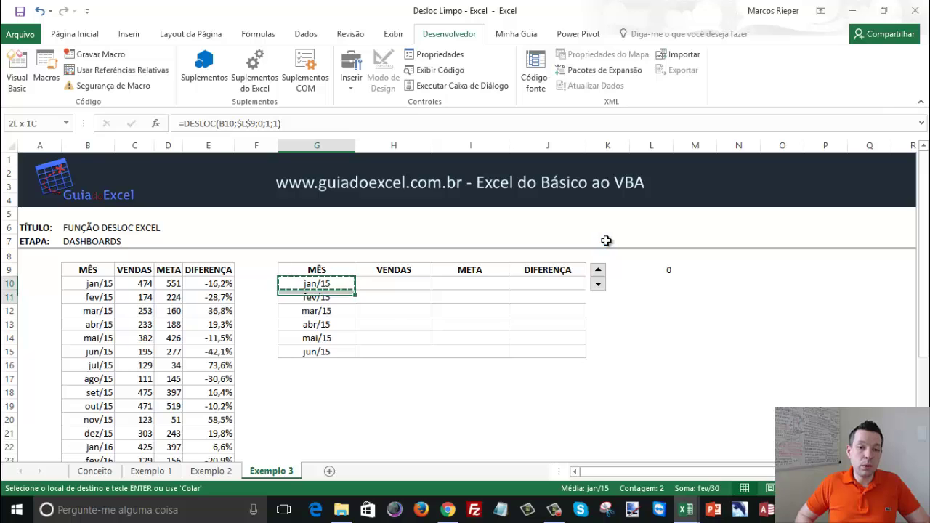
pyautogui.hotkey('ctrl', 'v')
pyautogui.hotkey('shift', 'Down')
pyautogui.hotkey('shift', 'Down')
pyautogui.hotkey('shift', 'Down')
pyautogui.hotkey('shift', 'Down')
pyautogui.hotkey('ctrl', 'v')
# Check the copied DESLOC formulas cell by cell through G10:G15 and end the copy mode
pyautogui.press('Down')
pyautogui.press('Down')
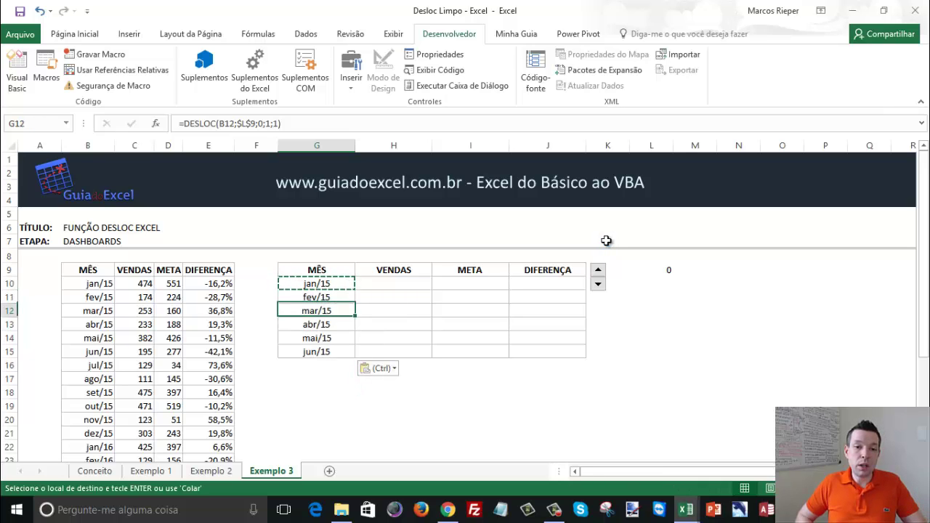
pyautogui.press('Down')
pyautogui.press('Down')
pyautogui.press('Down')
pyautogui.press('Up')
pyautogui.press('Up')
pyautogui.press('Up')
pyautogui.press('Up')
pyautogui.press('Up')
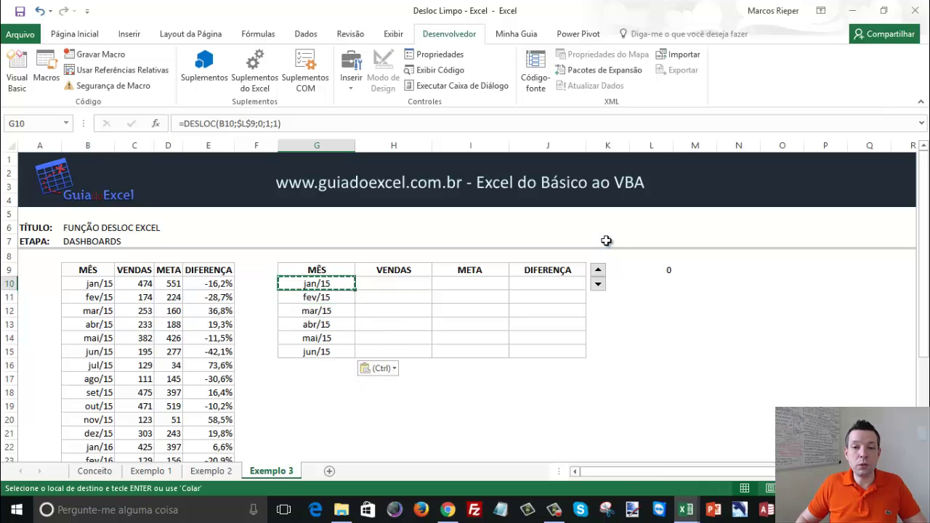
pyautogui.press('Escape')
# Test the MÊS column by stepping the spin button up to 15 and back down to 10
pyautogui.click(600, 271)
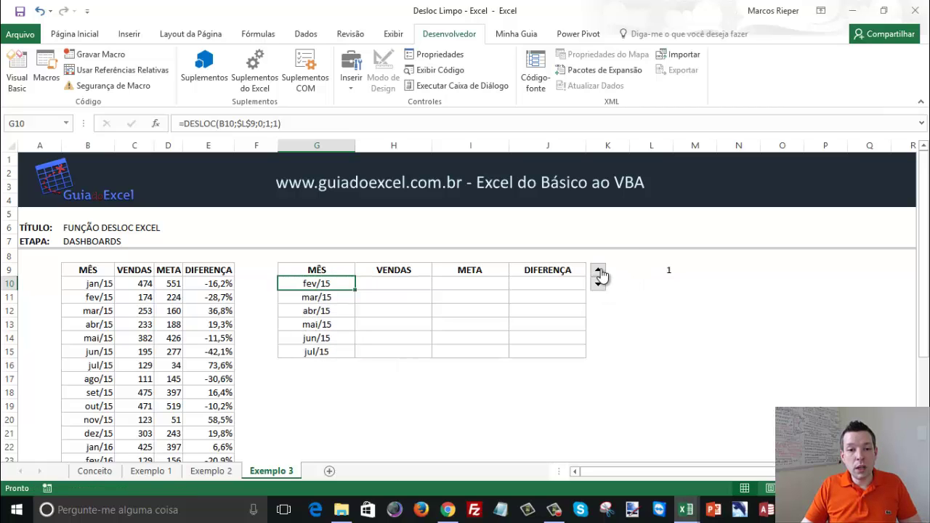
pyautogui.click(600, 272)
pyautogui.click(600, 272)
pyautogui.click(600, 272)
pyautogui.click(600, 271)
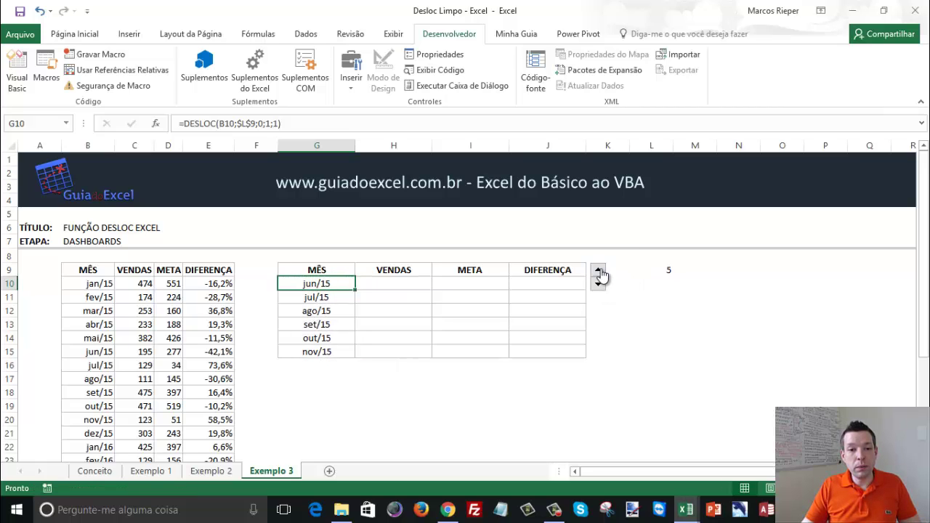
pyautogui.click(600, 272)
pyautogui.click(599, 271)
pyautogui.click(600, 272)
pyautogui.click(600, 272)
pyautogui.click(600, 271)
pyautogui.click(600, 271)
pyautogui.click(600, 272)
pyautogui.click(600, 272)
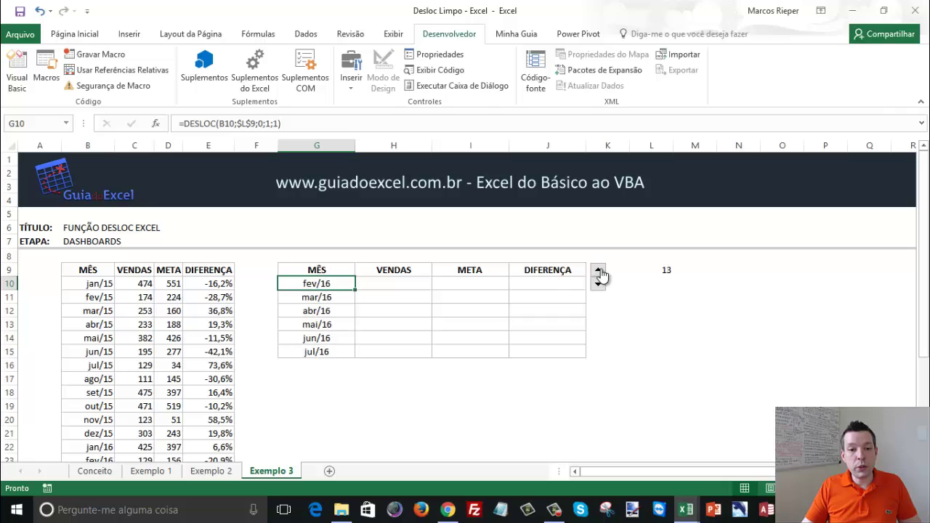
pyautogui.click(600, 272)
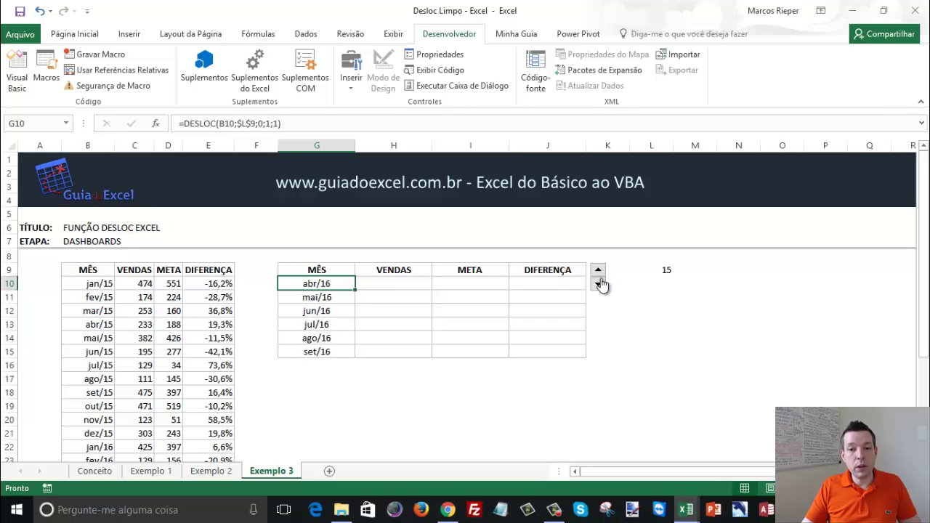
pyautogui.click(598, 287)
pyautogui.click(598, 286)
pyautogui.click(599, 287)
pyautogui.click(598, 286)
pyautogui.click(598, 286)
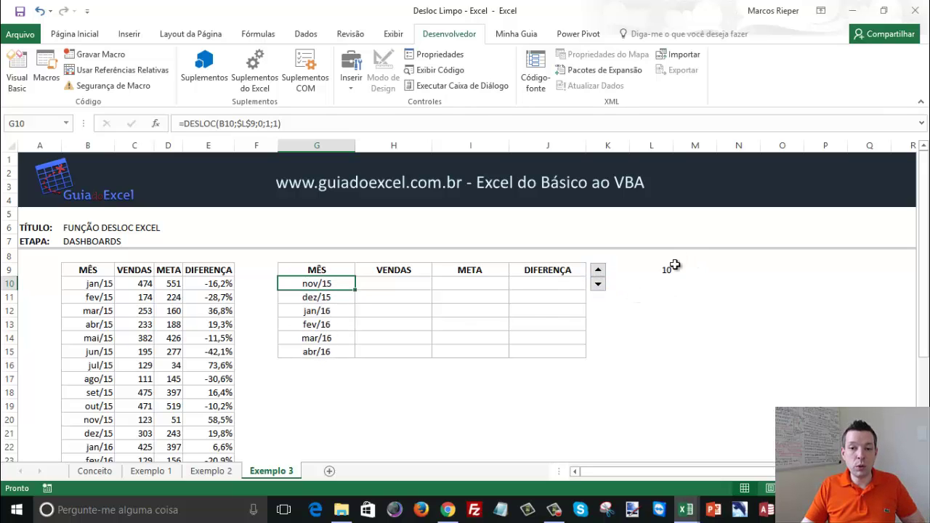
# Copy the MÊS formulas in G10:G15 across the VENDAS, META and DIFERENÇA columns through J15
pyautogui.moveTo(322, 288); pyautogui.dragTo(322, 352)
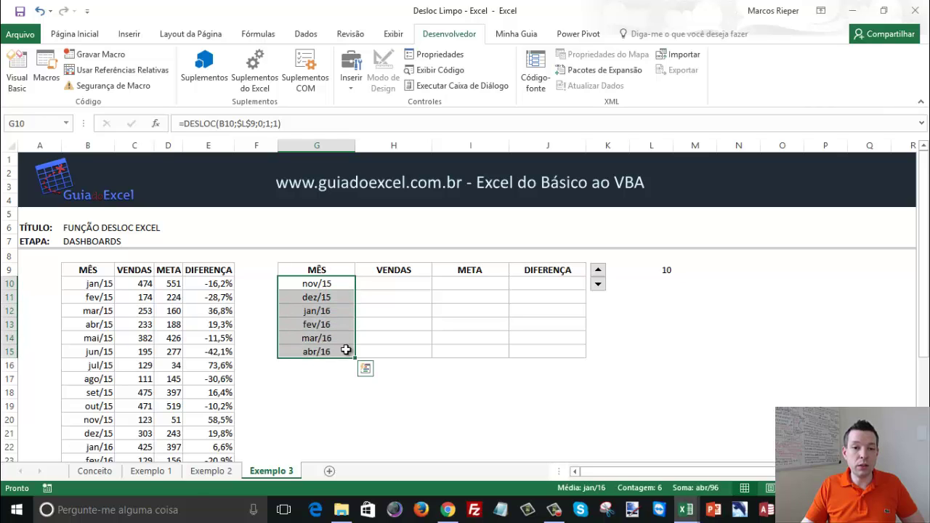
pyautogui.hotkey('ctrl', 'c')
pyautogui.keyDown('shift'); pyautogui.click(523, 348); pyautogui.keyUp('shift')
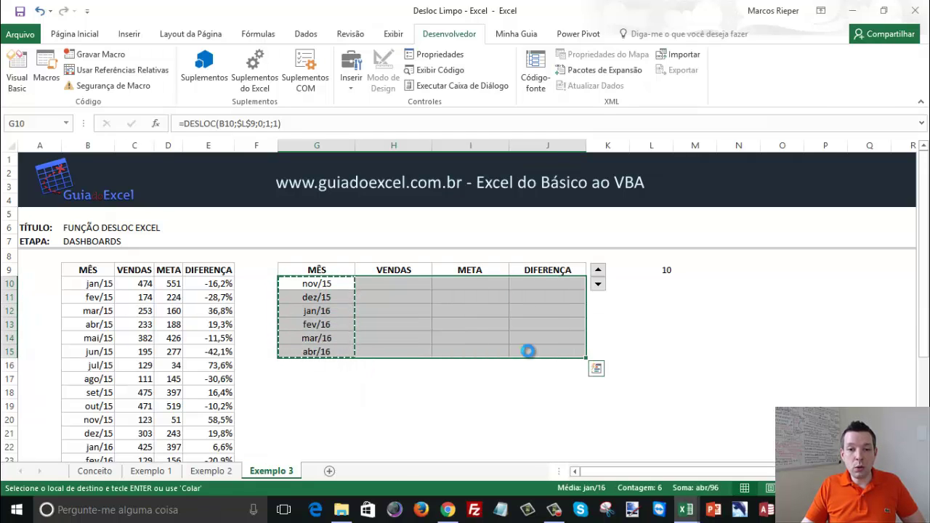
pyautogui.hotkey('ctrl', 'v')
pyautogui.click(483, 325)
# Format the VENDAS and META values in H10:I15 with the thousands separator style and DIFERENÇA in J10:J15 as percentages
pyautogui.moveTo(388, 284); pyautogui.dragTo(457, 348)
pyautogui.click(80, 33)
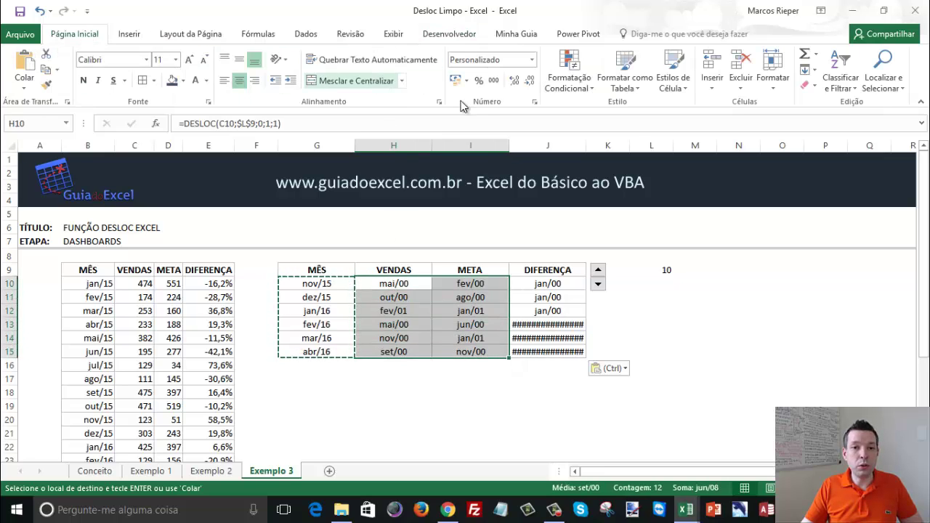
pyautogui.click(493, 80)
pyautogui.moveTo(547, 285); pyautogui.dragTo(556, 353)
pyautogui.click(480, 81)
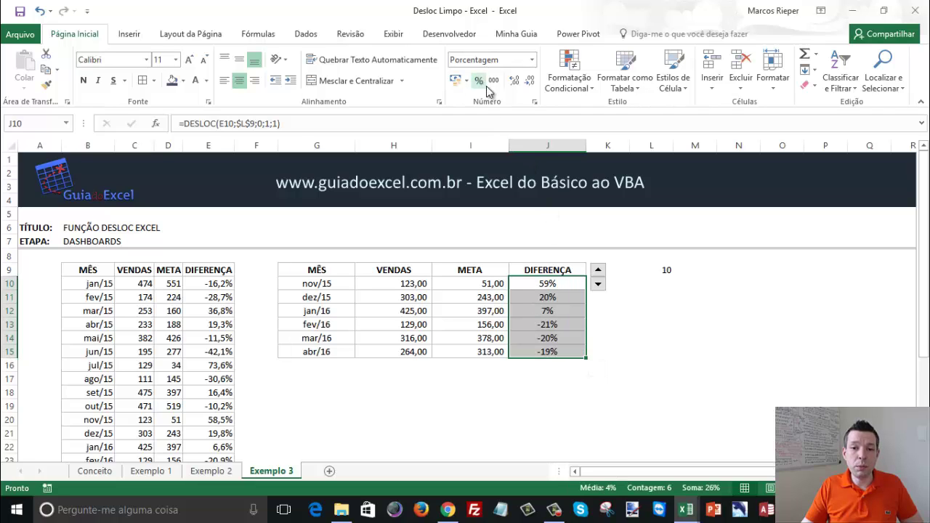
# Advance the dashboard table by one month with the spin button and select its linked cell L9
pyautogui.click(374, 309)
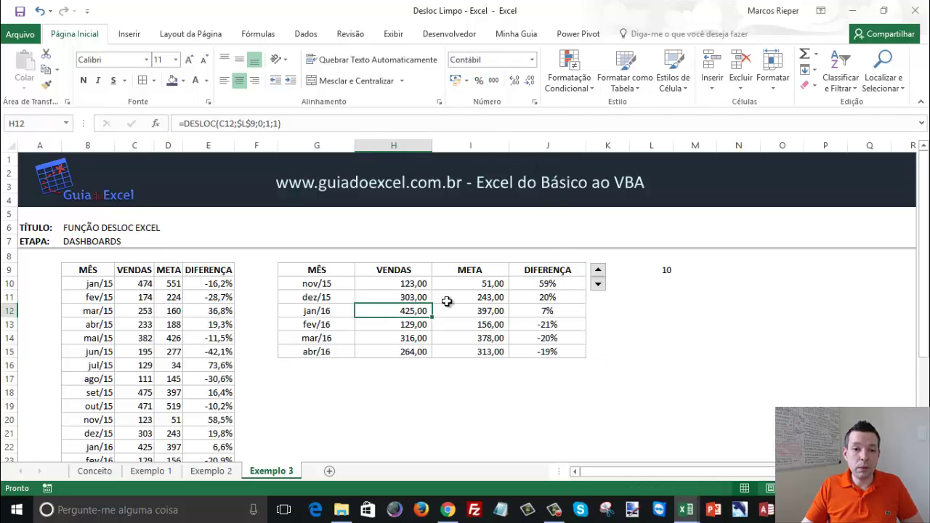
pyautogui.click(597, 269)
pyautogui.click(653, 271)
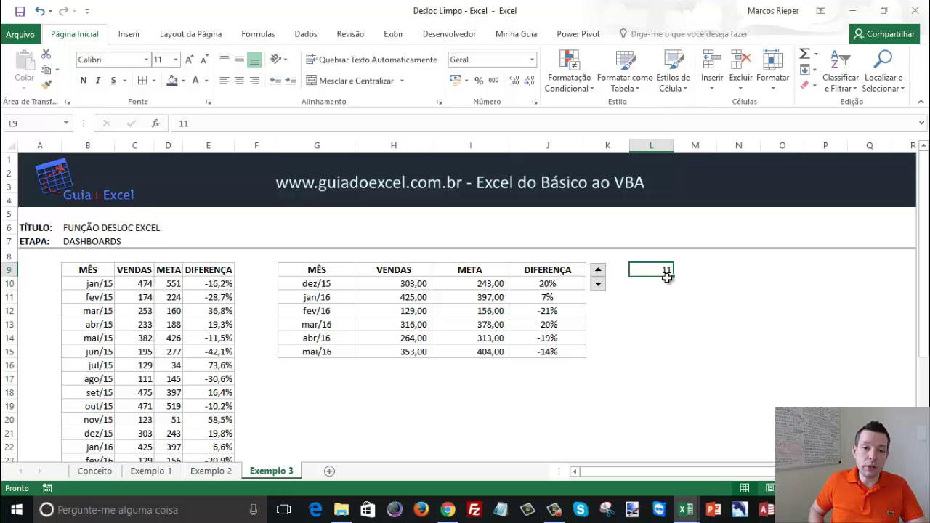
# Reset the linked cell L9 to 0 and compare the source rows with the dashboard table
pyautogui.write('0')
pyautogui.press('Return')
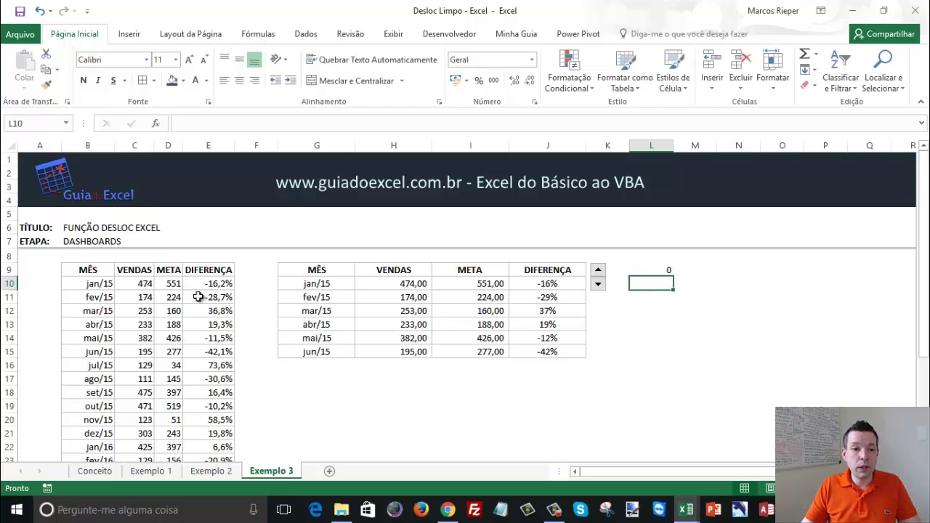
pyautogui.moveTo(216, 283); pyautogui.dragTo(102, 405)
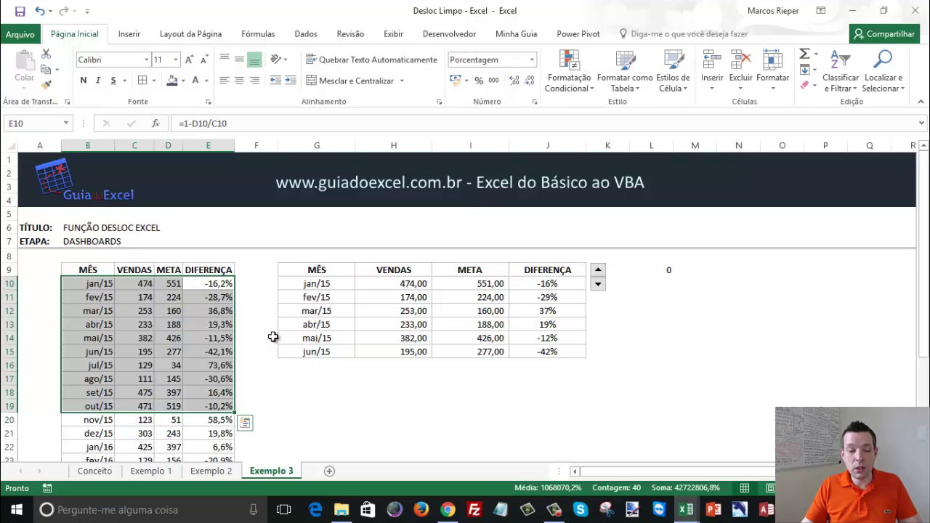
pyautogui.click(421, 296)
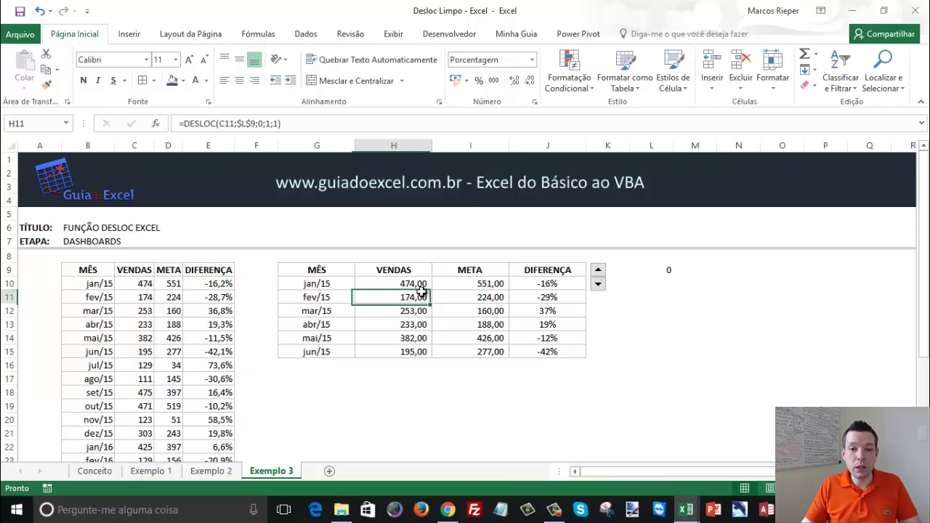
# Advance the dashboard table by one month and check its first row against the fev/15 source values
pyautogui.click(598, 273)
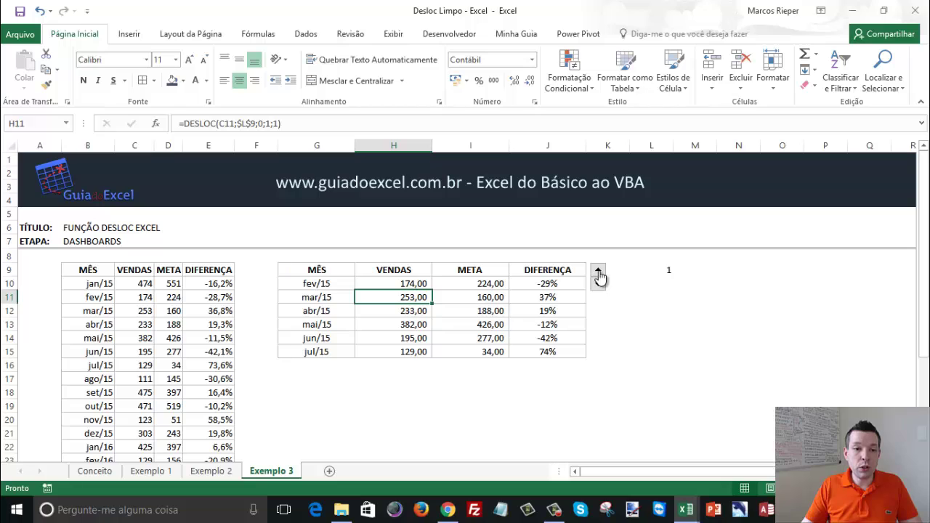
pyautogui.moveTo(138, 298); pyautogui.dragTo(170, 298)
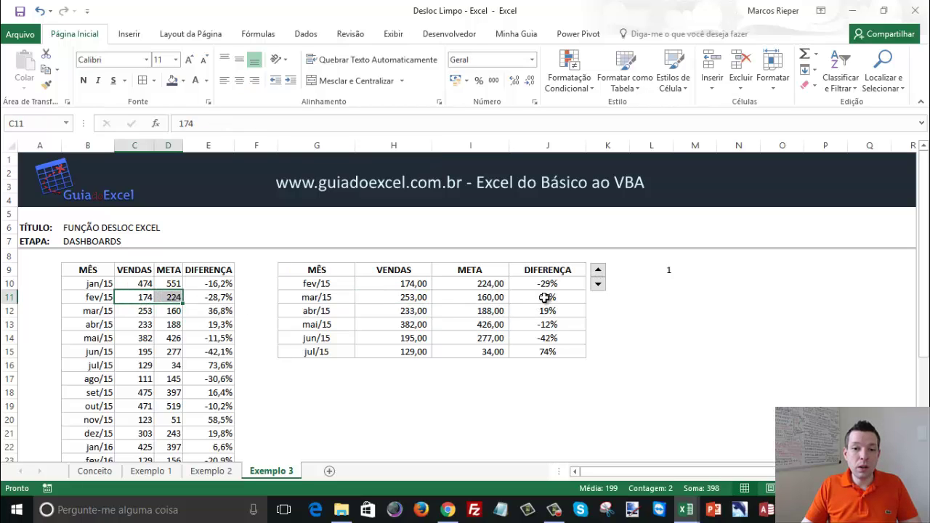
pyautogui.click(488, 289)
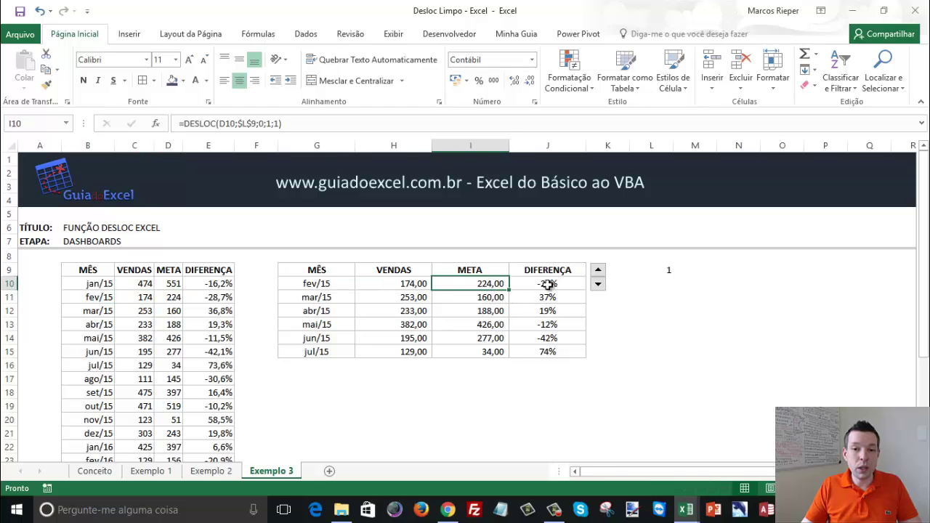
pyautogui.click(550, 285)
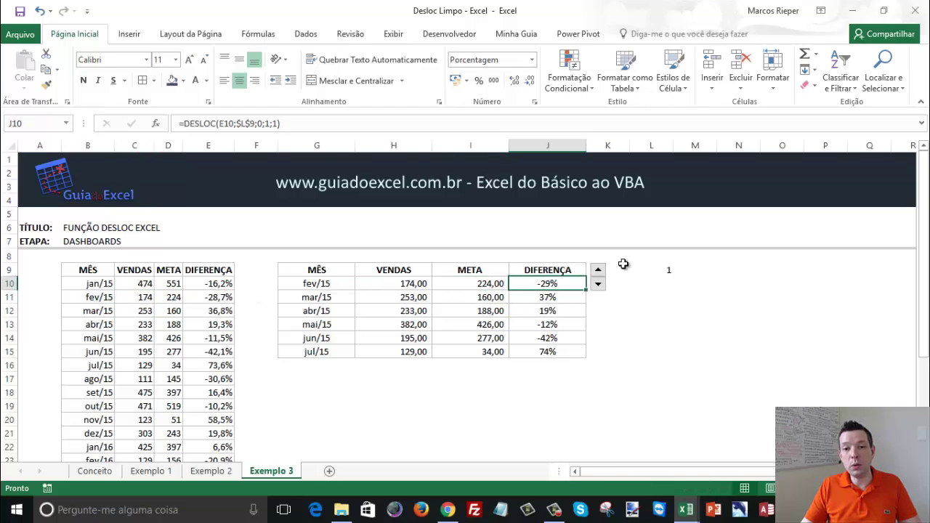
# Advance the dashboard table three more months and hide the value in linked cell L9 with a white font color
pyautogui.click(597, 270)
pyautogui.click(597, 271)
pyautogui.click(597, 271)
pyautogui.click(664, 270)
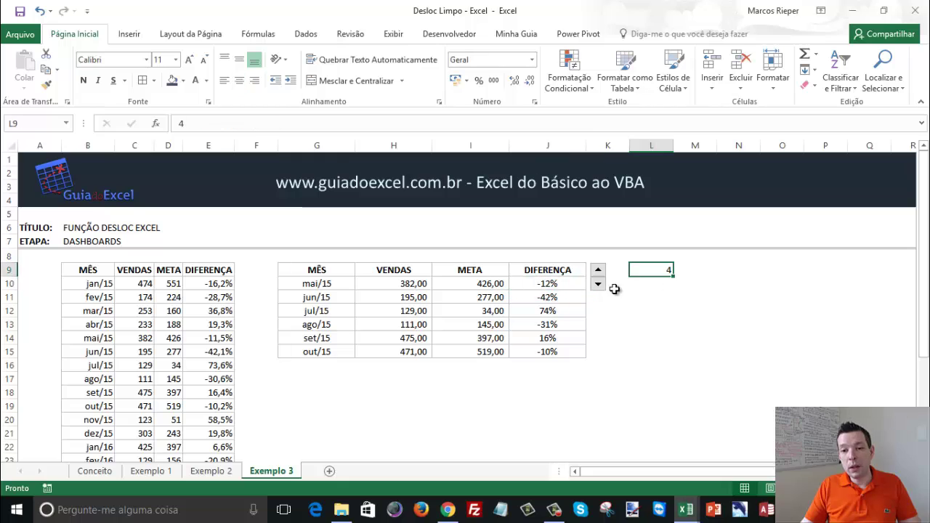
pyautogui.click(195, 80)
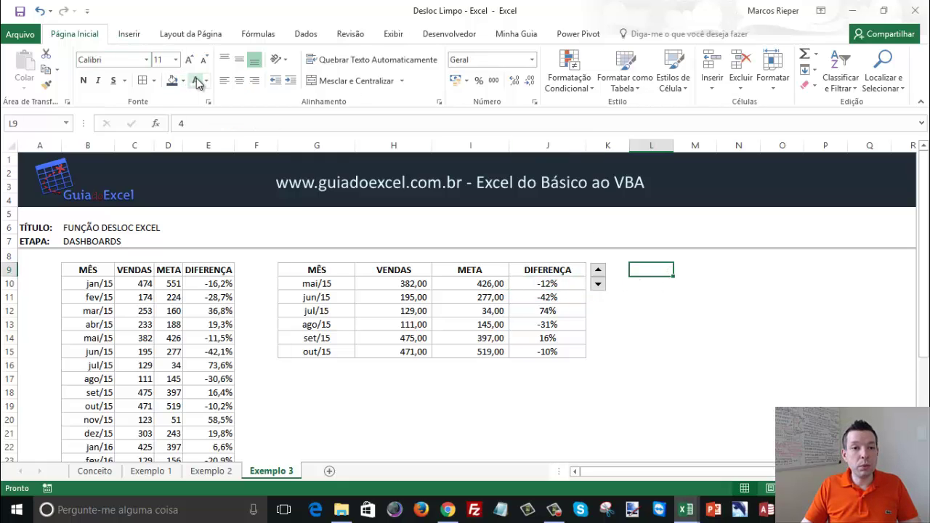
# Insert a clustered column chart from the dashboard table G9:J15 and move it off the DIFERENÇA column
pyautogui.moveTo(534, 351); pyautogui.dragTo(307, 275)
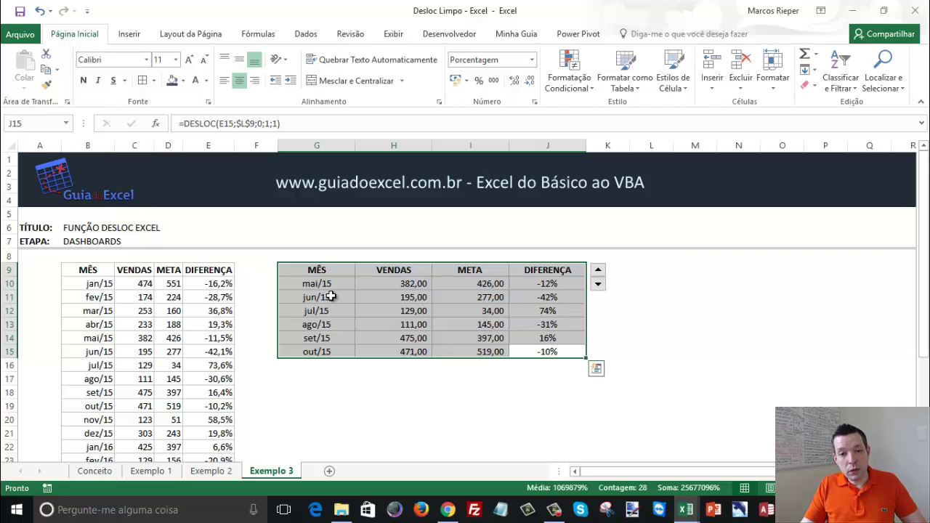
pyautogui.hotkey('alt', 'F1')
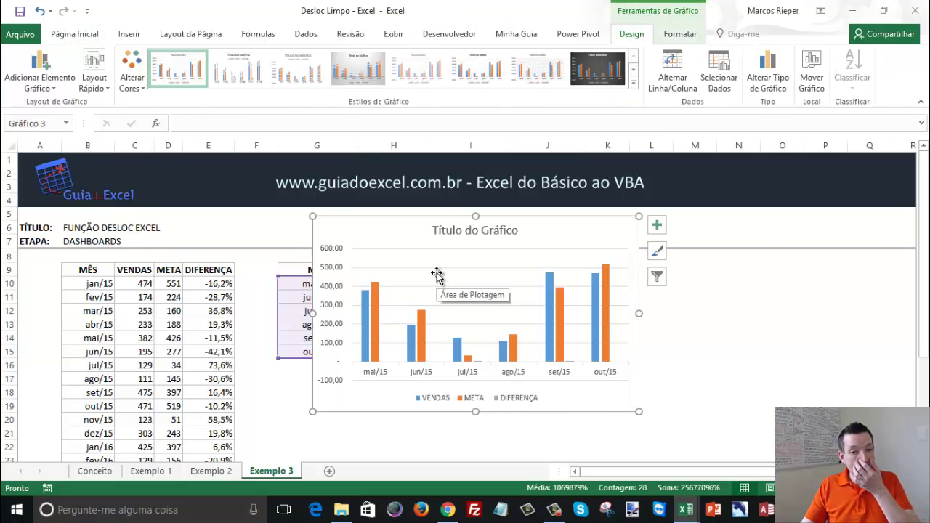
pyautogui.moveTo(424, 216); pyautogui.dragTo(214, 227)
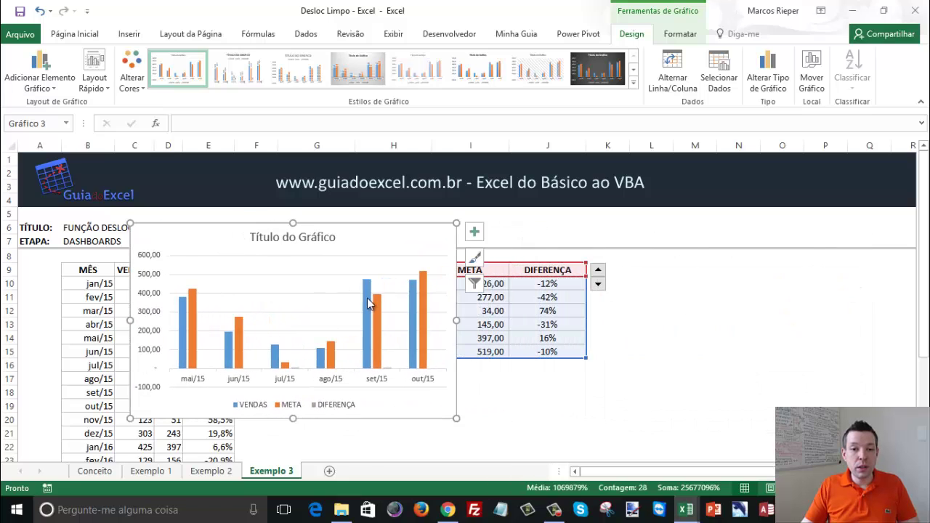
# Overwrite the DIFERENÇA value in J11 with 5000000% to make that series selectable in the chart
pyautogui.click(556, 297)
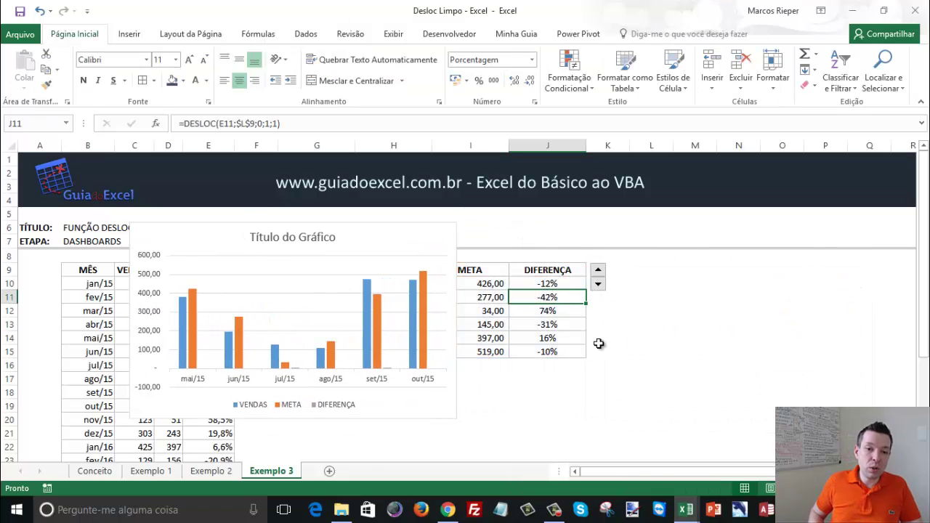
pyautogui.write('5000000')
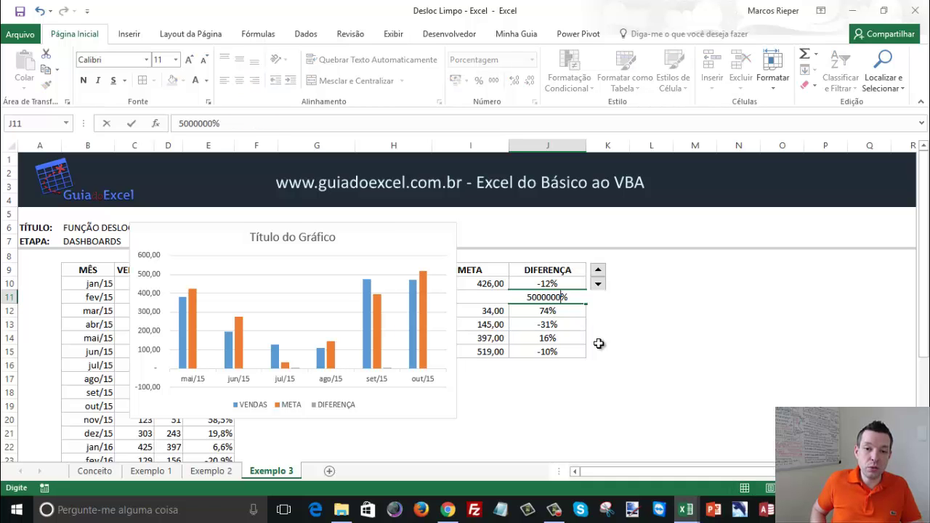
pyautogui.press('Return')
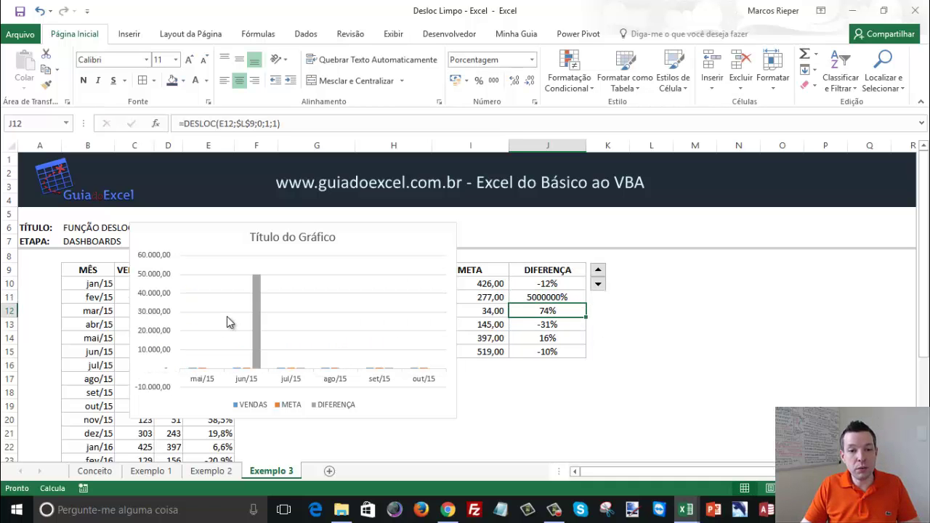
# Plot the chart's DIFERENÇA series on the secondary axis
pyautogui.rightClick(255, 308)
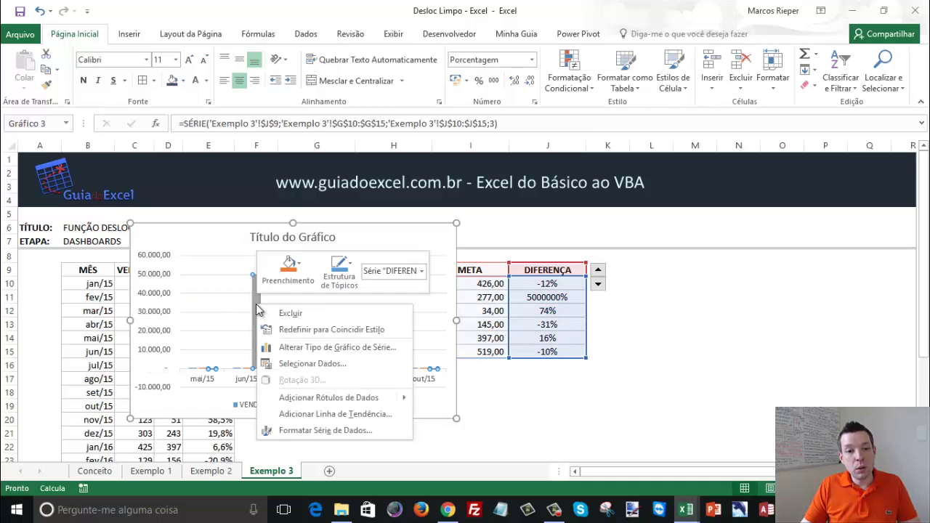
pyautogui.click(312, 432)
pyautogui.click(784, 278)
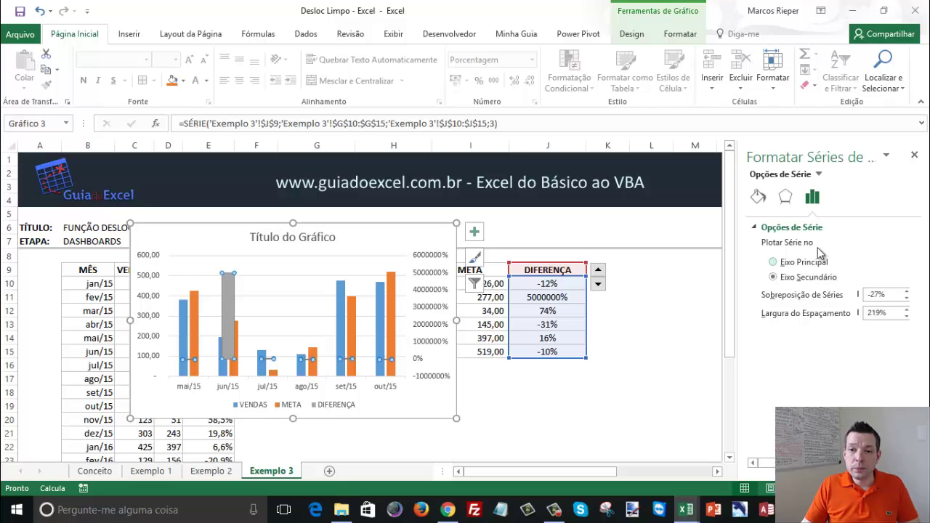
# Change the chart type of the DIFERENÇA series to a line, keeping VENDAS and META as clustered columns
pyautogui.rightClick(231, 299)
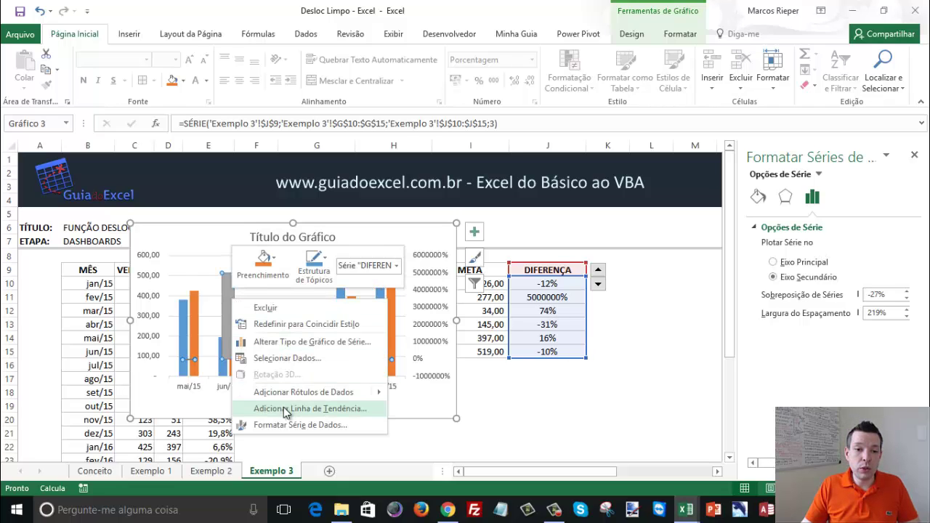
pyautogui.click(308, 341)
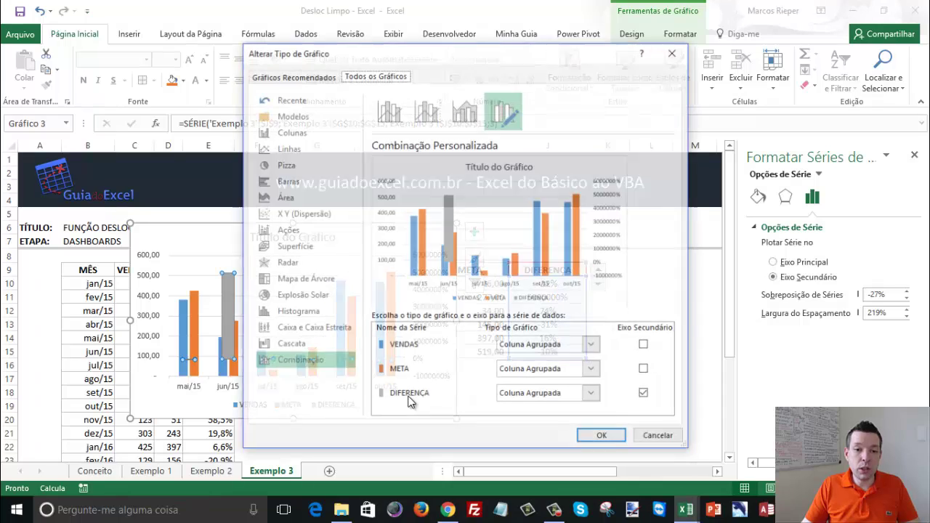
pyautogui.click(593, 395)
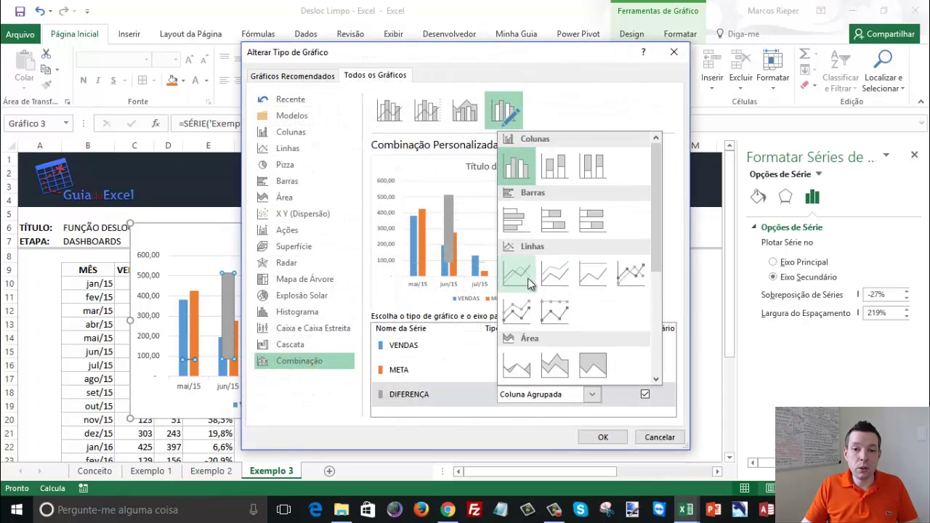
pyautogui.click(523, 275)
pyautogui.click(602, 437)
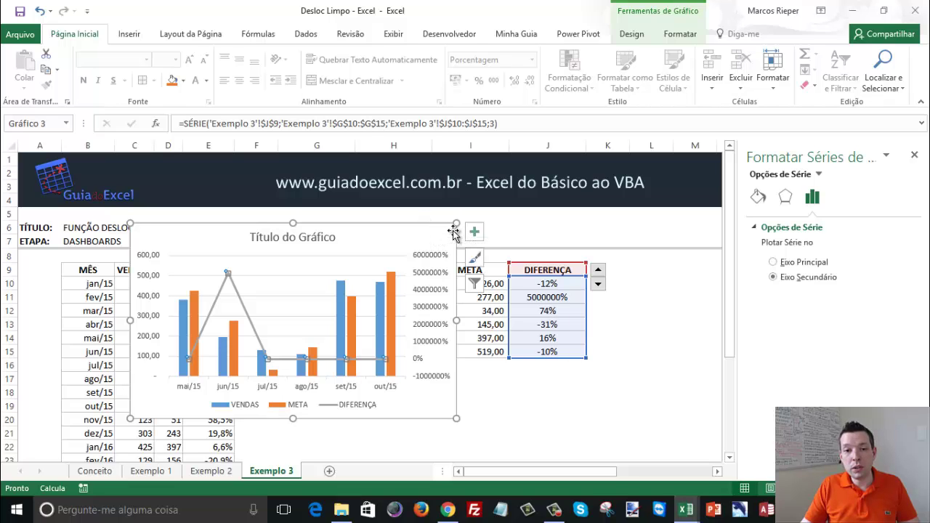
# Shrink the chart to about the dashboard table's width and place it directly below the table
pyautogui.moveTo(458, 225); pyautogui.dragTo(471, 285)
pyautogui.click(342, 274)
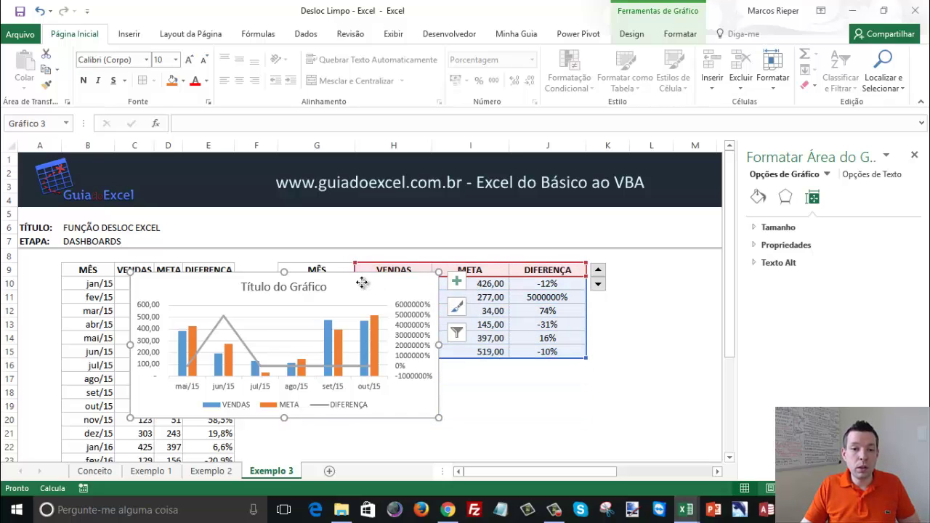
pyautogui.moveTo(362, 284); pyautogui.dragTo(508, 380)
# Restore the DESLOC formula in J11 by copying it from J12
pyautogui.click(545, 297)
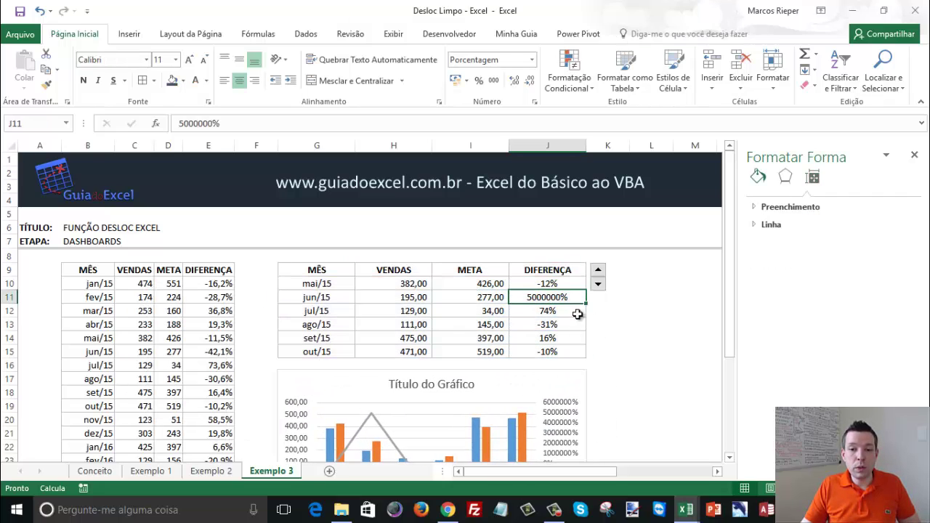
pyautogui.click(567, 307)
pyautogui.click(566, 299)
pyautogui.hotkey('ctrl', 'v')
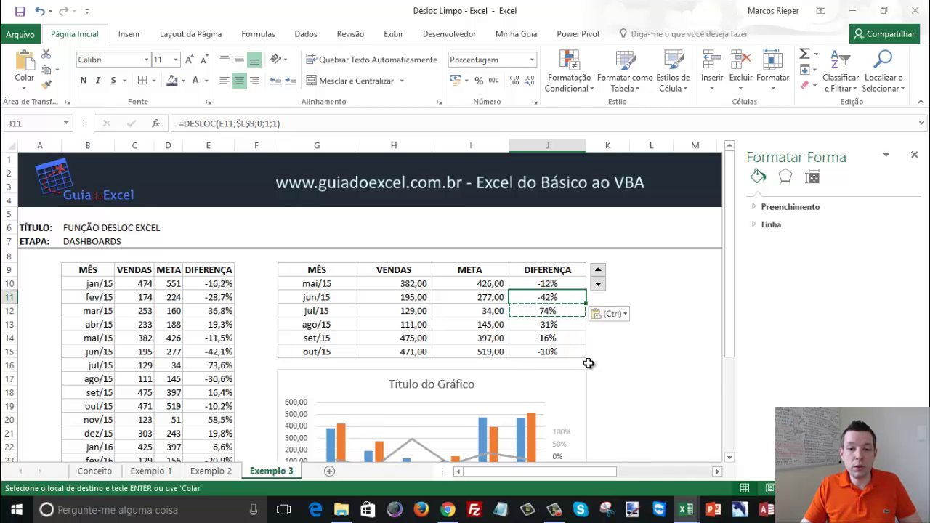
# Widen the chart beyond the dashboard table to about column L and make it slightly taller
pyautogui.scroll(-1, 584, 404)
pyautogui.scroll(-1, 585, 405)
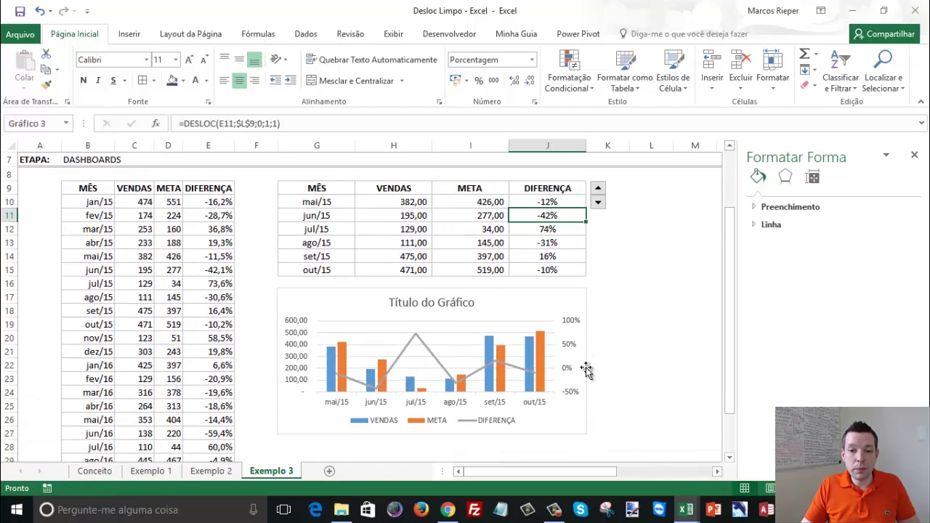
pyautogui.click(586, 370)
pyautogui.moveTo(589, 363); pyautogui.dragTo(667, 361)
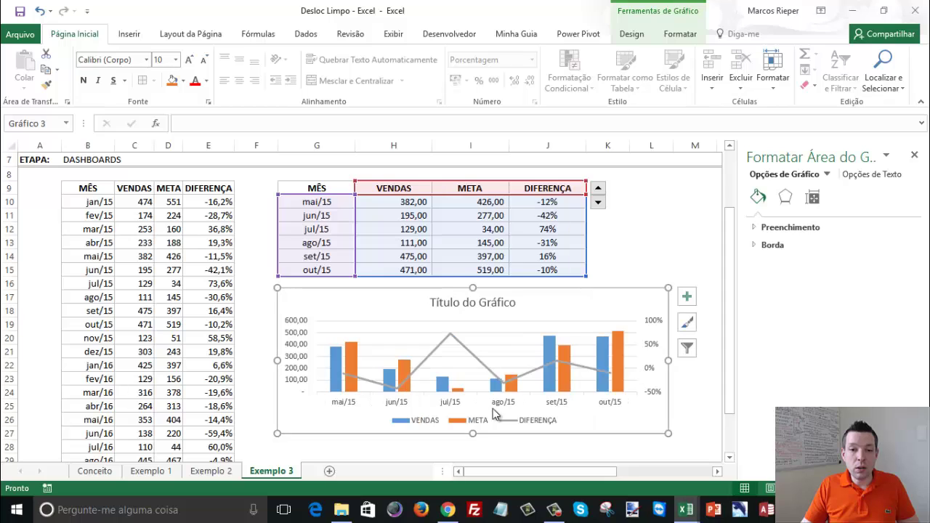
pyautogui.moveTo(473, 433); pyautogui.dragTo(473, 441)
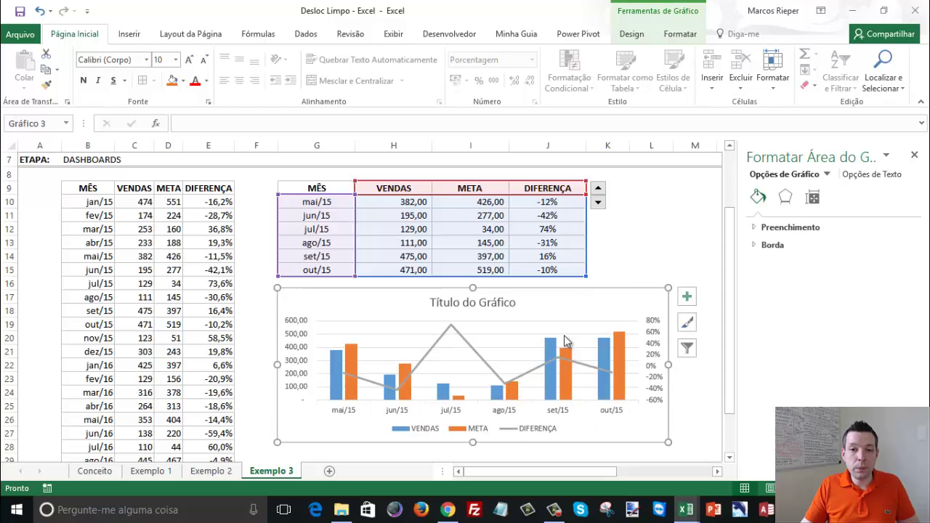
# Test the chart by advancing the dashboard four months with the spin button, up to set/15 as first month
pyautogui.click(624, 217)
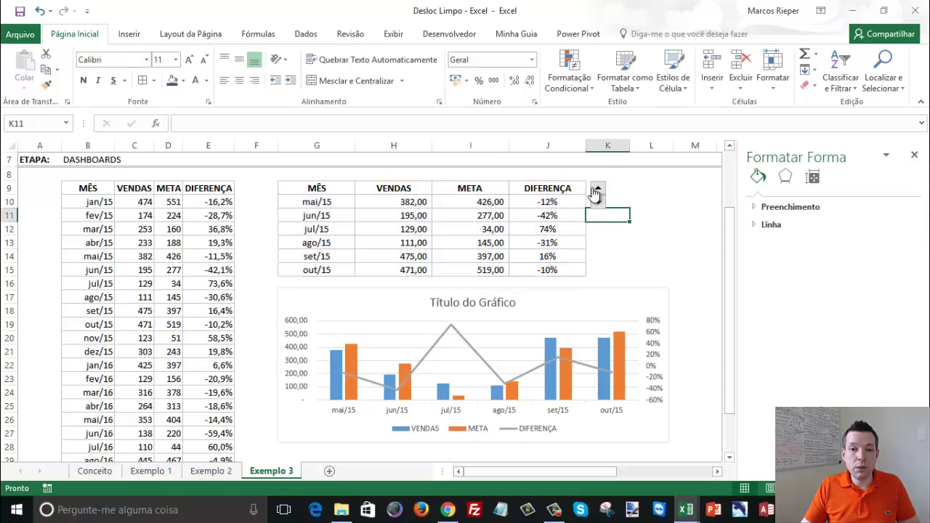
pyautogui.click(596, 190)
pyautogui.click(597, 189)
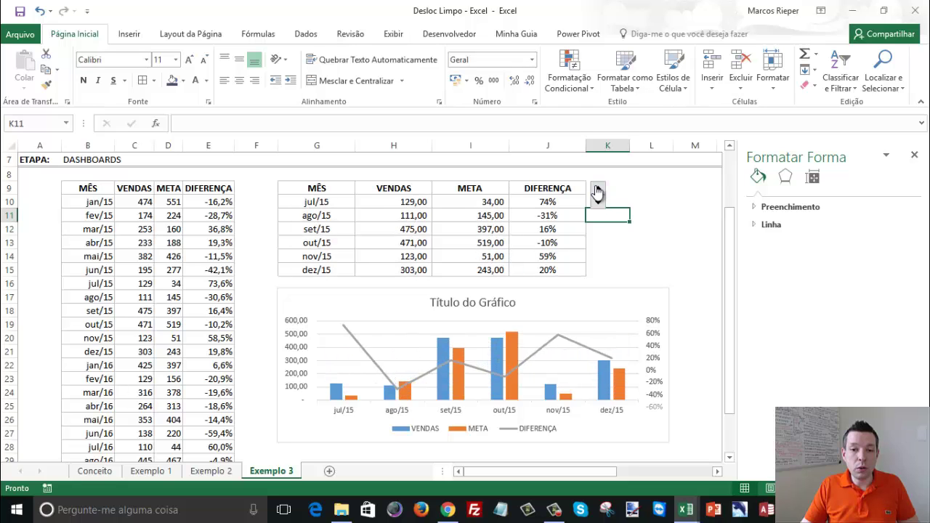
pyautogui.click(596, 189)
pyautogui.click(596, 189)
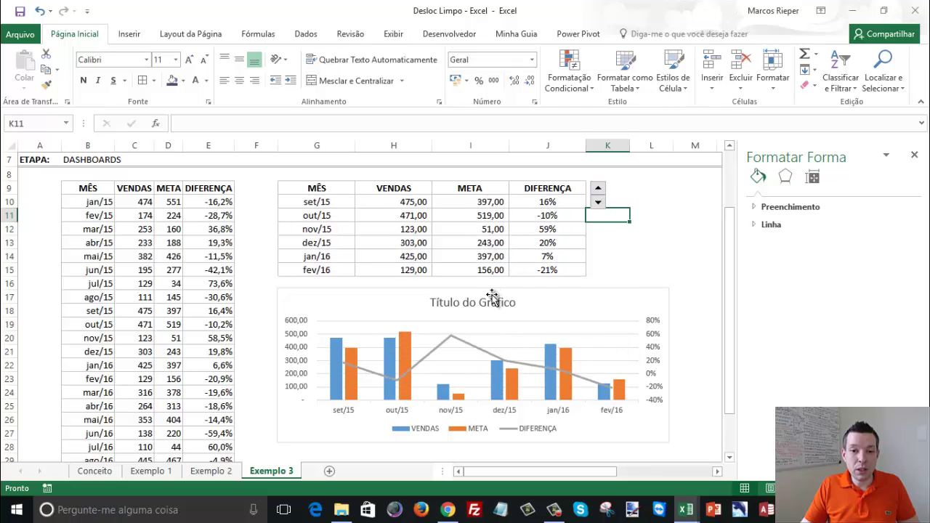
# Set the chart title to "Vendas Mensais" and deselect the chart
pyautogui.click(520, 310)
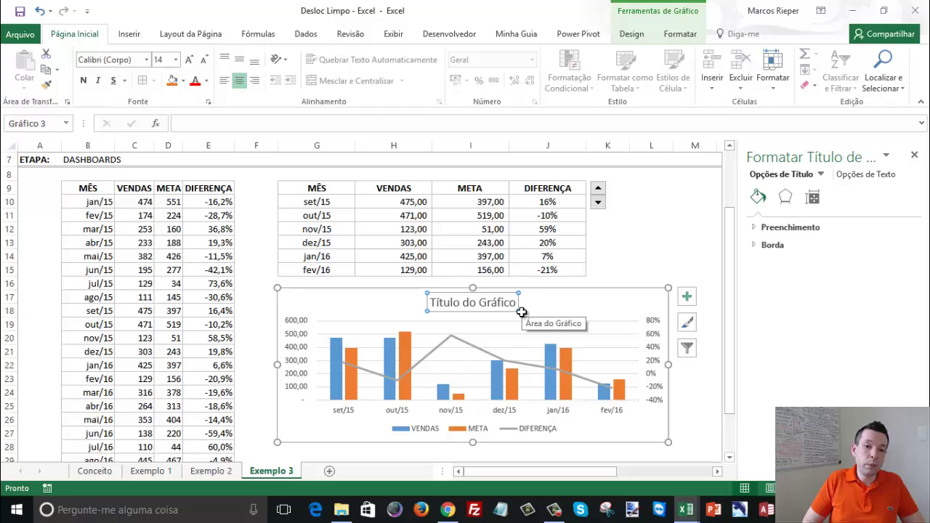
pyautogui.write('v')
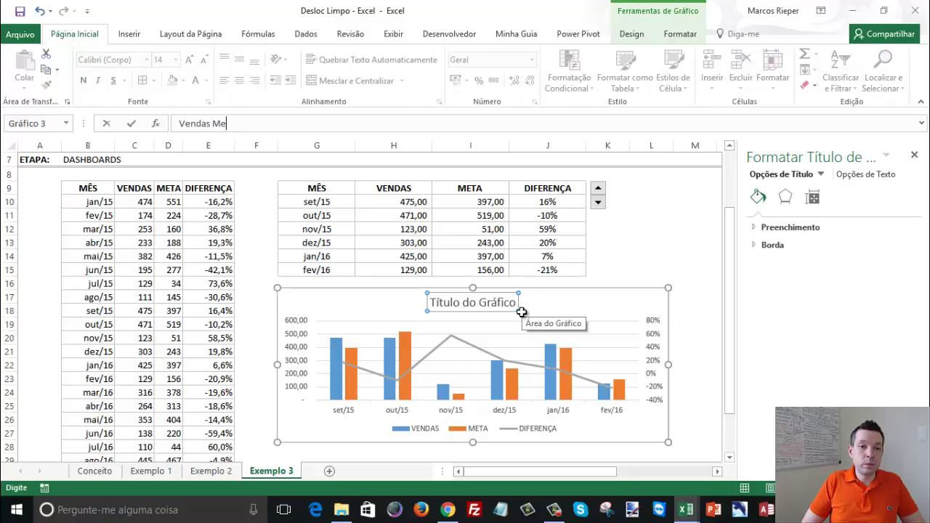
pyautogui.write('endas Mensais')
pyautogui.press('Return')
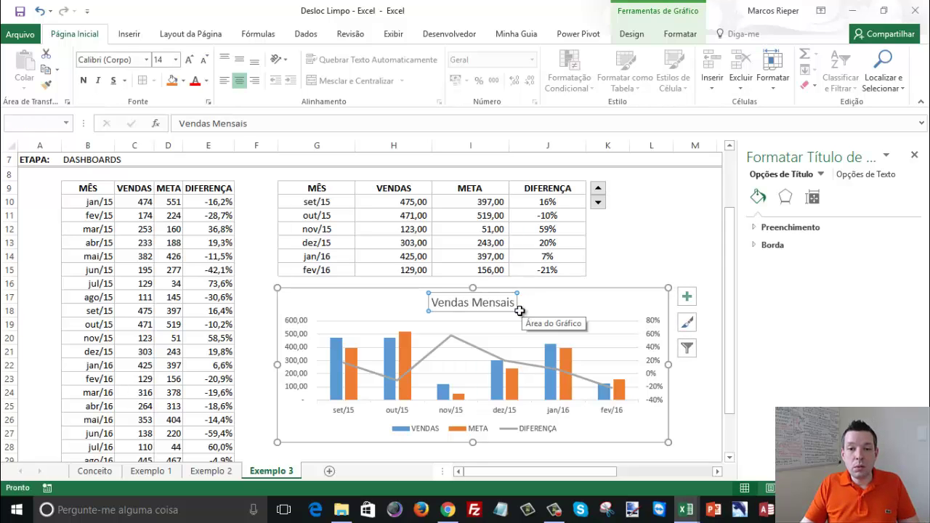
pyautogui.press('Escape')
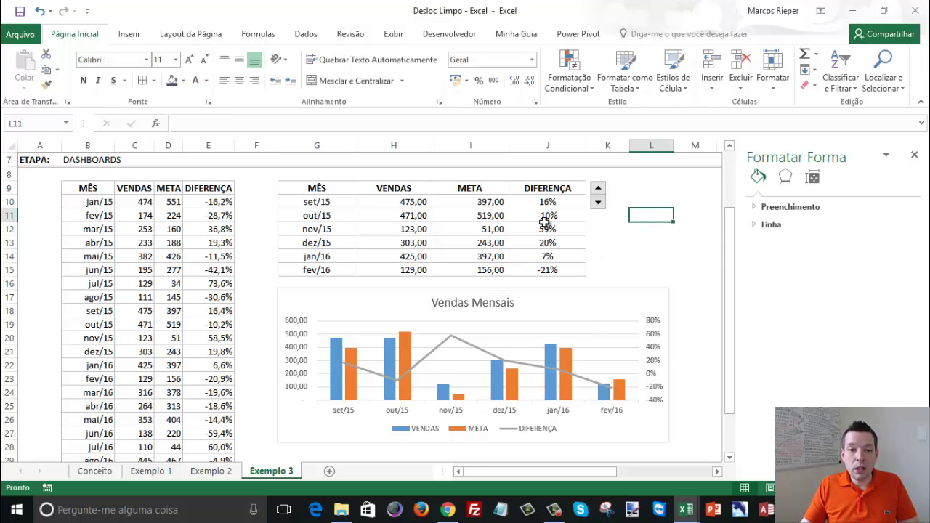
# Scroll the dashboard to start at nov/15 with the spin button and close the formatting pane
pyautogui.click(597, 202)
pyautogui.click(597, 202)
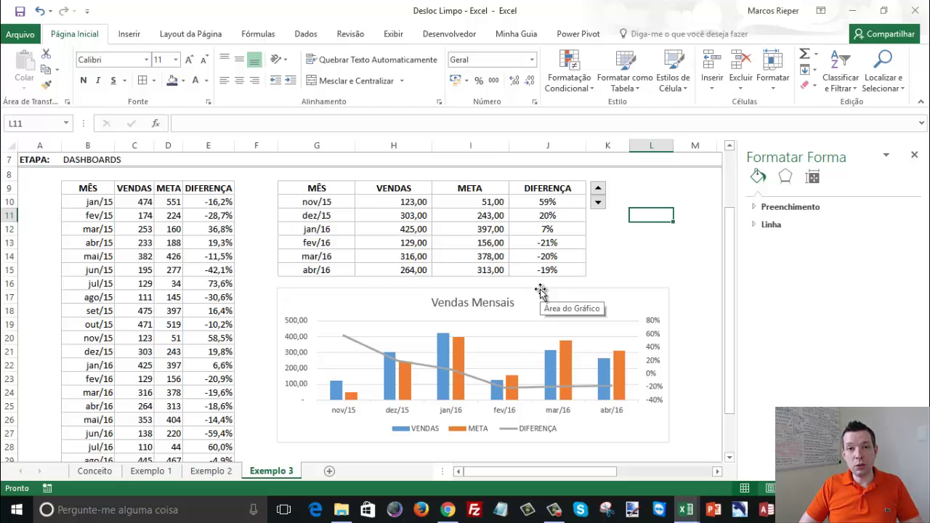
pyautogui.click(914, 154)
pyautogui.click(652, 254)
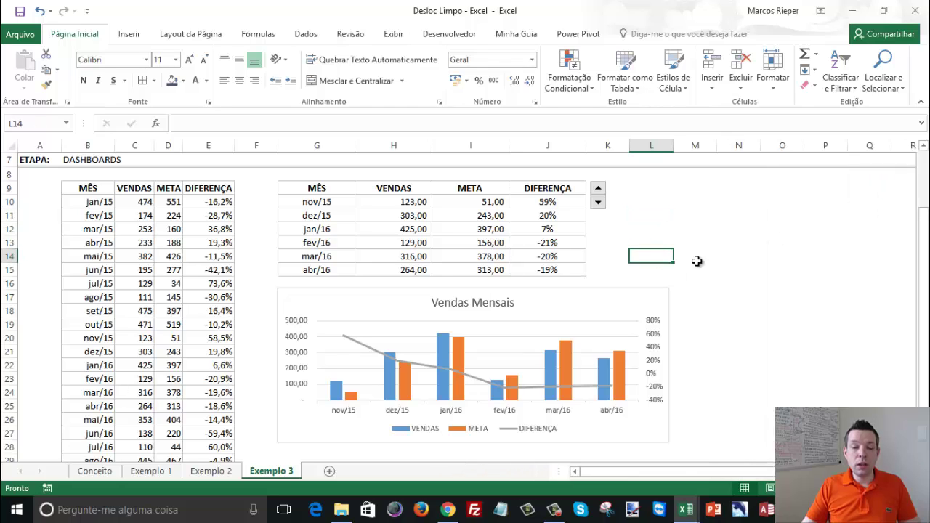